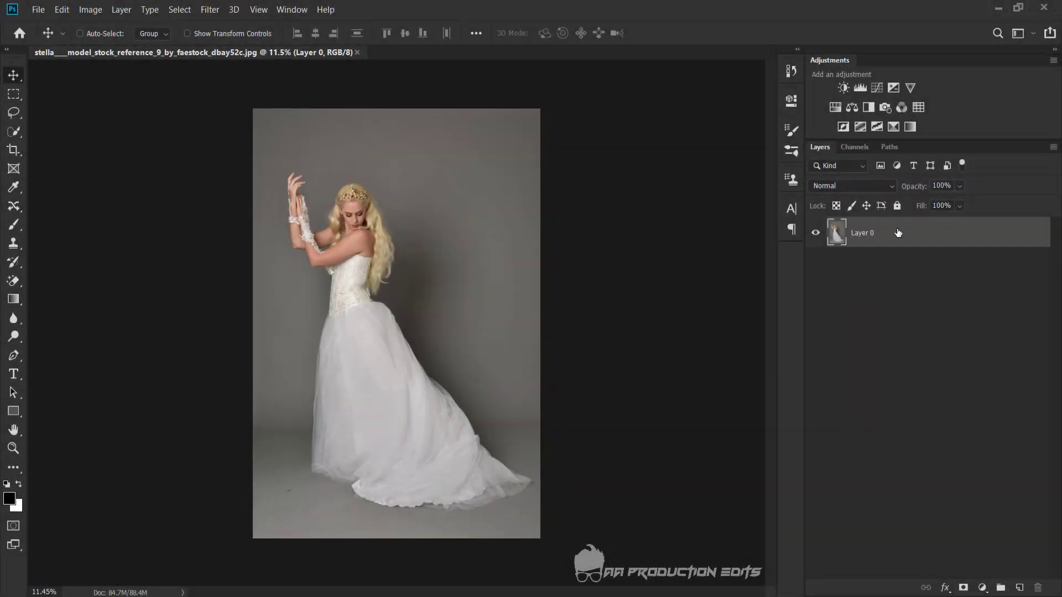
Duplicate Layer 0 into Layer 0 copy, leaving the original layer hidden.
{"action": "right_click", "coordinate": [898, 233]}
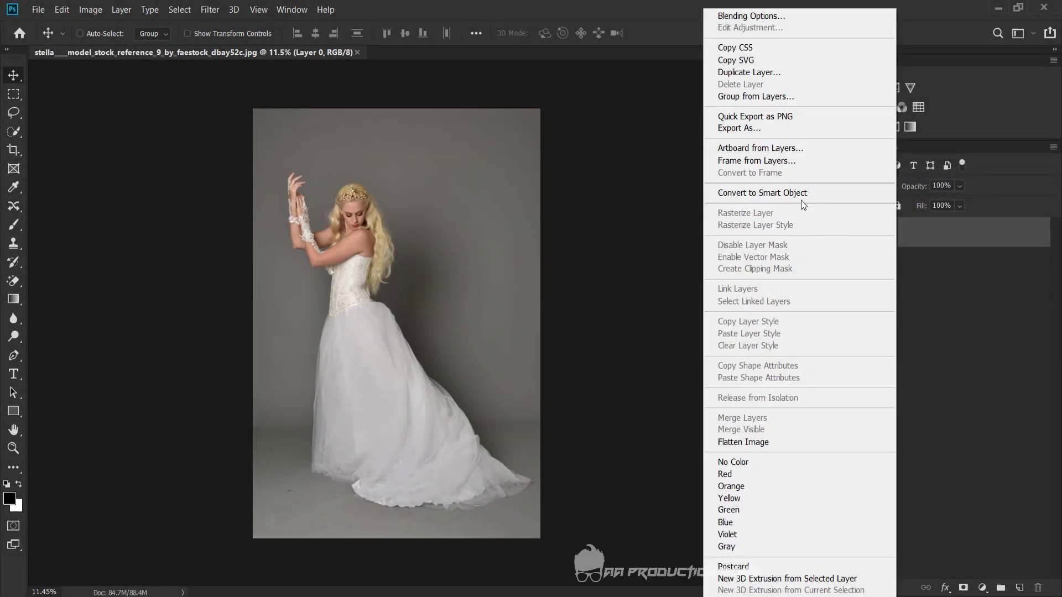
{"action": "left_click", "coordinate": [744, 72]}
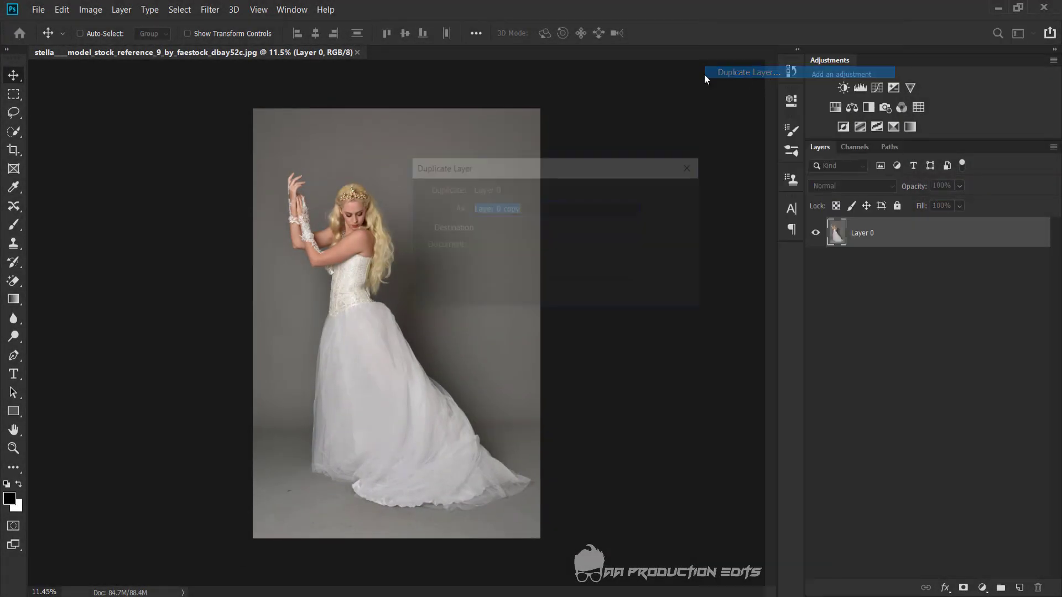
{"action": "left_click", "coordinate": [669, 193]}
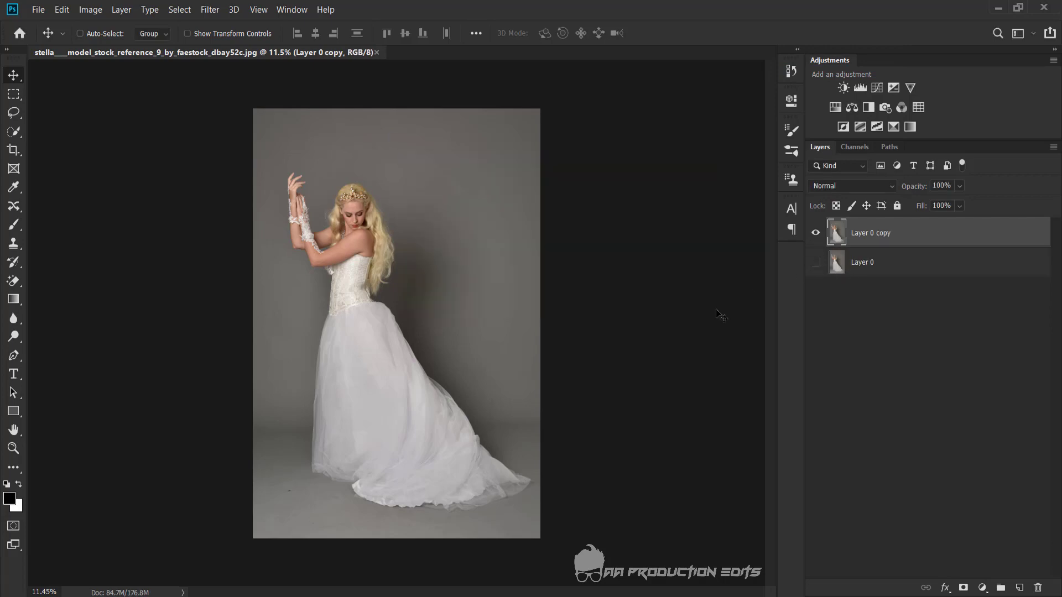
With the Pen tool, zoom in and anchor a path along the gown's hem.
{"action": "left_click", "coordinate": [13, 356]}
{"action": "scroll", "coordinate": [390, 448], "scroll_direction": "up", "scroll_amount": 3}
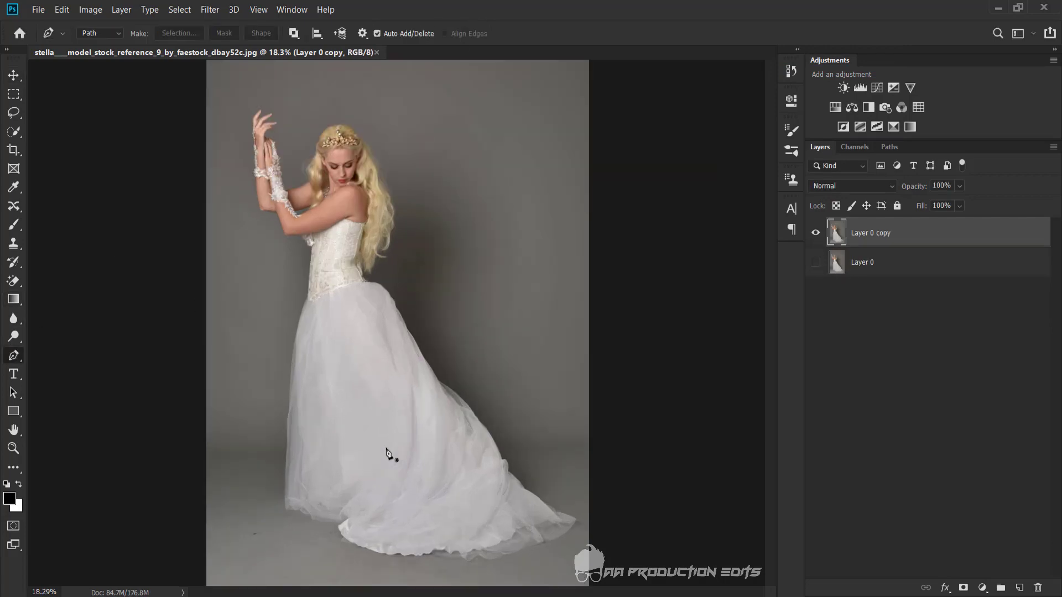
{"action": "scroll", "coordinate": [323, 158], "scroll_direction": "up", "scroll_amount": 3}
{"action": "scroll", "coordinate": [325, 133], "scroll_direction": "up", "scroll_amount": 3}
{"action": "scroll", "coordinate": [332, 138], "scroll_direction": "up", "scroll_amount": 3}
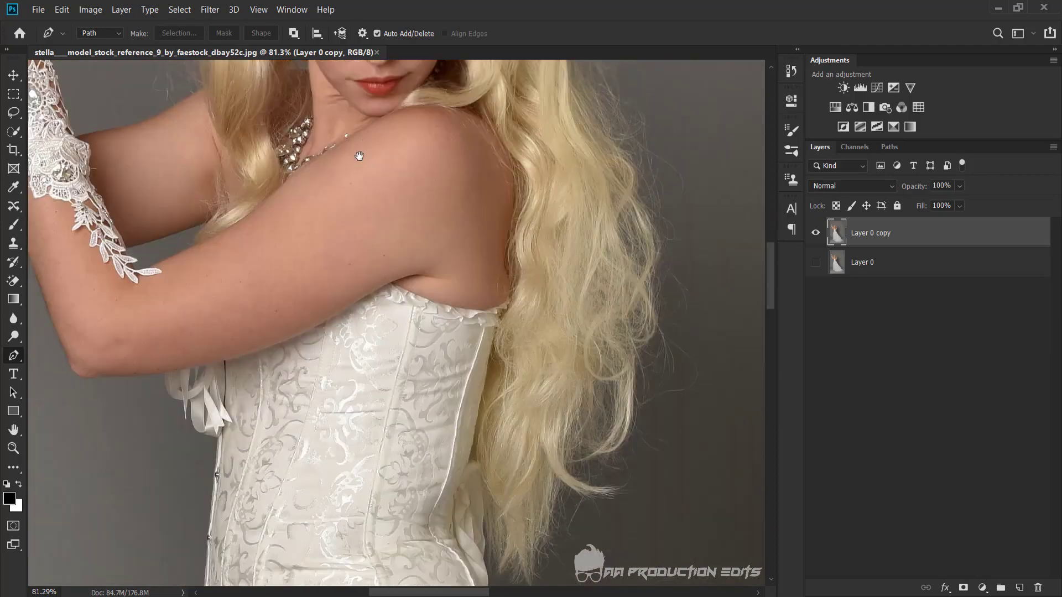
{"action": "scroll", "coordinate": [359, 171], "scroll_direction": "down", "scroll_amount": 5}
{"action": "scroll", "coordinate": [373, 196], "scroll_direction": "down", "scroll_amount": 1}
{"action": "scroll", "coordinate": [371, 277], "scroll_direction": "down", "scroll_amount": 5}
{"action": "scroll", "coordinate": [421, 221], "scroll_direction": "down", "scroll_amount": 5}
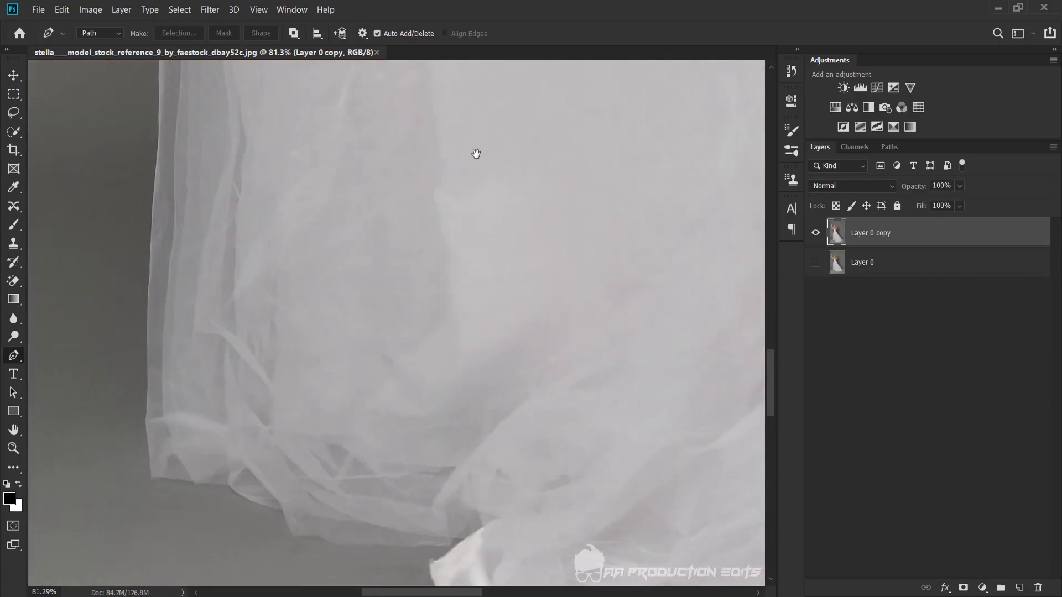
{"action": "scroll", "coordinate": [443, 222], "scroll_direction": "down", "scroll_amount": 5}
{"action": "left_click_drag", "start_coordinate": [431, 259], "coordinate": [211, 199]}
{"action": "scroll", "coordinate": [268, 349], "scroll_direction": "up", "scroll_amount": 3}
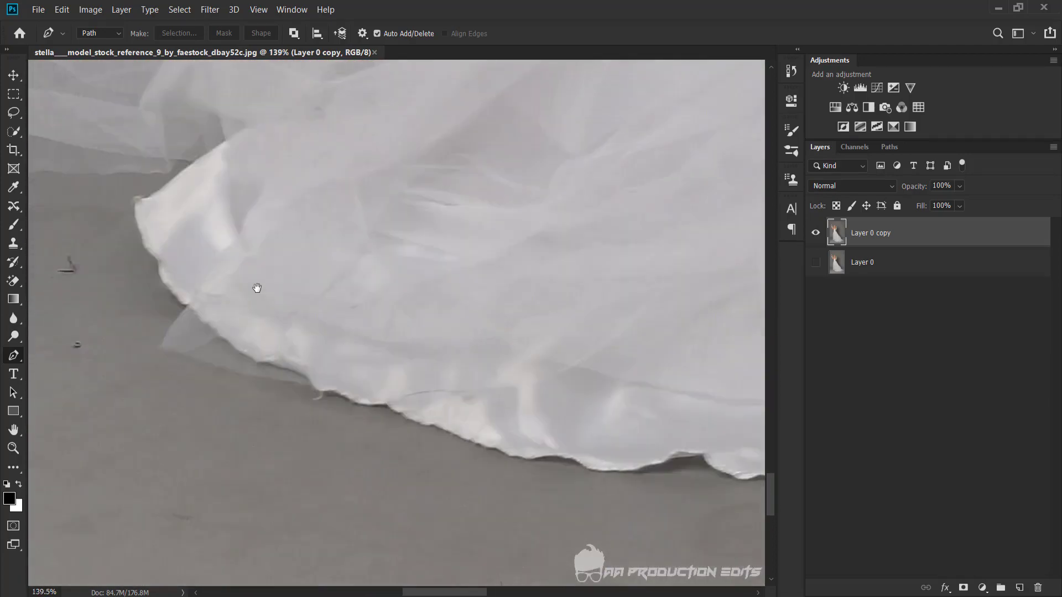
{"action": "left_click_drag", "start_coordinate": [256, 287], "coordinate": [471, 387]}
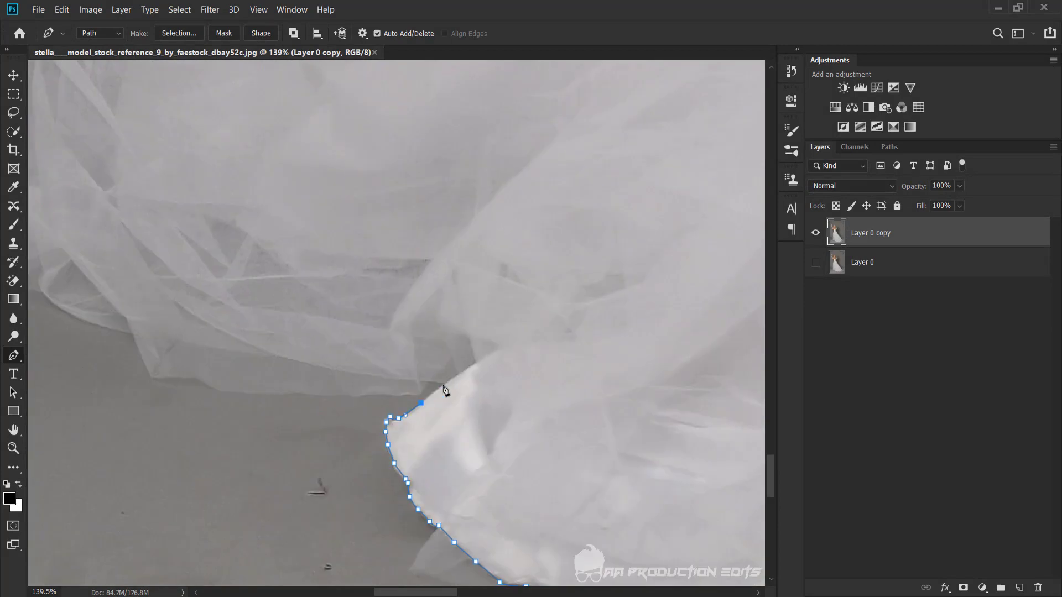
{"action": "left_click", "coordinate": [409, 393]}
{"action": "left_click", "coordinate": [383, 393]}
{"action": "left_click", "coordinate": [341, 394]}
{"action": "left_click", "coordinate": [275, 395]}
{"action": "left_click", "coordinate": [243, 392]}
{"action": "left_click", "coordinate": [209, 391]}
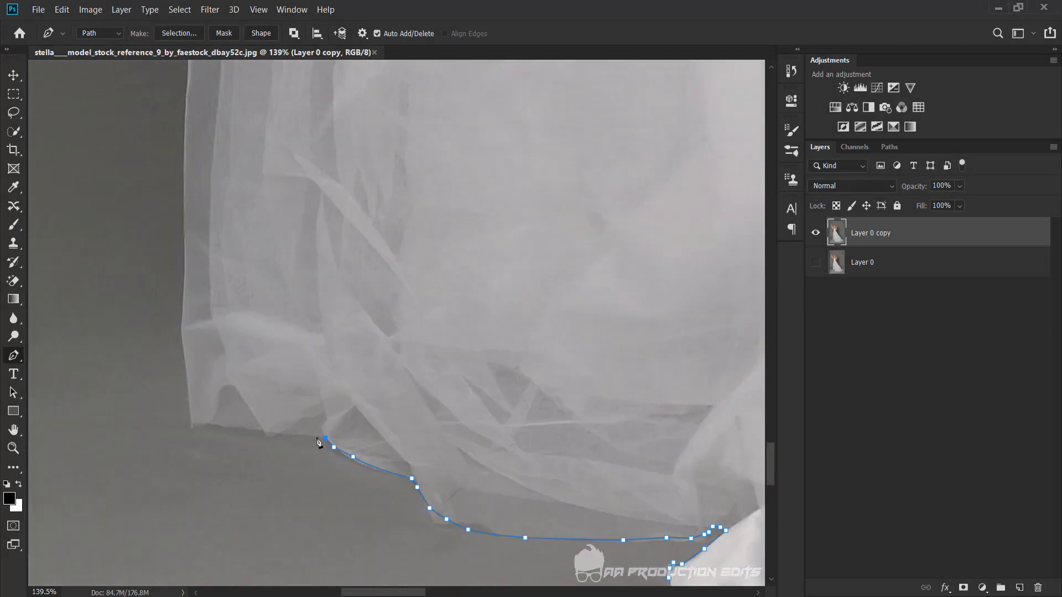
Continue the path up the skirt's outer edge to the bodice and waist ribbon.
{"action": "left_click_drag", "start_coordinate": [192, 392], "coordinate": [327, 543]}
{"action": "left_click", "coordinate": [320, 500]}
{"action": "mouse_move", "coordinate": [325, 174]}
{"action": "left_mouse_down"}
{"action": "mouse_move", "coordinate": [369, 214]}
{"action": "mouse_move", "coordinate": [421, 310]}
{"action": "left_mouse_up"}
{"action": "left_click", "coordinate": [381, 239]}
{"action": "left_click_drag", "start_coordinate": [407, 130], "coordinate": [467, 166]}
{"action": "left_click", "coordinate": [561, 245]}
{"action": "mouse_move", "coordinate": [467, 111]}
{"action": "left_mouse_down"}
{"action": "mouse_move", "coordinate": [553, 244]}
{"action": "mouse_move", "coordinate": [561, 481]}
{"action": "left_mouse_up"}
{"action": "scroll", "coordinate": [551, 462], "scroll_direction": "up", "scroll_amount": 3}
{"action": "left_click", "coordinate": [339, 369]}
{"action": "left_click", "coordinate": [340, 303]}
{"action": "scroll", "coordinate": [343, 297], "scroll_direction": "up", "scroll_amount": 2}
{"action": "left_click", "coordinate": [434, 400]}
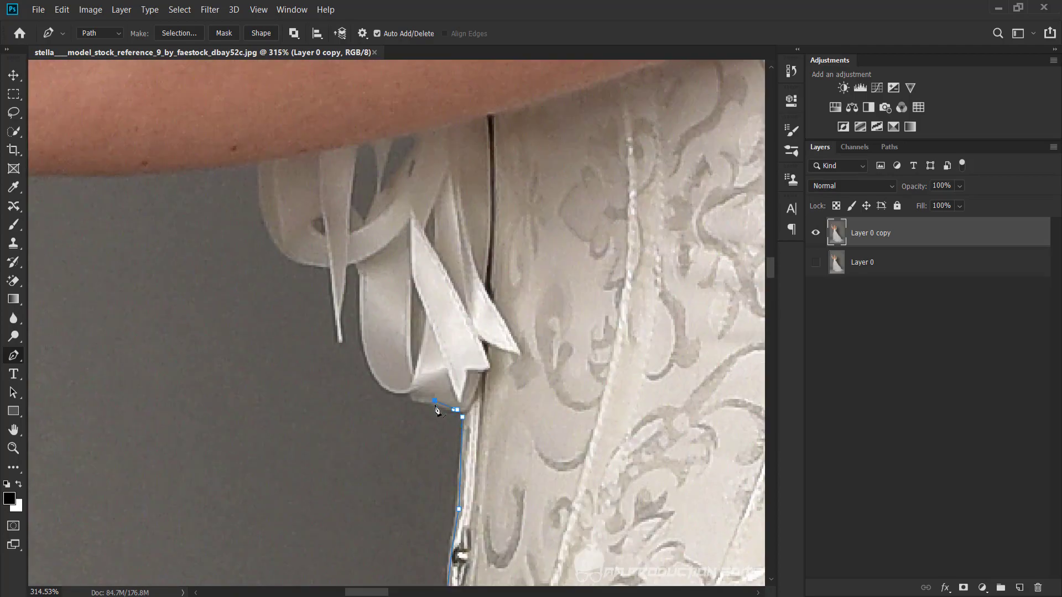
Trace the path along the arm's underside up to where it meets the lace.
{"action": "left_click_drag", "start_coordinate": [302, 267], "coordinate": [443, 445]}
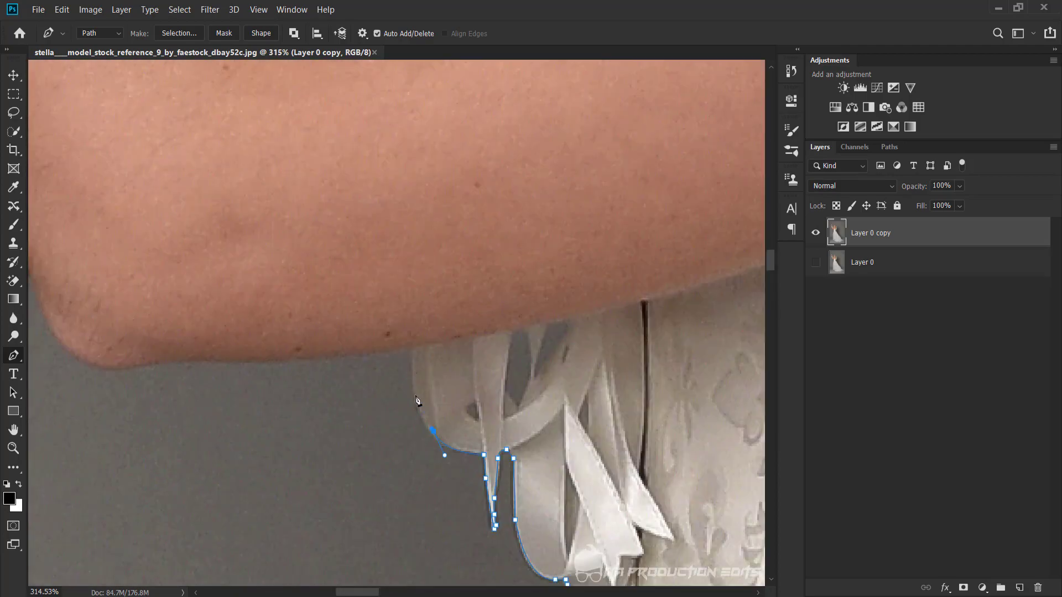
{"action": "left_click", "coordinate": [391, 443]}
{"action": "left_click_drag", "start_coordinate": [221, 437], "coordinate": [410, 442]}
{"action": "left_click", "coordinate": [346, 417]}
{"action": "mouse_move", "coordinate": [242, 163]}
{"action": "left_mouse_down"}
{"action": "mouse_move", "coordinate": [223, 117]}
{"action": "mouse_move", "coordinate": [519, 433]}
{"action": "left_mouse_up"}
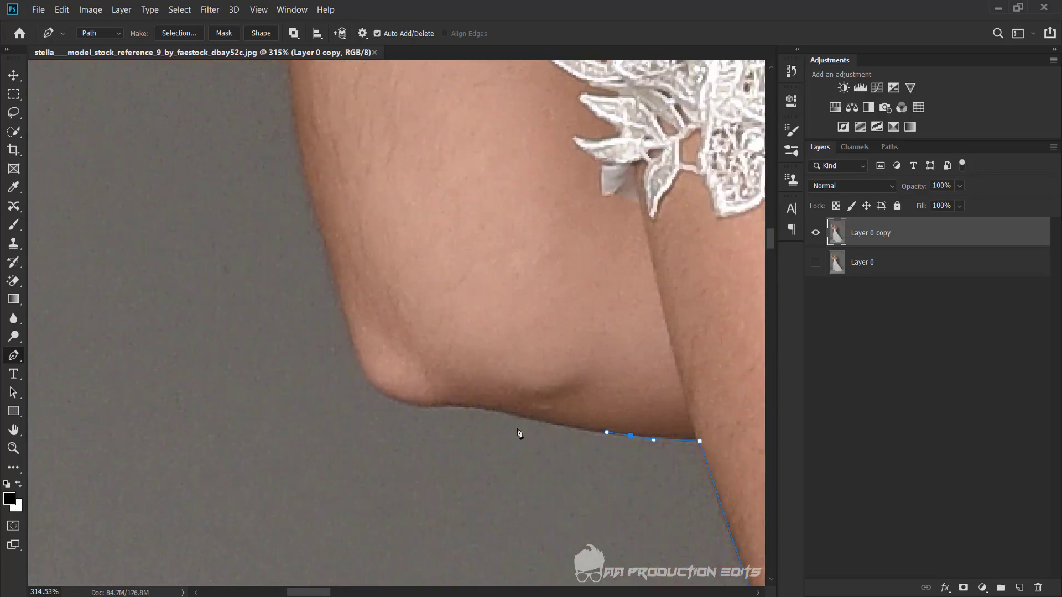
{"action": "left_click_drag", "start_coordinate": [356, 352], "coordinate": [542, 579]}
{"action": "left_click_drag", "start_coordinate": [475, 289], "coordinate": [466, 171]}
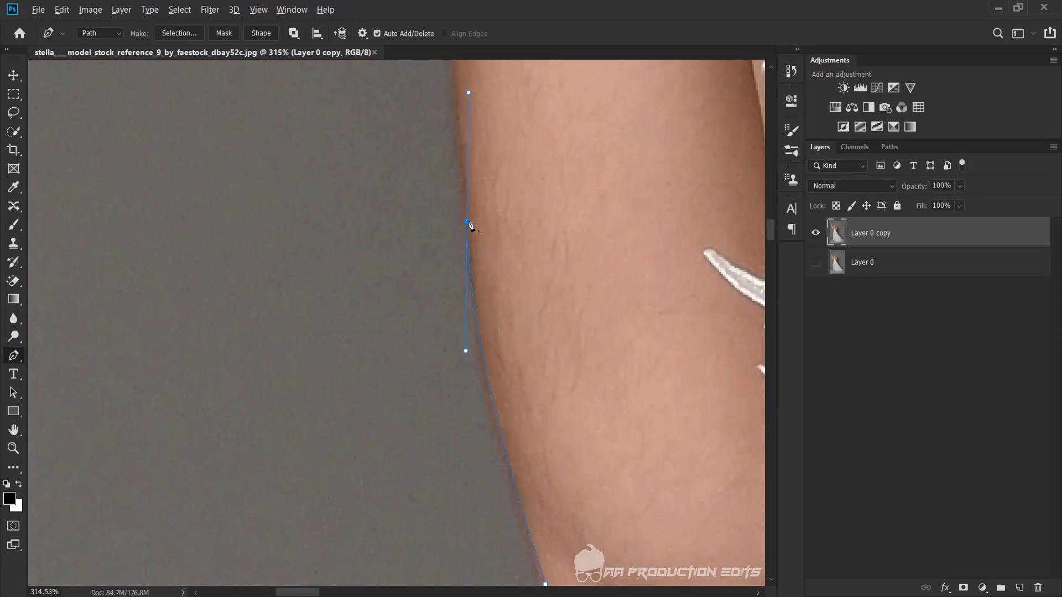
{"action": "mouse_move", "coordinate": [469, 224]}
{"action": "left_mouse_down"}
{"action": "mouse_move", "coordinate": [546, 293]}
{"action": "mouse_move", "coordinate": [586, 431]}
{"action": "left_mouse_up"}
{"action": "left_click", "coordinate": [555, 392]}
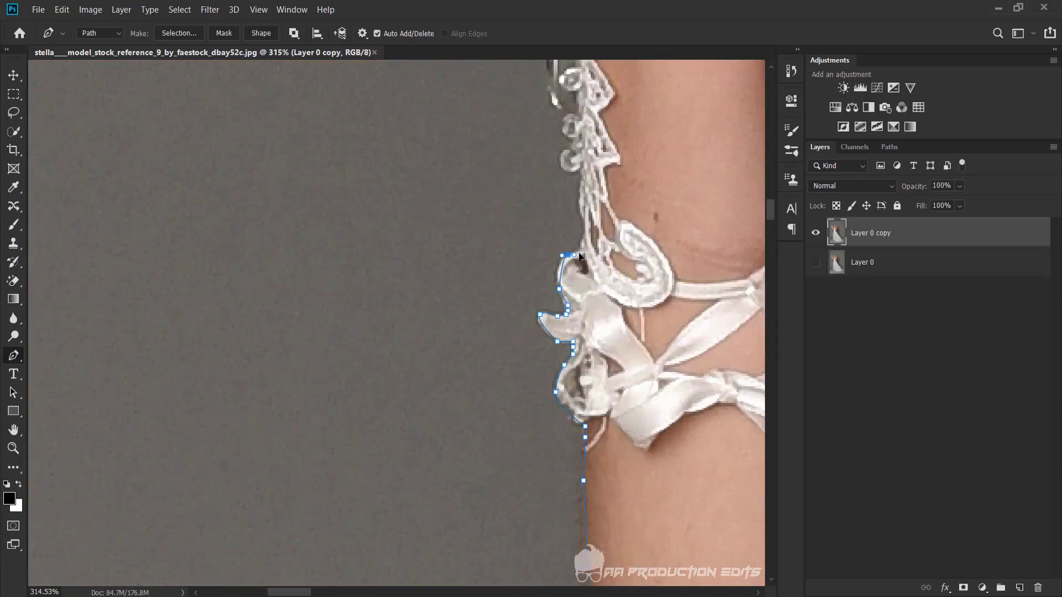
Follow the lace glove upward and curve the path around the fingertips.
{"action": "left_click_drag", "start_coordinate": [564, 169], "coordinate": [582, 314]}
{"action": "left_click_drag", "start_coordinate": [595, 170], "coordinate": [612, 314]}
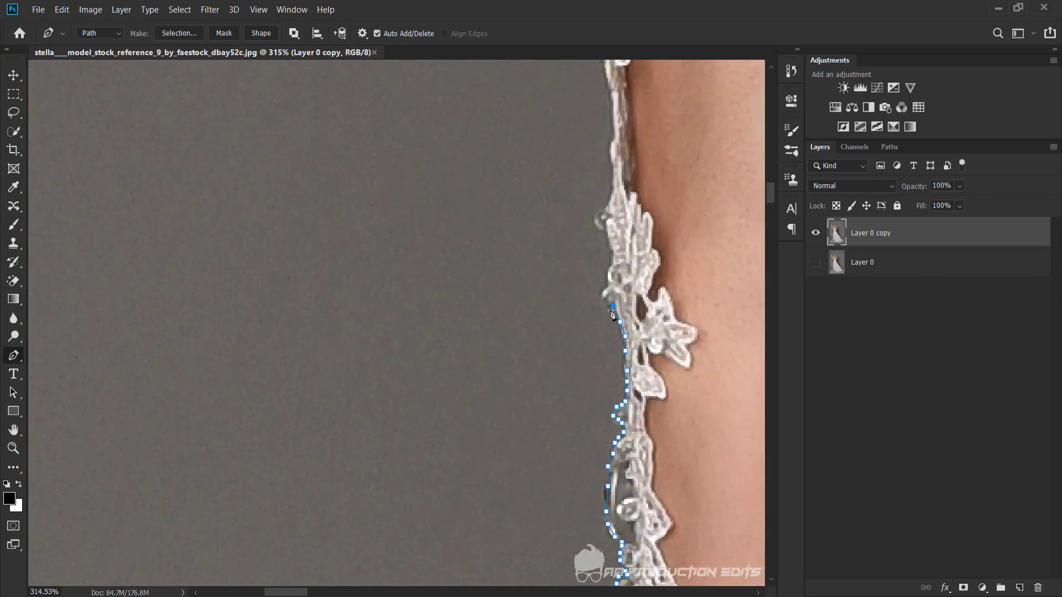
{"action": "left_click_drag", "start_coordinate": [601, 215], "coordinate": [615, 408]}
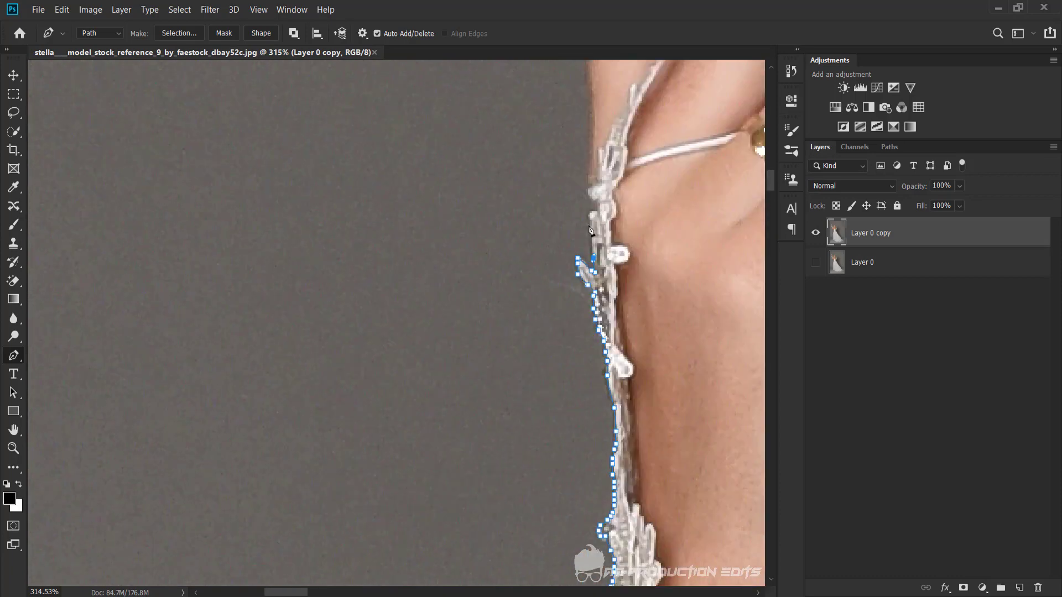
{"action": "left_click_drag", "start_coordinate": [591, 174], "coordinate": [600, 280]}
{"action": "left_click_drag", "start_coordinate": [704, 139], "coordinate": [524, 277]}
{"action": "left_click_drag", "start_coordinate": [571, 237], "coordinate": [582, 230]}
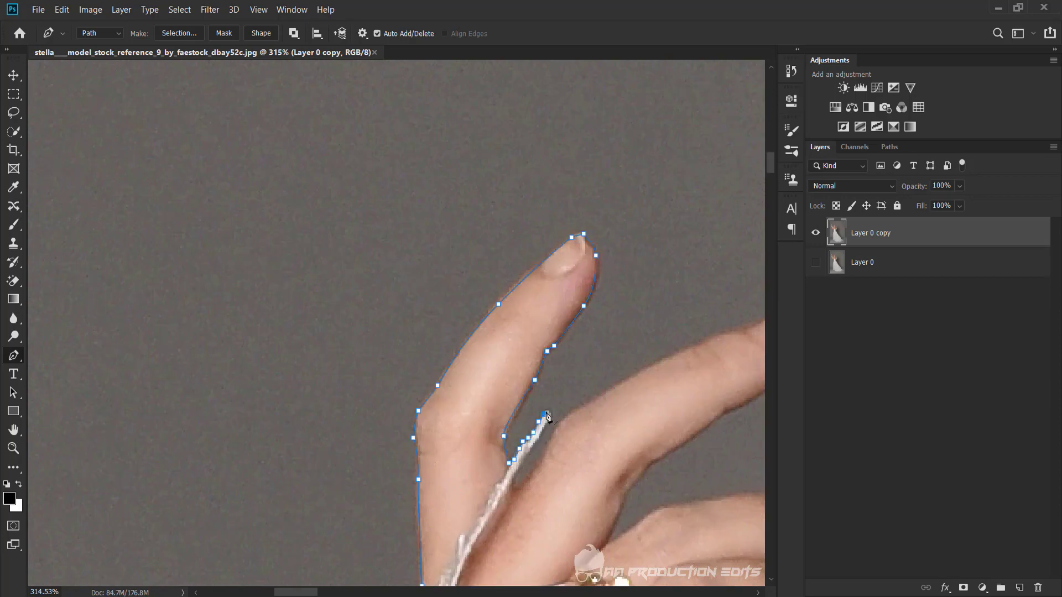
{"action": "left_click_drag", "start_coordinate": [548, 448], "coordinate": [252, 477]}
{"action": "left_click_drag", "start_coordinate": [311, 420], "coordinate": [348, 397]}
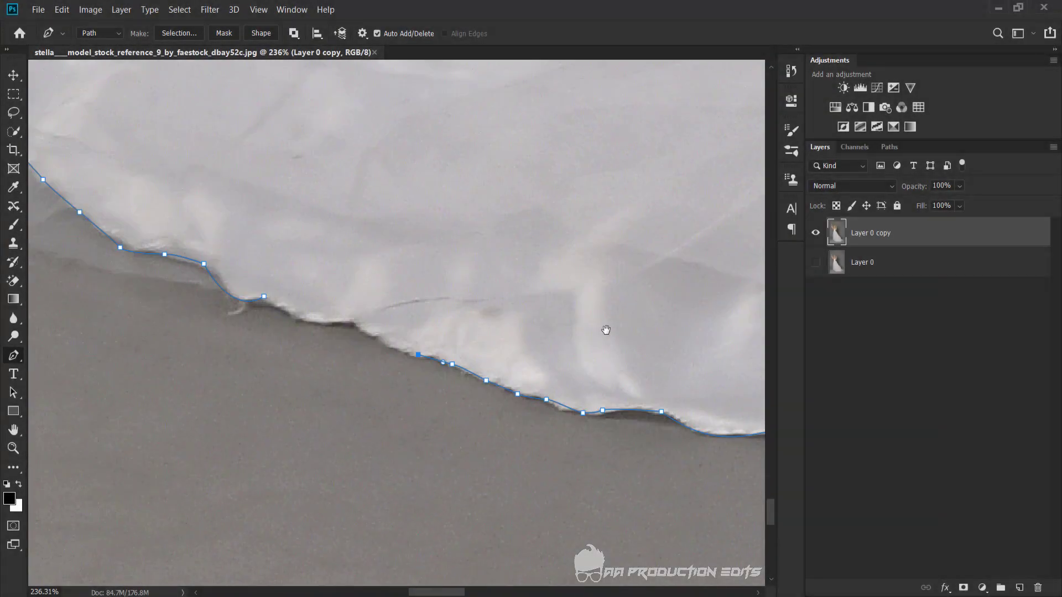
Pan and zoom out to review the traced outline of the bride.
{"action": "left_click_drag", "start_coordinate": [605, 330], "coordinate": [731, 357]}
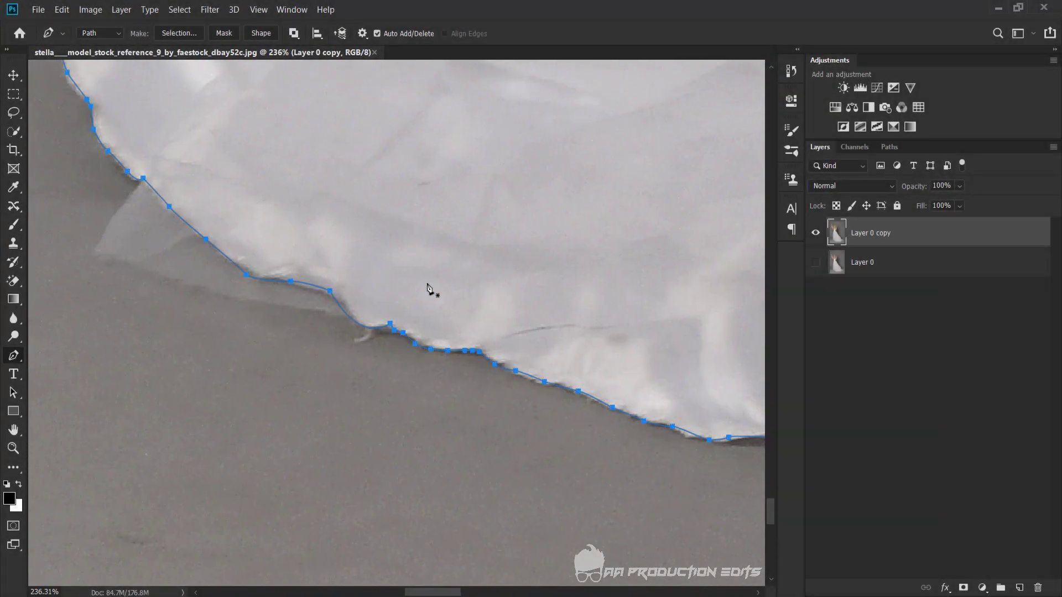
{"action": "scroll", "coordinate": [427, 287], "scroll_direction": "down", "scroll_amount": 7}
{"action": "scroll", "coordinate": [464, 277], "scroll_direction": "down", "scroll_amount": 7}
{"action": "scroll", "coordinate": [483, 272], "scroll_direction": "down", "scroll_amount": 2}
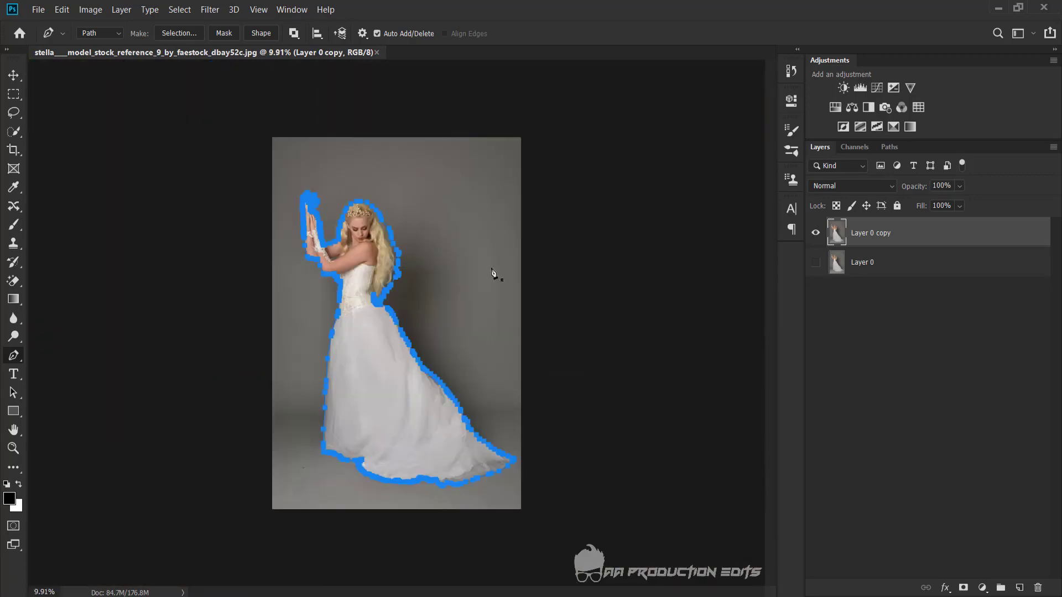
Turn the bride path into a selection and mask Layer 0 copy with it.
{"action": "right_click", "coordinate": [507, 252]}
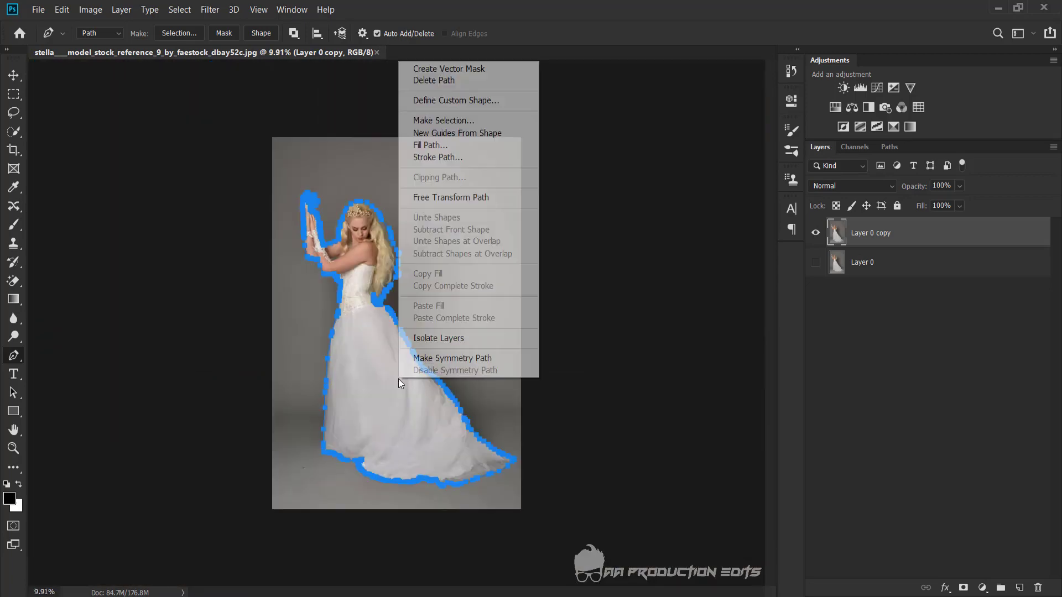
{"action": "left_click", "coordinate": [470, 117]}
{"action": "left_click", "coordinate": [599, 149]}
{"action": "scroll", "coordinate": [482, 331], "scroll_direction": "up", "scroll_amount": 2}
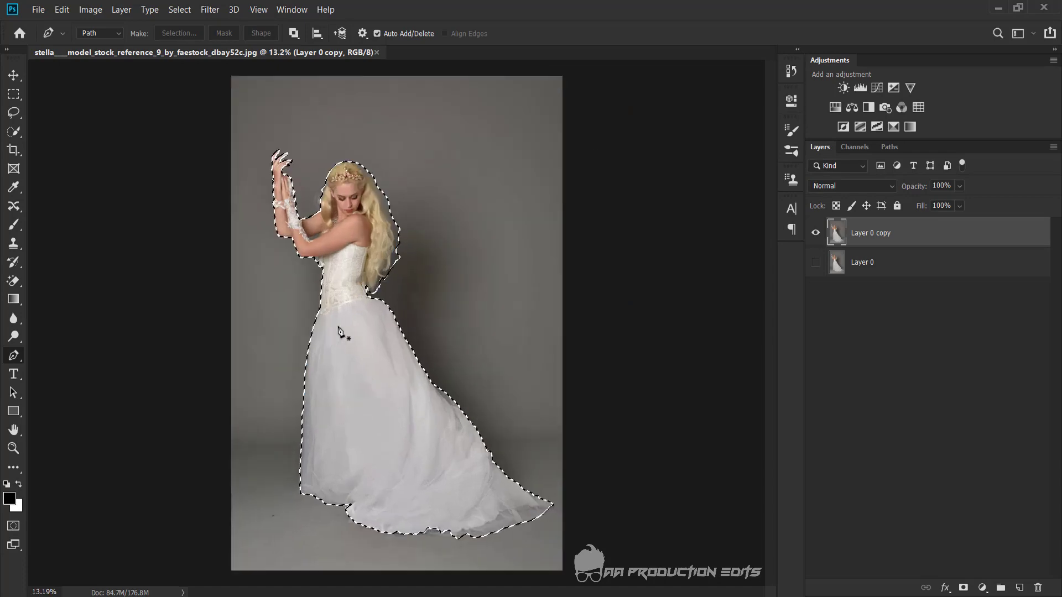
{"action": "scroll", "coordinate": [483, 330], "scroll_direction": "down", "scroll_amount": 1}
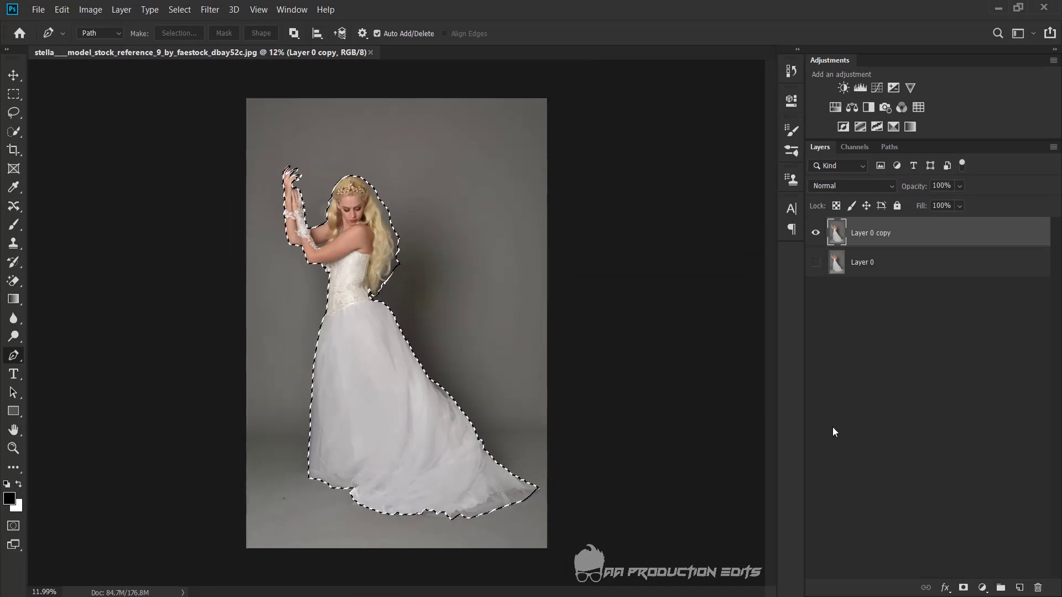
{"action": "left_click", "coordinate": [963, 588]}
Save the masked cut-out document as a PSD.
{"action": "scroll", "coordinate": [256, 294], "scroll_direction": "down", "scroll_amount": 1}
{"action": "scroll", "coordinate": [256, 293], "scroll_direction": "up", "scroll_amount": 1}
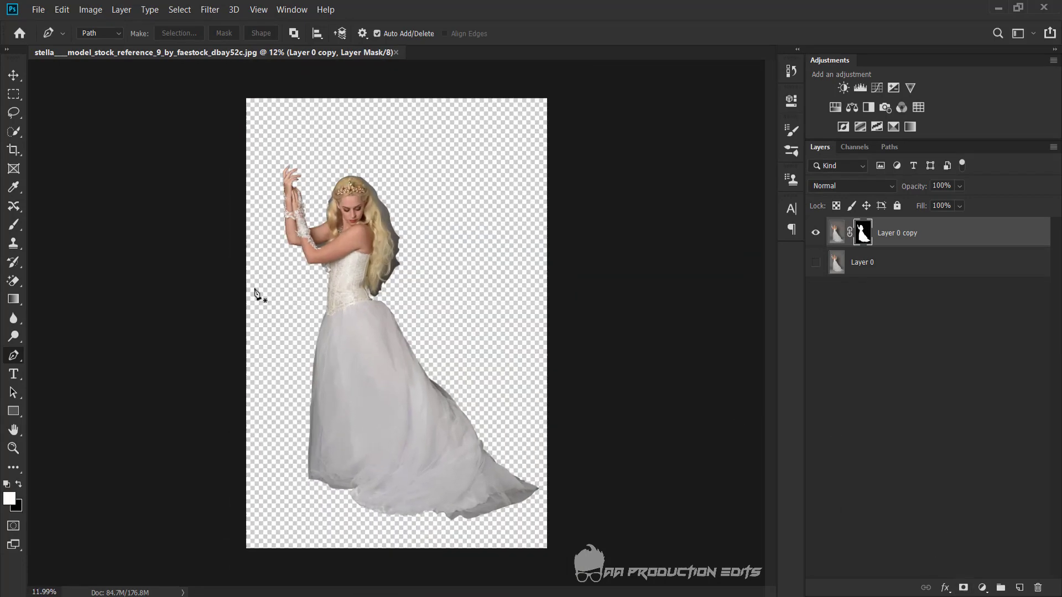
{"action": "scroll", "coordinate": [256, 293], "scroll_direction": "down", "scroll_amount": 1}
{"action": "scroll", "coordinate": [256, 294], "scroll_direction": "up", "scroll_amount": 1}
{"action": "scroll", "coordinate": [257, 293], "scroll_direction": "up", "scroll_amount": 1}
{"action": "key", "text": "ctrl+s"}
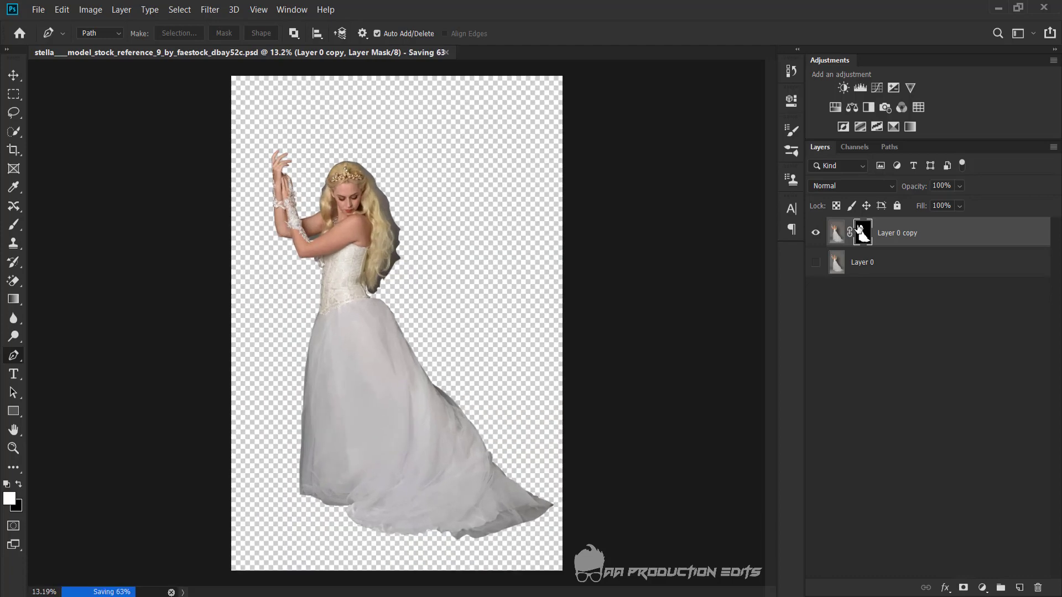
{"action": "right_click", "coordinate": [863, 233]}
Clean the grey haze off the hair edges with a size-100 Refine Edge Brush, outputting Layer 0 copy 2.
{"action": "left_click", "coordinate": [908, 331]}
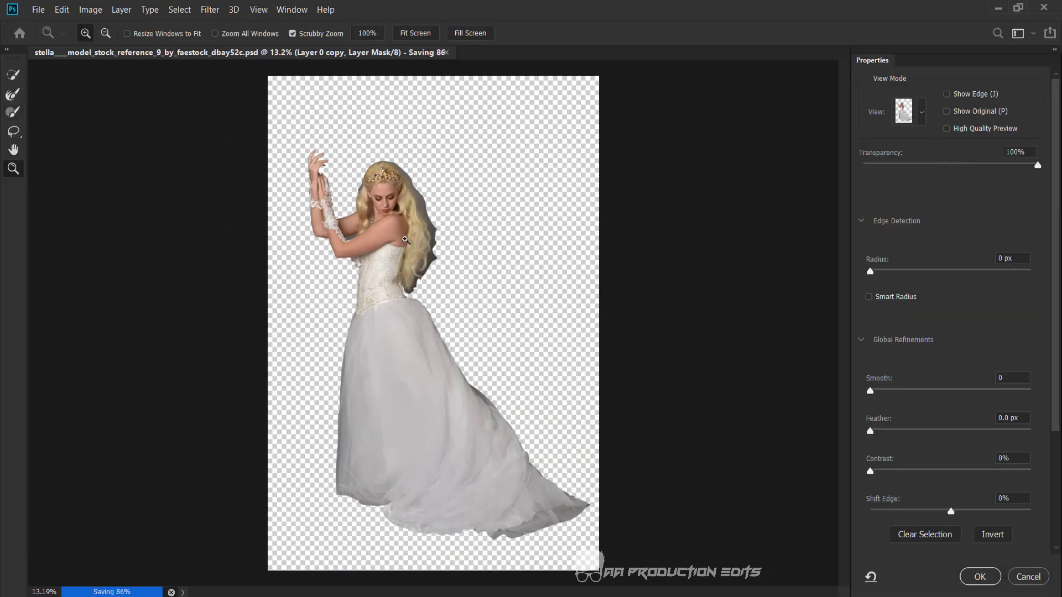
{"action": "scroll", "coordinate": [405, 239], "scroll_direction": "up", "scroll_amount": 3}
{"action": "scroll", "coordinate": [446, 247], "scroll_direction": "up", "scroll_amount": 4}
{"action": "left_click_drag", "start_coordinate": [478, 260], "coordinate": [485, 285]}
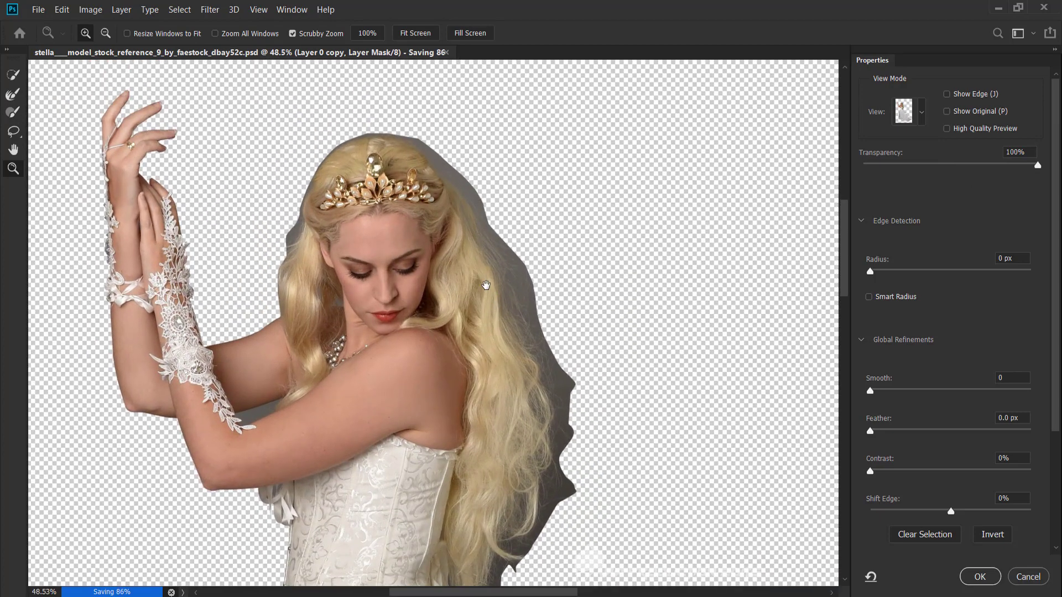
{"action": "left_click", "coordinate": [13, 101]}
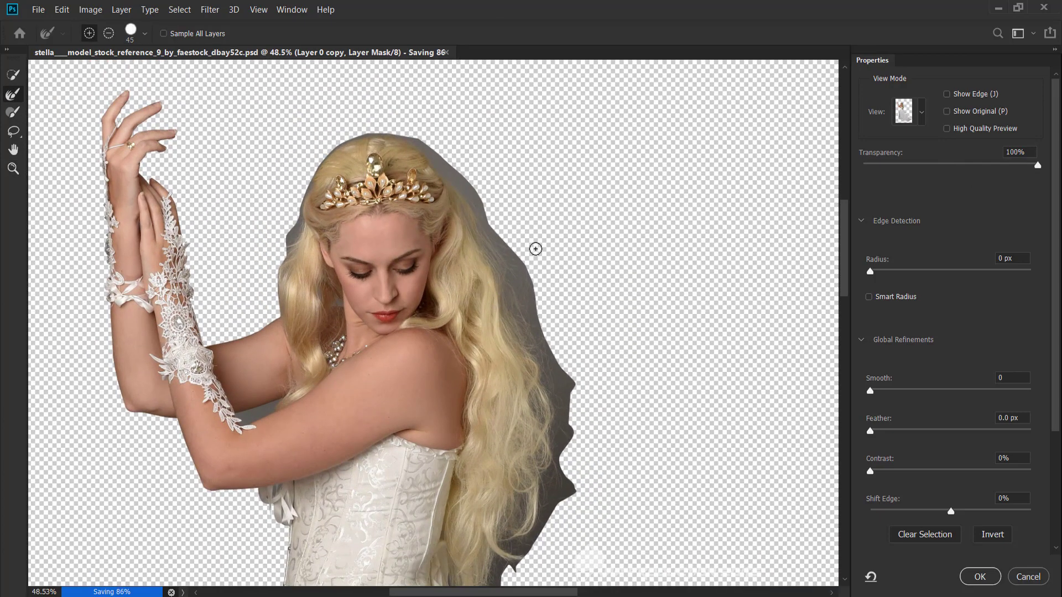
{"action": "key", "text": "bracketright"}
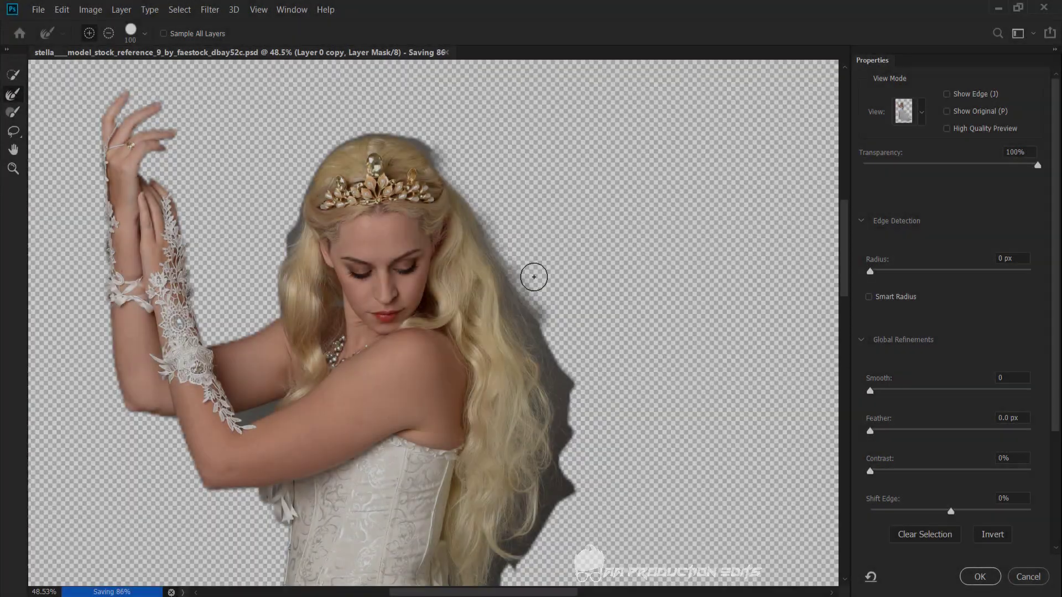
{"action": "left_click_drag", "start_coordinate": [534, 277], "coordinate": [570, 439]}
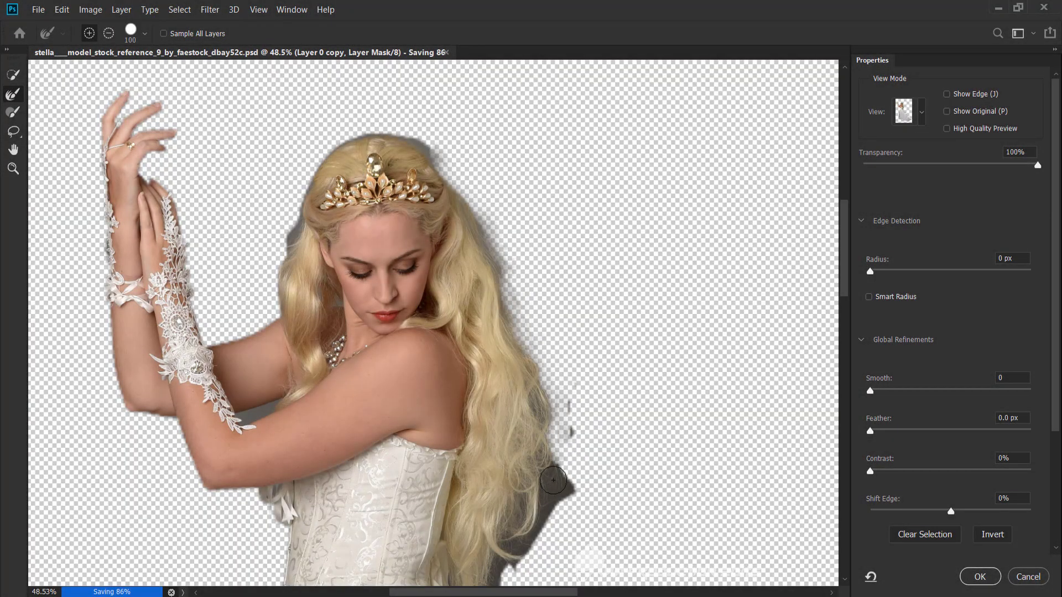
{"action": "scroll", "coordinate": [575, 434], "scroll_direction": "down", "scroll_amount": 5}
{"action": "left_click_drag", "start_coordinate": [528, 327], "coordinate": [507, 393]}
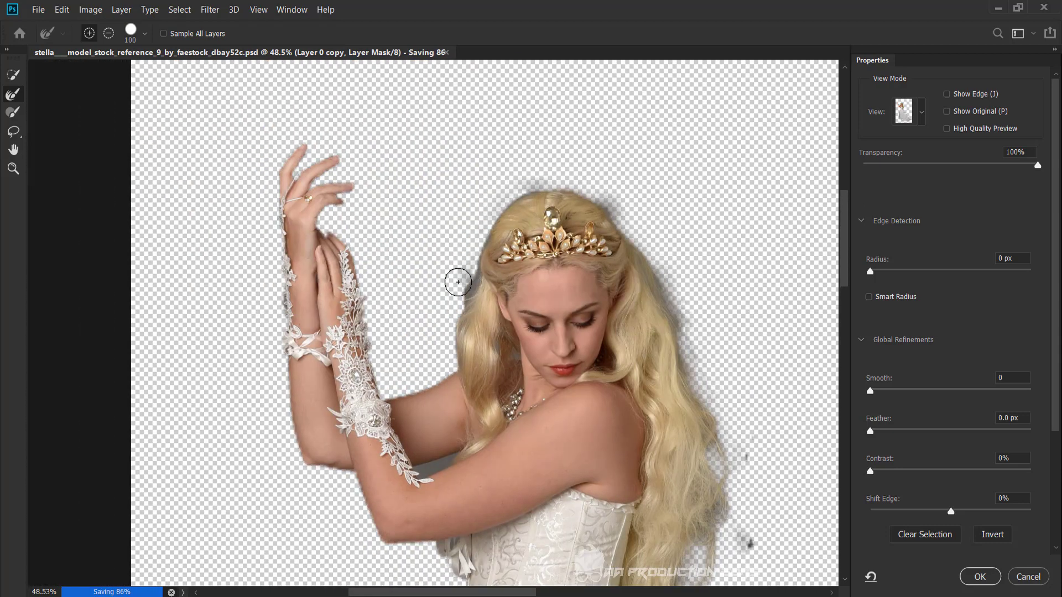
{"action": "left_click_drag", "start_coordinate": [442, 353], "coordinate": [472, 240]}
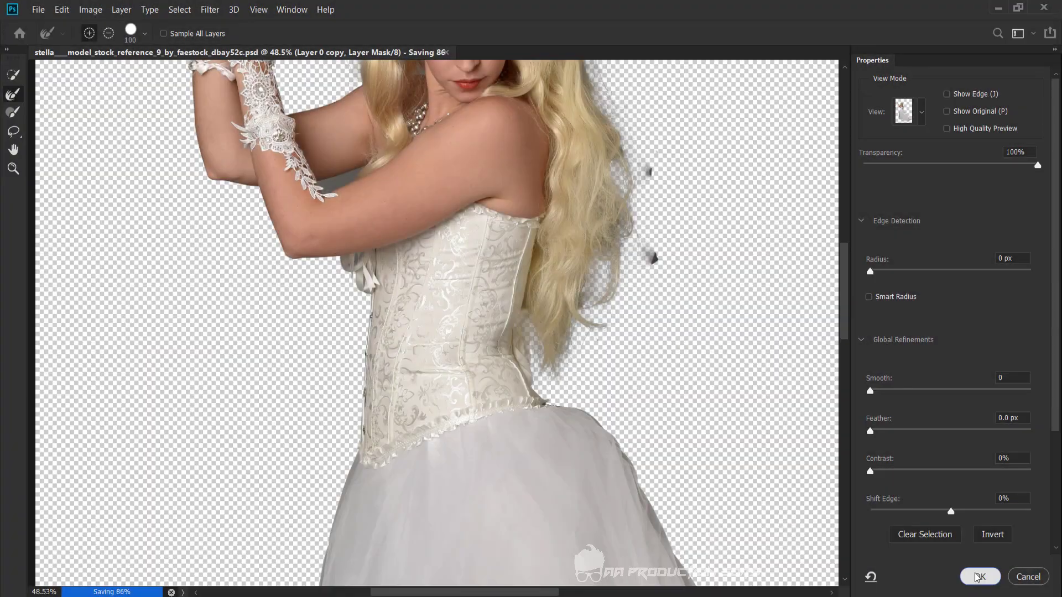
{"action": "left_click", "coordinate": [980, 577]}
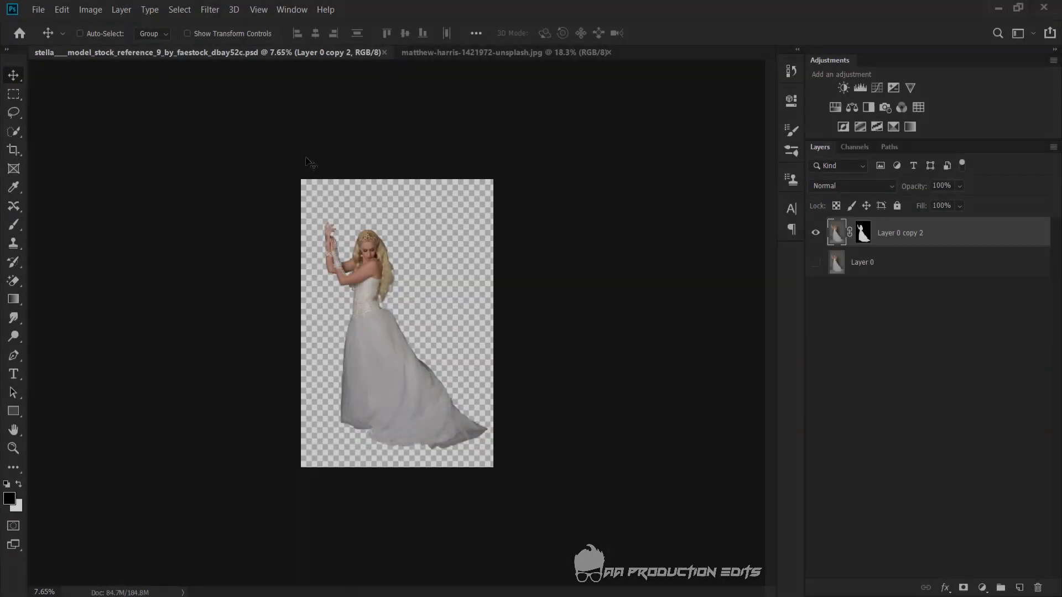
Fit the canvas on screen, hide the original Layer 0, and start a new document.
{"action": "key", "text": "ctrl+0"}
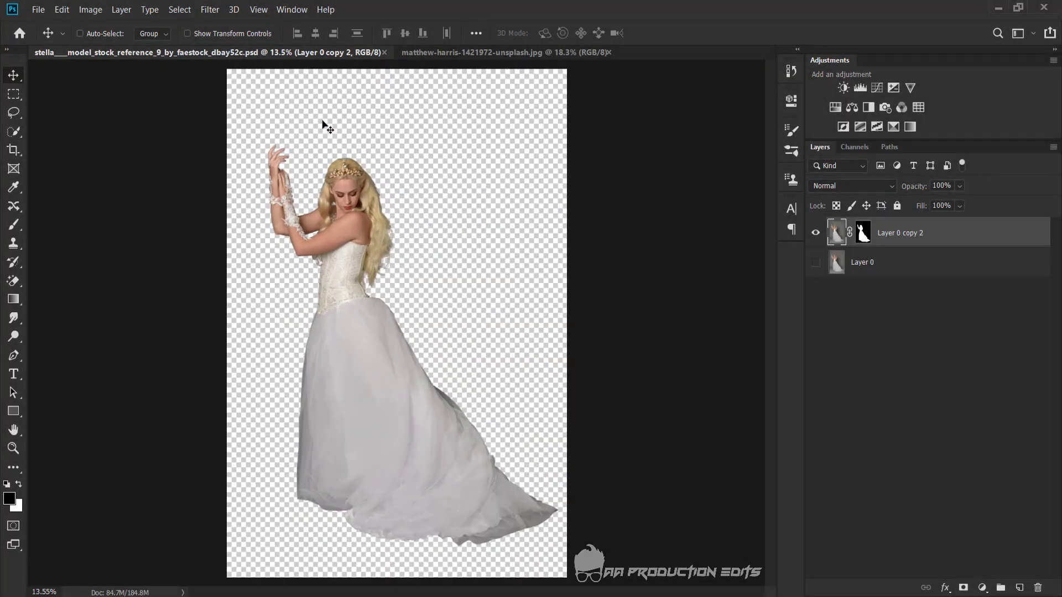
{"action": "left_click", "coordinate": [816, 263]}
{"action": "left_click", "coordinate": [815, 264]}
{"action": "left_click", "coordinate": [24, 9]}
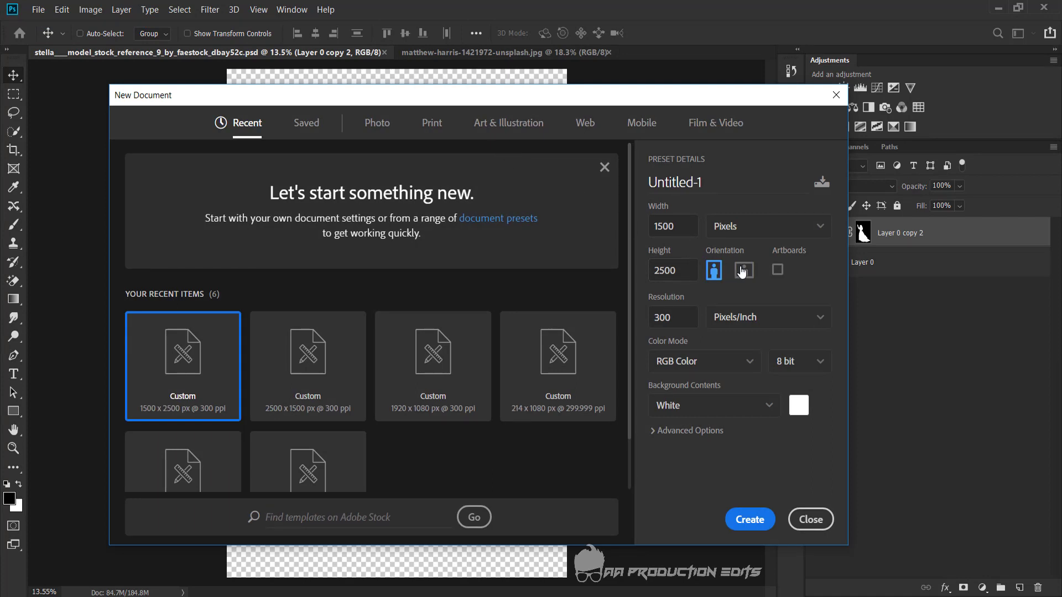
Create a landscape white document of 1556 × 1500 px at 300 ppi.
{"action": "left_click", "coordinate": [742, 271]}
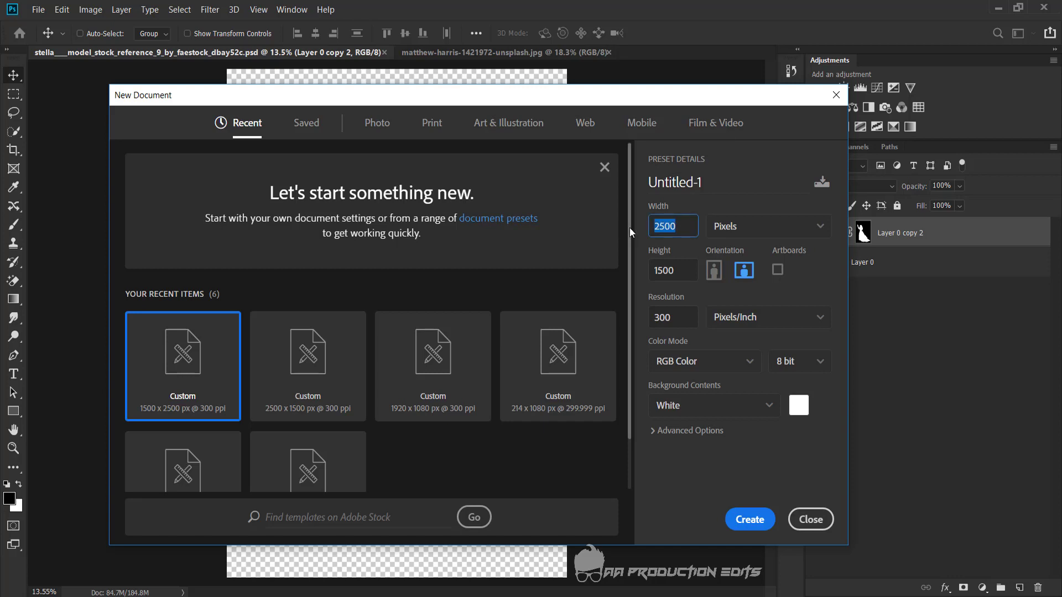
{"action": "type", "text": "1556"}
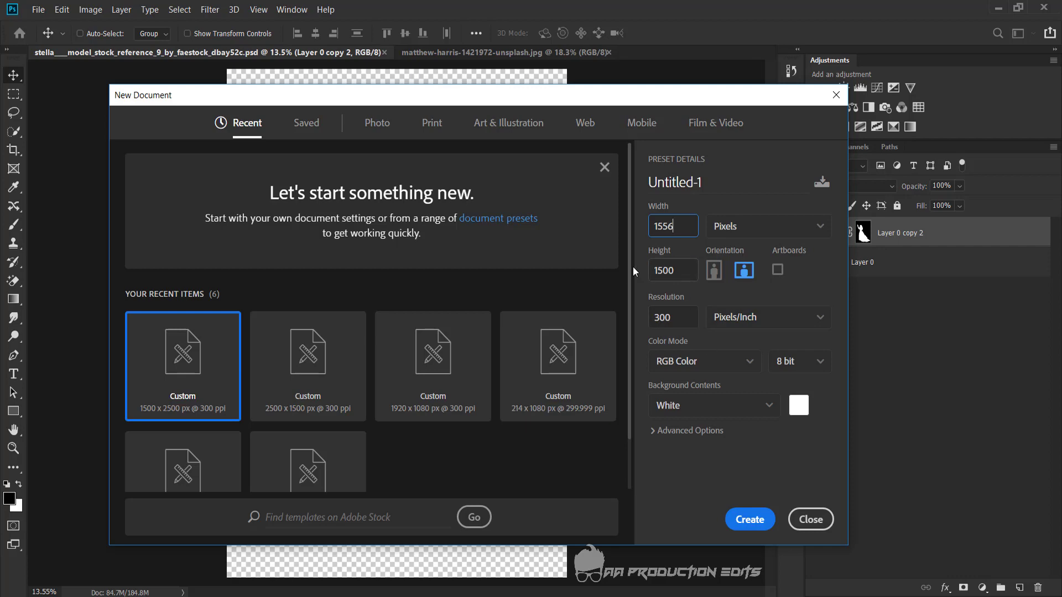
{"action": "key", "text": "Tab"}
{"action": "key", "text": "shift+Tab"}
{"action": "key", "text": "Tab"}
{"action": "key", "text": "Tab"}
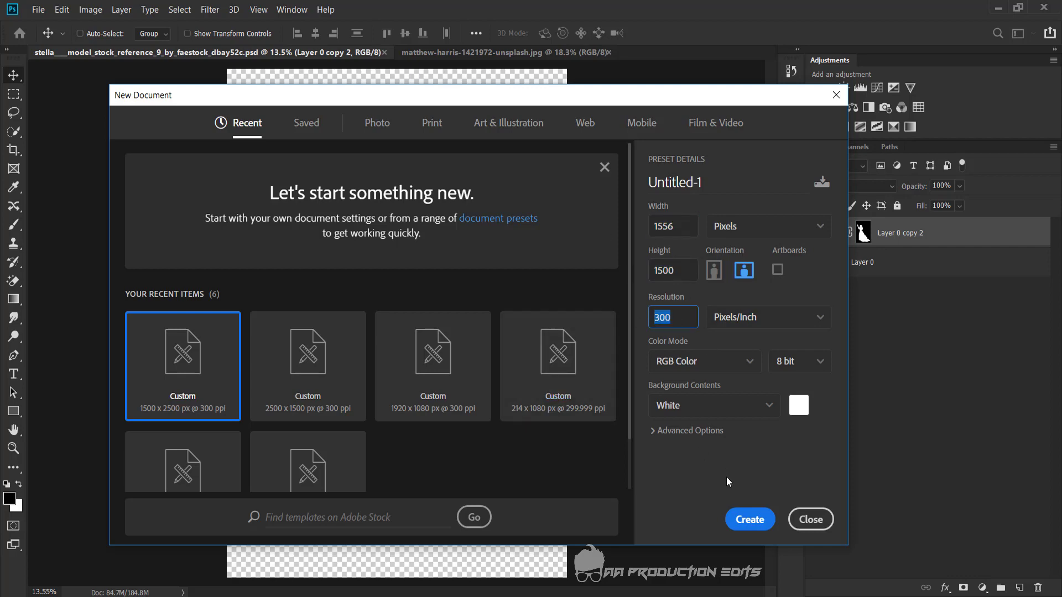
{"action": "left_click", "coordinate": [743, 520]}
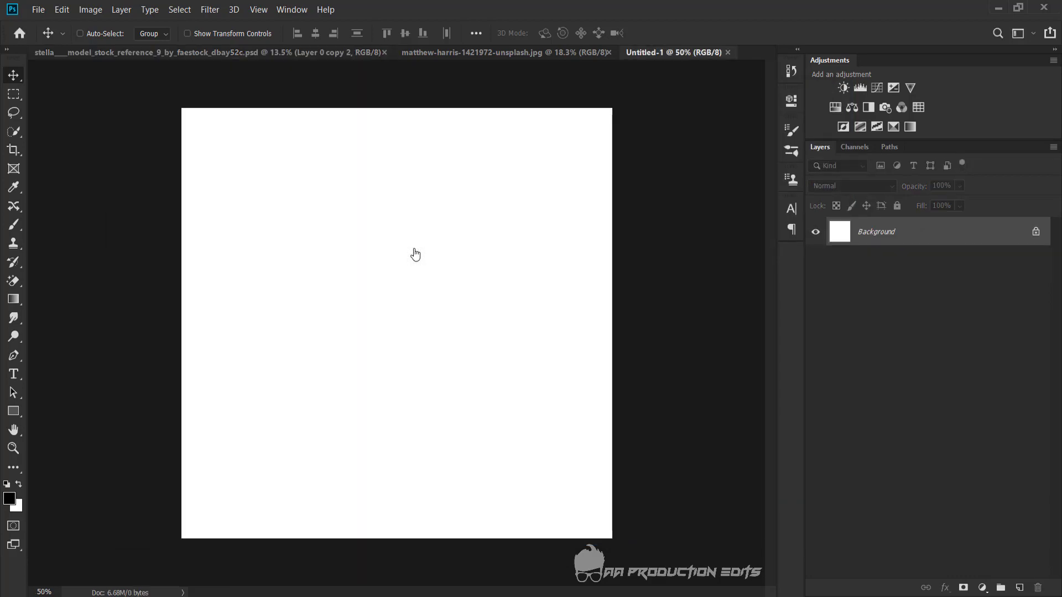
Bring the road photo into Untitled-1 and scale it to span the canvas width.
{"action": "left_click", "coordinate": [449, 51]}
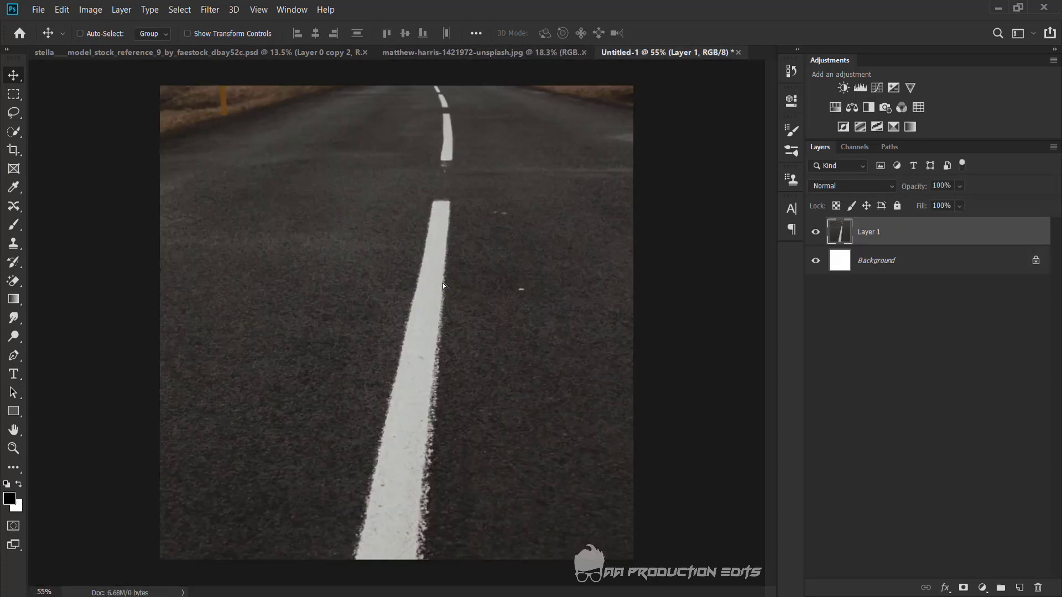
{"action": "left_click_drag", "start_coordinate": [641, 53], "coordinate": [449, 267]}
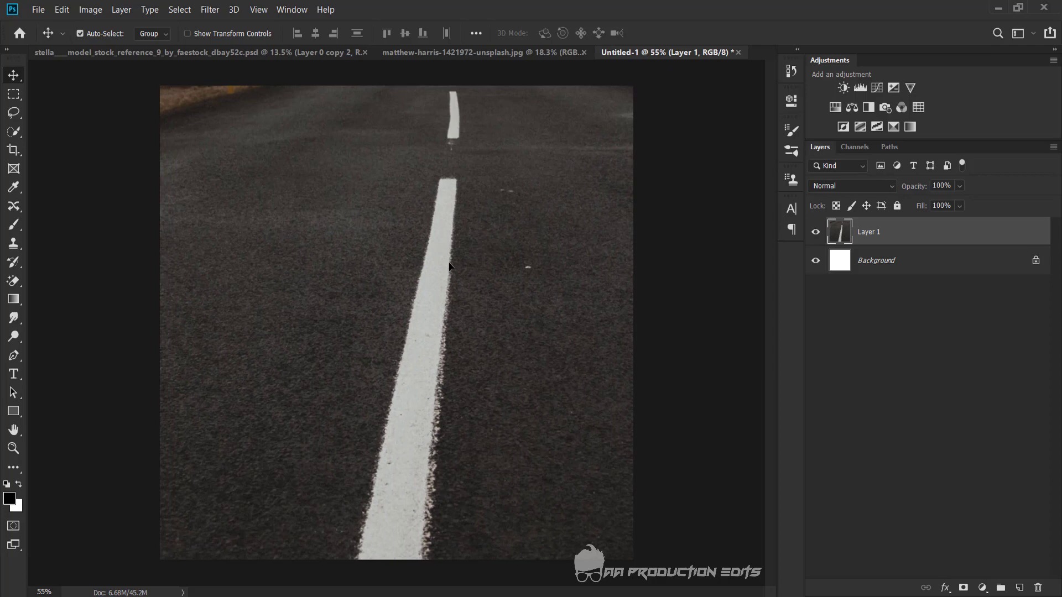
{"action": "key", "text": "ctrl+t"}
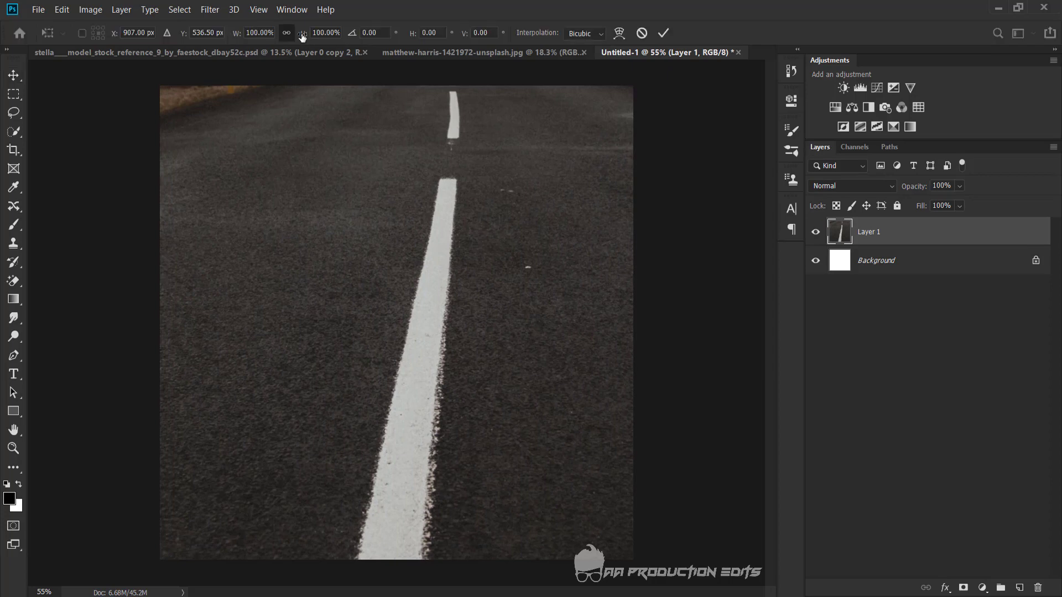
{"action": "left_click_drag", "start_coordinate": [302, 37], "coordinate": [267, 48]}
{"action": "mouse_move", "coordinate": [481, 139]}
{"action": "left_mouse_down"}
{"action": "mouse_move", "coordinate": [456, 161]}
{"action": "mouse_move", "coordinate": [460, 290]}
{"action": "mouse_move", "coordinate": [474, 239]}
{"action": "left_mouse_up"}
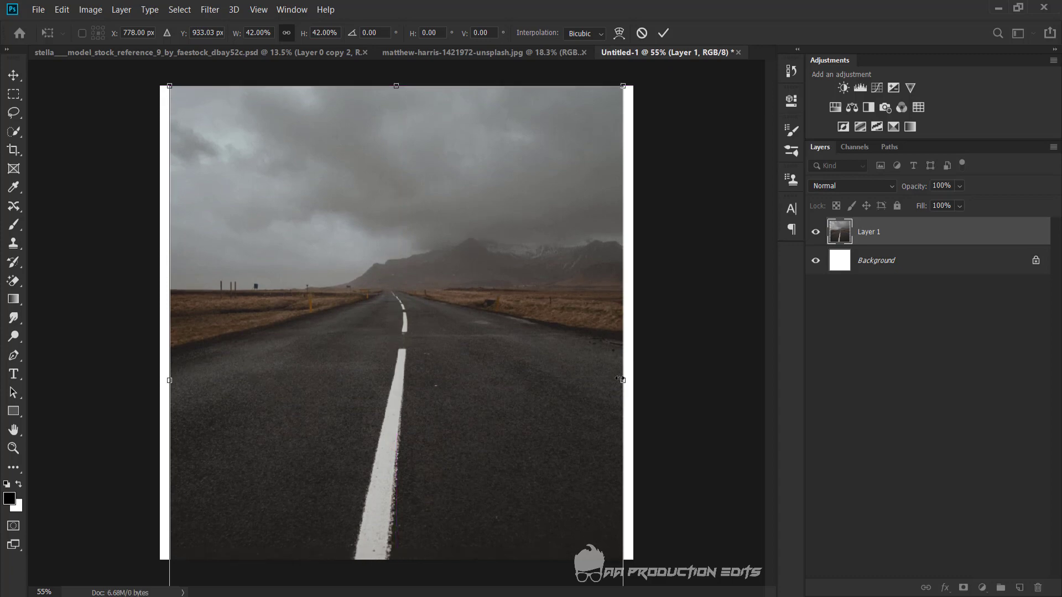
{"action": "left_click_drag", "start_coordinate": [620, 379], "coordinate": [631, 380]}
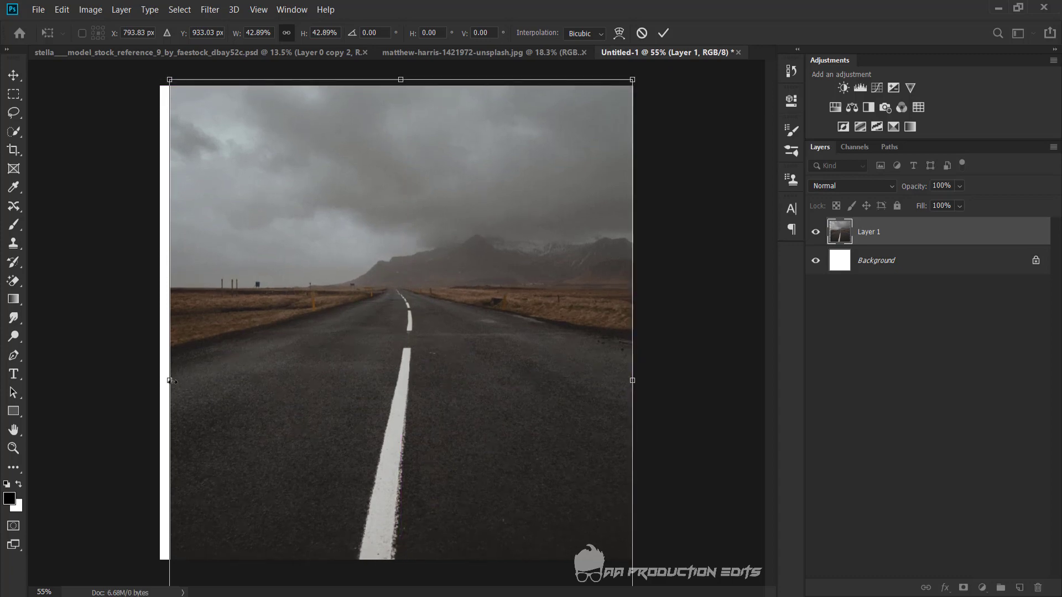
{"action": "left_click_drag", "start_coordinate": [170, 380], "coordinate": [160, 380]}
{"action": "key", "text": "ctrl+0"}
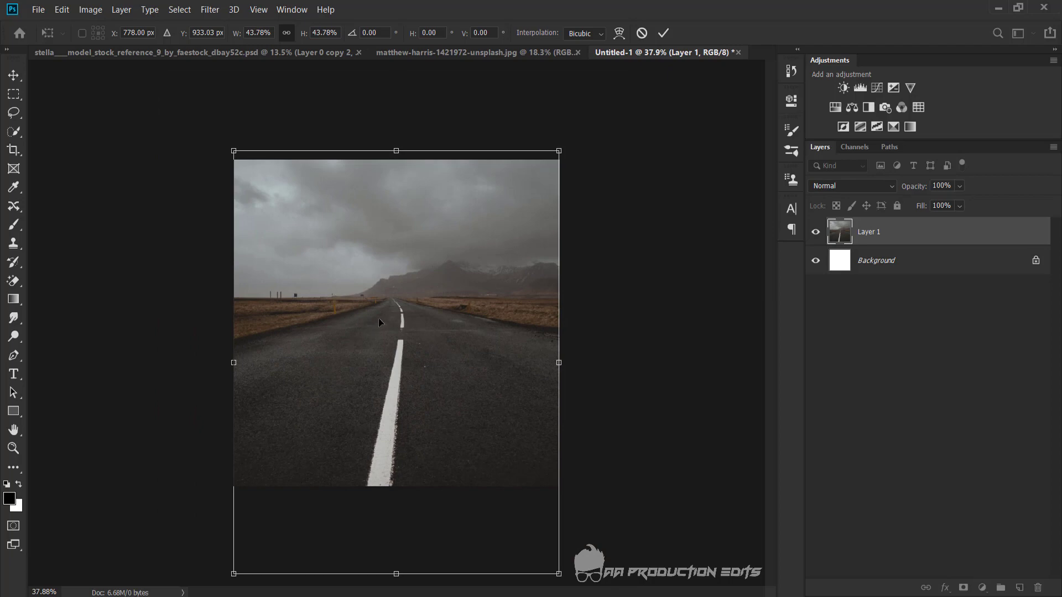
{"action": "key", "text": "ctrl+minus"}
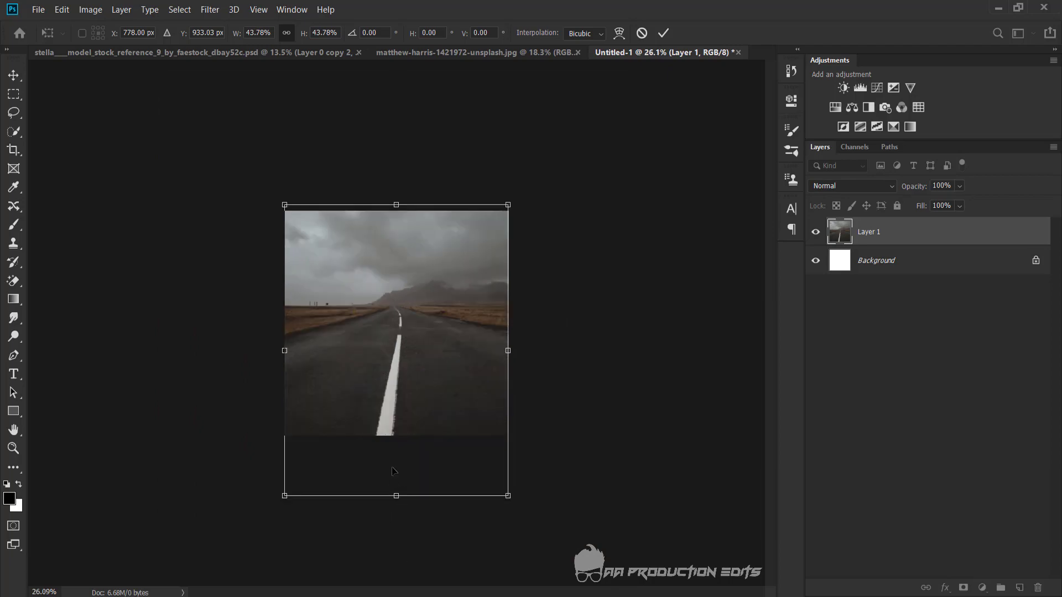
{"action": "key", "text": "ctrl+plus"}
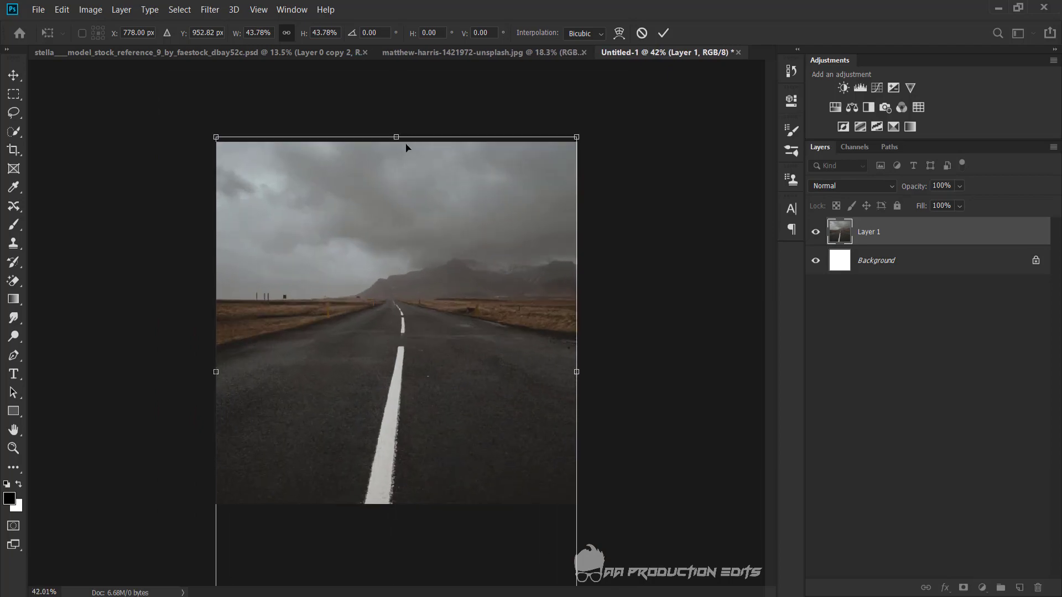
{"action": "left_click", "coordinate": [663, 33]}
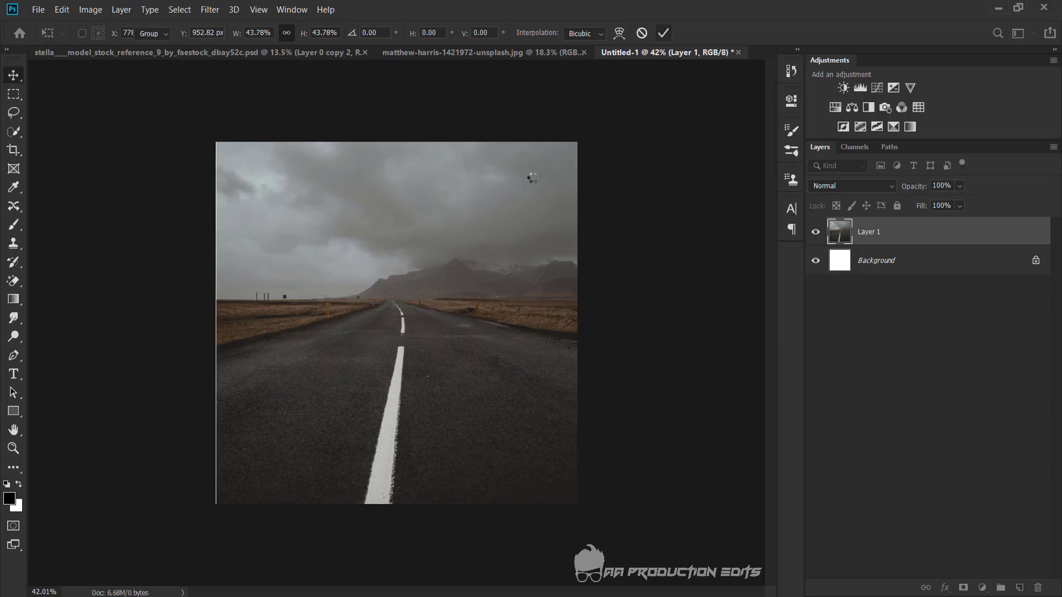
Move the road photo down and stretch its top up to the canvas edge.
{"action": "key", "text": "ctrl+0"}
{"action": "left_click_drag", "start_coordinate": [460, 289], "coordinate": [460, 312]}
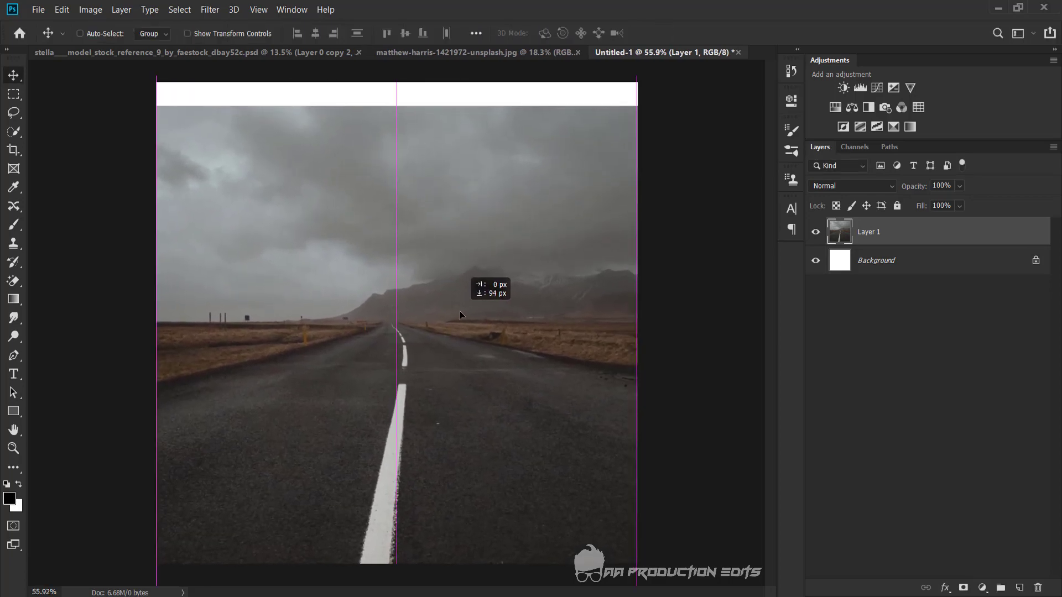
{"action": "key", "text": "ctrl+t"}
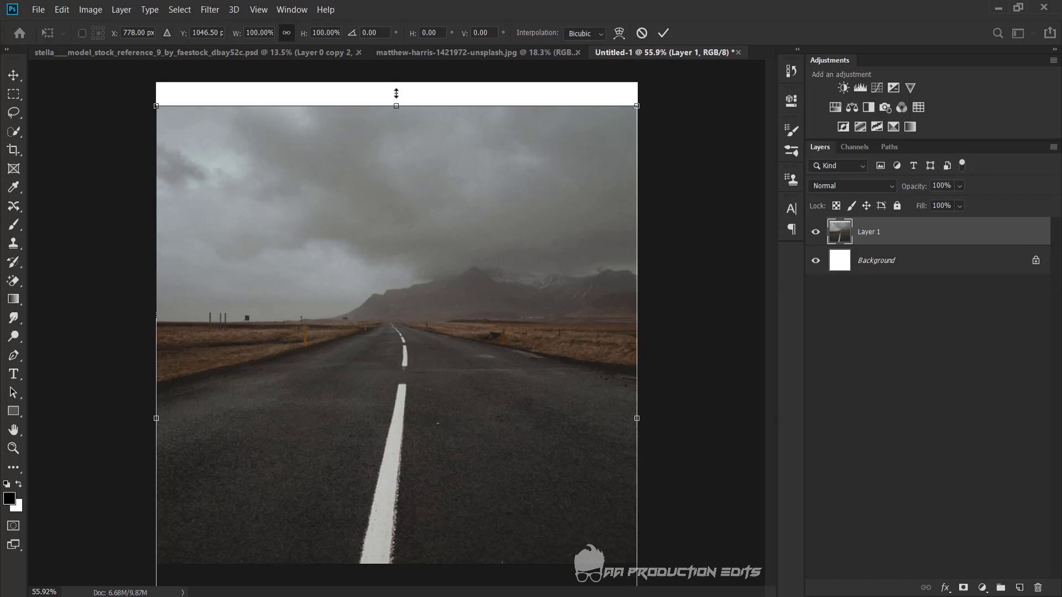
{"action": "left_click_drag", "start_coordinate": [396, 93], "coordinate": [397, 88]}
{"action": "key", "text": "ctrl+z"}
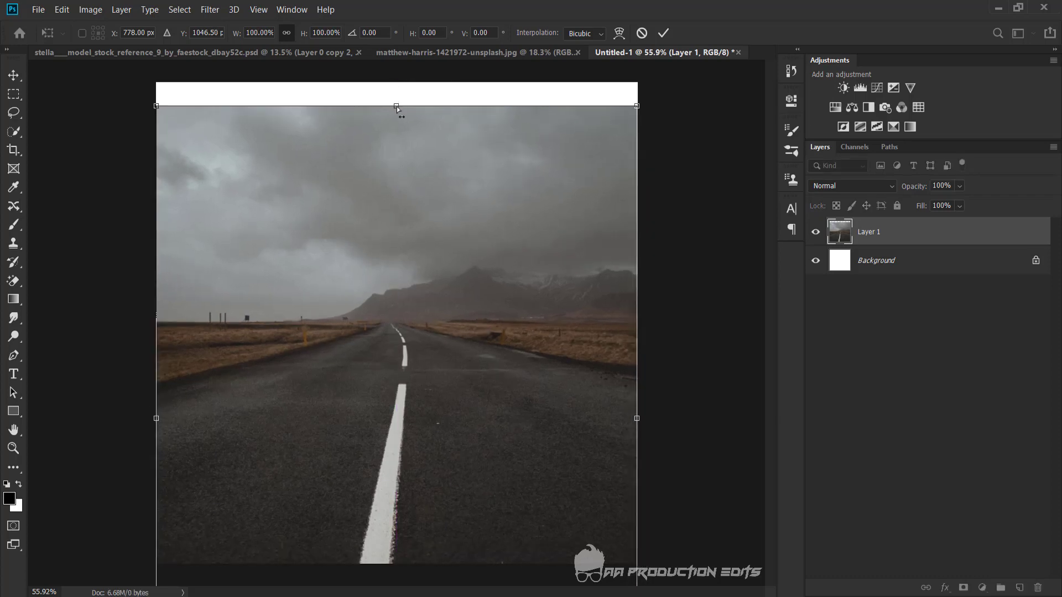
{"action": "left_click_drag", "start_coordinate": [396, 107], "coordinate": [397, 81]}
{"action": "key", "text": "ctrl+minus"}
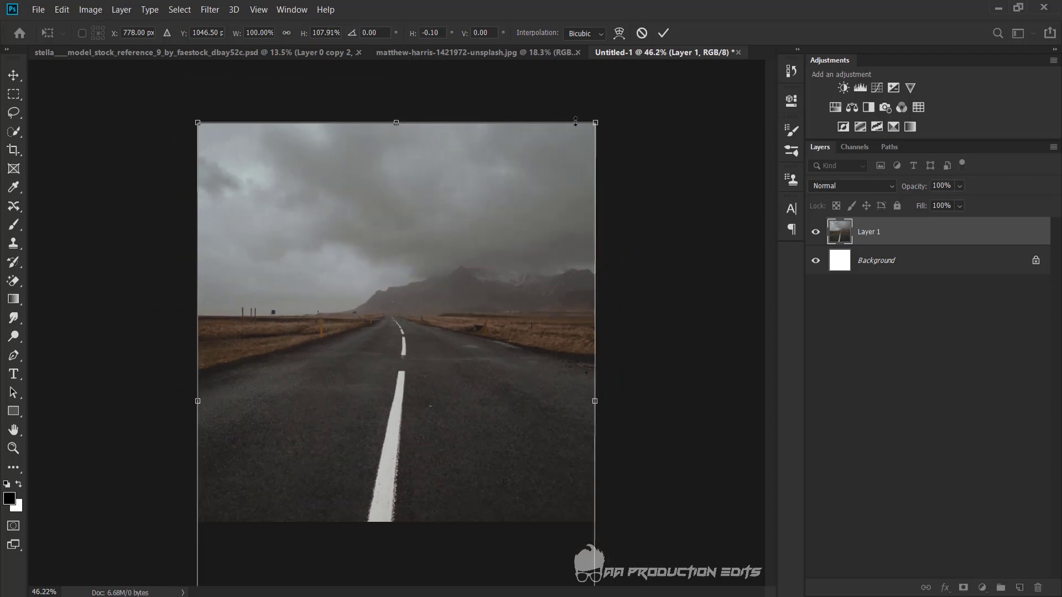
{"action": "left_click", "coordinate": [662, 35]}
Nudge the road photo and widen it to cover both side edges.
{"action": "key", "text": "ctrl+0"}
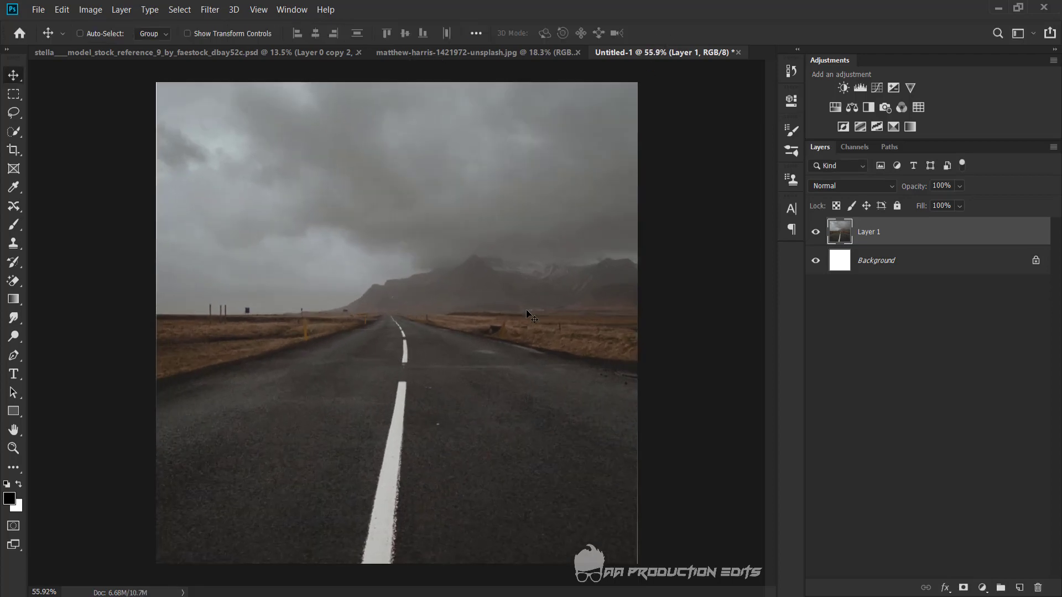
{"action": "left_click_drag", "start_coordinate": [520, 320], "coordinate": [522, 312]}
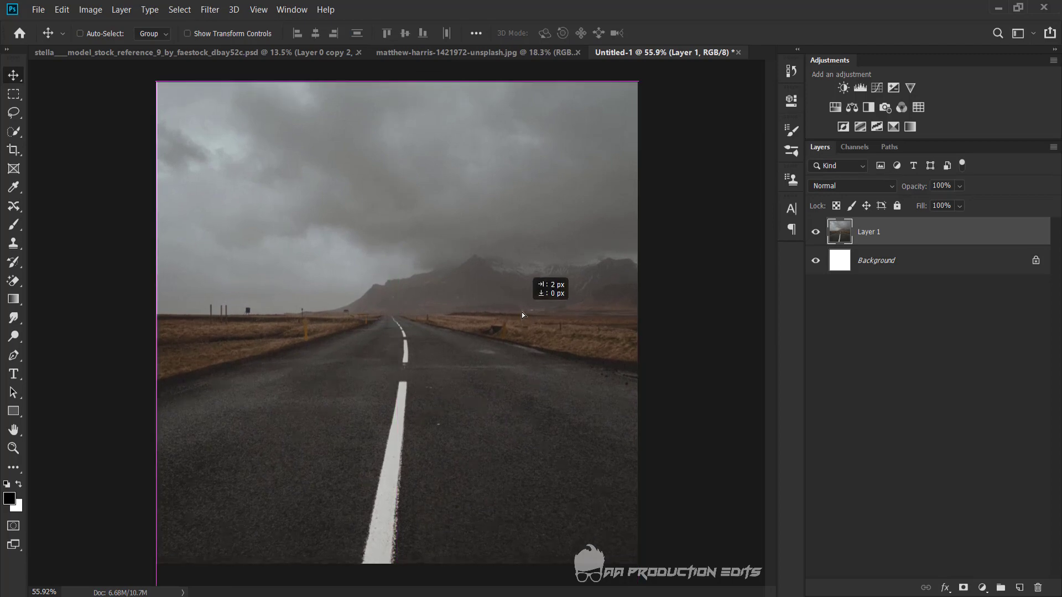
{"action": "key", "text": "ctrl+t"}
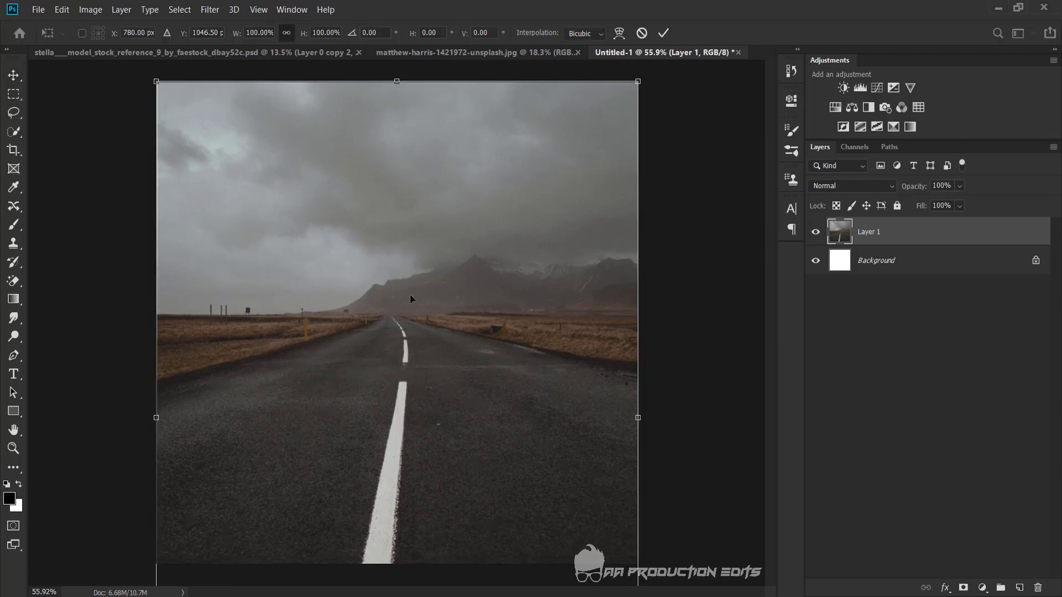
{"action": "left_click_drag", "start_coordinate": [155, 418], "coordinate": [147, 419]}
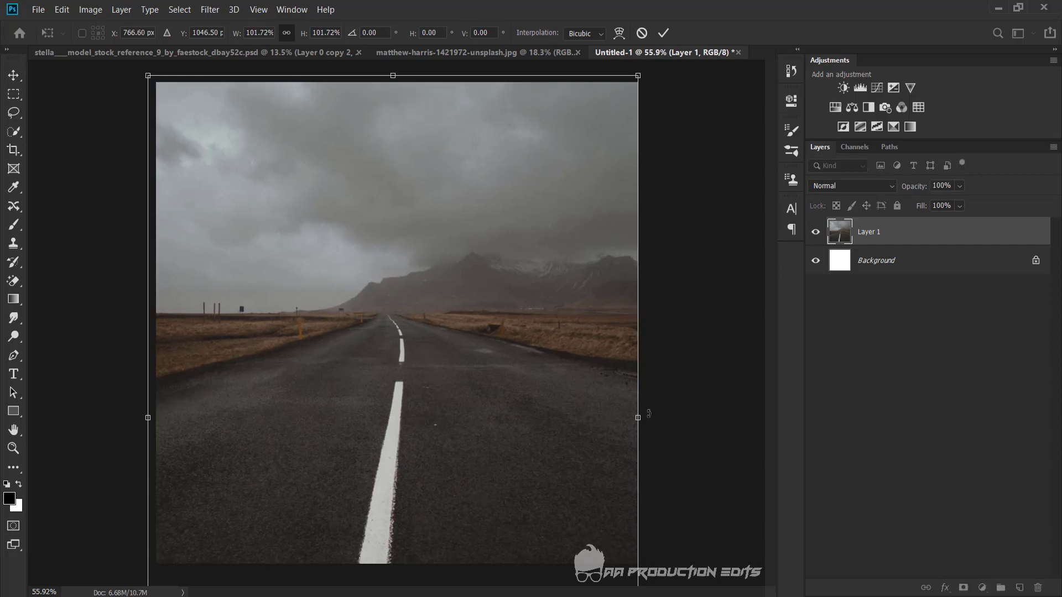
{"action": "left_click_drag", "start_coordinate": [649, 413], "coordinate": [647, 419]}
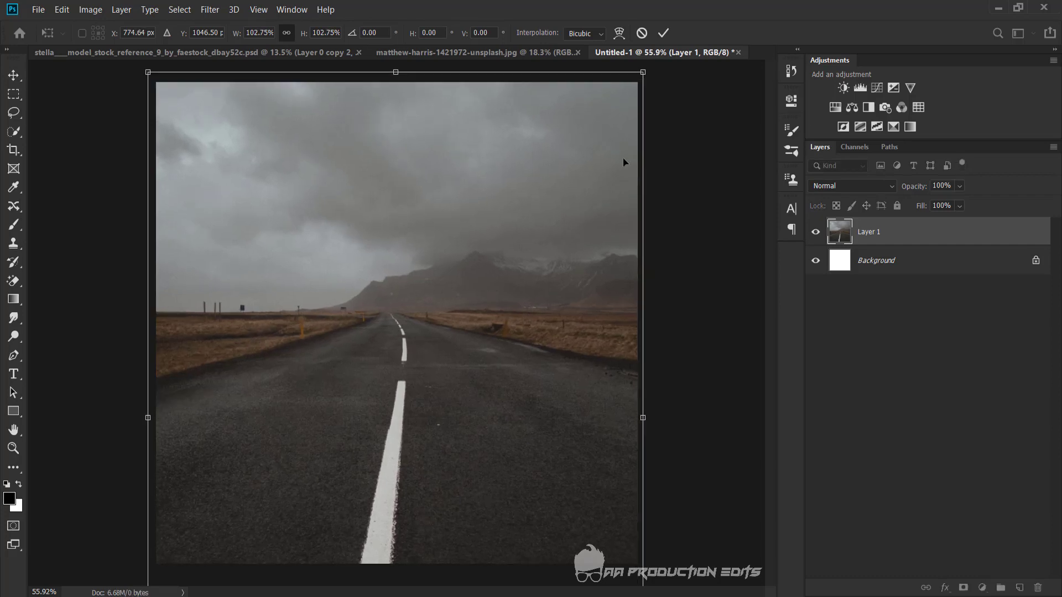
{"action": "left_click", "coordinate": [663, 32]}
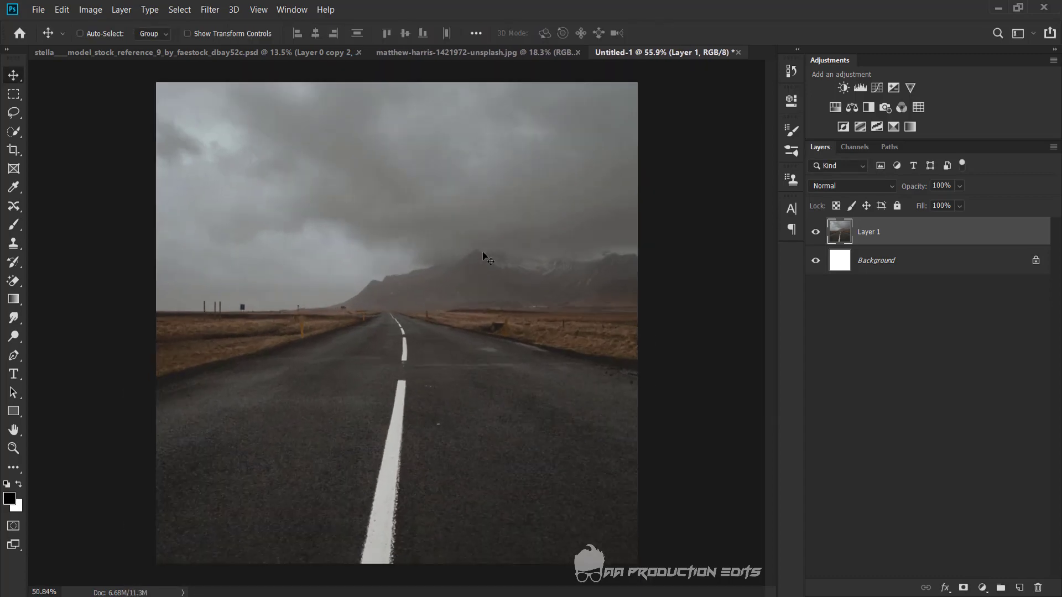
Hide the white background, drag the bride cut-out into Untitled-1, and close its source unsaved.
{"action": "left_click", "coordinate": [815, 260]}
{"action": "scroll", "coordinate": [354, 255], "scroll_direction": "down", "scroll_amount": 1}
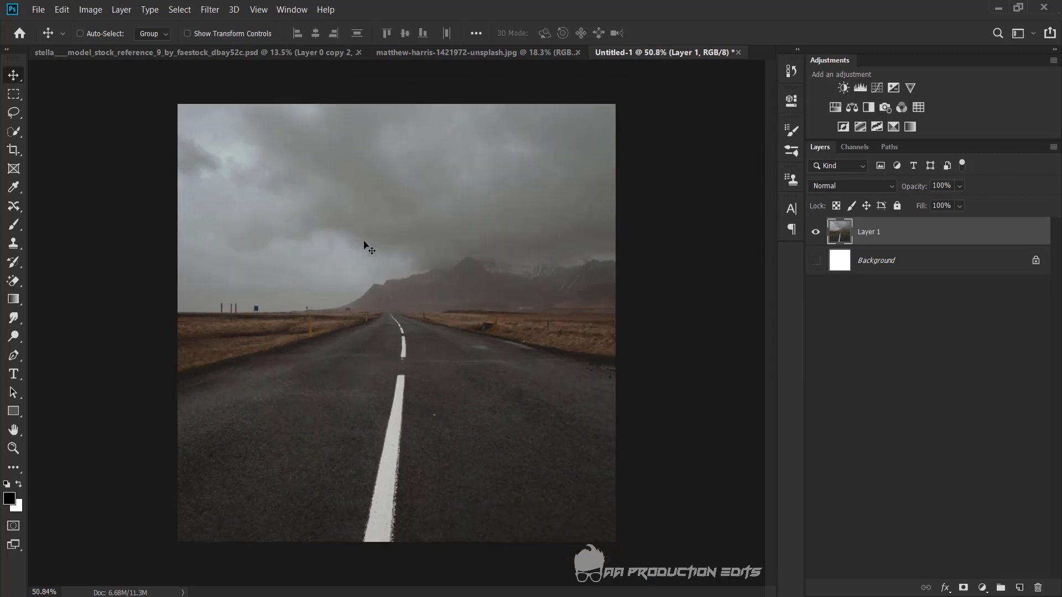
{"action": "left_click", "coordinate": [326, 53]}
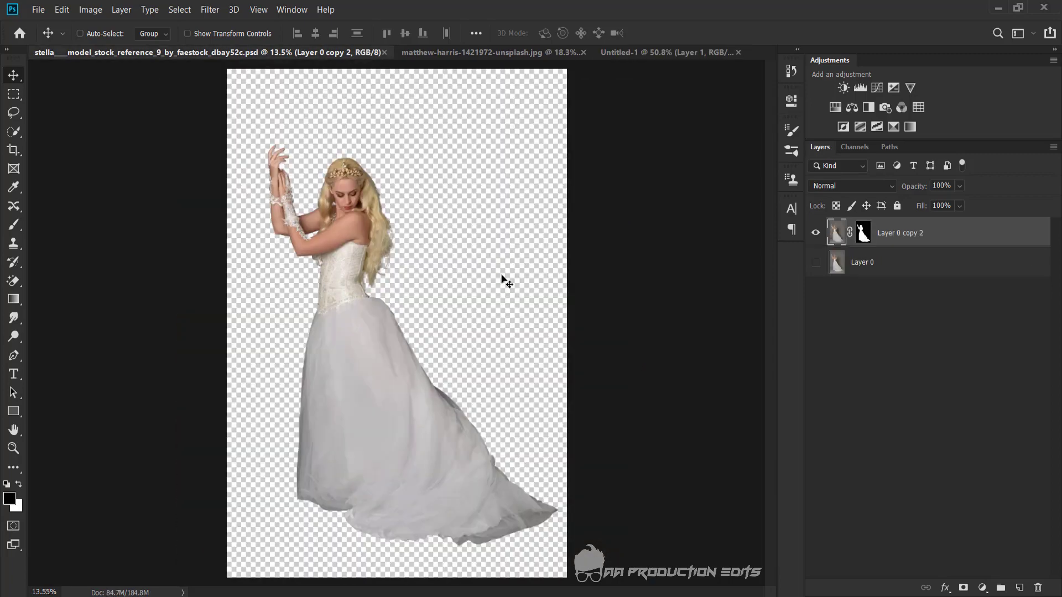
{"action": "mouse_move", "coordinate": [343, 228]}
{"action": "left_mouse_down"}
{"action": "mouse_move", "coordinate": [621, 54]}
{"action": "mouse_move", "coordinate": [533, 131]}
{"action": "left_mouse_up"}
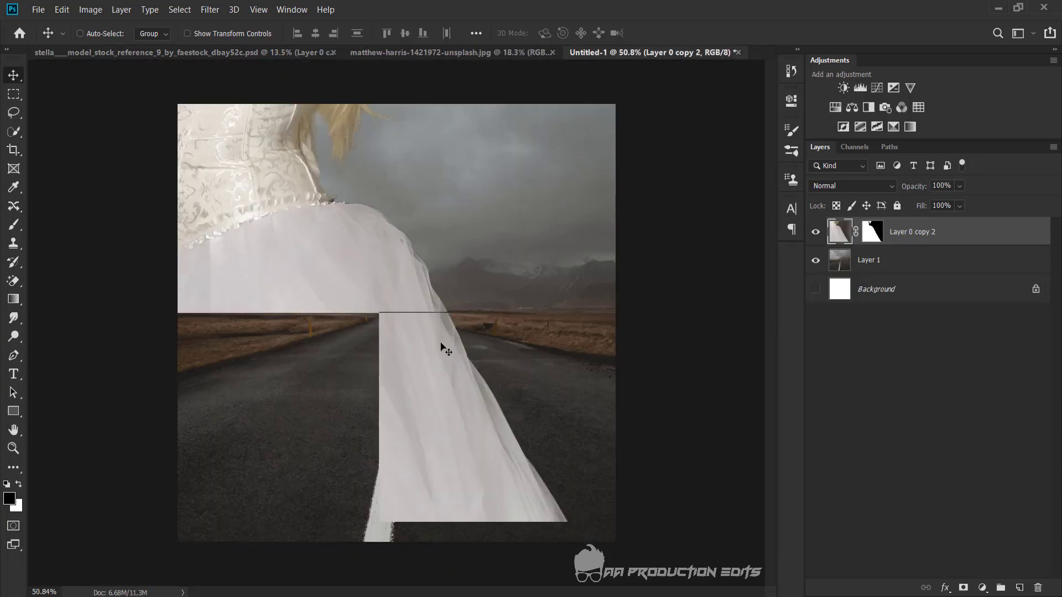
{"action": "left_click_drag", "start_coordinate": [437, 354], "coordinate": [474, 292]}
{"action": "left_click", "coordinate": [305, 53]}
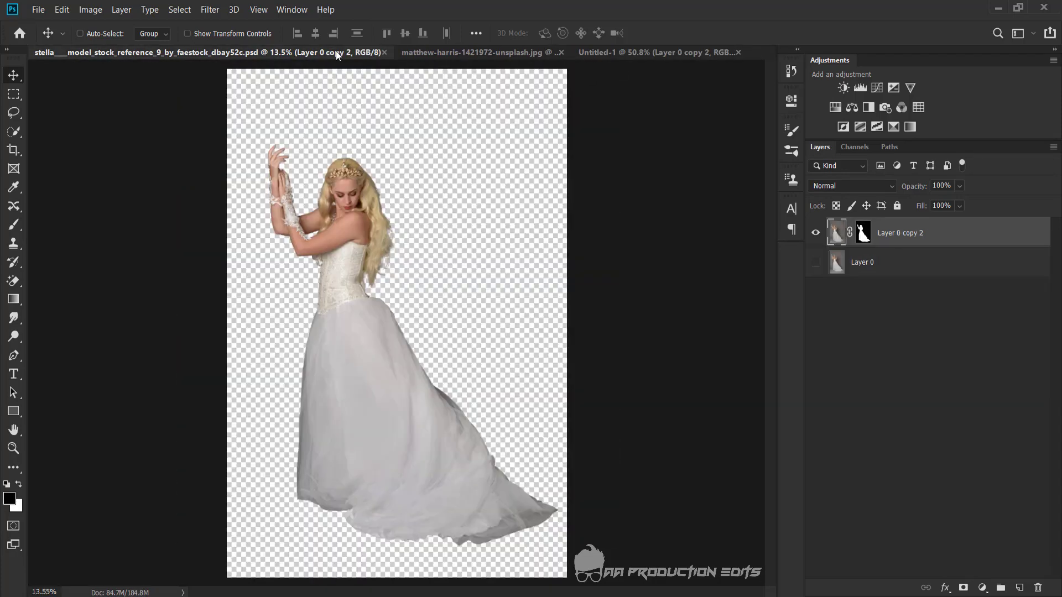
{"action": "left_click", "coordinate": [384, 52]}
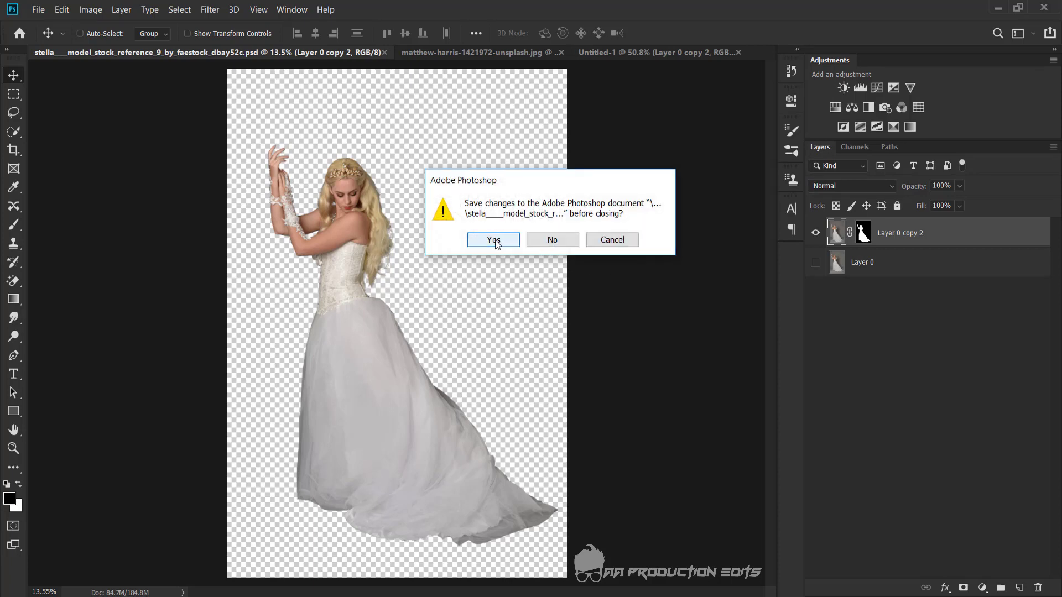
{"action": "left_click", "coordinate": [556, 240]}
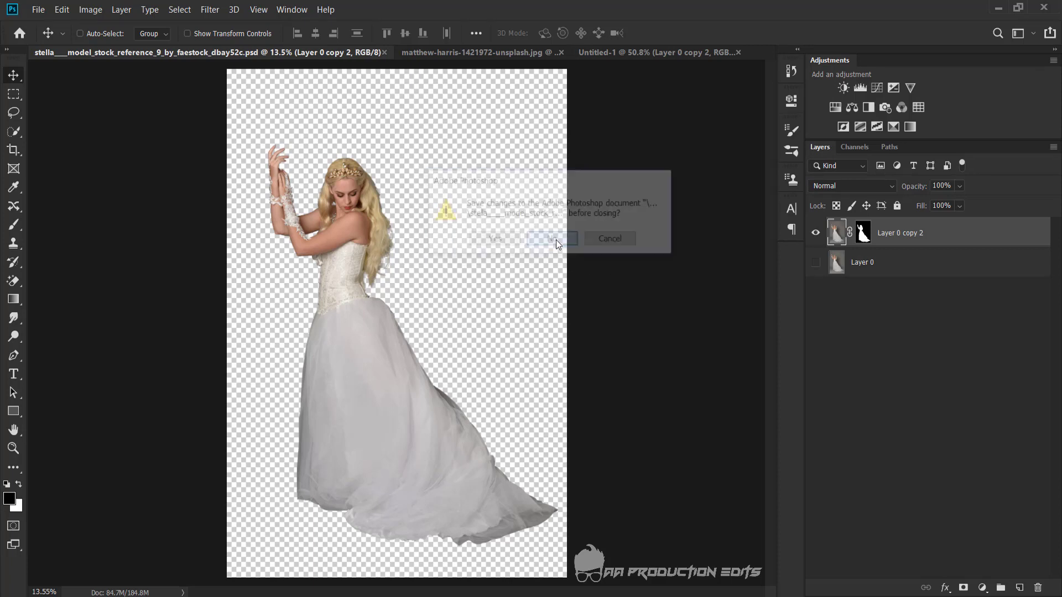
Scale the bride down to 22% and place her on the road's centre line.
{"action": "key", "text": "ctrl"}
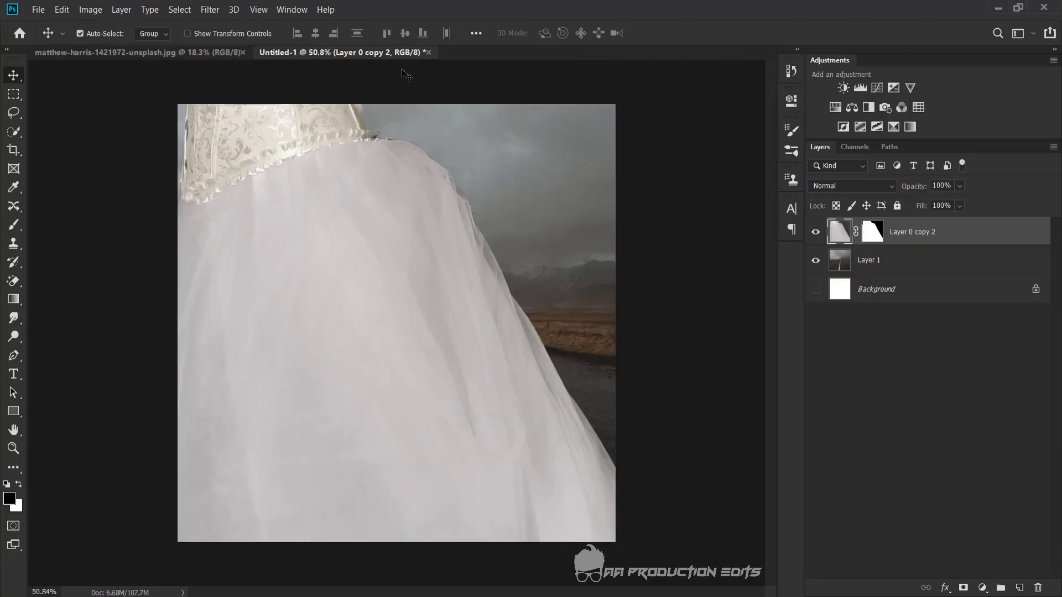
{"action": "key", "text": "ctrl+t"}
{"action": "left_click_drag", "start_coordinate": [308, 36], "coordinate": [252, 52]}
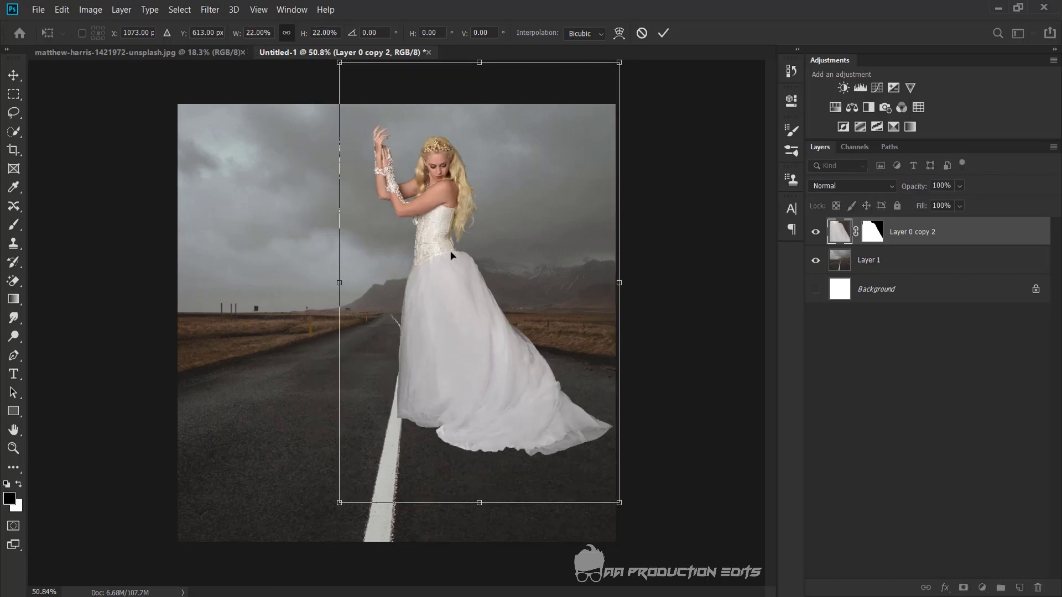
{"action": "left_click_drag", "start_coordinate": [479, 275], "coordinate": [426, 277]}
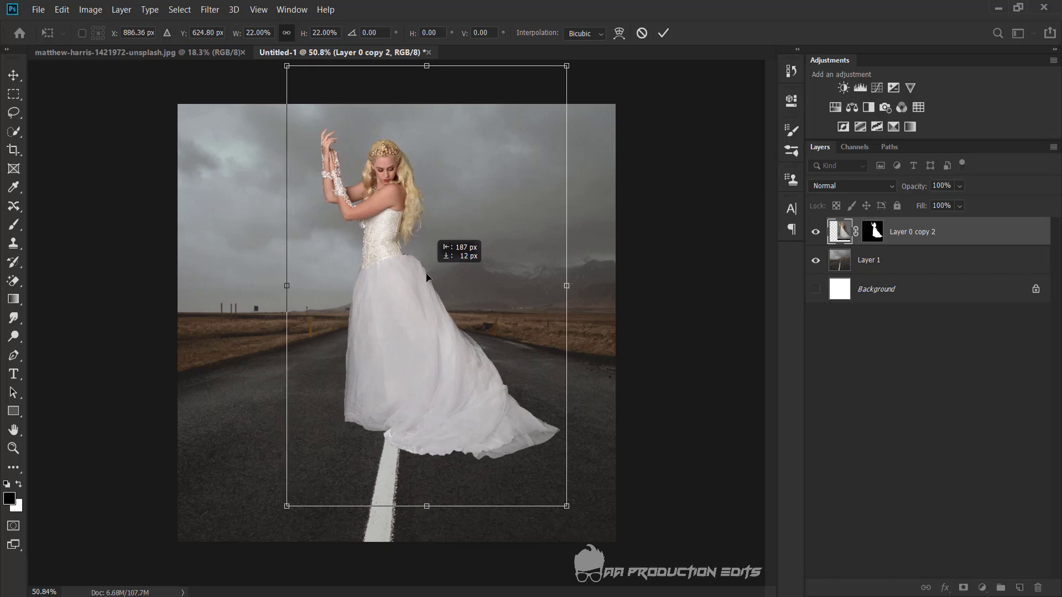
{"action": "left_click", "coordinate": [663, 33]}
{"action": "scroll", "coordinate": [317, 360], "scroll_direction": "up", "scroll_amount": 1}
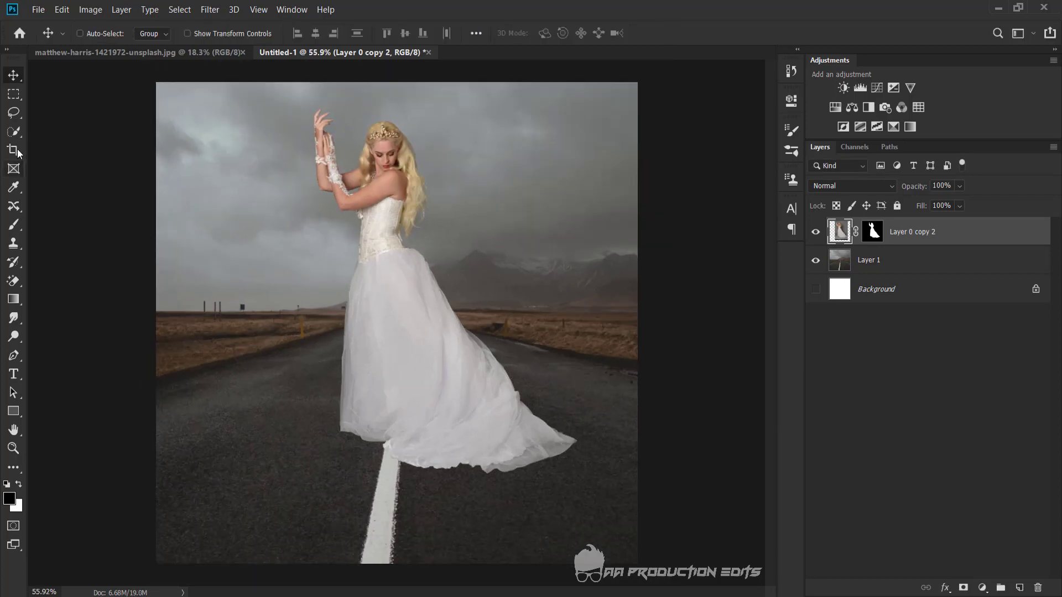
Crop the canvas to extend the road further down, making it 1600 px tall.
{"action": "left_click", "coordinate": [13, 150]}
{"action": "scroll", "coordinate": [301, 165], "scroll_direction": "down", "scroll_amount": 2}
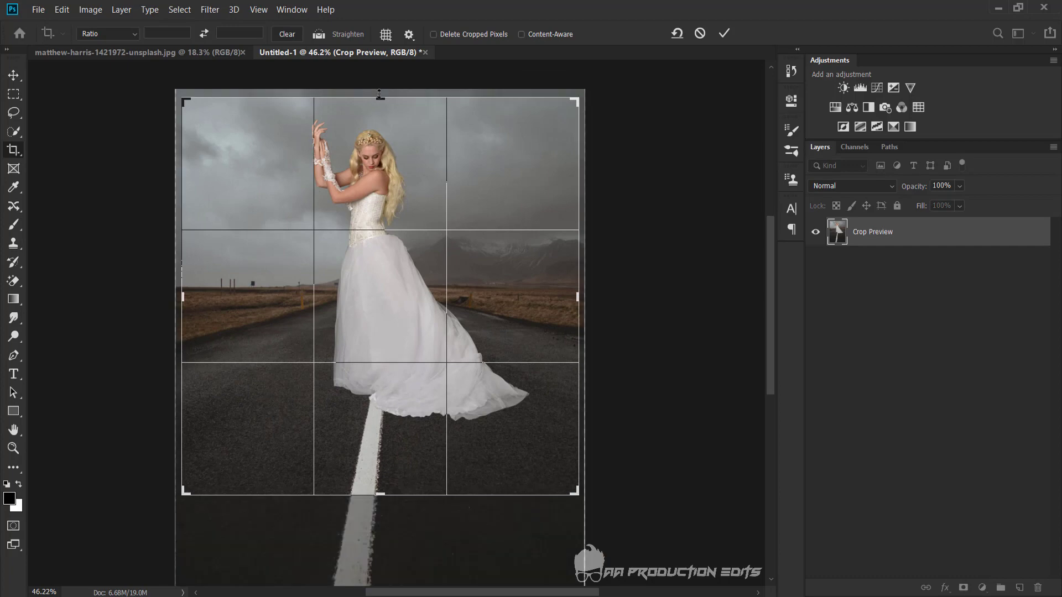
{"action": "left_click_drag", "start_coordinate": [379, 94], "coordinate": [380, 90]}
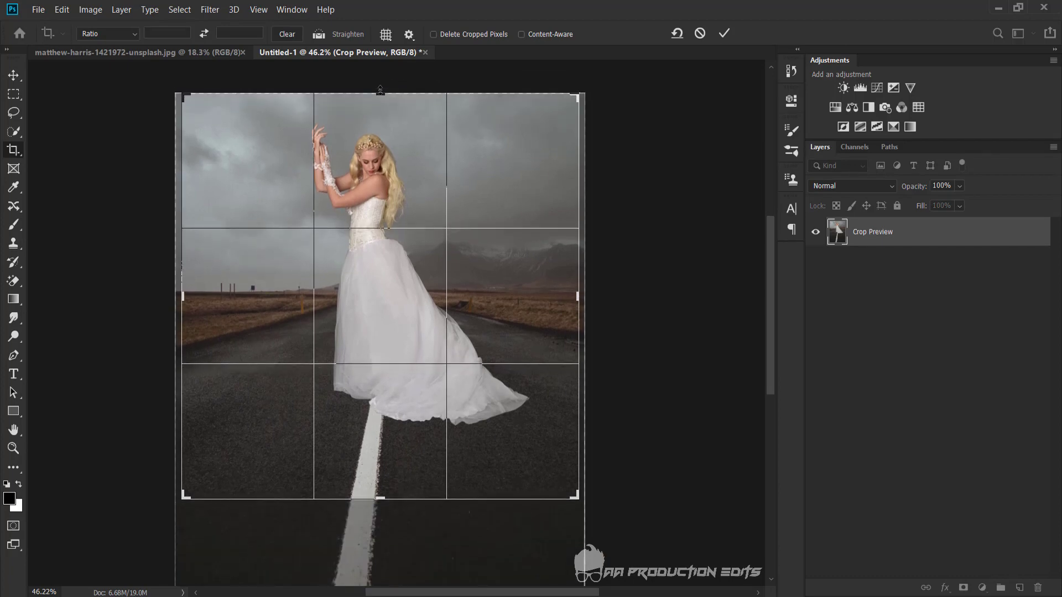
{"action": "left_click_drag", "start_coordinate": [380, 494], "coordinate": [381, 504]}
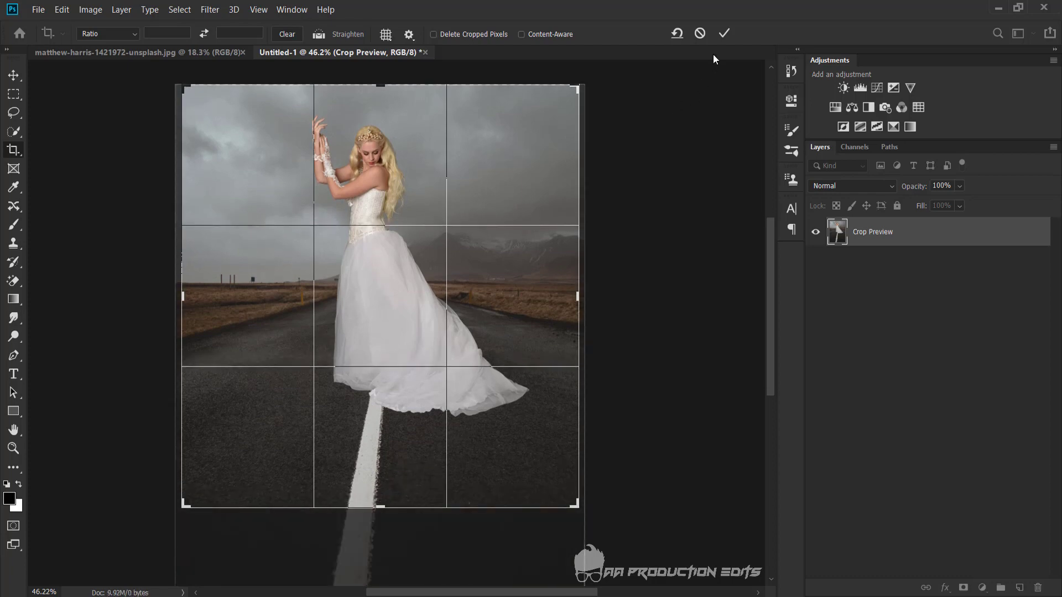
{"action": "left_click", "coordinate": [723, 34]}
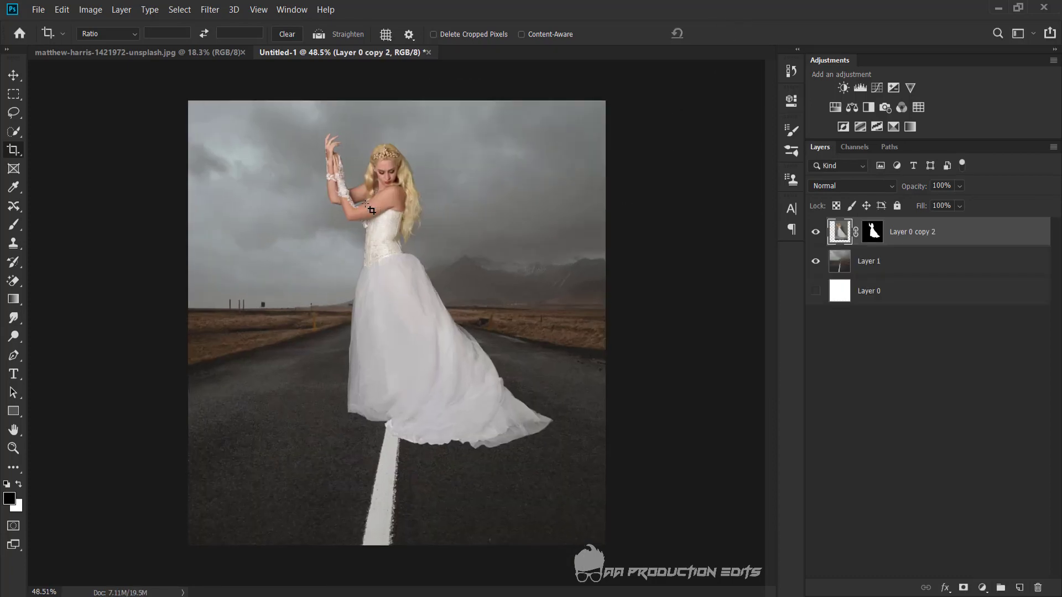
Apply the bride layer's mask permanently.
{"action": "left_click", "coordinate": [867, 243]}
{"action": "right_click", "coordinate": [867, 243]}
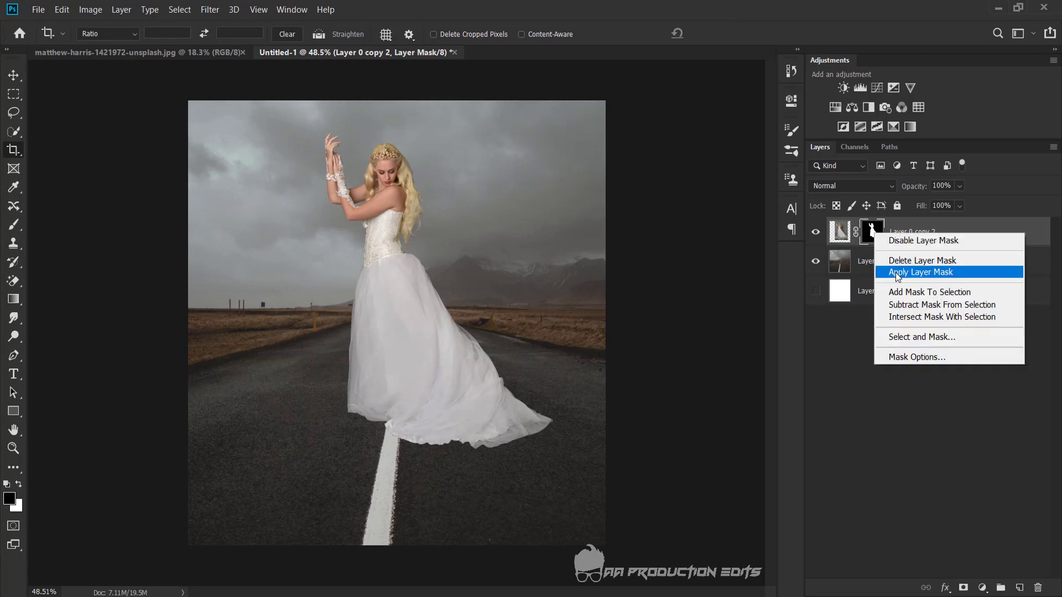
{"action": "left_click", "coordinate": [883, 266]}
Duplicate the road layer, Layer 1, as Layer 1 copy.
{"action": "left_click", "coordinate": [890, 269]}
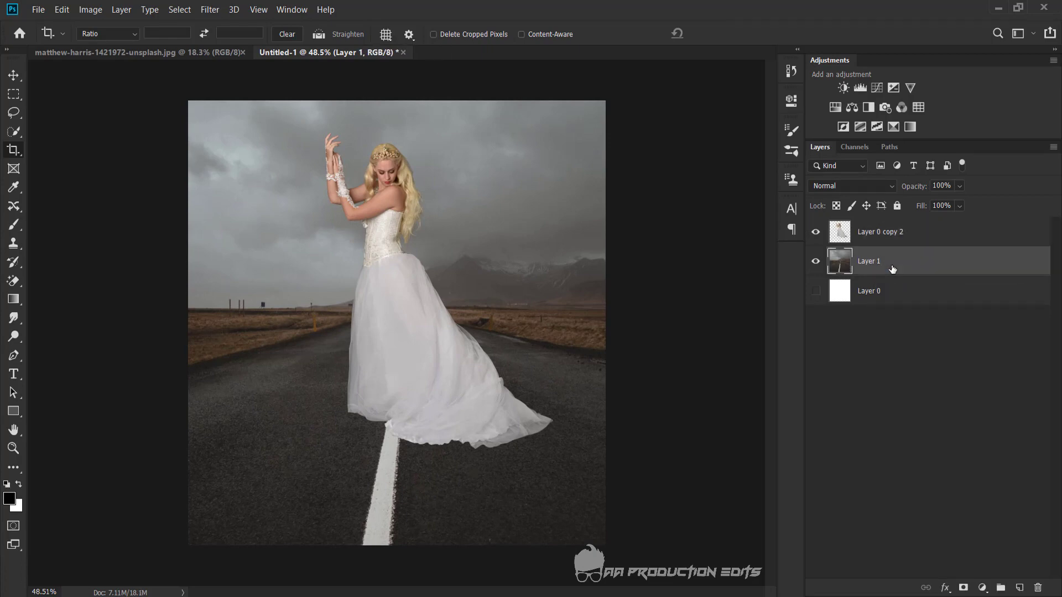
{"action": "right_click", "coordinate": [900, 266]}
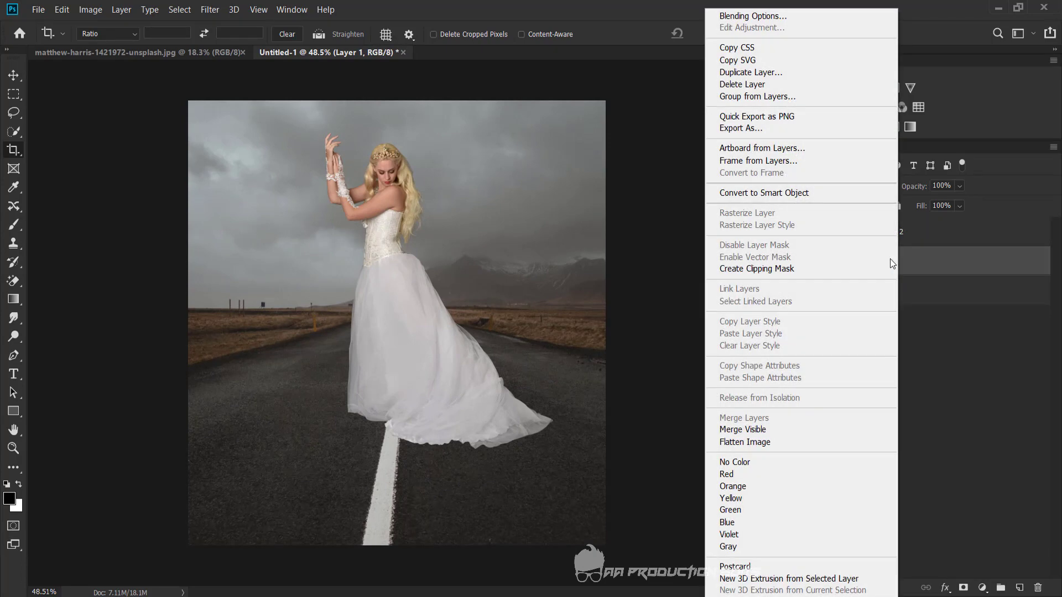
{"action": "left_click", "coordinate": [751, 72]}
Place the road copy above the bride, scaled to 31% and set to 58% opacity.
{"action": "left_click", "coordinate": [679, 193]}
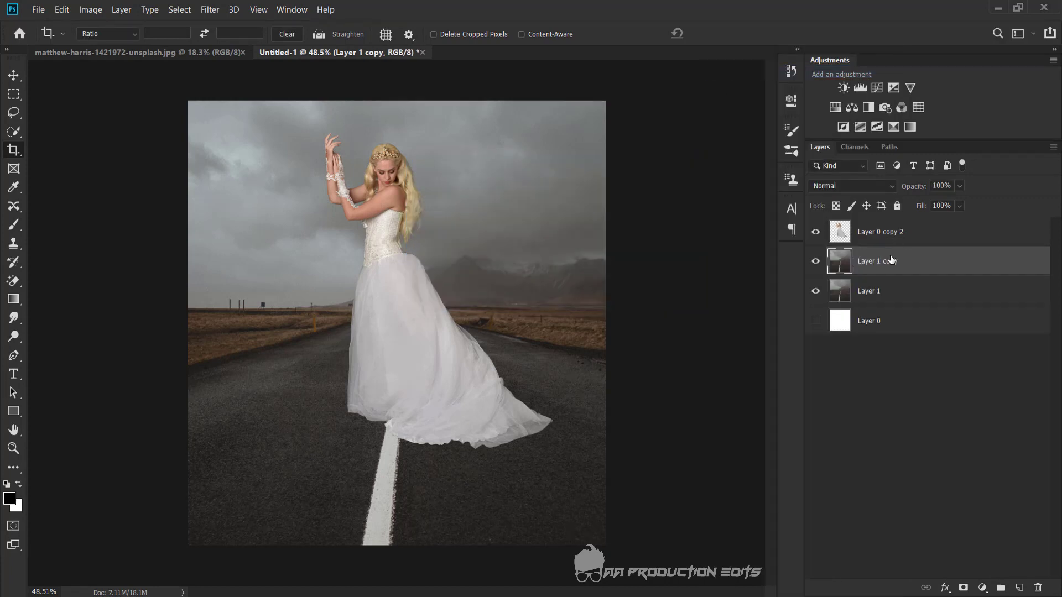
{"action": "mouse_move", "coordinate": [891, 263]}
{"action": "left_mouse_down"}
{"action": "mouse_move", "coordinate": [890, 218]}
{"action": "mouse_move", "coordinate": [887, 231]}
{"action": "left_mouse_up"}
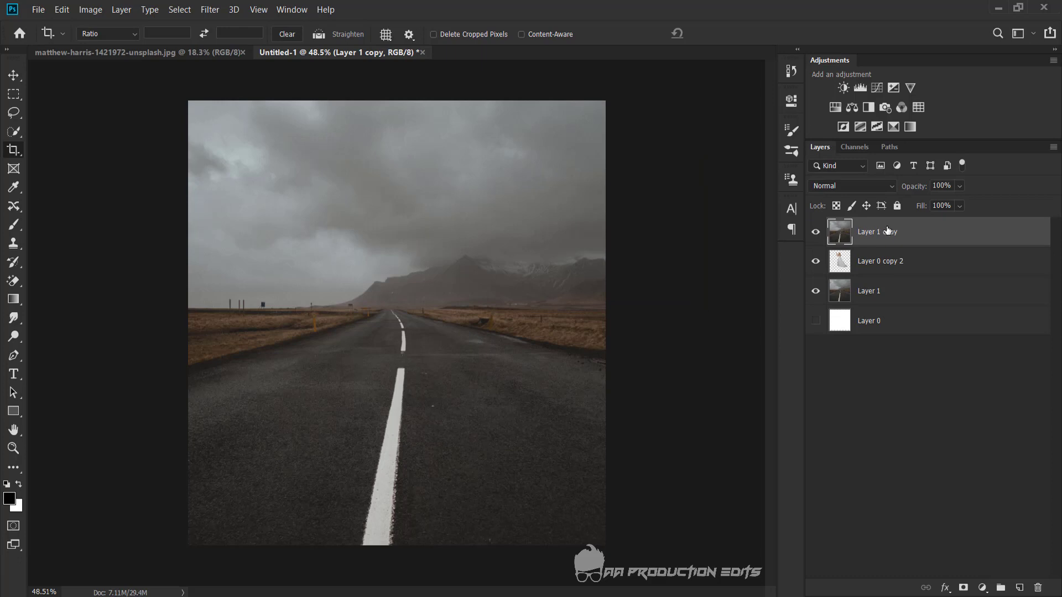
{"action": "key", "text": "ctrl+t"}
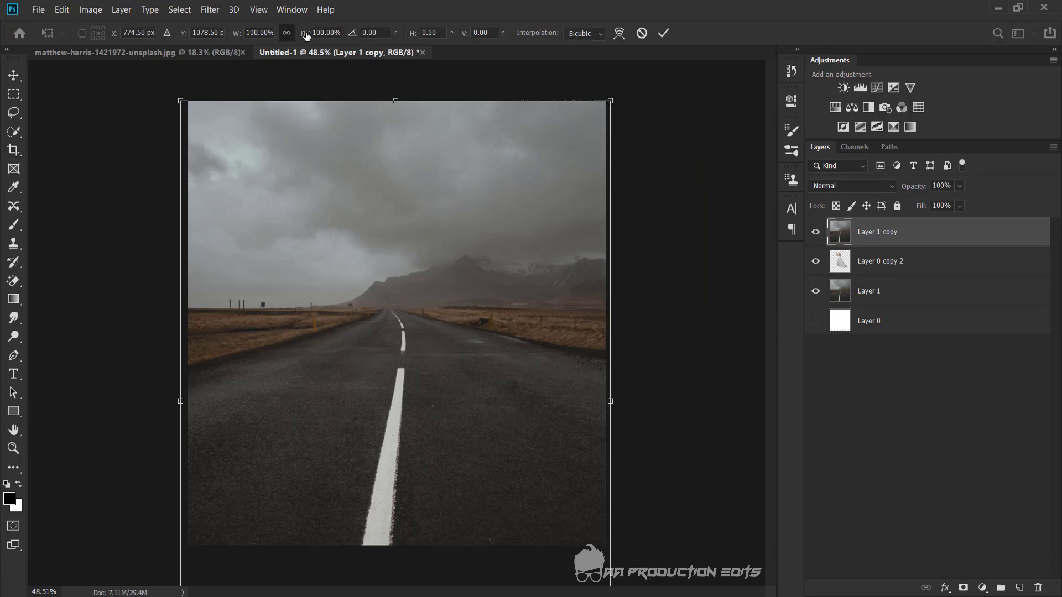
{"action": "left_click_drag", "start_coordinate": [307, 36], "coordinate": [259, 68]}
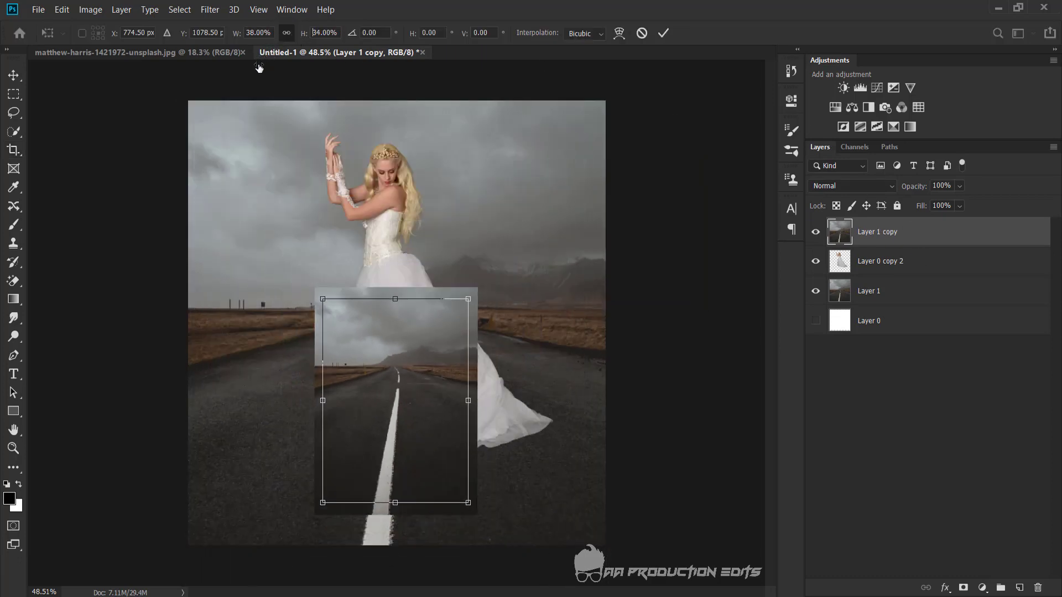
{"action": "type", "text": "31"}
{"action": "key", "text": "Return"}
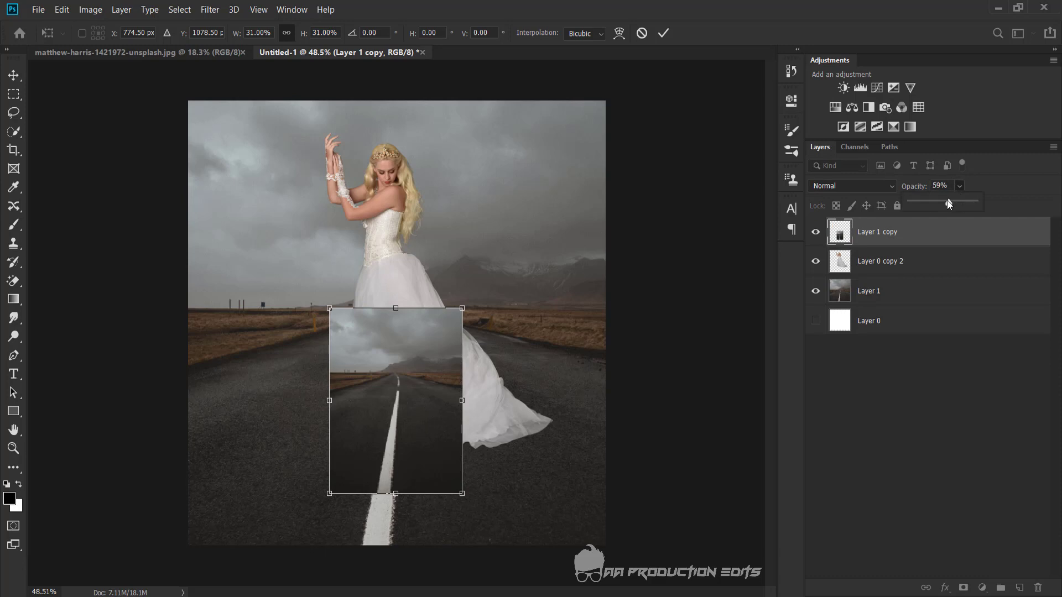
{"action": "left_click_drag", "start_coordinate": [949, 204], "coordinate": [947, 204]}
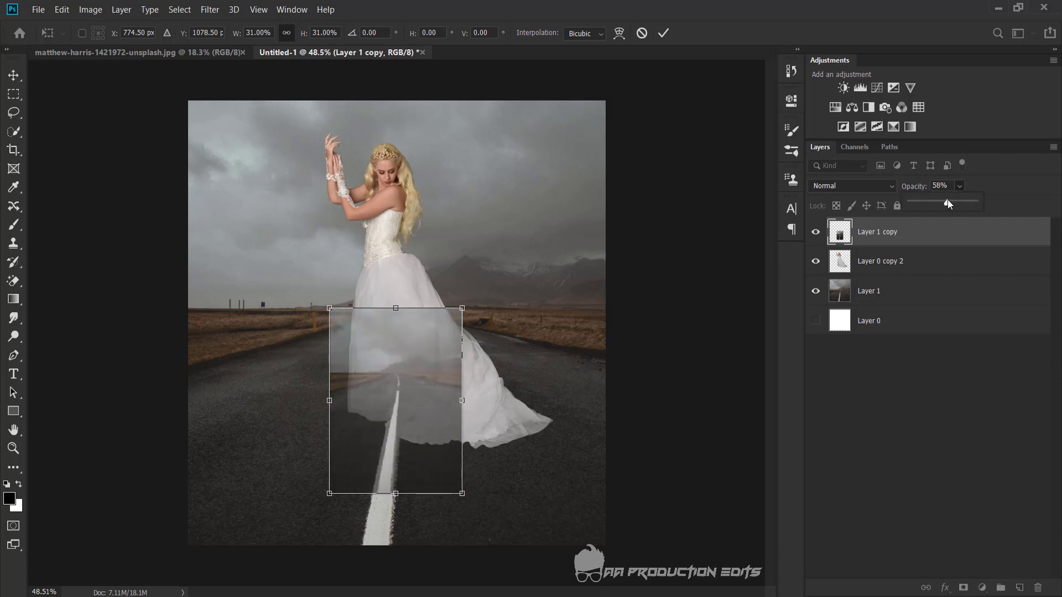
Warp the road copy, pulling its lower right corner outward, and commit.
{"action": "right_click", "coordinate": [407, 374]}
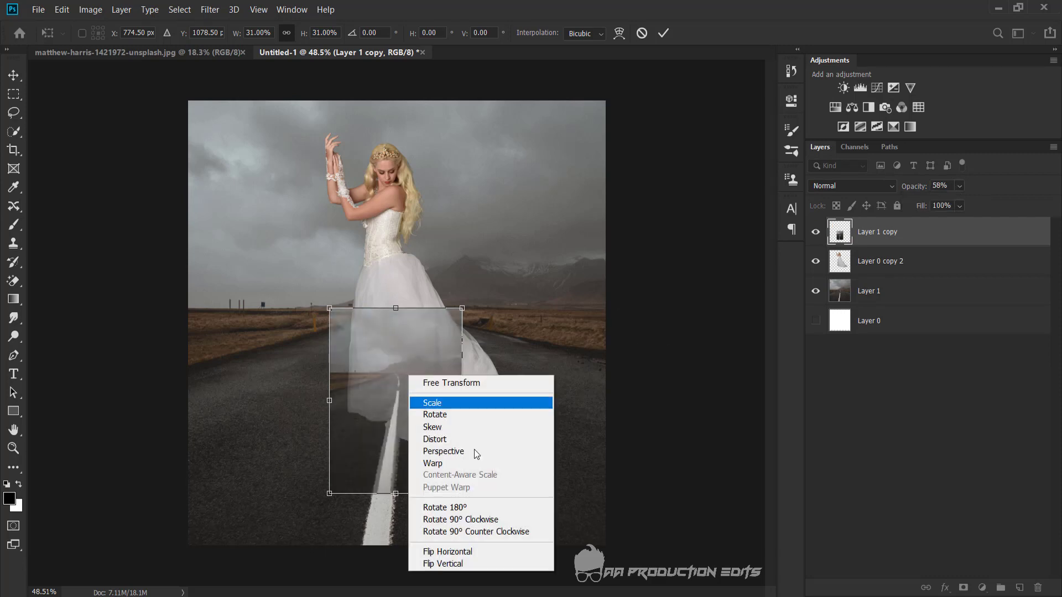
{"action": "left_click", "coordinate": [464, 464]}
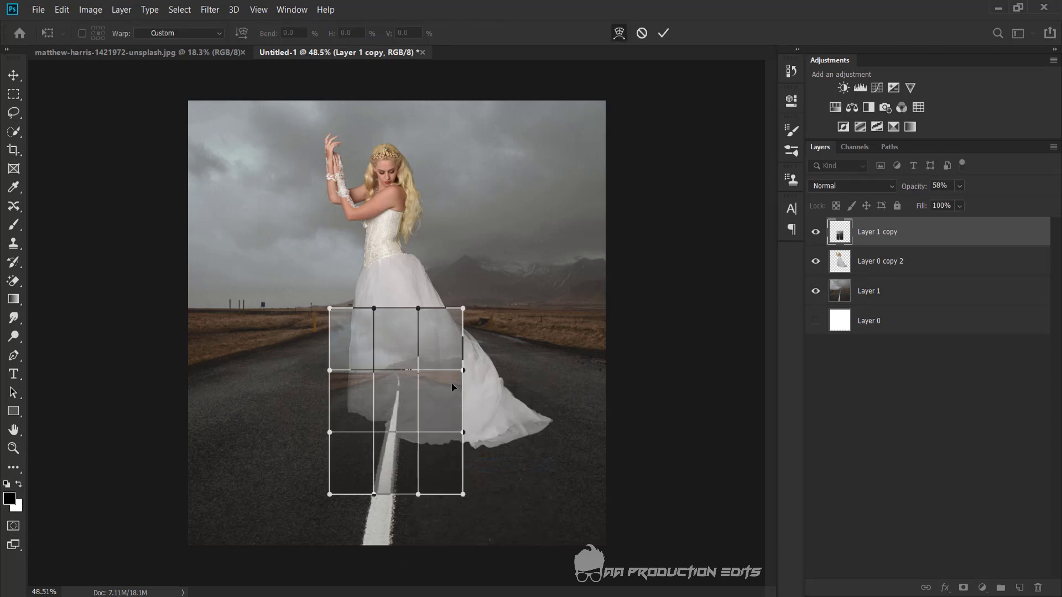
{"action": "left_click_drag", "start_coordinate": [454, 390], "coordinate": [490, 398]}
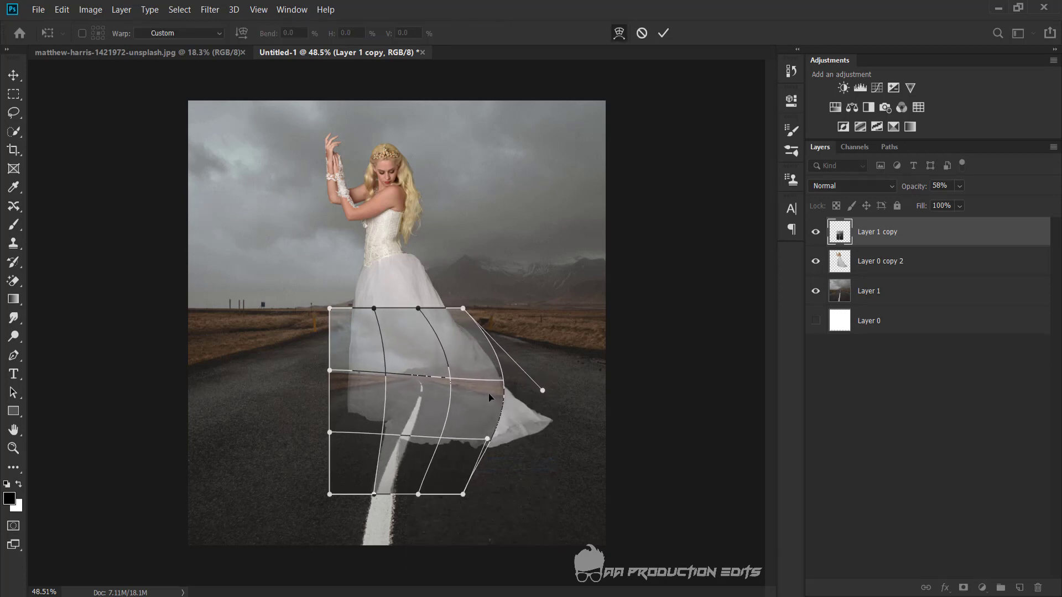
{"action": "key", "text": "ctrl+z"}
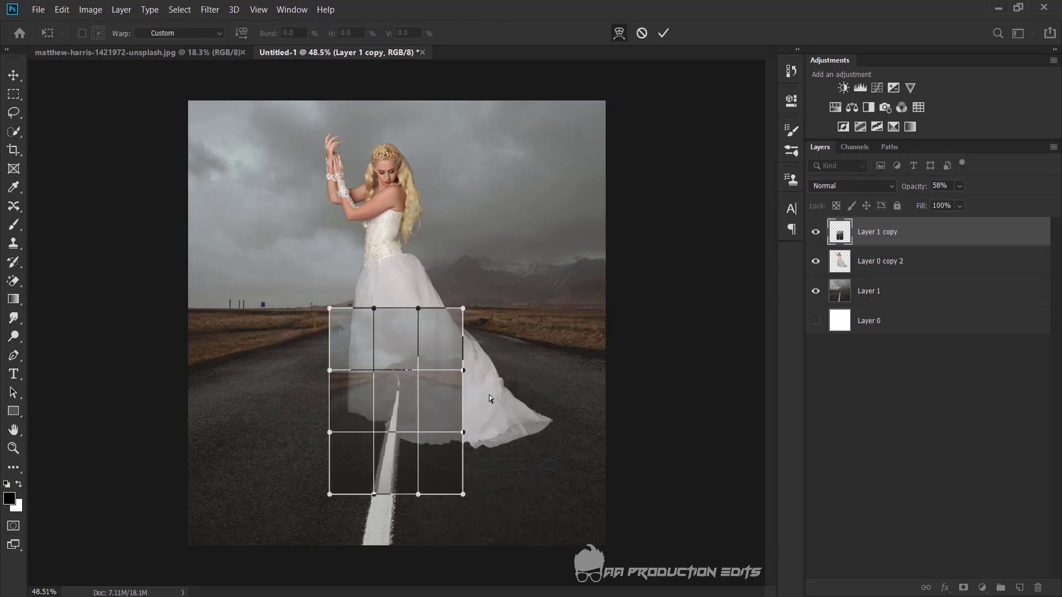
{"action": "left_click_drag", "start_coordinate": [463, 494], "coordinate": [662, 461]}
{"action": "left_click_drag", "start_coordinate": [463, 372], "coordinate": [481, 367]}
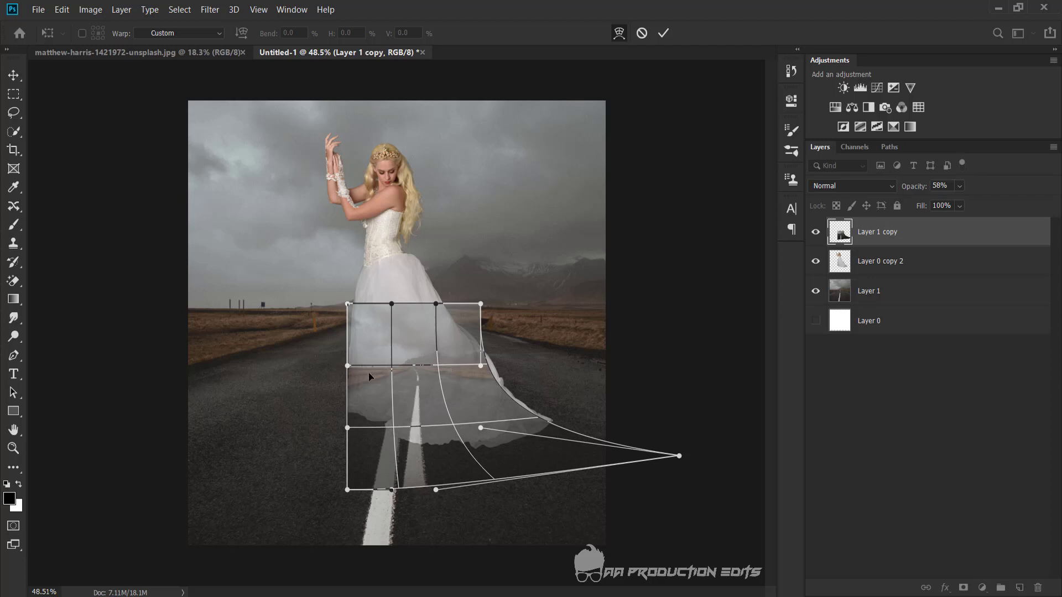
{"action": "key", "text": "Return"}
Clip the road copy to the bride, rotate it about 3.8° clockwise and shift it left.
{"action": "left_click", "coordinate": [831, 247], "text": "alt"}
{"action": "key", "text": "c"}
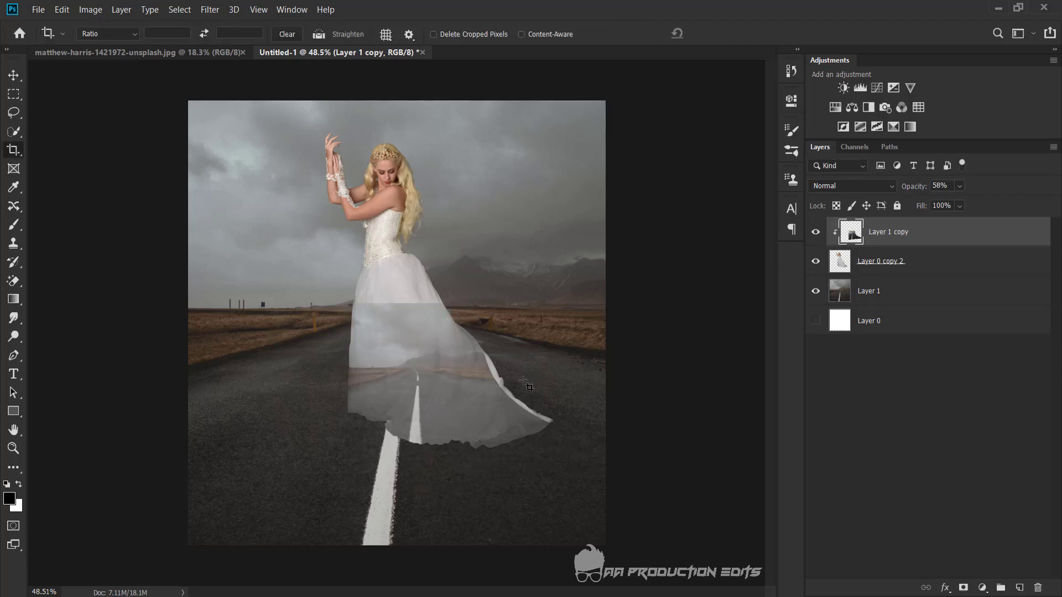
{"action": "key", "text": "ctrl+t"}
{"action": "left_click_drag", "start_coordinate": [730, 386], "coordinate": [731, 400]}
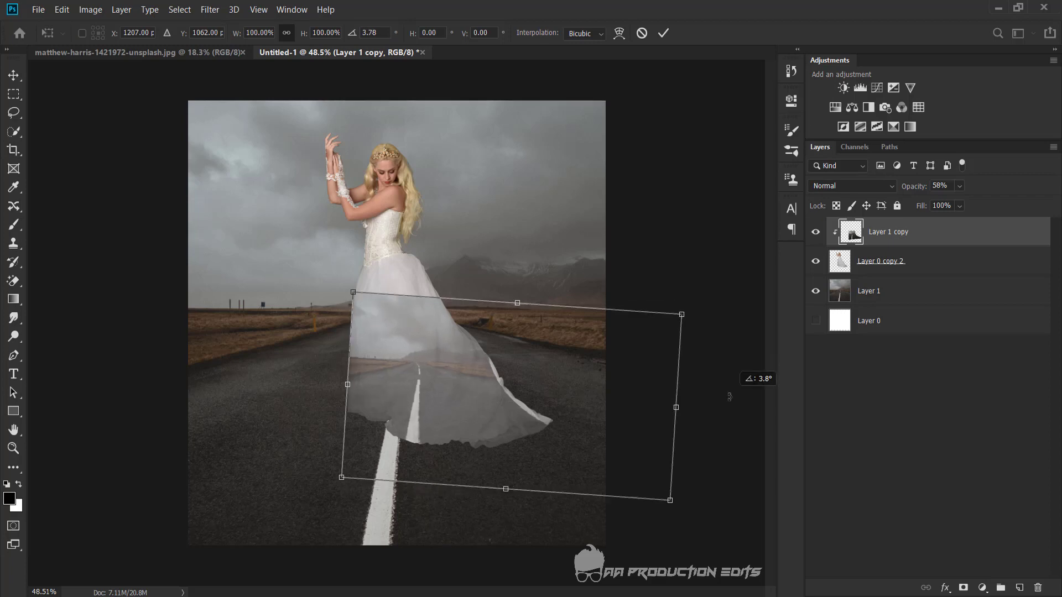
{"action": "left_click_drag", "start_coordinate": [632, 410], "coordinate": [611, 404]}
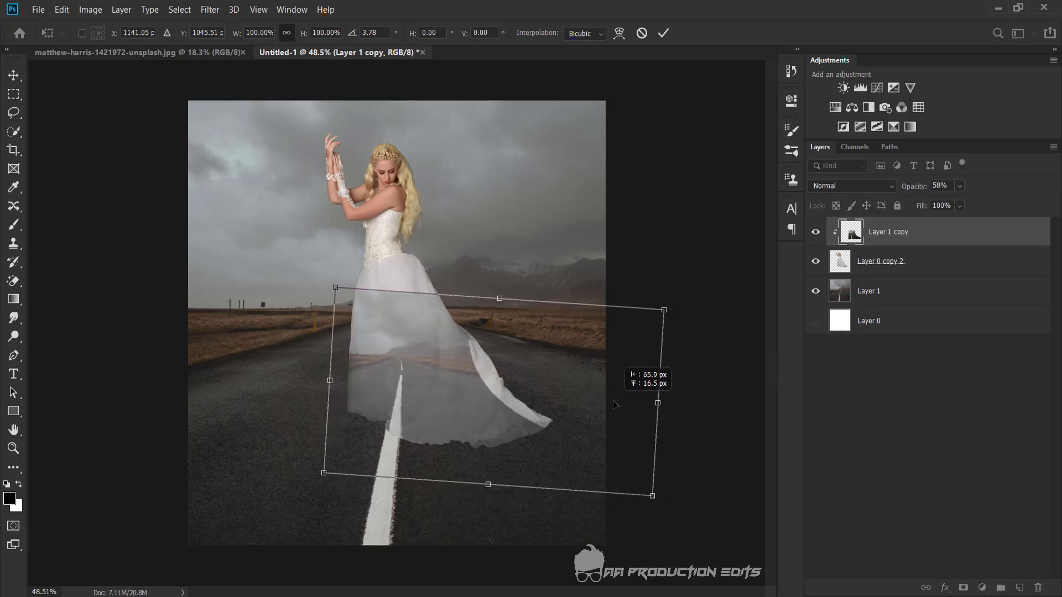
Warp the road copy again so the road line curves around the skirt, and apply it.
{"action": "right_click", "coordinate": [505, 401]}
{"action": "left_click", "coordinate": [520, 490]}
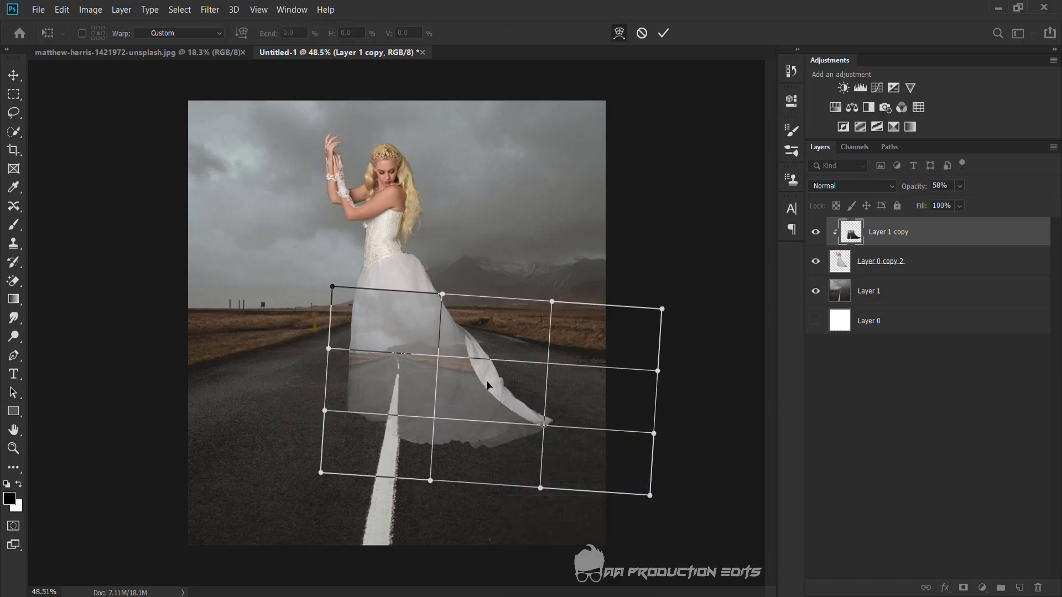
{"action": "left_click_drag", "start_coordinate": [487, 382], "coordinate": [515, 380]}
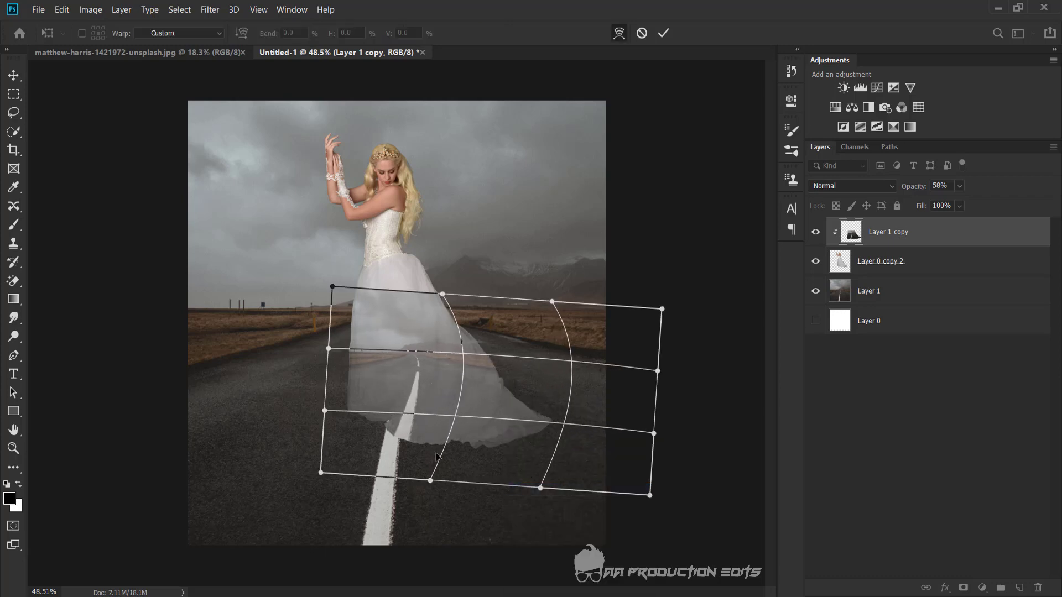
{"action": "mouse_move", "coordinate": [326, 412]}
{"action": "left_mouse_down"}
{"action": "mouse_move", "coordinate": [235, 417]}
{"action": "mouse_move", "coordinate": [248, 416]}
{"action": "left_mouse_up"}
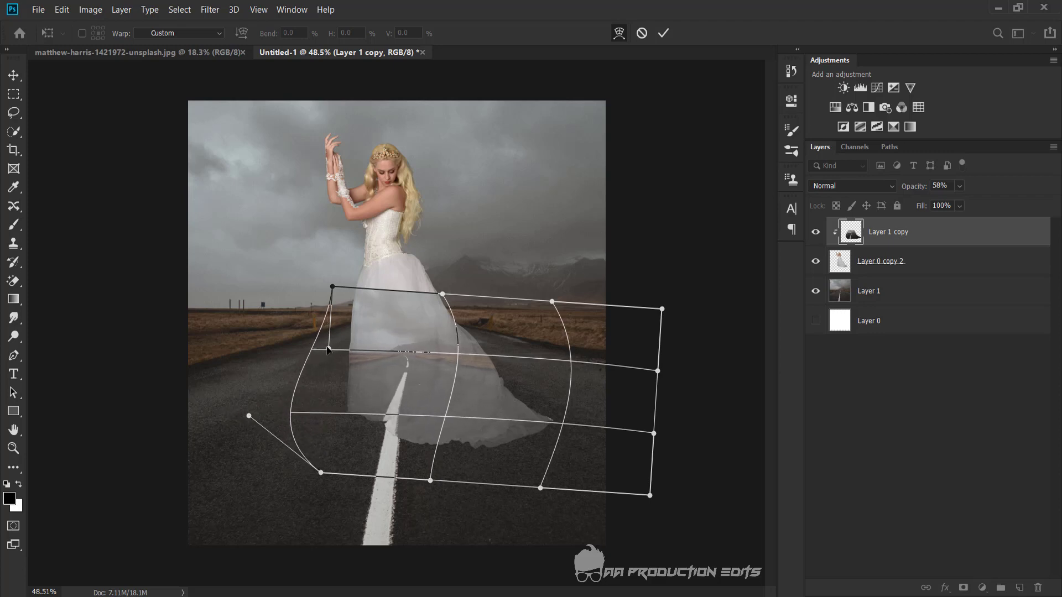
{"action": "left_click_drag", "start_coordinate": [328, 350], "coordinate": [329, 330]}
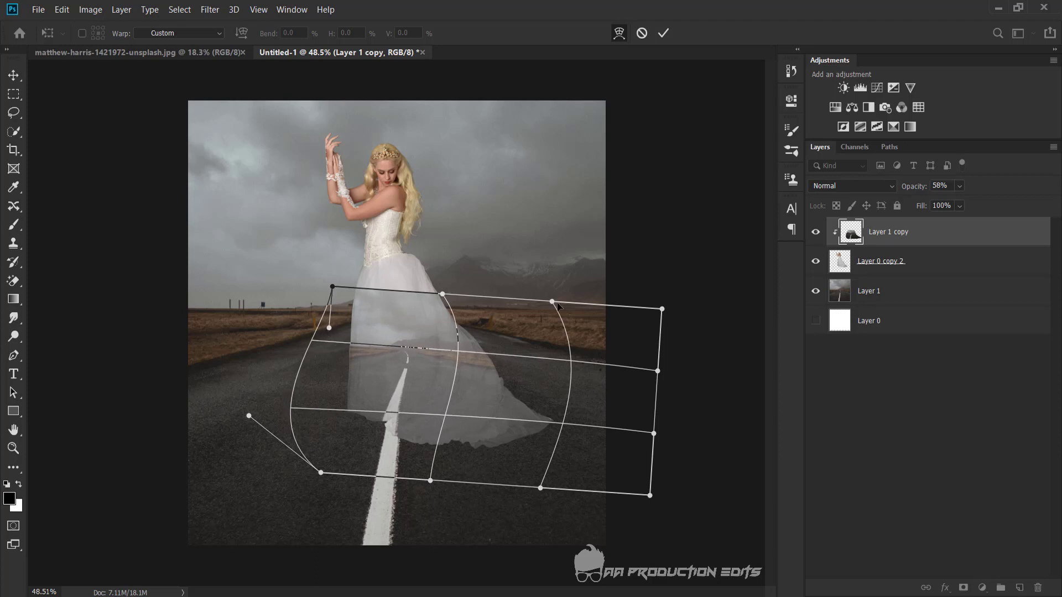
{"action": "left_click_drag", "start_coordinate": [553, 301], "coordinate": [521, 202]}
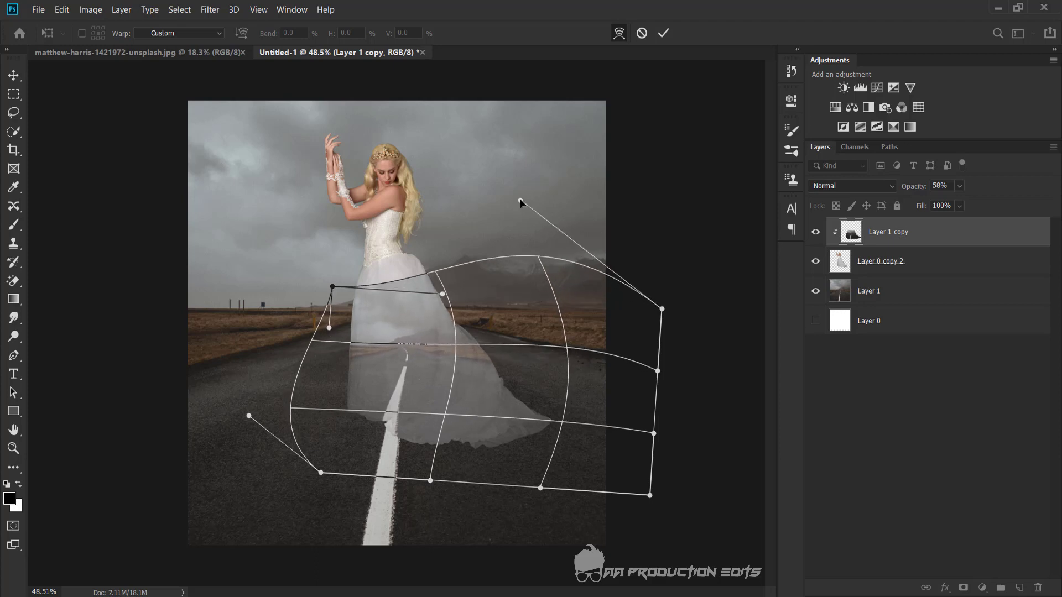
{"action": "left_click_drag", "start_coordinate": [330, 299], "coordinate": [321, 259]}
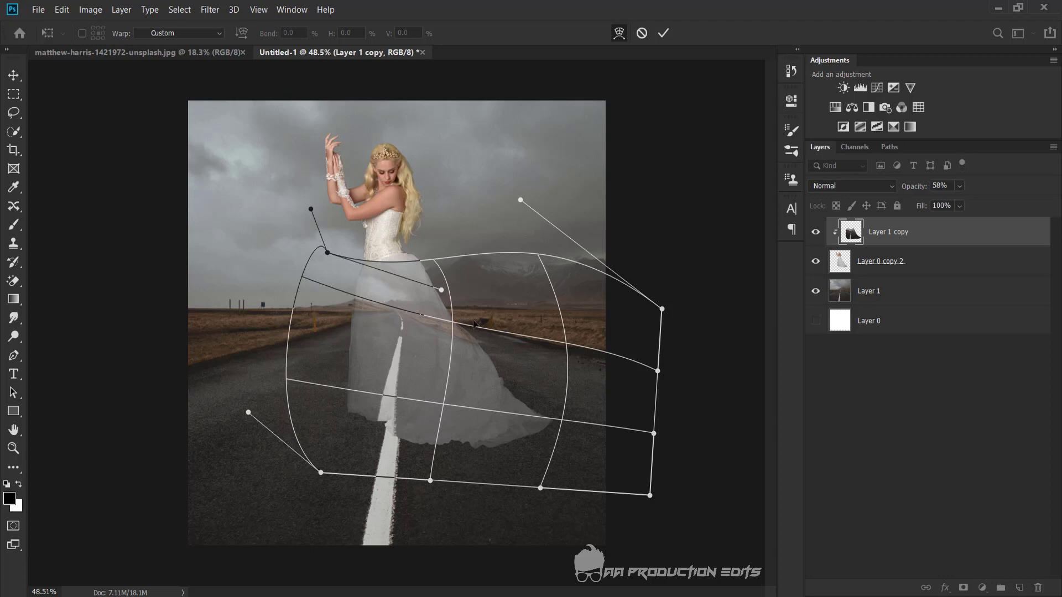
{"action": "left_click_drag", "start_coordinate": [441, 291], "coordinate": [435, 212]}
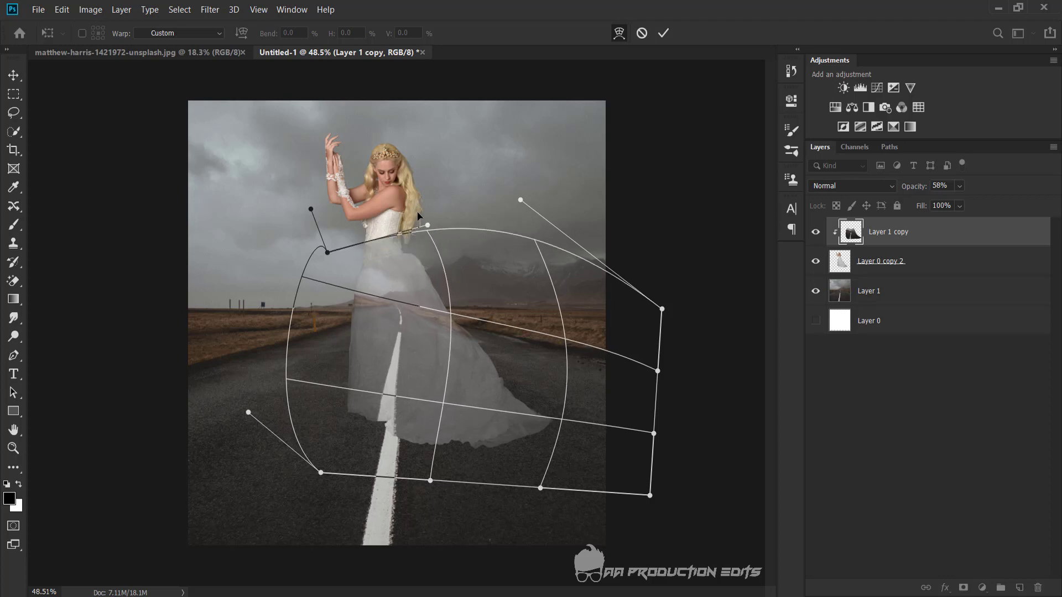
{"action": "left_click_drag", "start_coordinate": [541, 340], "coordinate": [541, 318]}
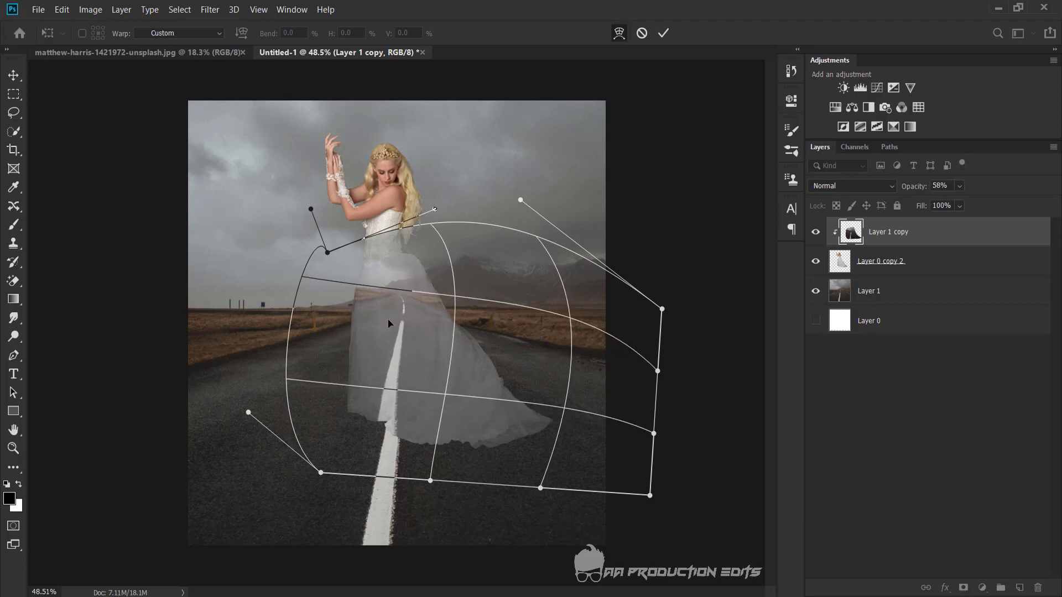
{"action": "mouse_move", "coordinate": [364, 305]}
{"action": "left_mouse_down"}
{"action": "mouse_move", "coordinate": [365, 318]}
{"action": "mouse_move", "coordinate": [356, 314]}
{"action": "left_mouse_up"}
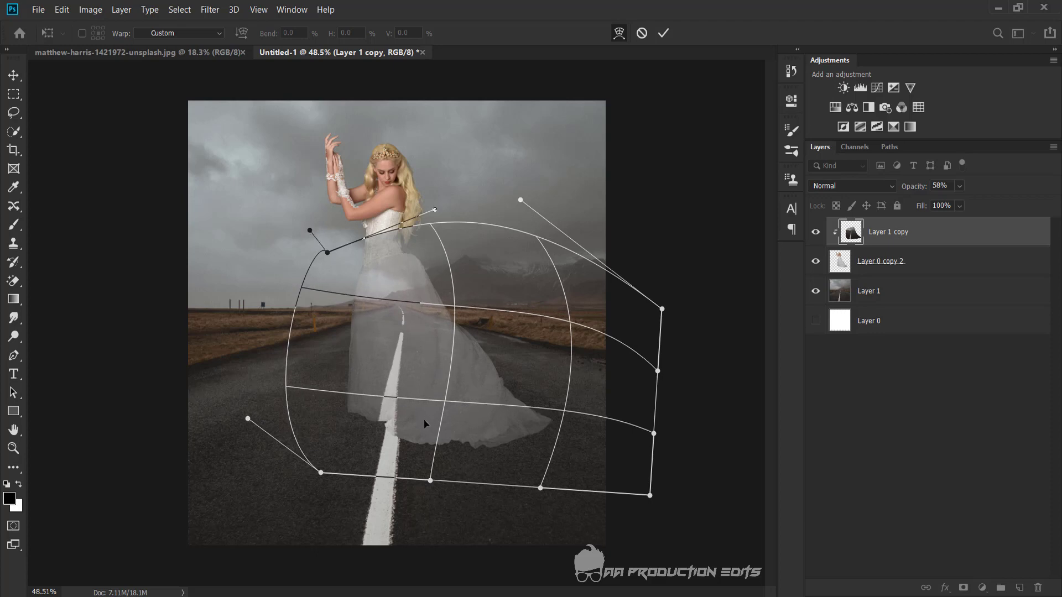
{"action": "left_click_drag", "start_coordinate": [424, 420], "coordinate": [424, 417]}
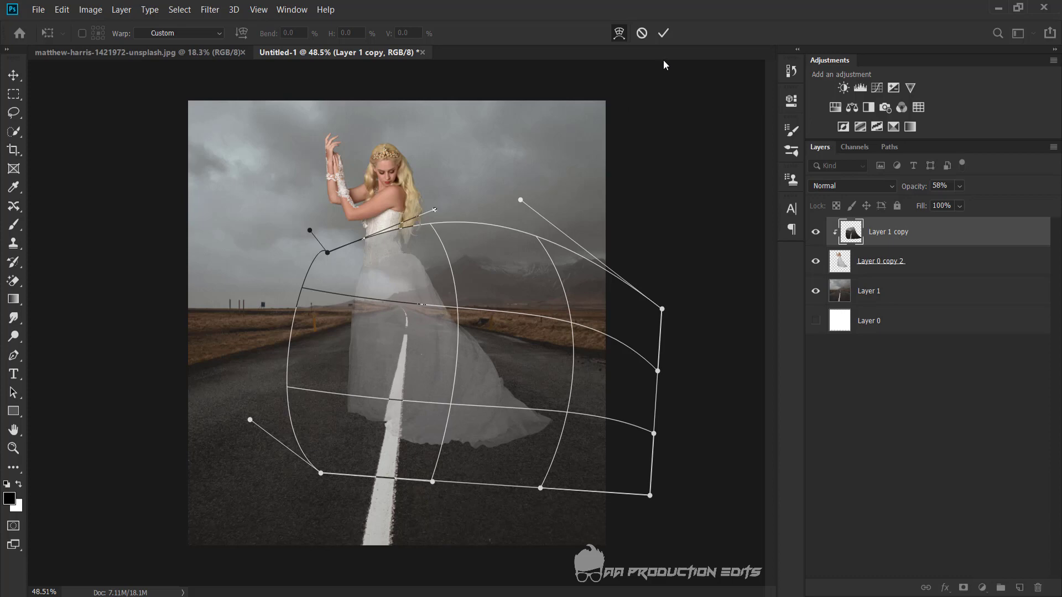
{"action": "left_click", "coordinate": [665, 33]}
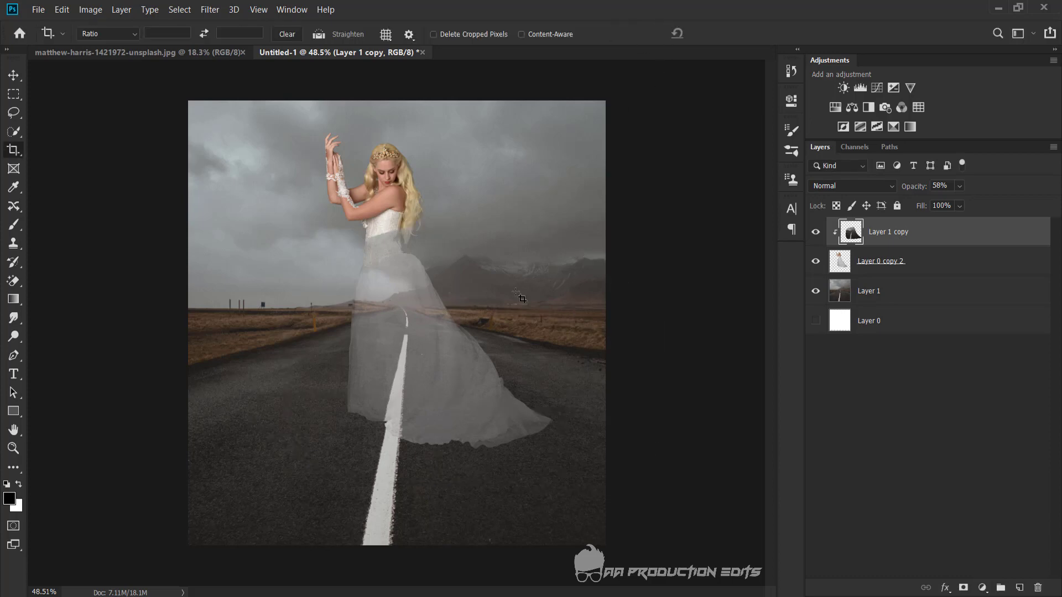
Set the road copy to 100% opacity and add a layer mask.
{"action": "scroll", "coordinate": [456, 426], "scroll_direction": "up", "scroll_amount": 3}
{"action": "scroll", "coordinate": [452, 432], "scroll_direction": "down", "scroll_amount": 2}
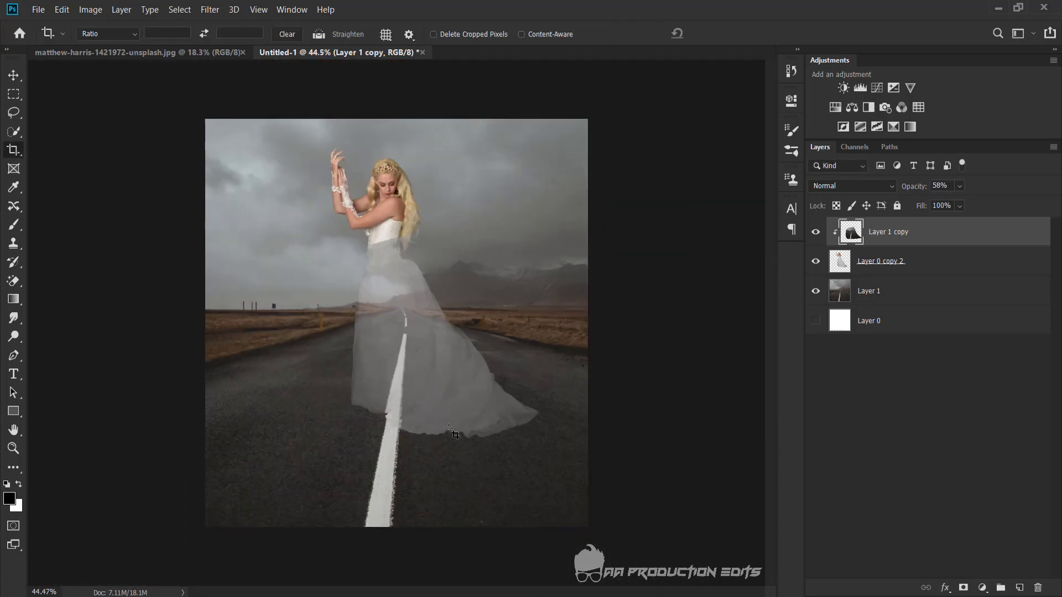
{"action": "scroll", "coordinate": [452, 433], "scroll_direction": "down", "scroll_amount": 1}
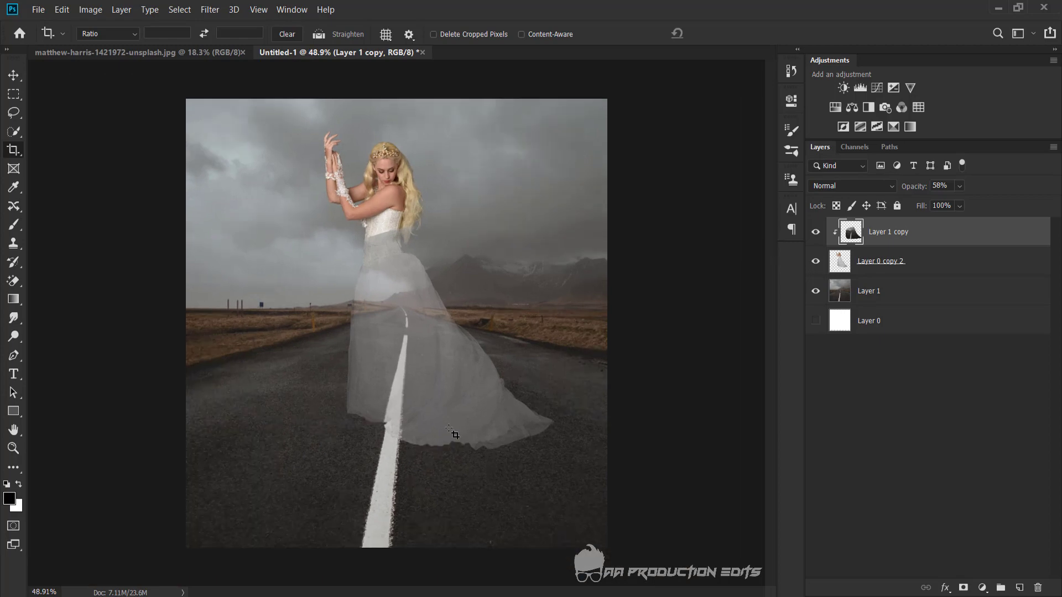
{"action": "left_click_drag", "start_coordinate": [960, 185], "coordinate": [1006, 197]}
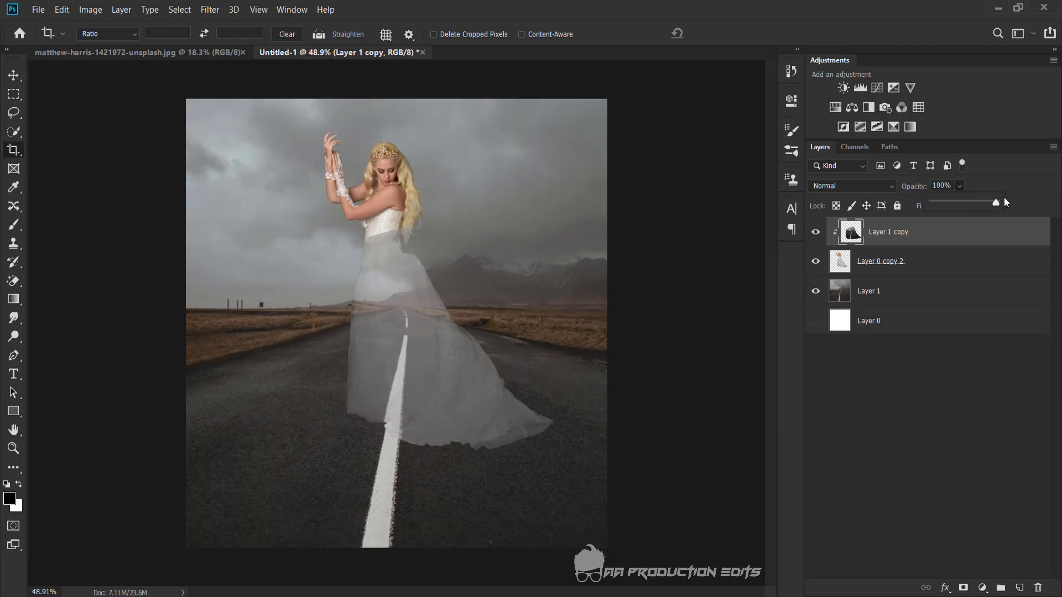
{"action": "scroll", "coordinate": [448, 207], "scroll_direction": "up", "scroll_amount": 2}
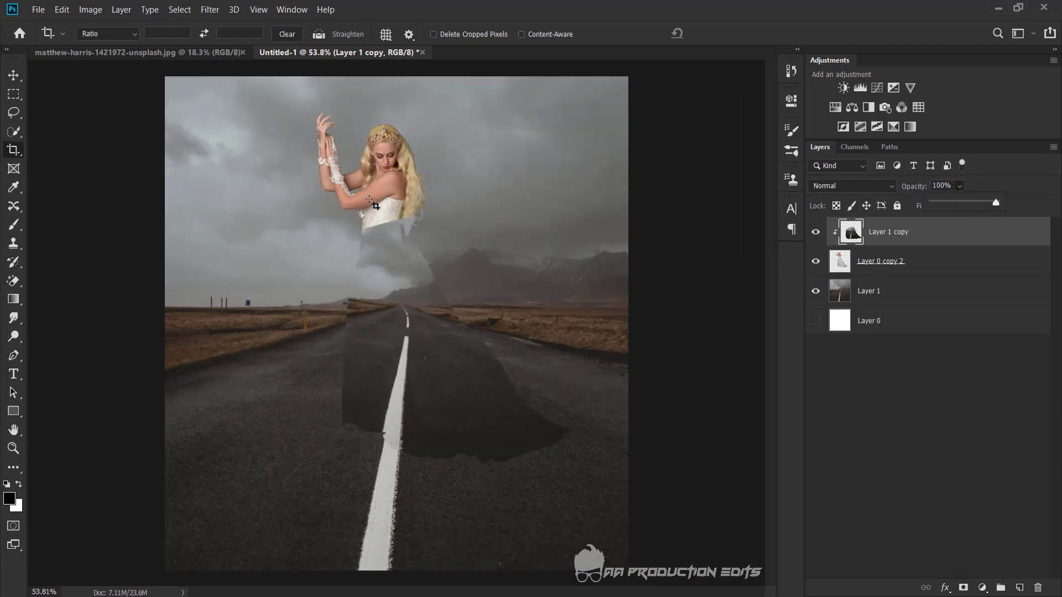
{"action": "left_click", "coordinate": [963, 587]}
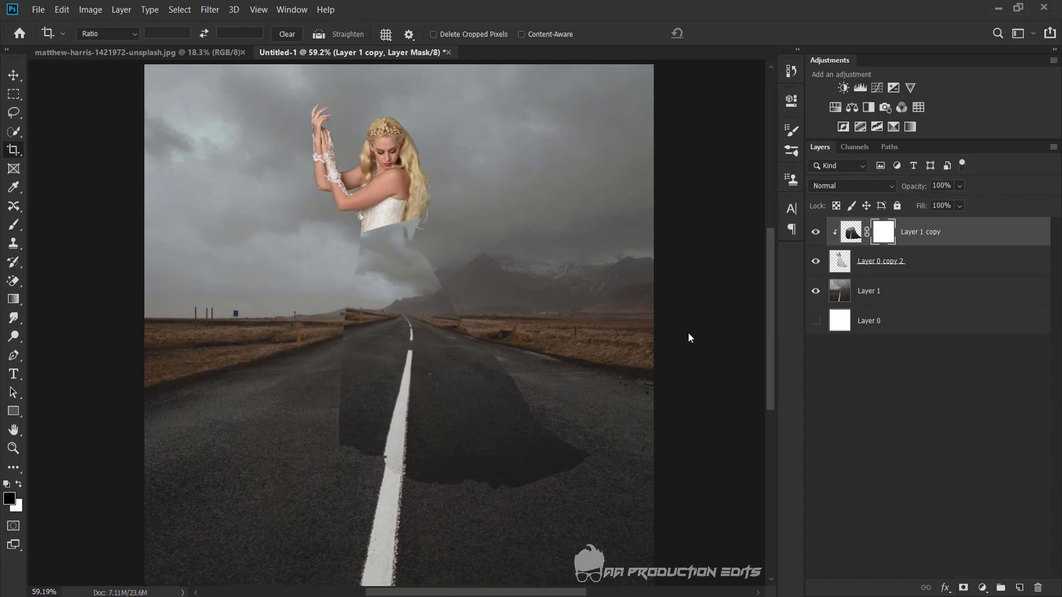
Set up a soft brush at 35% flow and 174 px size.
{"action": "left_click", "coordinate": [14, 224]}
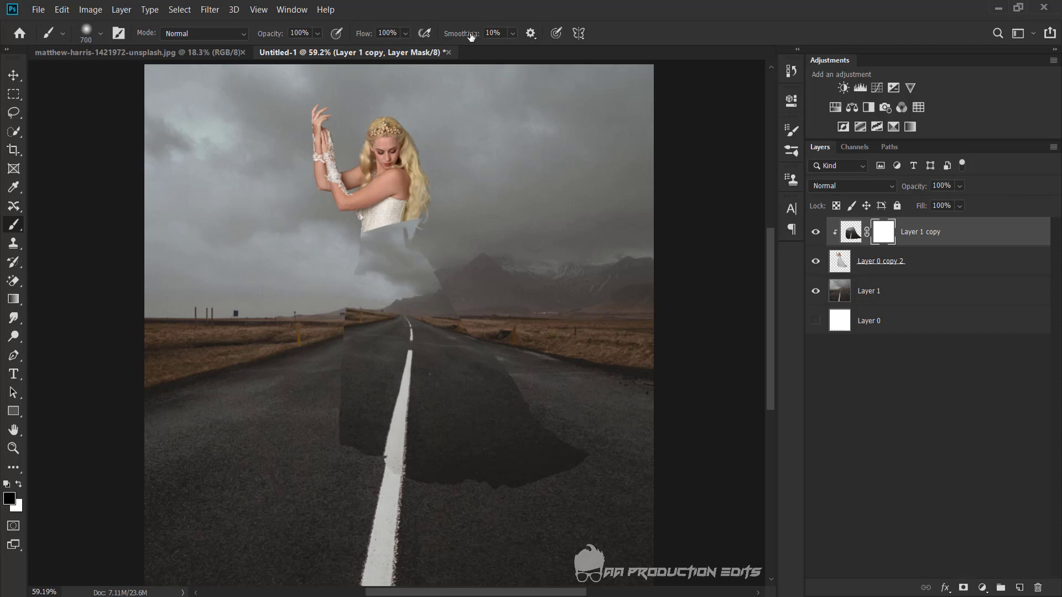
{"action": "left_click_drag", "start_coordinate": [385, 51], "coordinate": [380, 51]}
{"action": "right_click", "coordinate": [404, 208]}
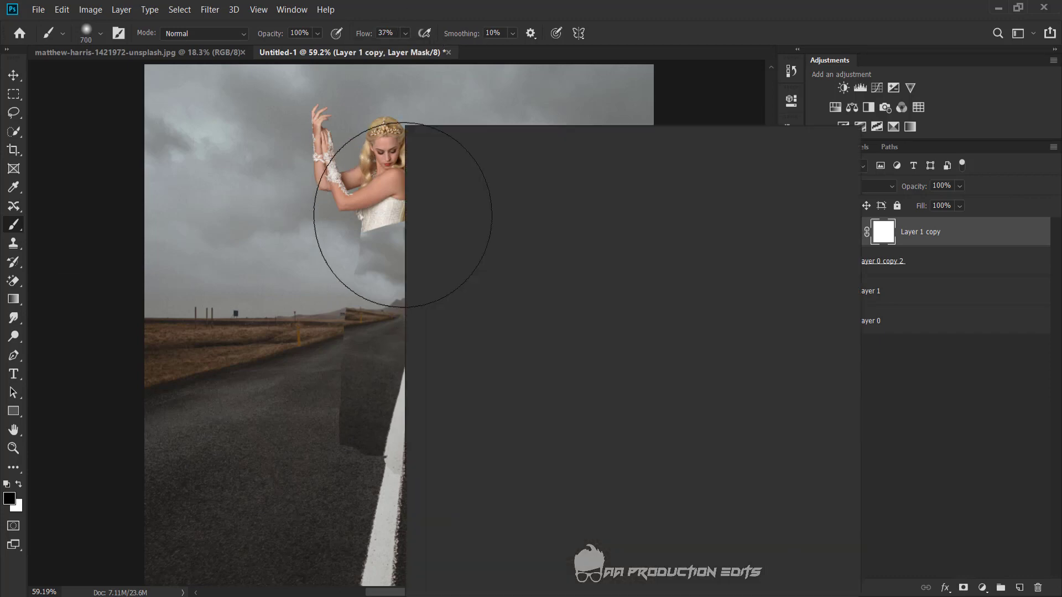
{"action": "left_click_drag", "start_coordinate": [543, 161], "coordinate": [533, 161]}
{"action": "left_click", "coordinate": [559, 122]}
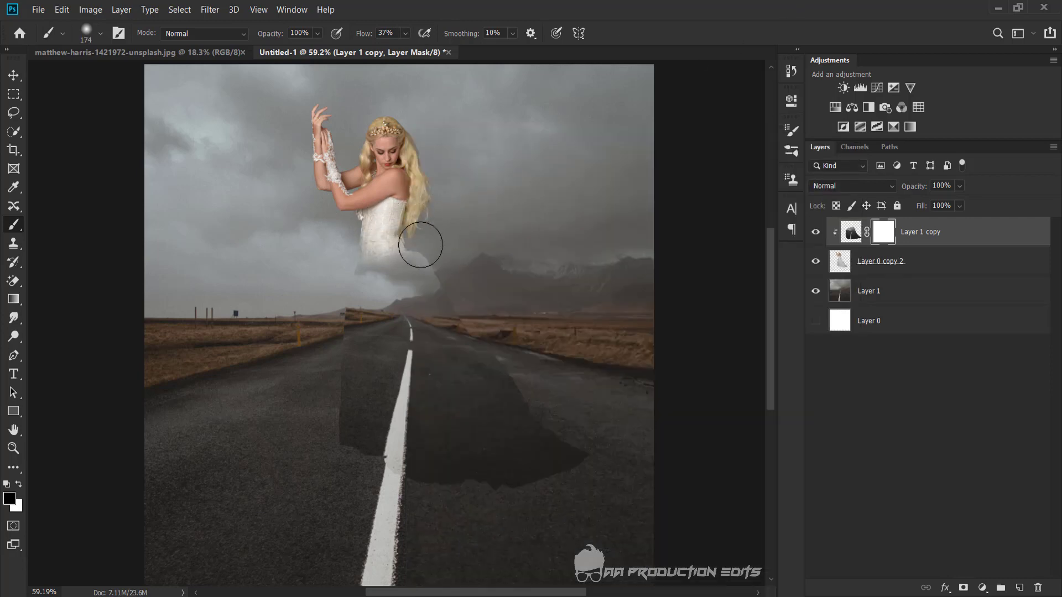
Paint the mask at 74% brush opacity to reveal the gown's waist and trailing skirt.
{"action": "mouse_move", "coordinate": [422, 244]}
{"action": "left_mouse_down"}
{"action": "mouse_move", "coordinate": [410, 256]}
{"action": "mouse_move", "coordinate": [421, 256]}
{"action": "mouse_move", "coordinate": [351, 266]}
{"action": "mouse_move", "coordinate": [365, 246]}
{"action": "mouse_move", "coordinate": [320, 296]}
{"action": "mouse_move", "coordinate": [340, 332]}
{"action": "mouse_move", "coordinate": [315, 380]}
{"action": "left_mouse_up"}
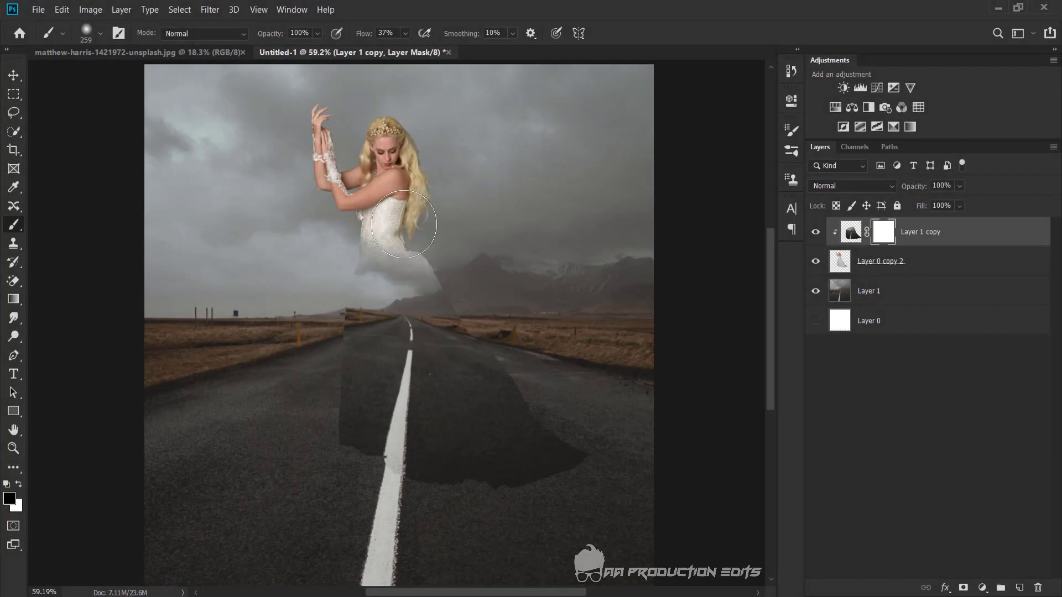
{"action": "mouse_move", "coordinate": [459, 310]}
{"action": "left_mouse_down"}
{"action": "mouse_move", "coordinate": [604, 482]}
{"action": "mouse_move", "coordinate": [420, 515]}
{"action": "left_mouse_up"}
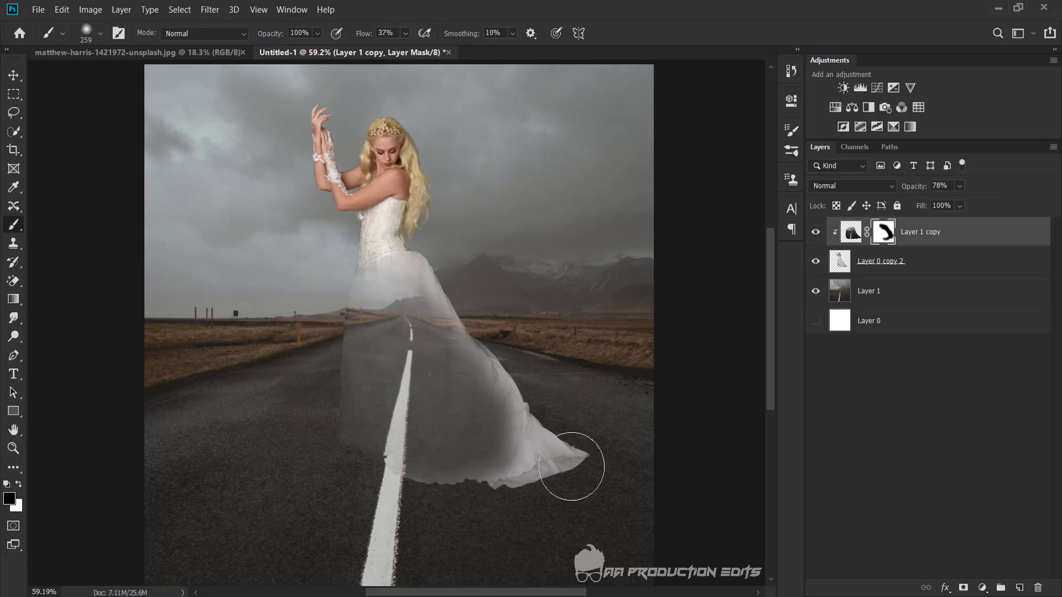
{"action": "key", "text": "7"}
{"action": "key", "text": "4"}
{"action": "mouse_move", "coordinate": [379, 261]}
{"action": "left_mouse_down"}
{"action": "mouse_move", "coordinate": [309, 351]}
{"action": "mouse_move", "coordinate": [535, 507]}
{"action": "mouse_move", "coordinate": [457, 511]}
{"action": "left_mouse_up"}
{"action": "key", "text": "x"}
{"action": "scroll", "coordinate": [492, 366], "scroll_direction": "down", "scroll_amount": 1}
{"action": "key", "text": "x"}
{"action": "scroll", "coordinate": [254, 446], "scroll_direction": "up", "scroll_amount": 1}
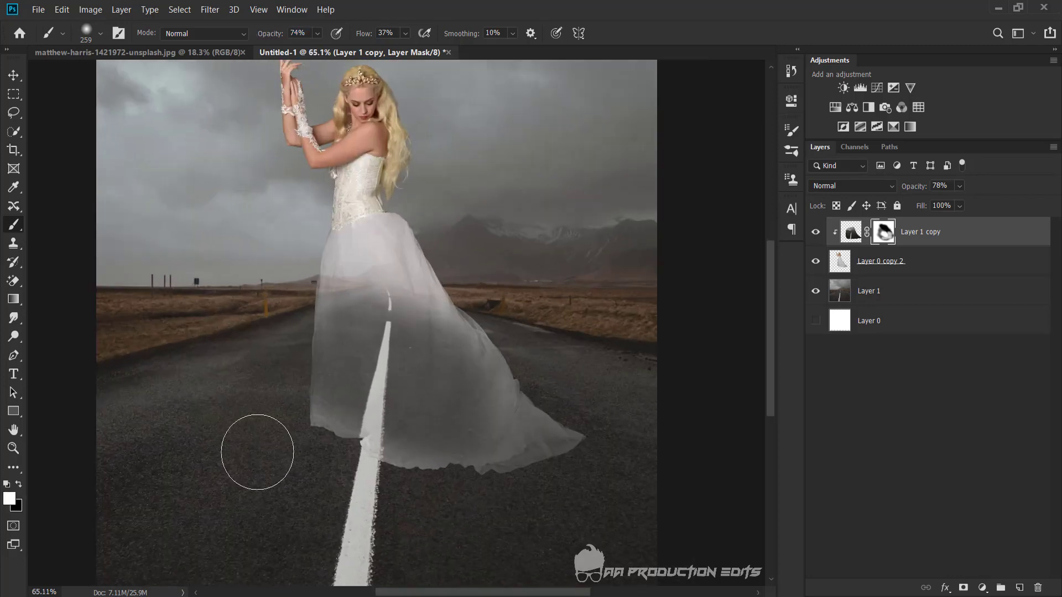
{"action": "scroll", "coordinate": [443, 277], "scroll_direction": "down", "scroll_amount": 1}
{"action": "scroll", "coordinate": [469, 260], "scroll_direction": "up", "scroll_amount": 2}
{"action": "scroll", "coordinate": [436, 252], "scroll_direction": "down", "scroll_amount": 3}
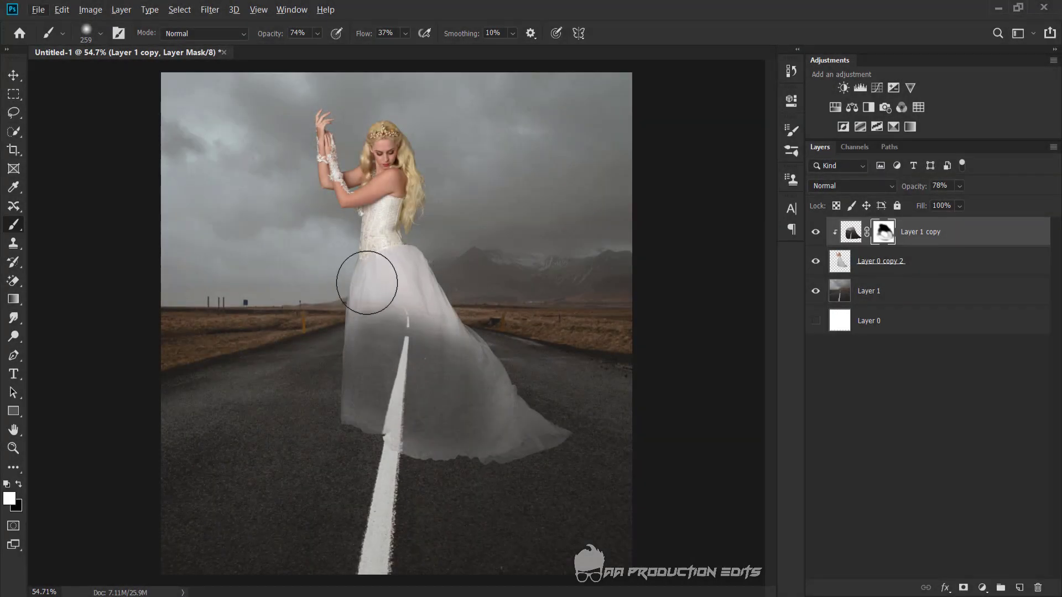
{"action": "left_click_drag", "start_coordinate": [367, 283], "coordinate": [391, 282]}
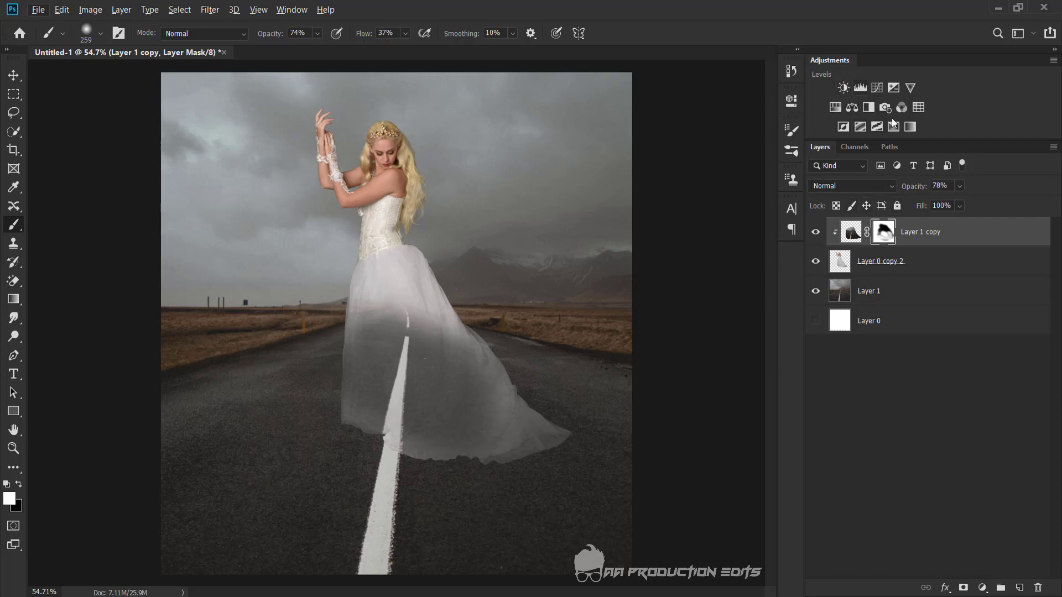
Add a Black & White adjustment clipped to the road background Layer 1.
{"action": "left_click", "coordinate": [902, 291]}
{"action": "left_click", "coordinate": [868, 108]}
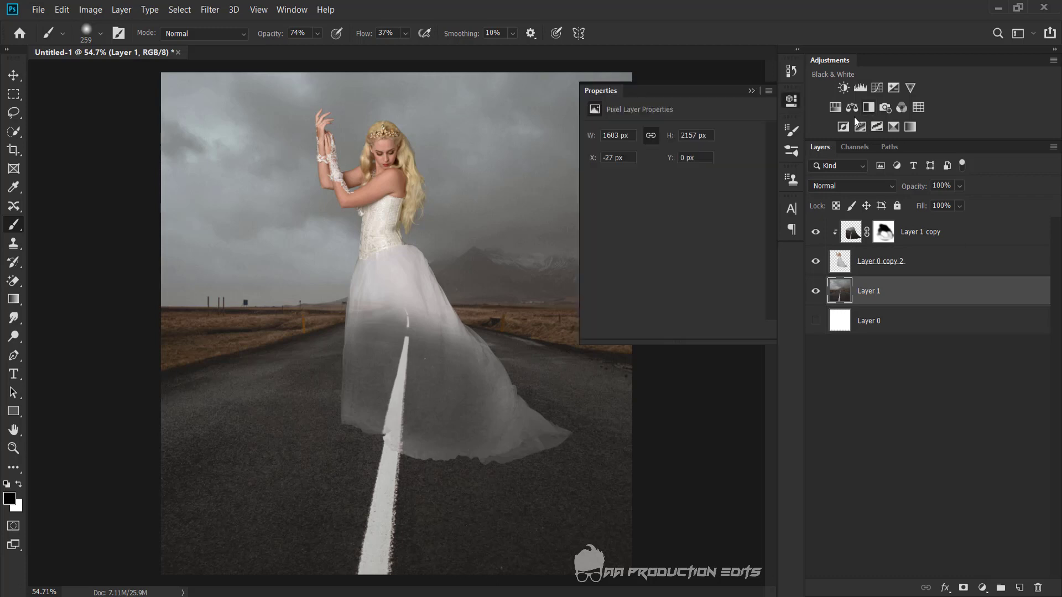
{"action": "left_click", "coordinate": [673, 331]}
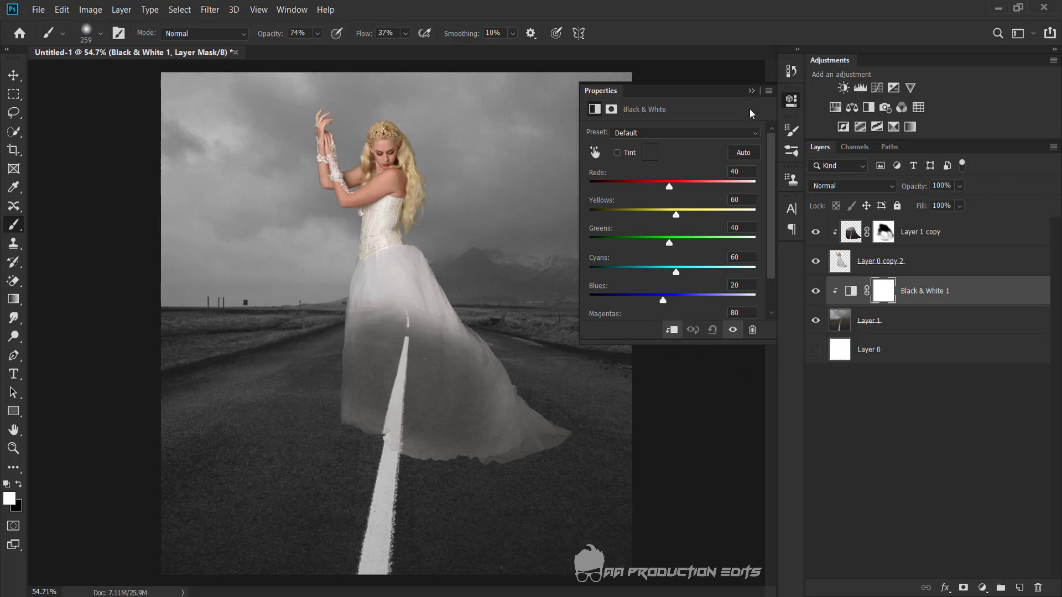
{"action": "left_click", "coordinate": [751, 91]}
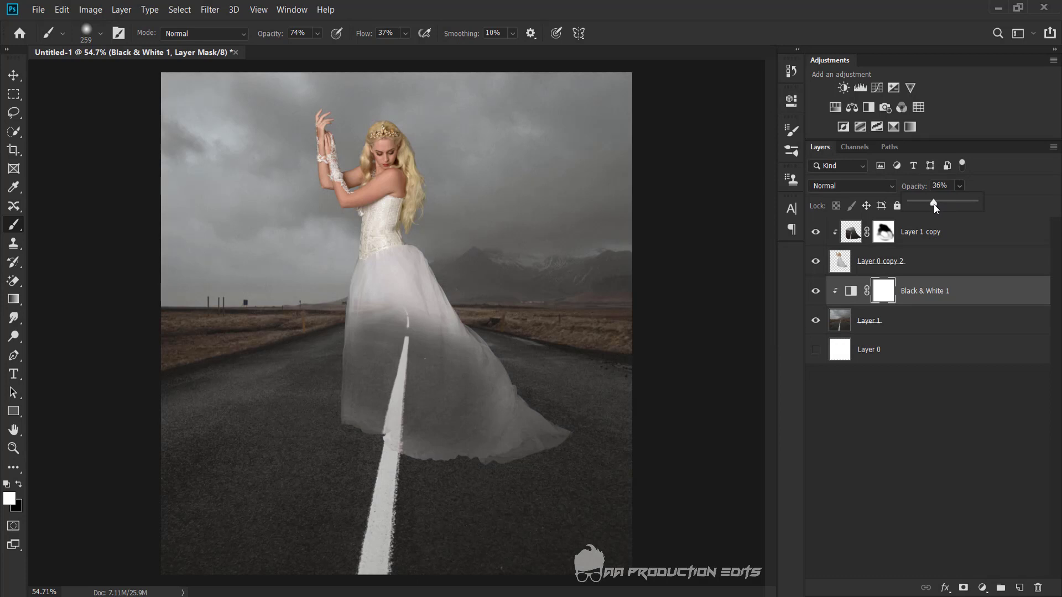
Raise Layer 1 copy to about 90% opacity and frame the gown's hem.
{"action": "left_click", "coordinate": [947, 239]}
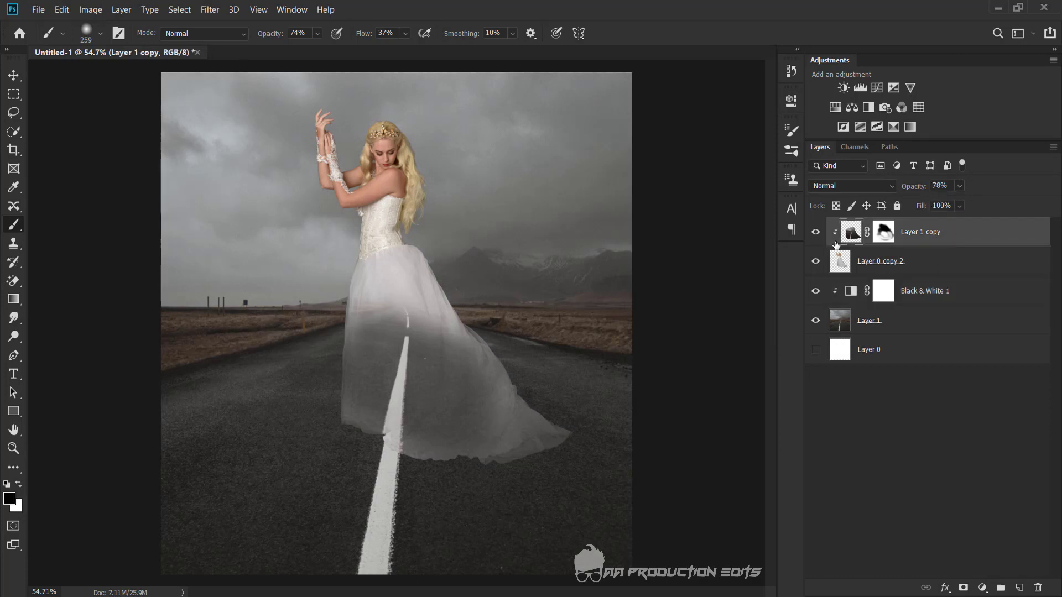
{"action": "left_click_drag", "start_coordinate": [975, 204], "coordinate": [985, 206]}
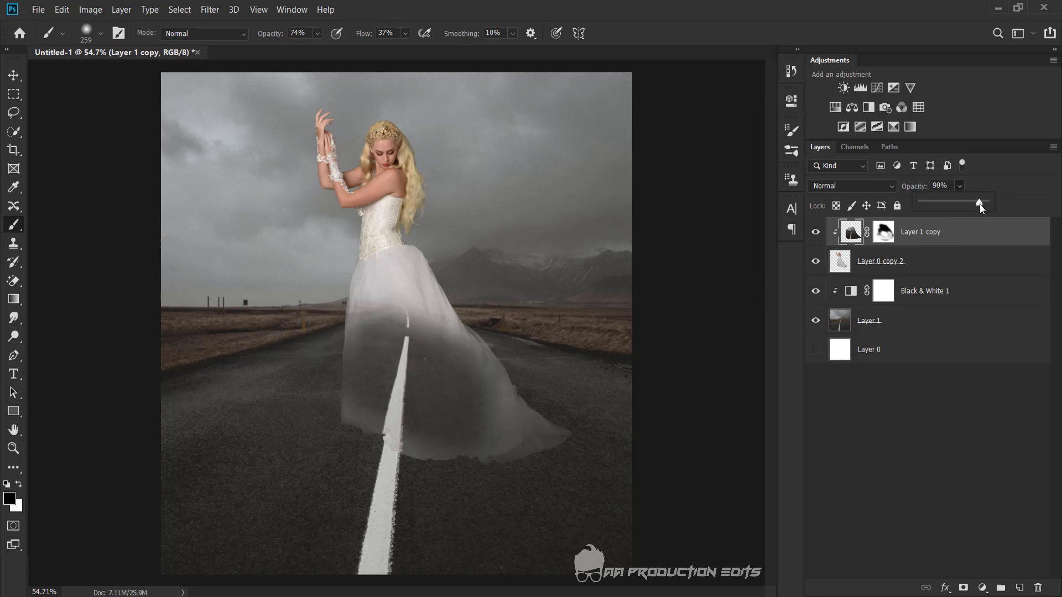
{"action": "scroll", "coordinate": [222, 246], "scroll_direction": "down", "scroll_amount": 2}
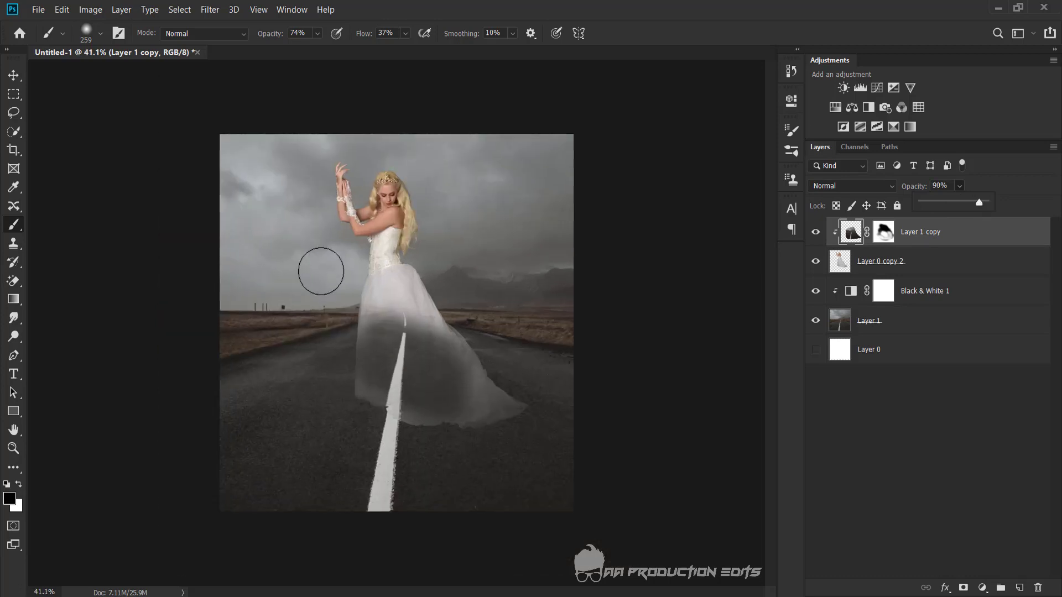
{"action": "scroll", "coordinate": [321, 271], "scroll_direction": "up", "scroll_amount": 1}
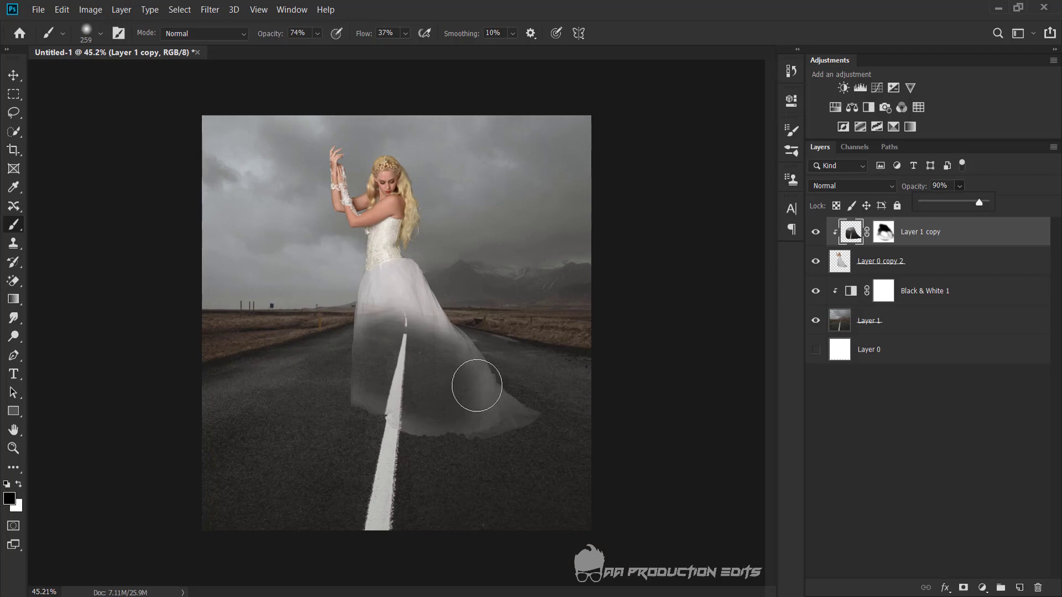
{"action": "mouse_move", "coordinate": [474, 380]}
{"action": "left_mouse_down"}
{"action": "mouse_move", "coordinate": [514, 427]}
{"action": "mouse_move", "coordinate": [460, 409]}
{"action": "mouse_move", "coordinate": [464, 344]}
{"action": "left_mouse_up"}
{"action": "key", "text": "ctrl+z"}
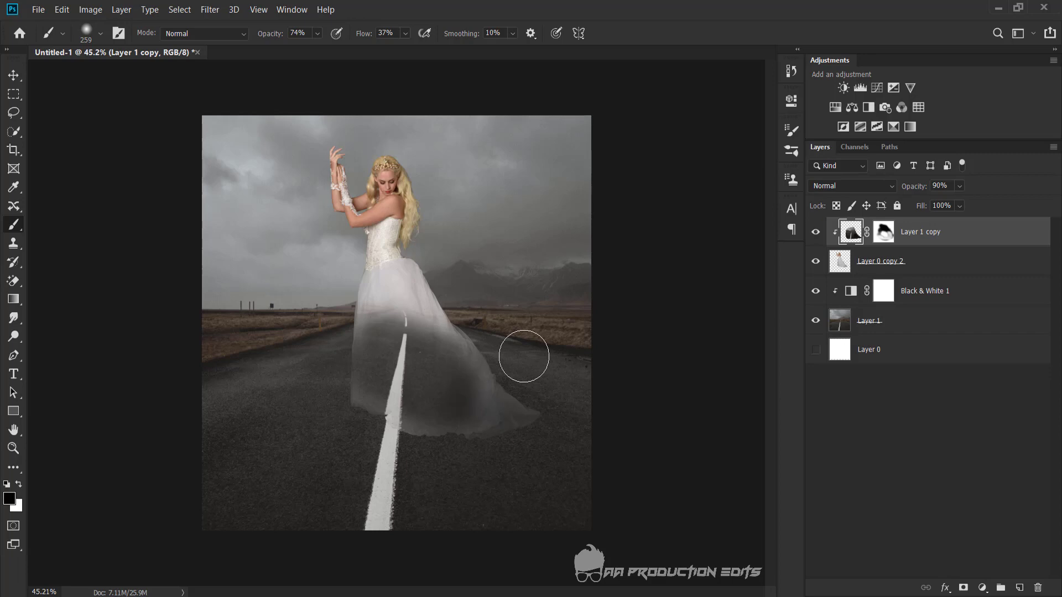
{"action": "scroll", "coordinate": [482, 410], "scroll_direction": "up", "scroll_amount": 3}
{"action": "scroll", "coordinate": [483, 410], "scroll_direction": "up", "scroll_amount": 2}
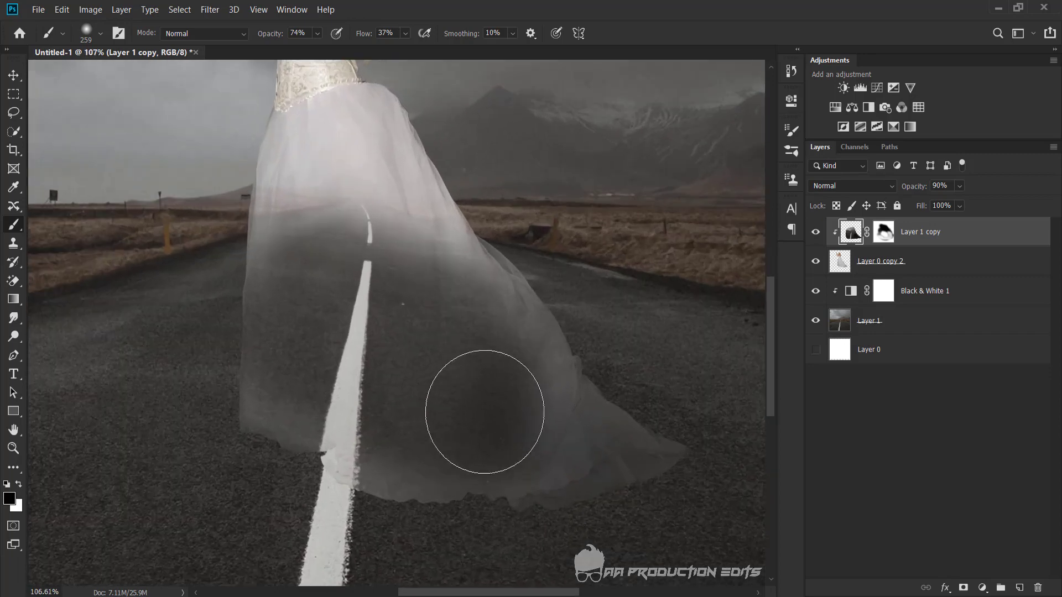
{"action": "scroll", "coordinate": [486, 412], "scroll_direction": "up", "scroll_amount": 2}
{"action": "left_click_drag", "start_coordinate": [609, 355], "coordinate": [598, 168]}
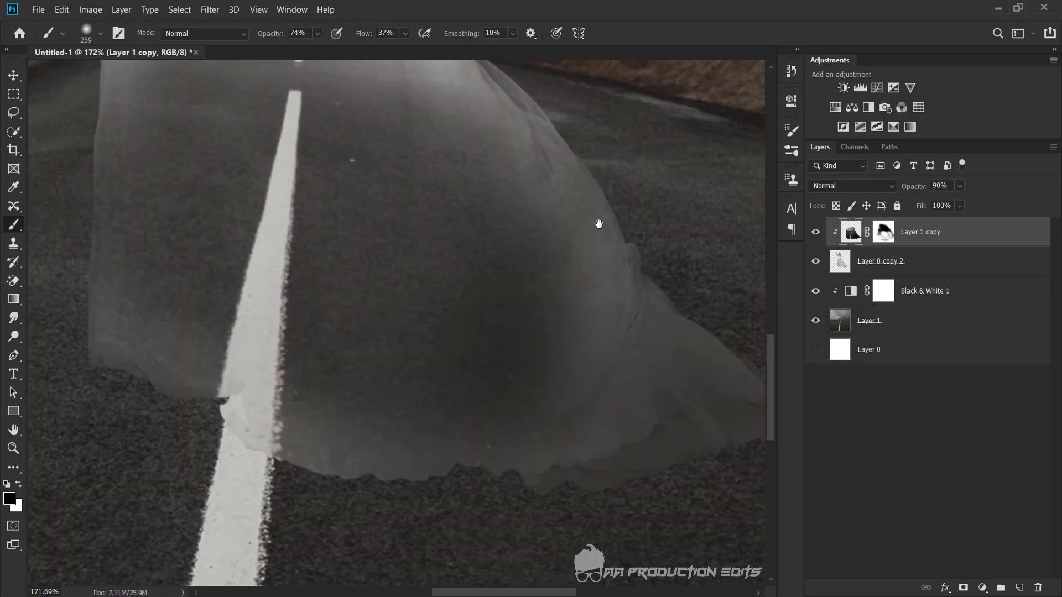
Repaint the road copy's mask to hide the gown's right side and reveal its lower middle.
{"action": "left_click", "coordinate": [883, 232]}
{"action": "mouse_move", "coordinate": [688, 230]}
{"action": "left_mouse_down"}
{"action": "mouse_move", "coordinate": [522, 218]}
{"action": "mouse_move", "coordinate": [515, 323]}
{"action": "left_mouse_up"}
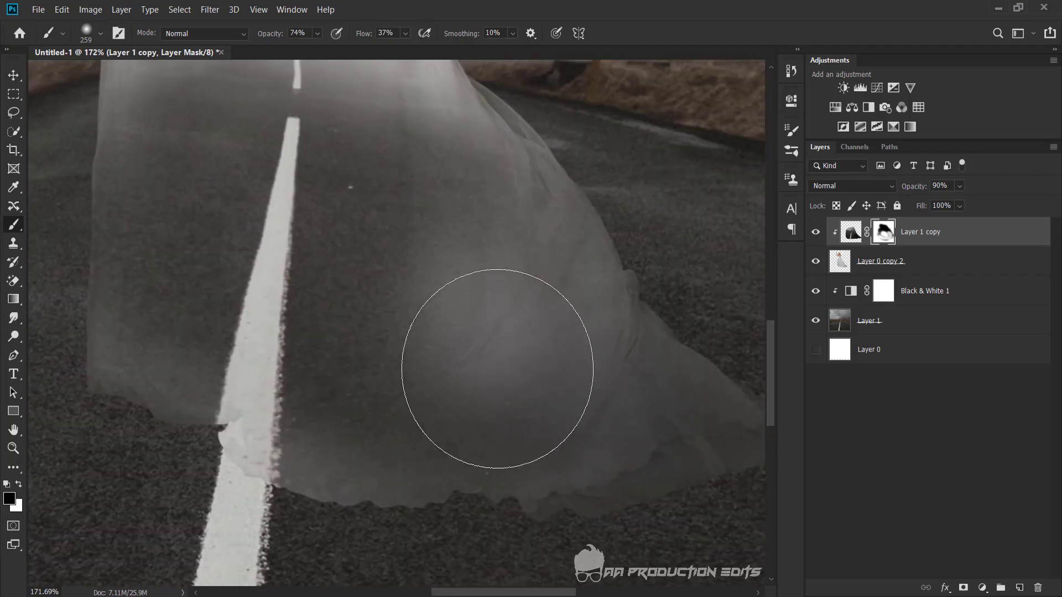
{"action": "scroll", "coordinate": [513, 360], "scroll_direction": "down", "scroll_amount": 3}
{"action": "type", "text": "54"}
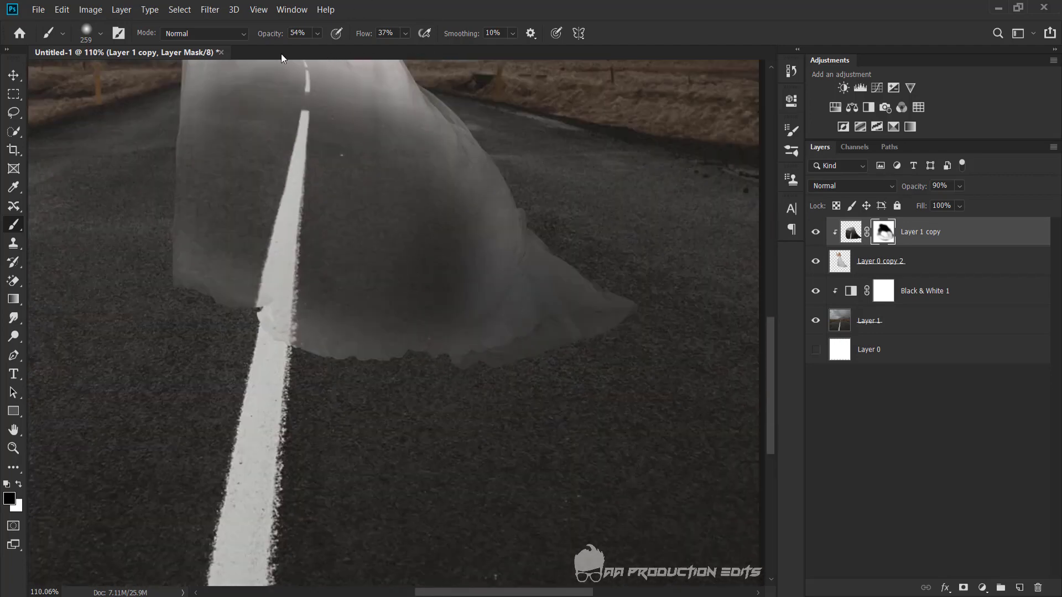
{"action": "type", "text": "37"}
{"action": "left_click_drag", "start_coordinate": [451, 213], "coordinate": [446, 333]}
{"action": "scroll", "coordinate": [446, 333], "scroll_direction": "down", "scroll_amount": 5}
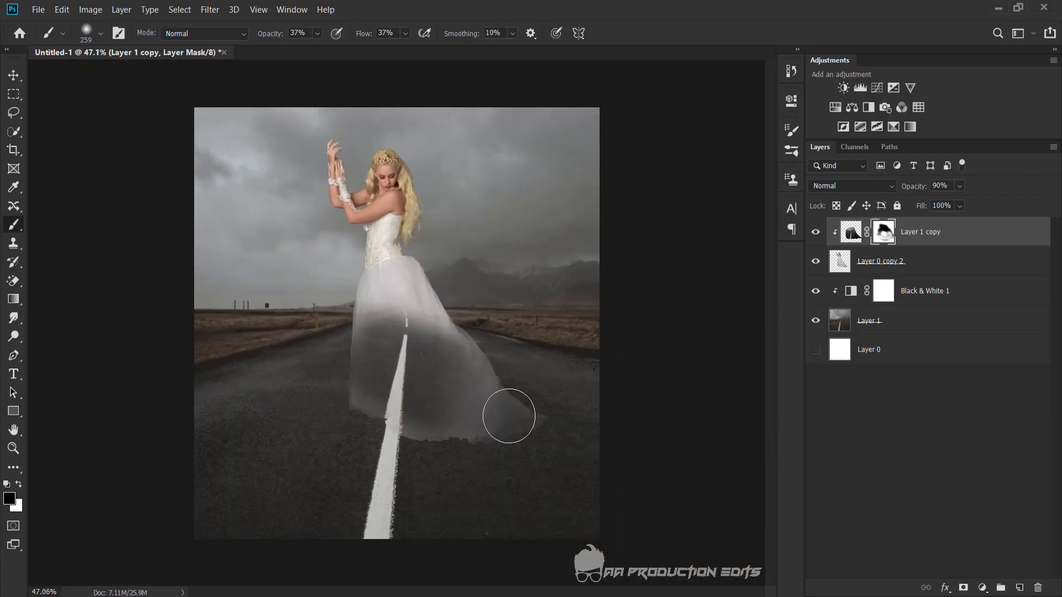
{"action": "scroll", "coordinate": [343, 420], "scroll_direction": "up", "scroll_amount": 1}
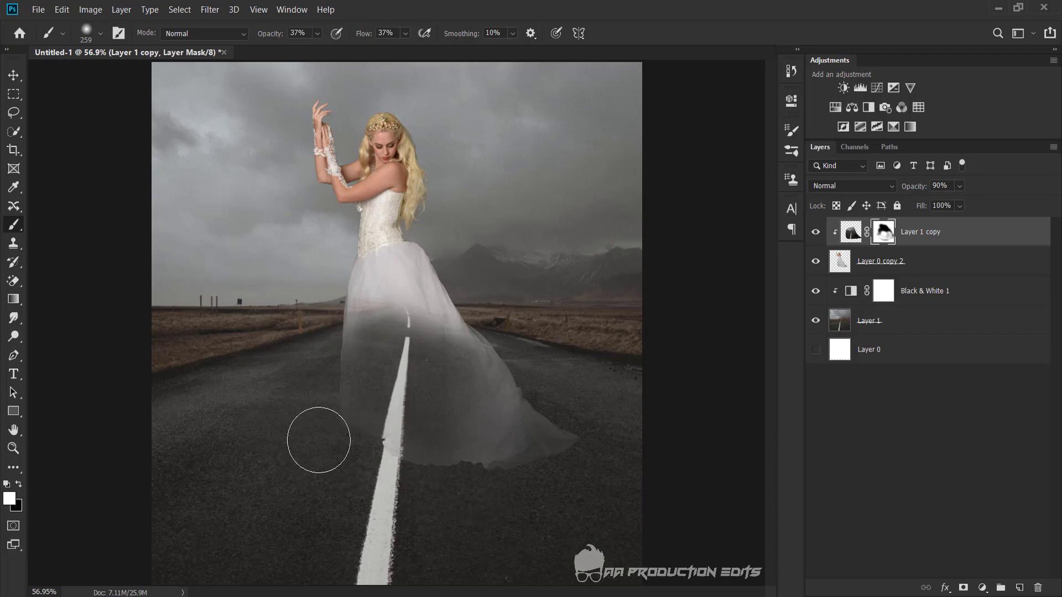
{"action": "scroll", "coordinate": [425, 509], "scroll_direction": "up", "scroll_amount": 1}
{"action": "scroll", "coordinate": [426, 510], "scroll_direction": "up", "scroll_amount": 1}
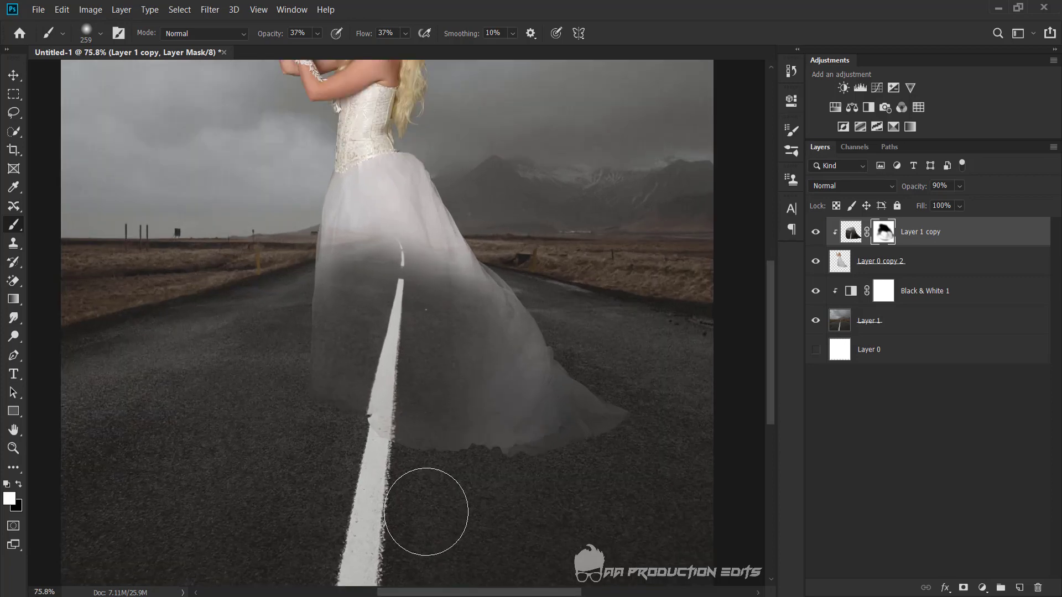
{"action": "scroll", "coordinate": [426, 510], "scroll_direction": "up", "scroll_amount": 1}
{"action": "scroll", "coordinate": [427, 511], "scroll_direction": "up", "scroll_amount": 1}
{"action": "scroll", "coordinate": [427, 509], "scroll_direction": "down", "scroll_amount": 2}
{"action": "scroll", "coordinate": [427, 505], "scroll_direction": "up", "scroll_amount": 1}
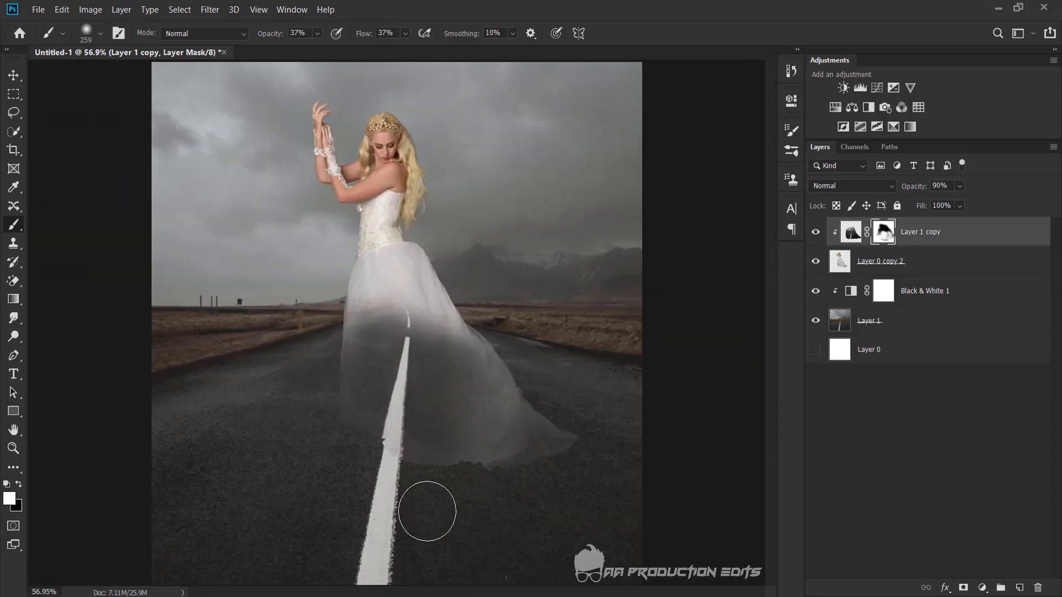
{"action": "left_click", "coordinate": [930, 294]}
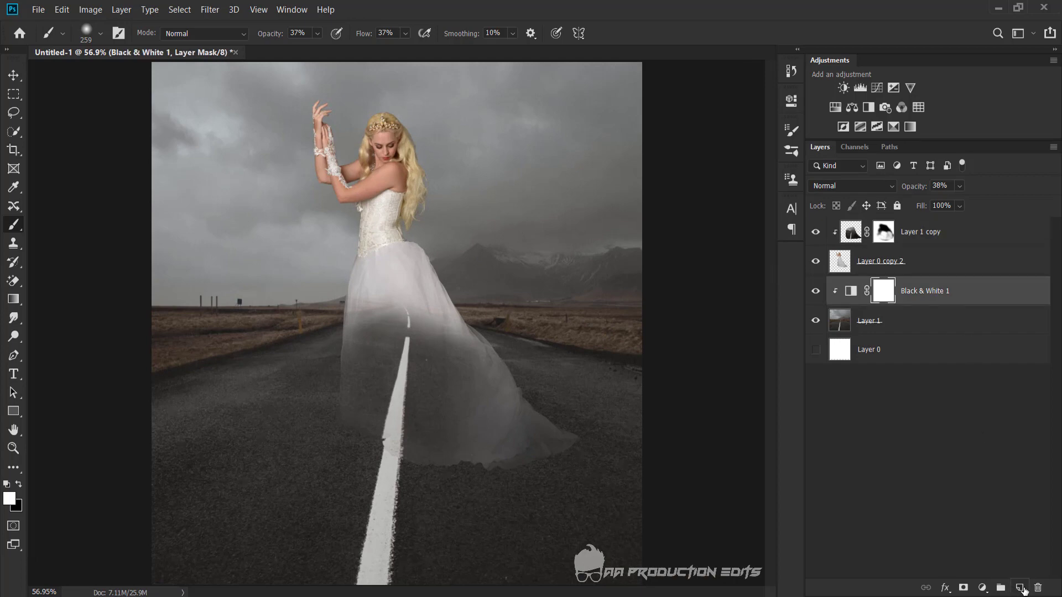
Add a new Layer 2 above Black & White 1 with black as the paint colour.
{"action": "left_click", "coordinate": [1020, 588]}
{"action": "key", "text": "x"}
{"action": "scroll", "coordinate": [387, 296], "scroll_direction": "up", "scroll_amount": 5}
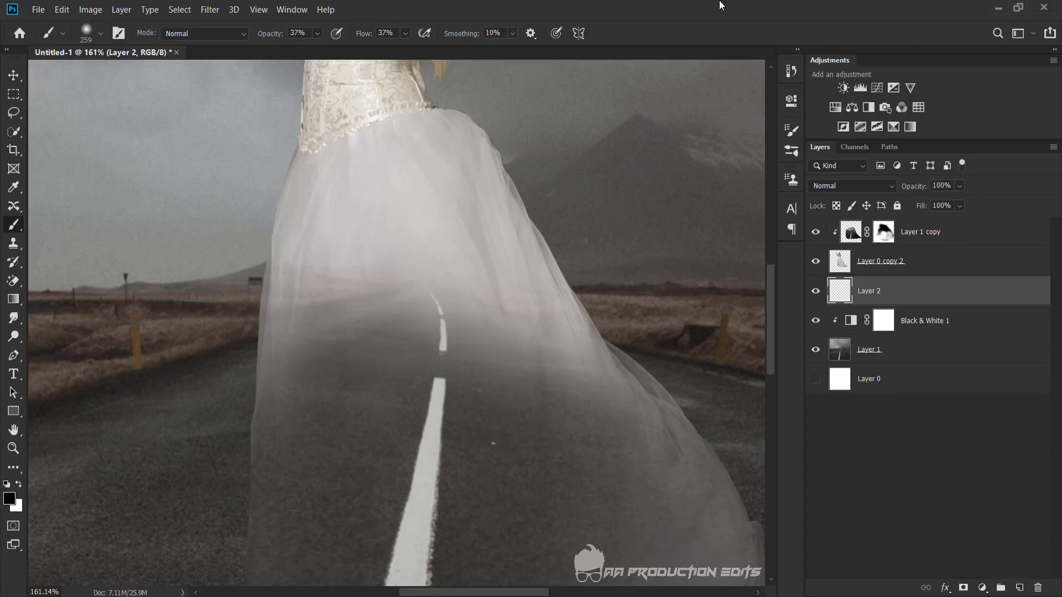
{"action": "scroll", "coordinate": [635, 78], "scroll_direction": "down", "scroll_amount": 5}
{"action": "scroll", "coordinate": [553, 66], "scroll_direction": "down", "scroll_amount": 2}
{"action": "scroll", "coordinate": [446, 279], "scroll_direction": "up", "scroll_amount": 2}
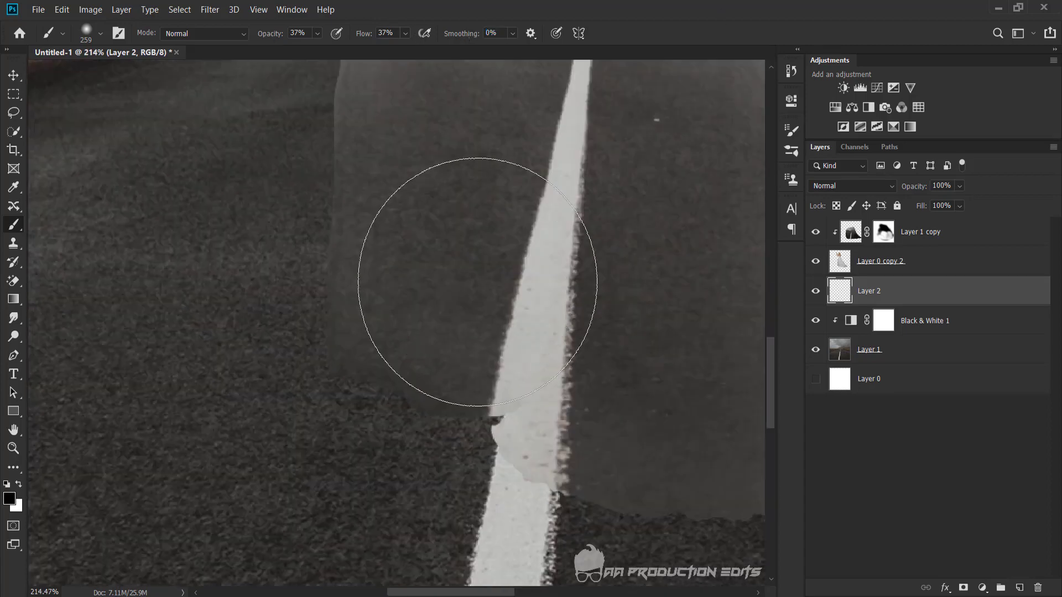
{"action": "right_click", "coordinate": [483, 238]}
{"action": "key", "text": "Return"}
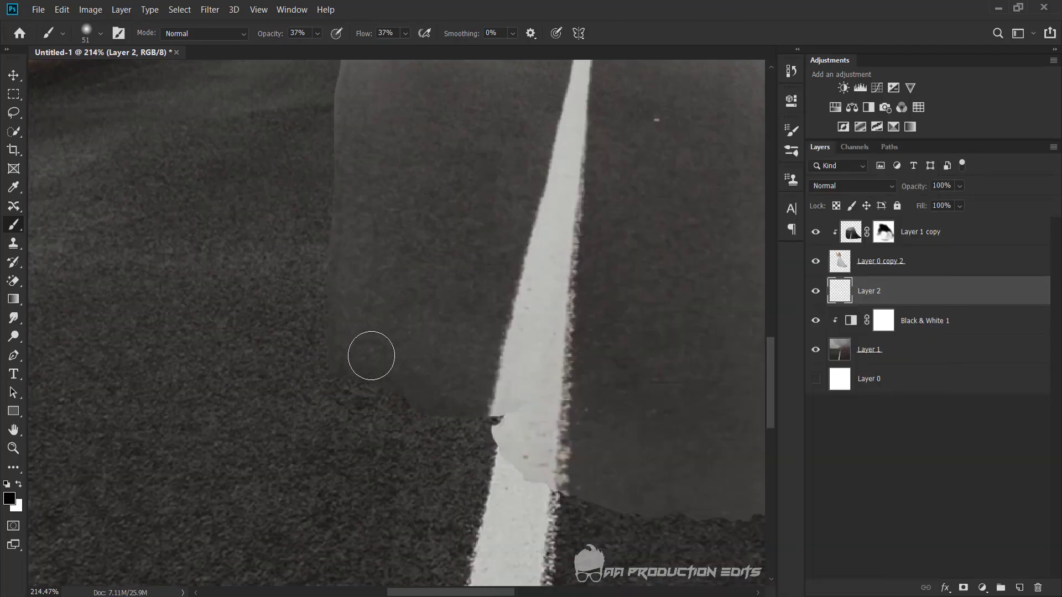
Paint dark shadows along the gown's bottom edge and the light patch beside the white line.
{"action": "mouse_move", "coordinate": [371, 355]}
{"action": "left_mouse_down"}
{"action": "mouse_move", "coordinate": [332, 368]}
{"action": "mouse_move", "coordinate": [489, 403]}
{"action": "mouse_move", "coordinate": [463, 427]}
{"action": "mouse_move", "coordinate": [476, 451]}
{"action": "mouse_move", "coordinate": [462, 517]}
{"action": "mouse_move", "coordinate": [467, 504]}
{"action": "left_mouse_up"}
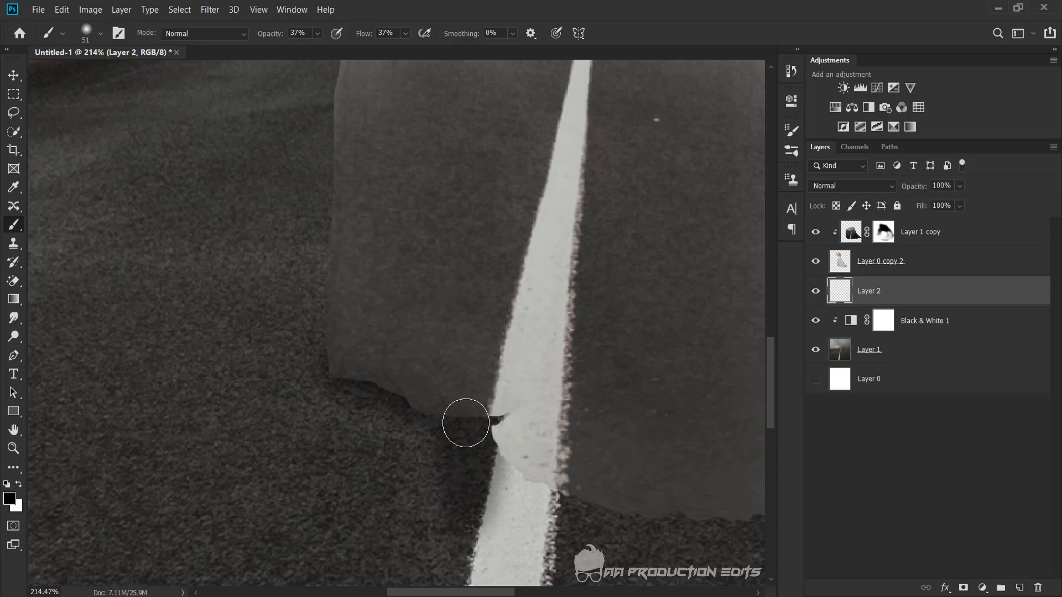
{"action": "left_click_drag", "start_coordinate": [433, 398], "coordinate": [262, 270]}
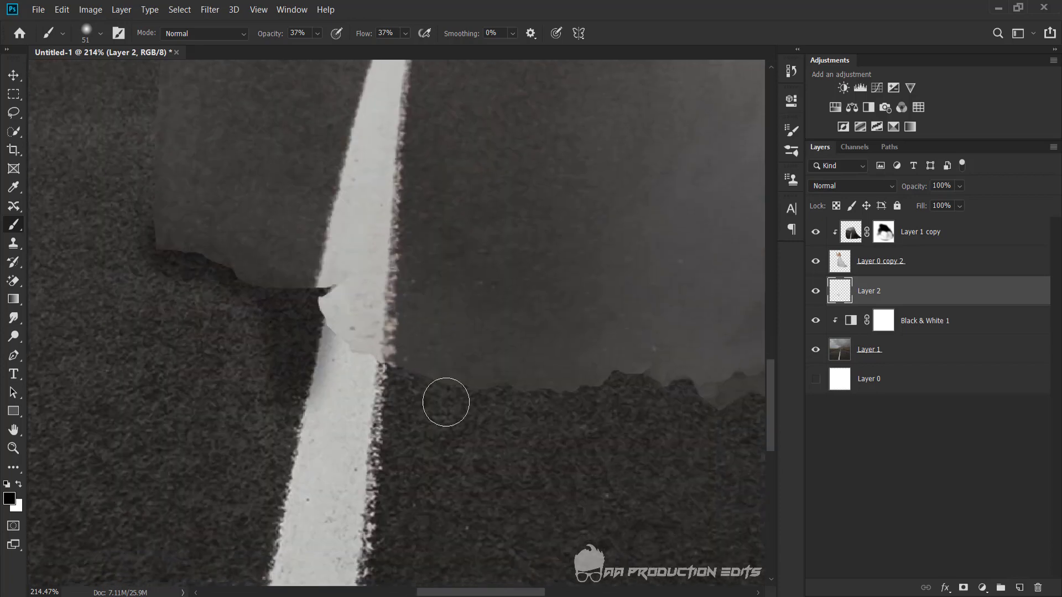
{"action": "left_click_drag", "start_coordinate": [303, 311], "coordinate": [314, 305]}
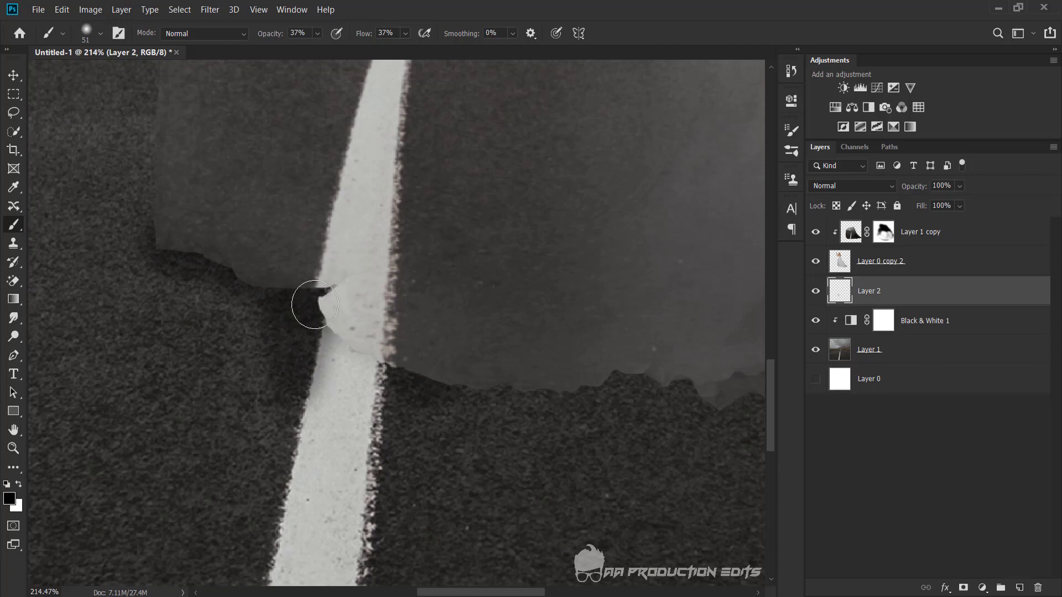
{"action": "key", "text": "ctrl+z"}
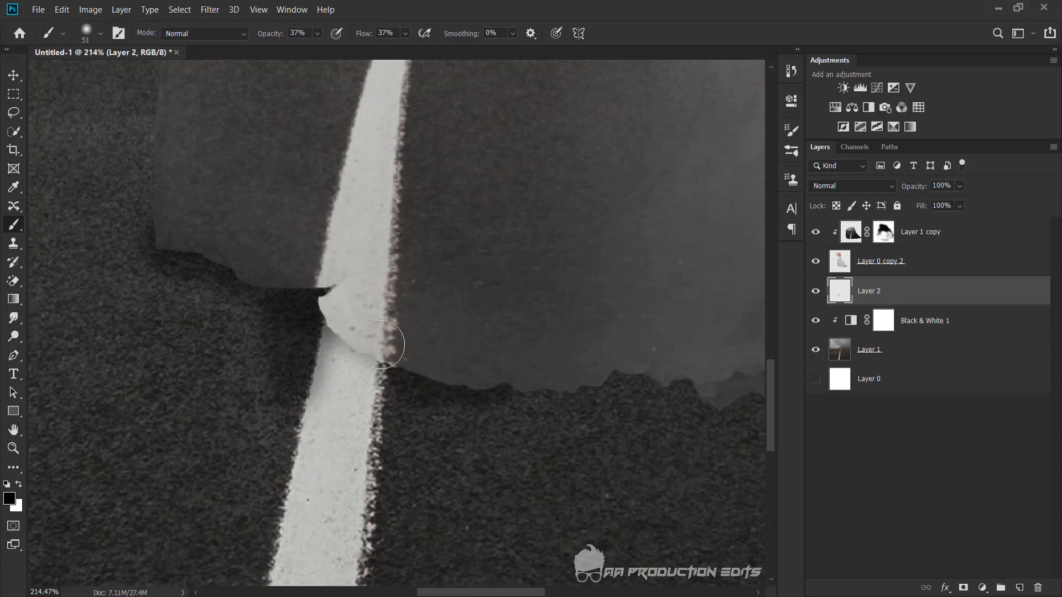
{"action": "left_click_drag", "start_coordinate": [381, 345], "coordinate": [349, 348]}
With a 78 px brush, shade the road below the torn hem and the dress tip.
{"action": "right_click", "coordinate": [488, 357]}
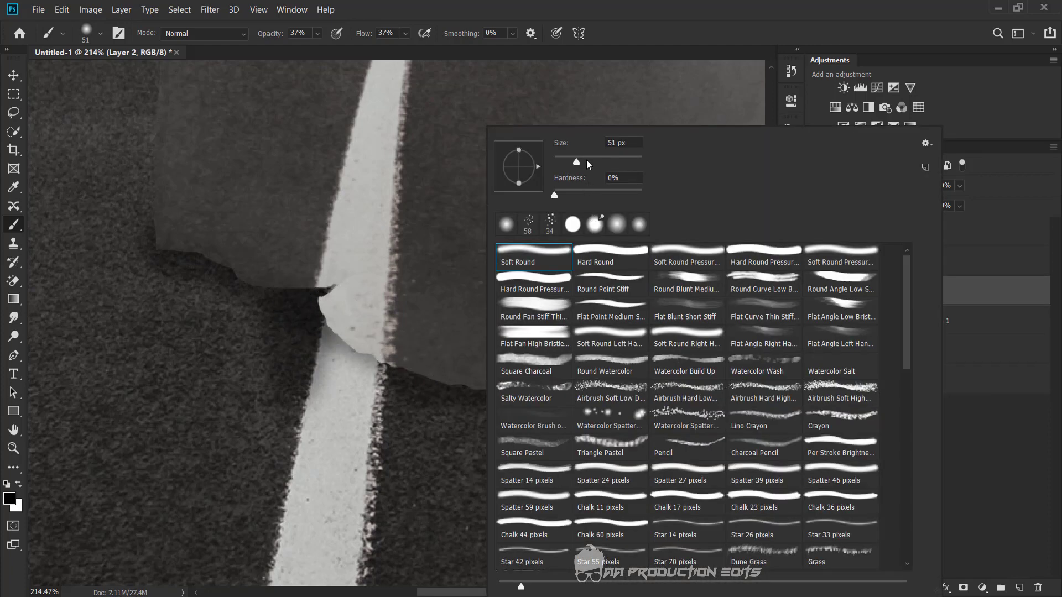
{"action": "left_click", "coordinate": [589, 162]}
{"action": "left_click", "coordinate": [664, 64]}
{"action": "left_click_drag", "start_coordinate": [616, 314], "coordinate": [456, 233]}
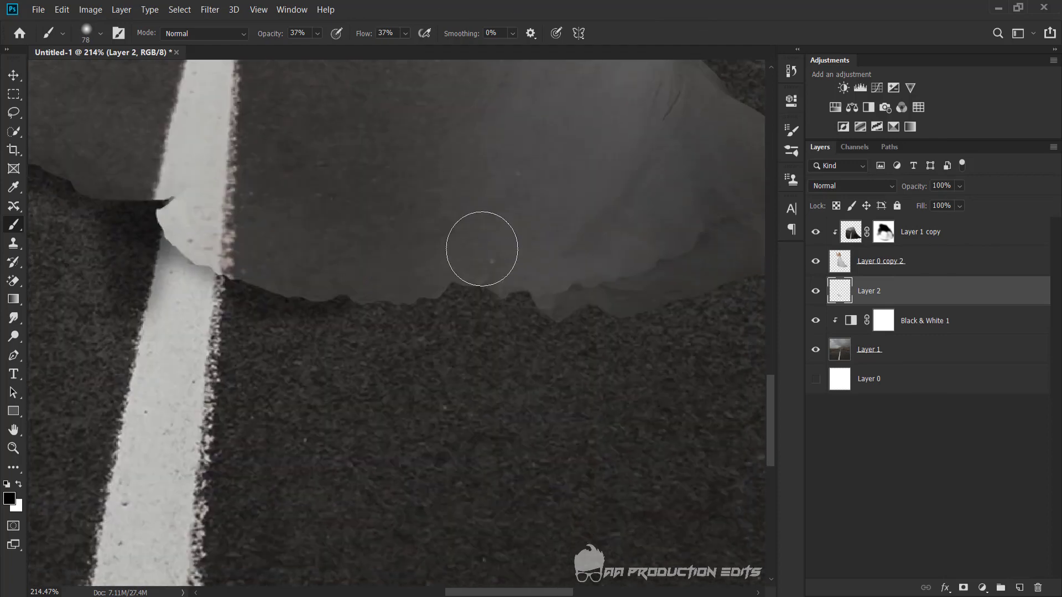
{"action": "mouse_move", "coordinate": [411, 285]}
{"action": "left_mouse_down"}
{"action": "mouse_move", "coordinate": [486, 249]}
{"action": "mouse_move", "coordinate": [561, 256]}
{"action": "mouse_move", "coordinate": [486, 254]}
{"action": "mouse_move", "coordinate": [547, 265]}
{"action": "left_mouse_up"}
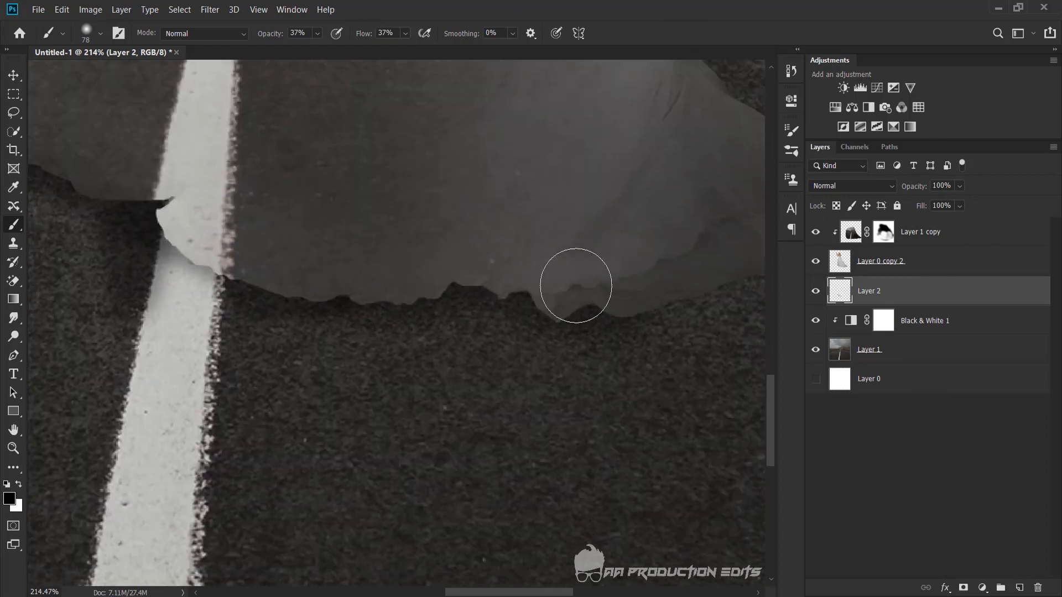
{"action": "left_click_drag", "start_coordinate": [651, 269], "coordinate": [557, 313]}
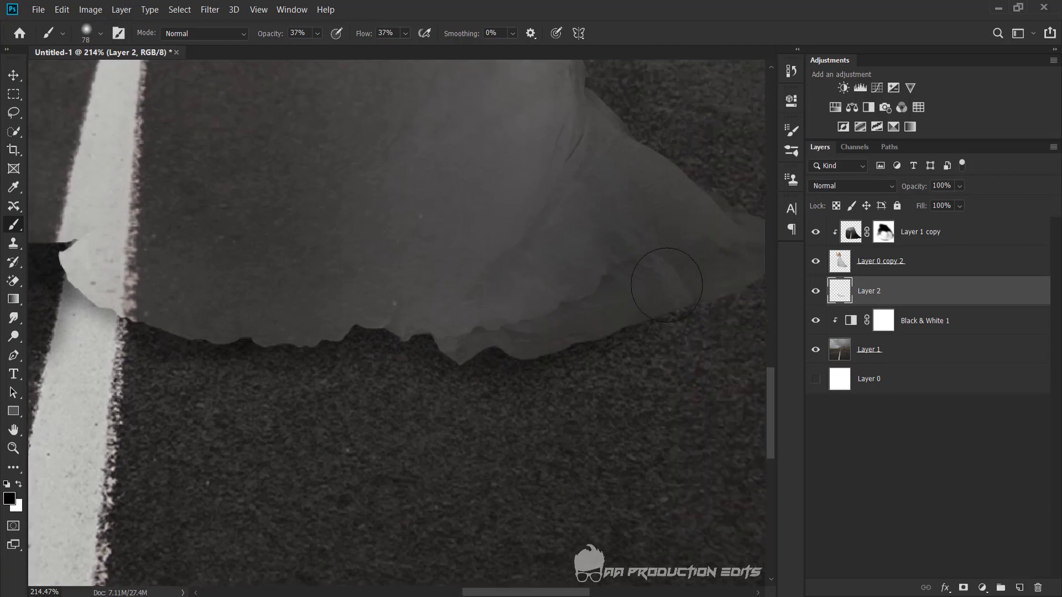
{"action": "mouse_move", "coordinate": [667, 285]}
{"action": "left_mouse_down"}
{"action": "mouse_move", "coordinate": [531, 297]}
{"action": "mouse_move", "coordinate": [573, 287]}
{"action": "mouse_move", "coordinate": [488, 251]}
{"action": "mouse_move", "coordinate": [572, 260]}
{"action": "left_mouse_up"}
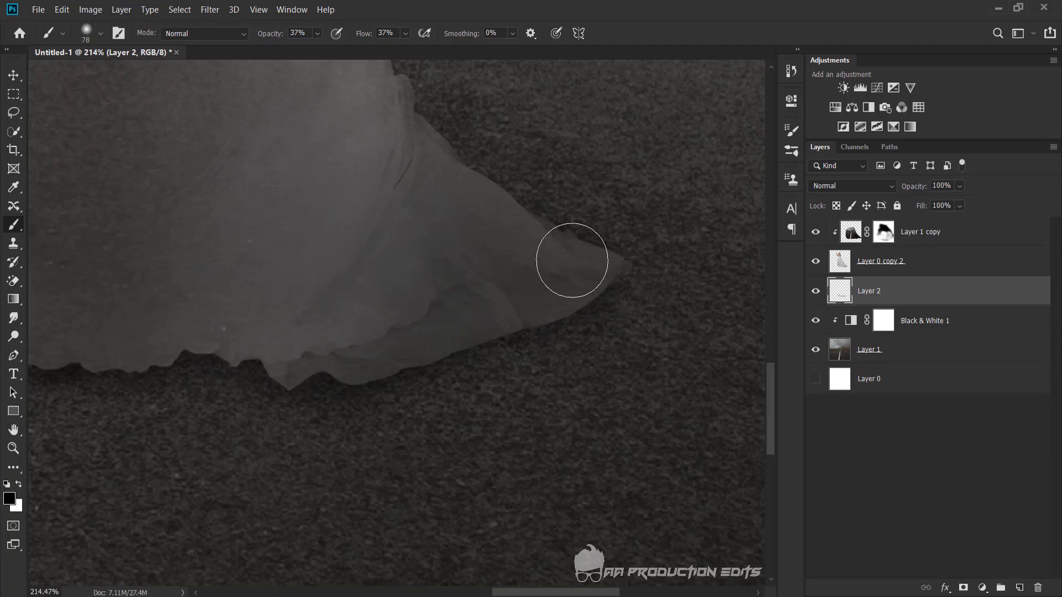
{"action": "left_click_drag", "start_coordinate": [422, 181], "coordinate": [412, 293]}
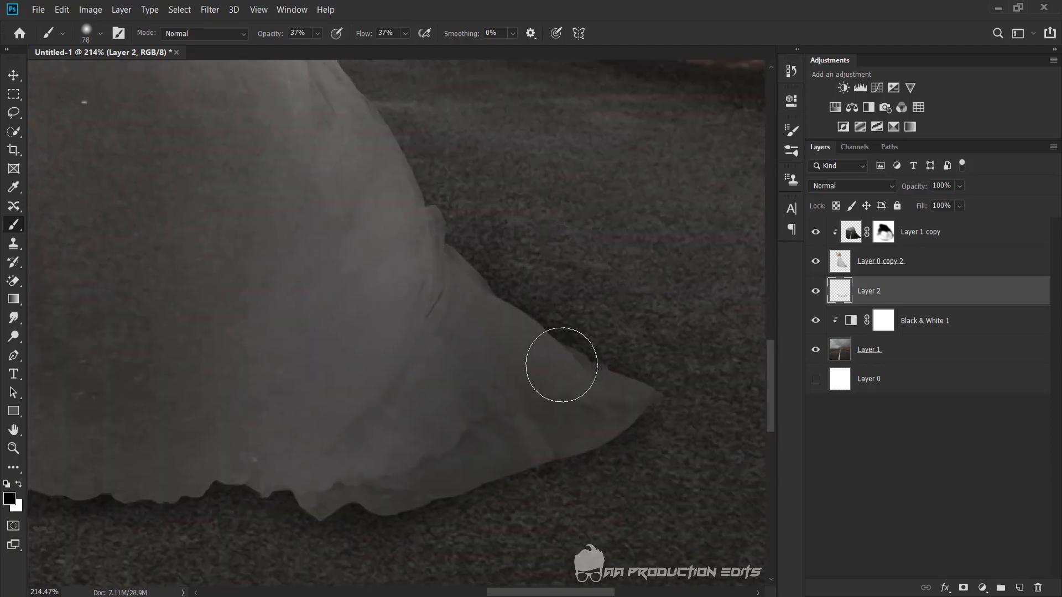
{"action": "mouse_move", "coordinate": [562, 365]}
{"action": "left_mouse_down"}
{"action": "mouse_move", "coordinate": [628, 403]}
{"action": "mouse_move", "coordinate": [334, 489]}
{"action": "mouse_move", "coordinate": [482, 372]}
{"action": "mouse_move", "coordinate": [446, 363]}
{"action": "mouse_move", "coordinate": [463, 341]}
{"action": "mouse_move", "coordinate": [645, 314]}
{"action": "left_mouse_up"}
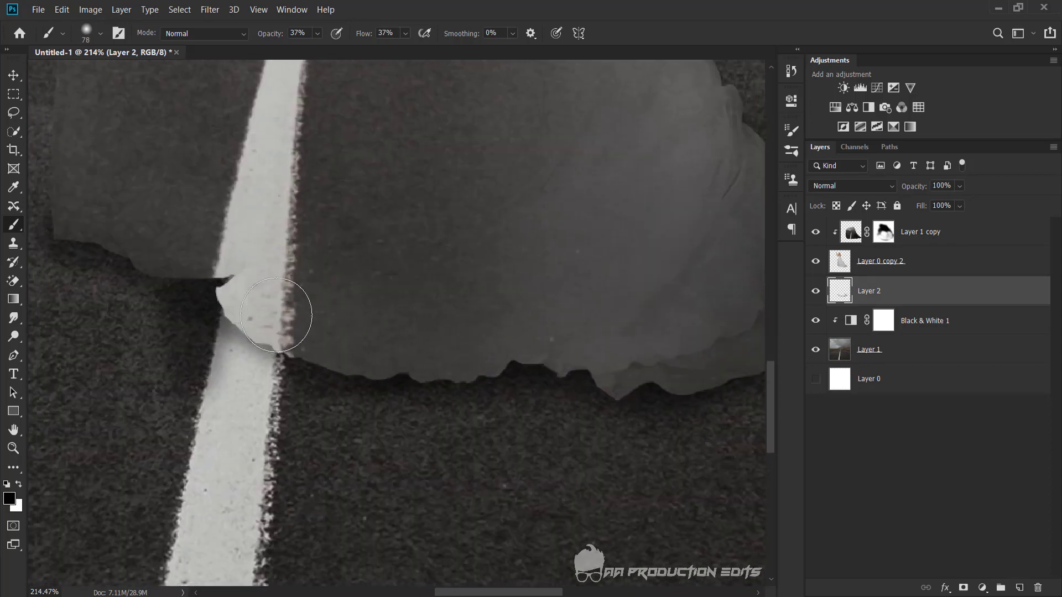
Shade the road along the hem's left edge and the white stripe, then fit the image.
{"action": "left_click_drag", "start_coordinate": [276, 315], "coordinate": [243, 292]}
{"action": "left_click_drag", "start_coordinate": [181, 243], "coordinate": [344, 243]}
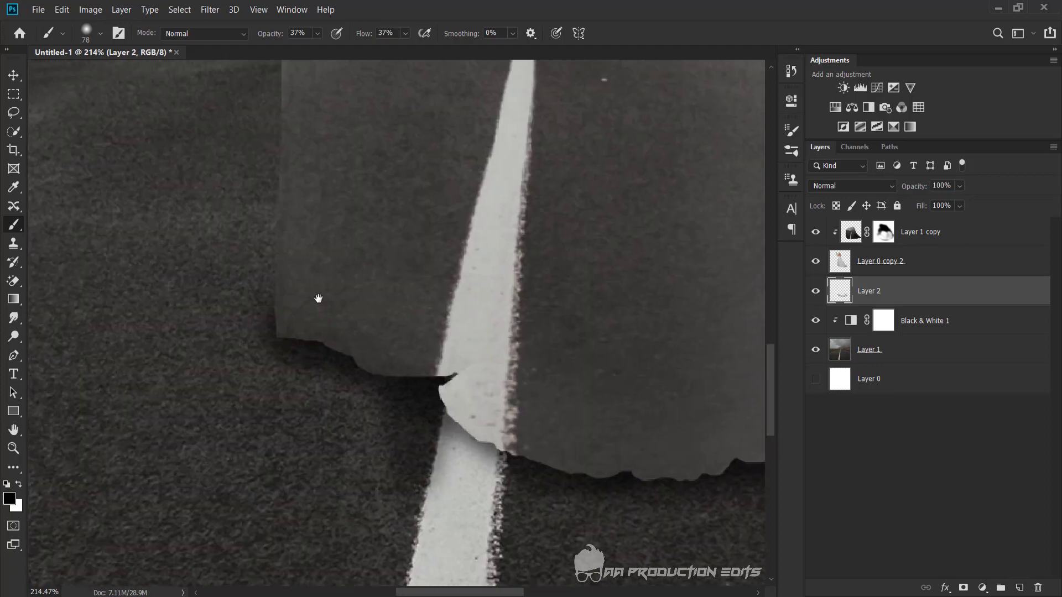
{"action": "left_click_drag", "start_coordinate": [233, 218], "coordinate": [360, 303]}
{"action": "left_click_drag", "start_coordinate": [394, 382], "coordinate": [403, 345]}
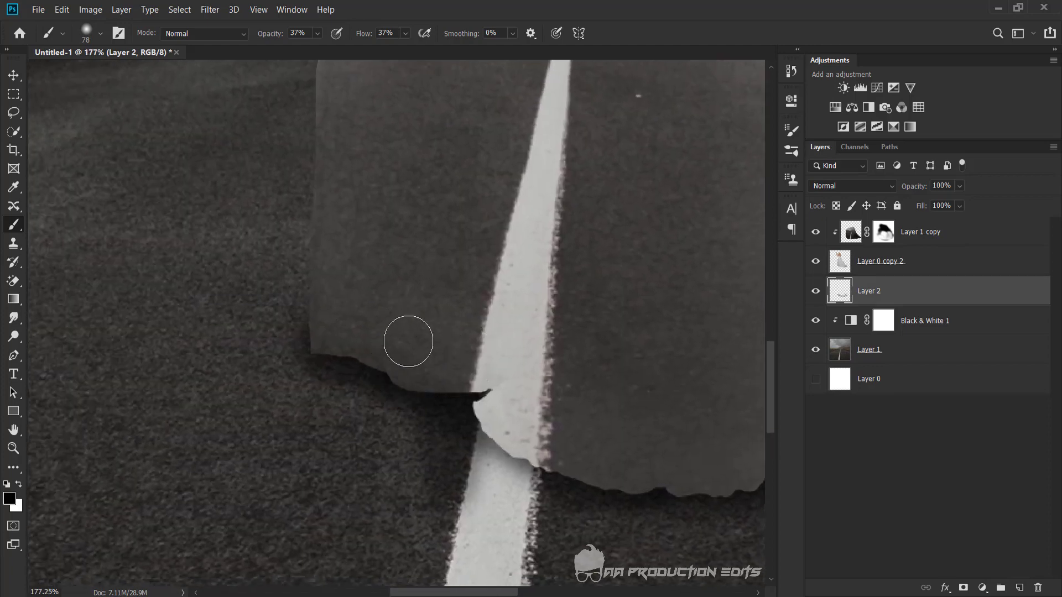
{"action": "key", "text": "ctrl+0"}
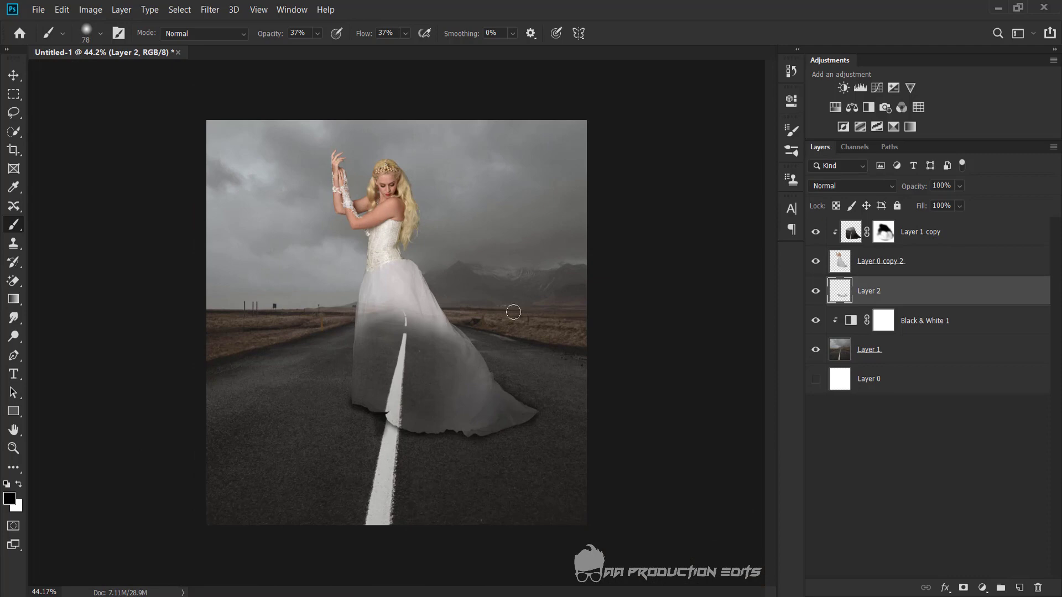
Soften the Layer 2 shadow with a 10-pixel Gaussian Blur.
{"action": "left_click", "coordinate": [220, 8]}
{"action": "mouse_move", "coordinate": [217, 176]}
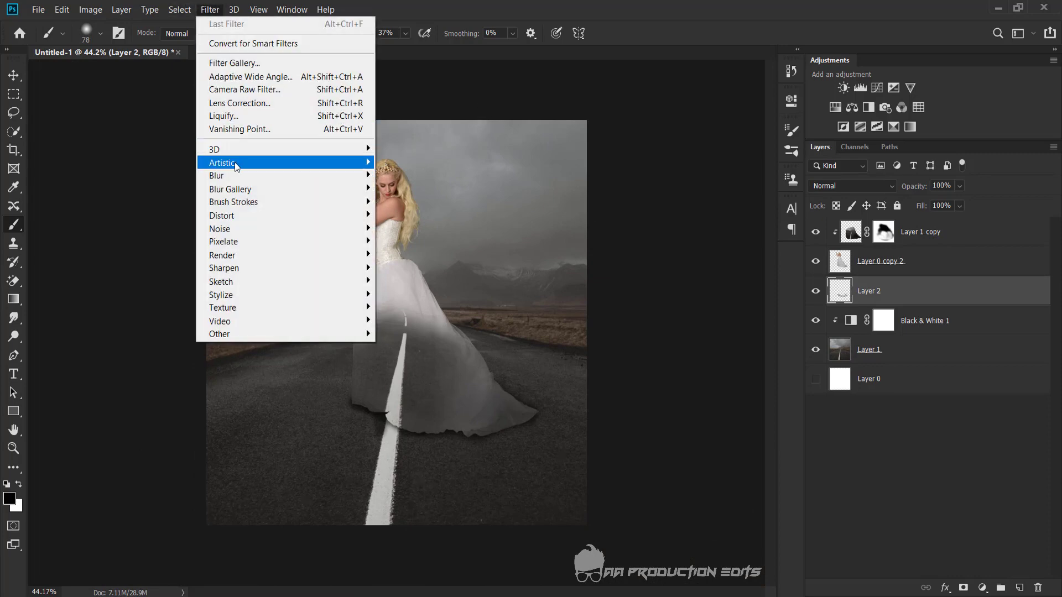
{"action": "left_click", "coordinate": [412, 229]}
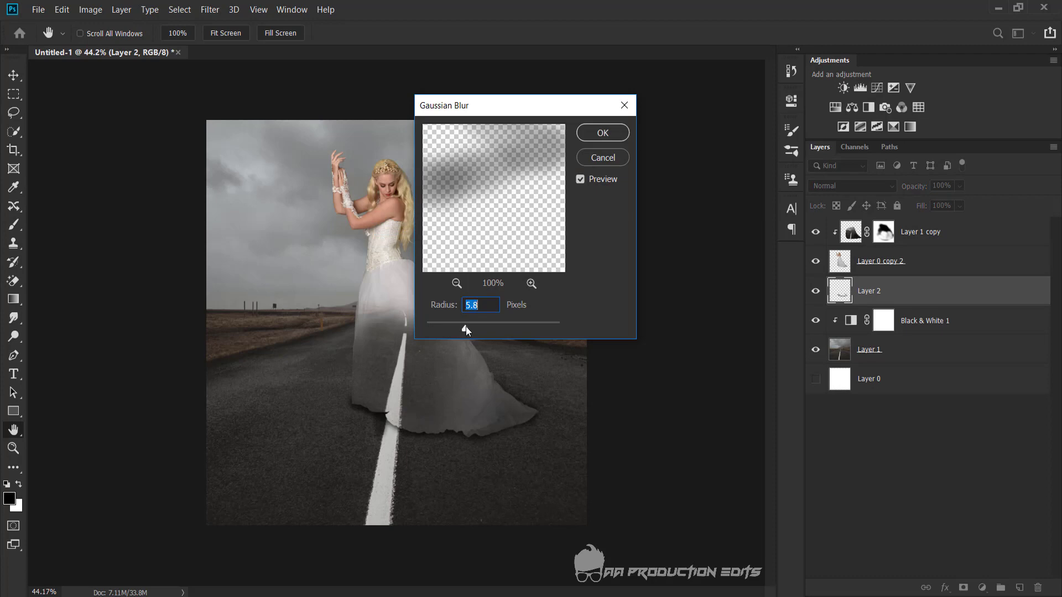
{"action": "left_click_drag", "start_coordinate": [463, 328], "coordinate": [481, 327]}
{"action": "left_click", "coordinate": [602, 133]}
{"action": "key", "text": "b"}
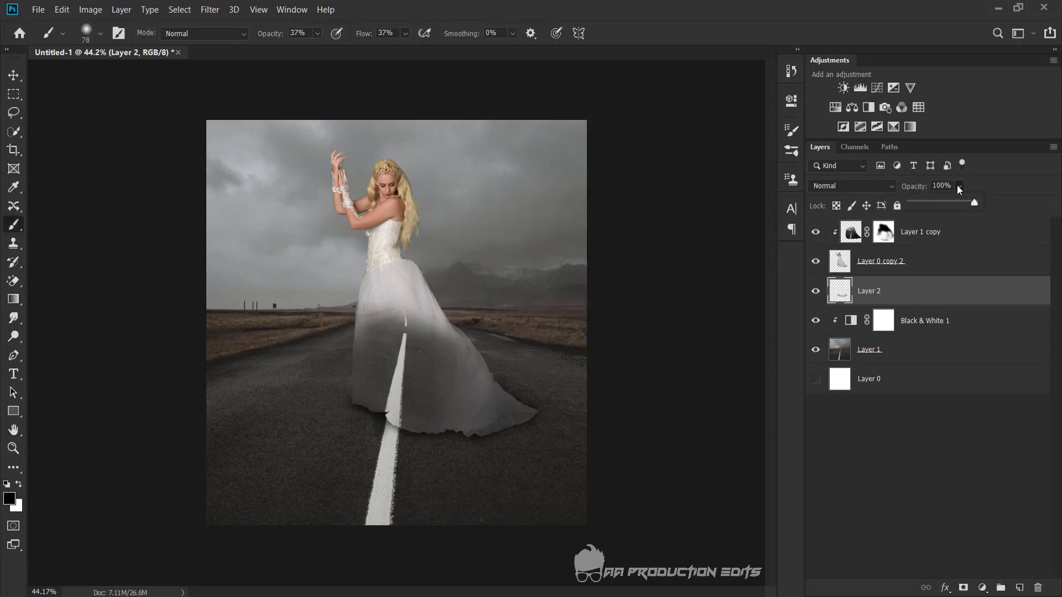
Lower Layer 2's opacity to 55%.
{"action": "left_click_drag", "start_coordinate": [939, 204], "coordinate": [937, 205]}
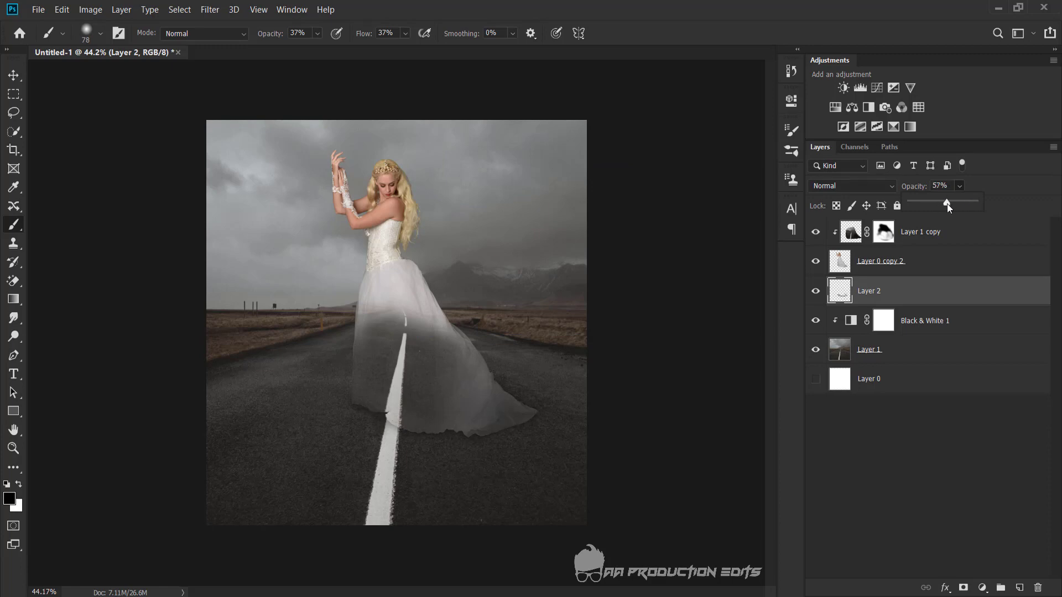
{"action": "scroll", "coordinate": [527, 386], "scroll_direction": "up", "scroll_amount": 3}
{"action": "scroll", "coordinate": [464, 375], "scroll_direction": "up", "scroll_amount": 2}
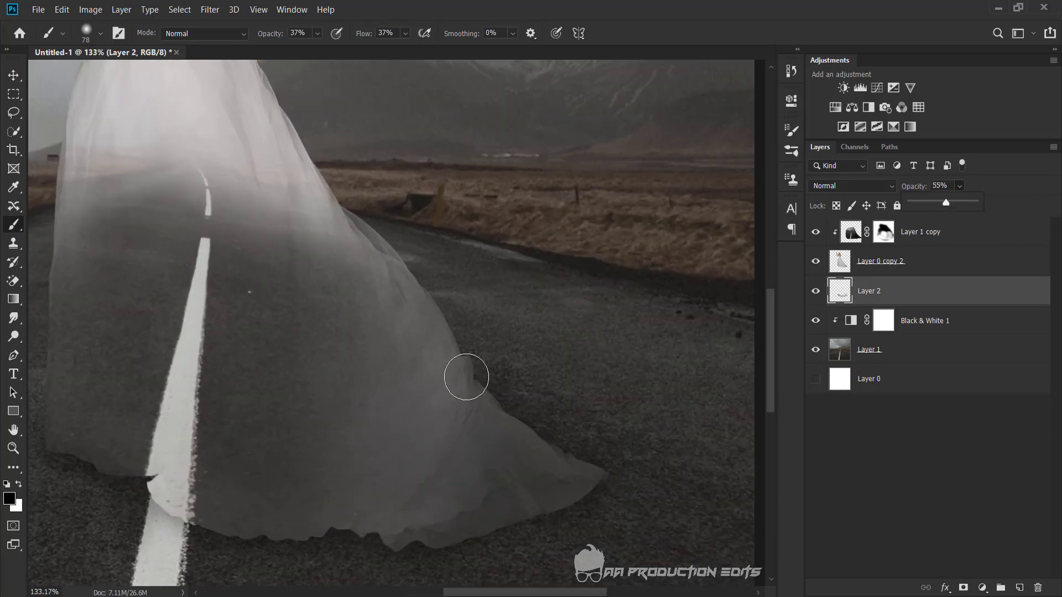
{"action": "scroll", "coordinate": [493, 386], "scroll_direction": "up", "scroll_amount": 2}
Zoom in on the dress hem and switch to the plain Eraser tool.
{"action": "left_click_drag", "start_coordinate": [493, 386], "coordinate": [487, 305]}
{"action": "right_click", "coordinate": [14, 281]}
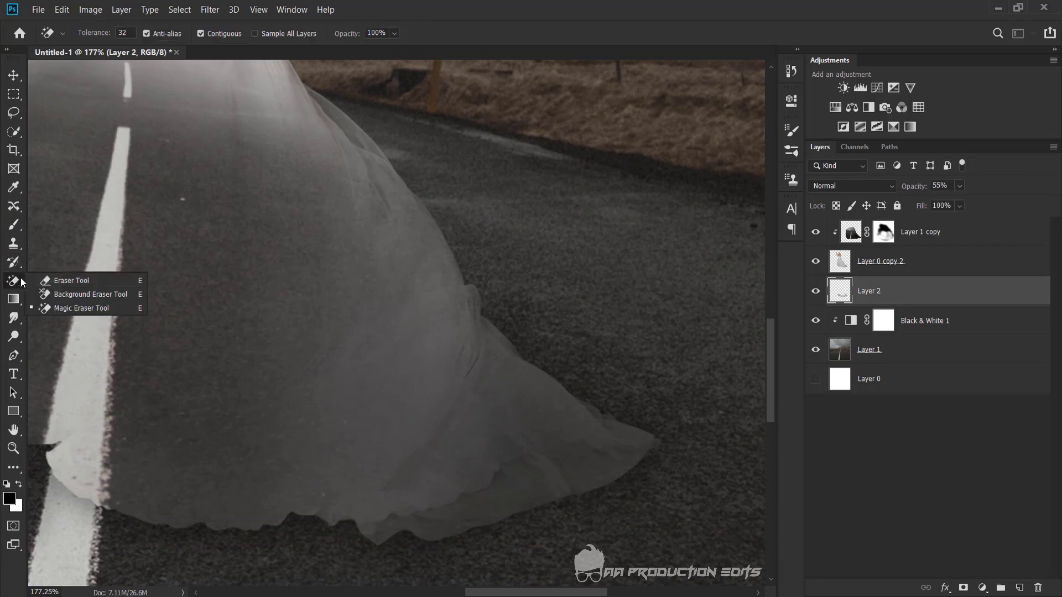
{"action": "left_click", "coordinate": [66, 278]}
{"action": "right_click", "coordinate": [548, 293]}
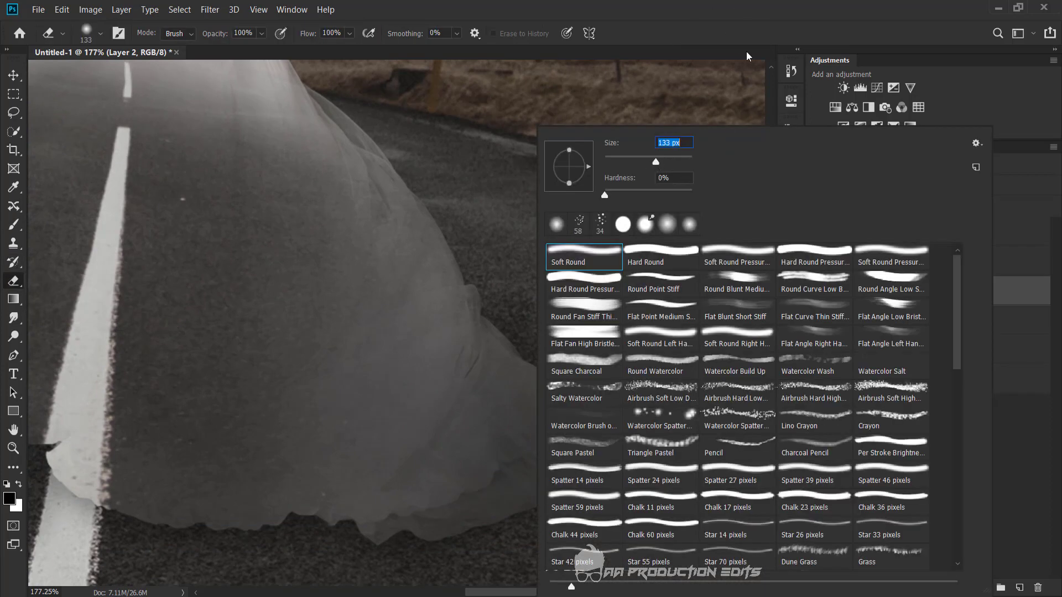
{"action": "left_click", "coordinate": [747, 55]}
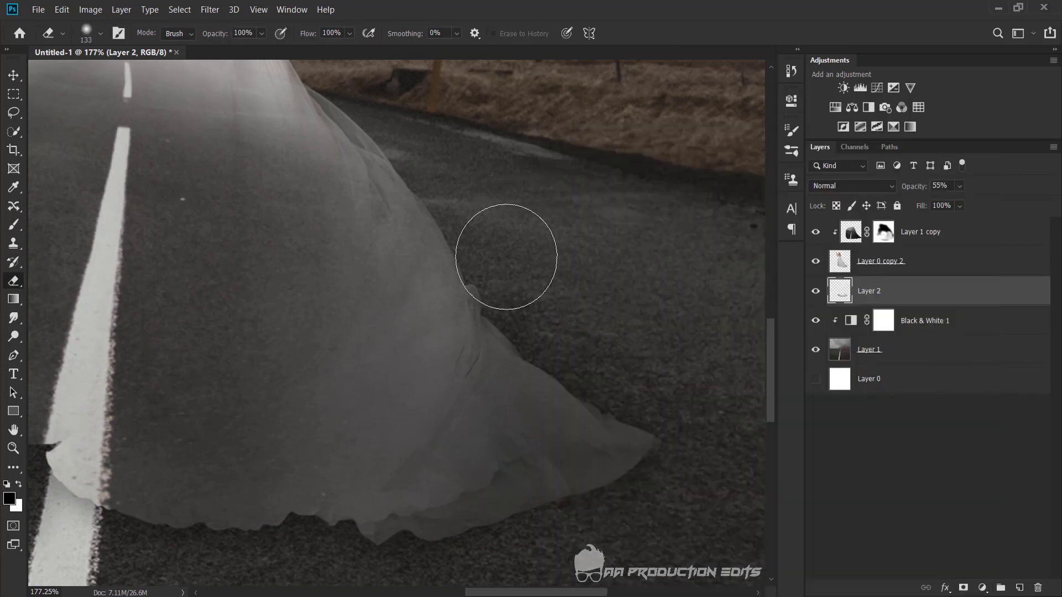
Zoom out to check how the gown fades into the road.
{"action": "scroll", "coordinate": [507, 256], "scroll_direction": "down", "scroll_amount": 3}
{"action": "scroll", "coordinate": [585, 329], "scroll_direction": "down", "scroll_amount": 2}
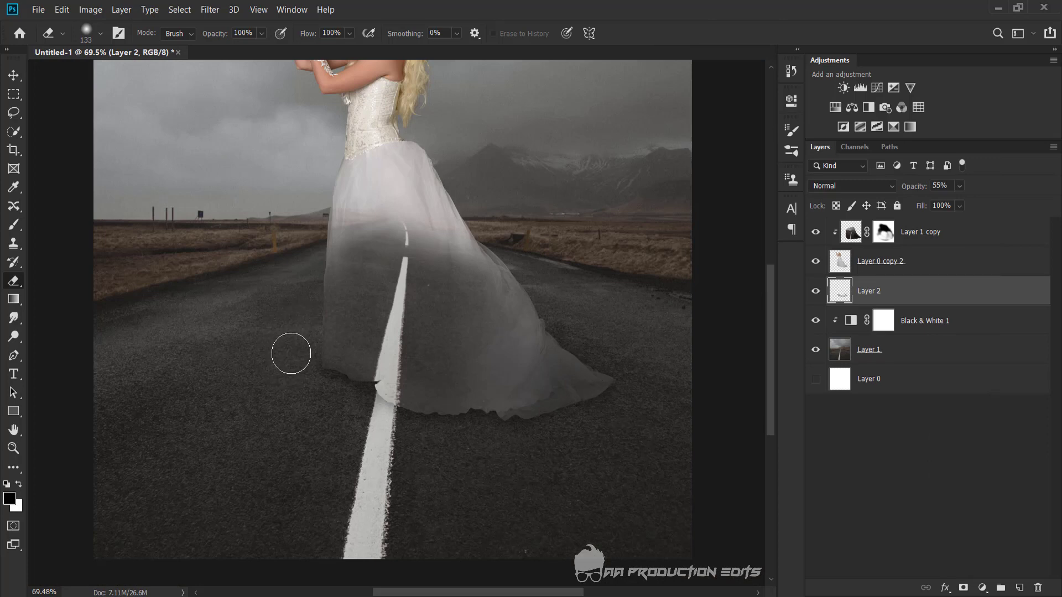
{"action": "scroll", "coordinate": [283, 377], "scroll_direction": "down", "scroll_amount": 1}
{"action": "scroll", "coordinate": [313, 393], "scroll_direction": "down", "scroll_amount": 1}
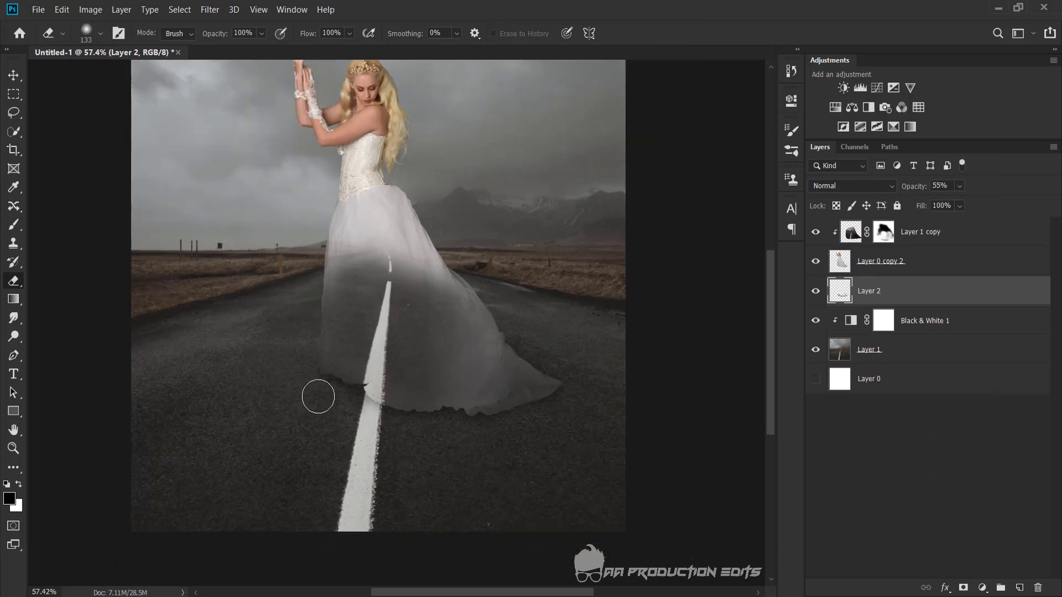
{"action": "scroll", "coordinate": [318, 397], "scroll_direction": "down", "scroll_amount": 1}
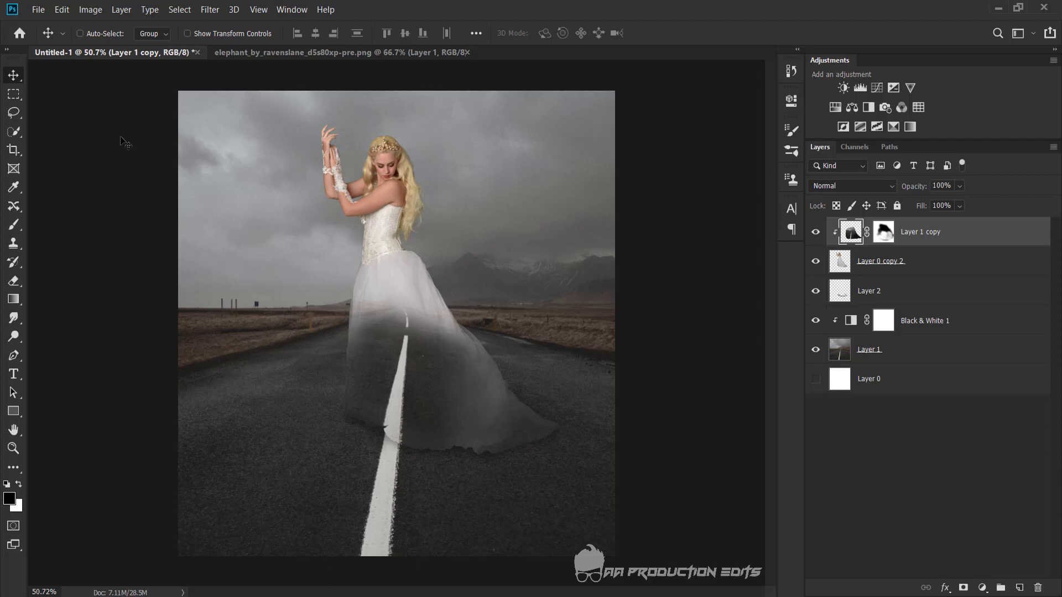
Extend the canvas upward above the sky with a Content-Aware crop.
{"action": "scroll", "coordinate": [123, 141], "scroll_direction": "down", "scroll_amount": 1}
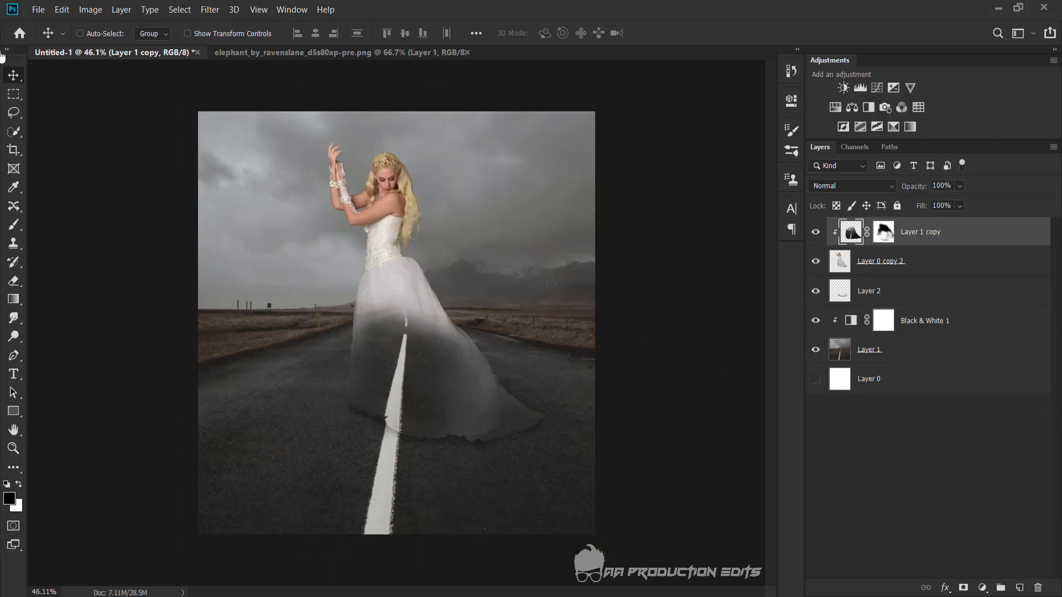
{"action": "left_click", "coordinate": [14, 150]}
{"action": "left_click", "coordinate": [417, 224]}
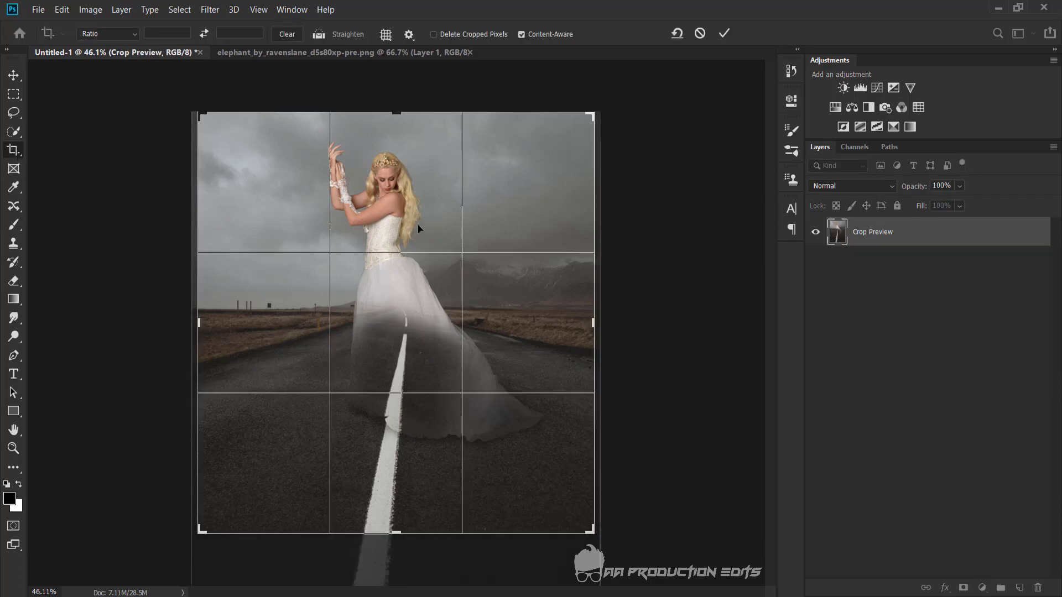
{"action": "scroll", "coordinate": [418, 224], "scroll_direction": "down", "scroll_amount": 2}
{"action": "scroll", "coordinate": [418, 224], "scroll_direction": "down", "scroll_amount": 2}
{"action": "left_click_drag", "start_coordinate": [396, 204], "coordinate": [399, 175]}
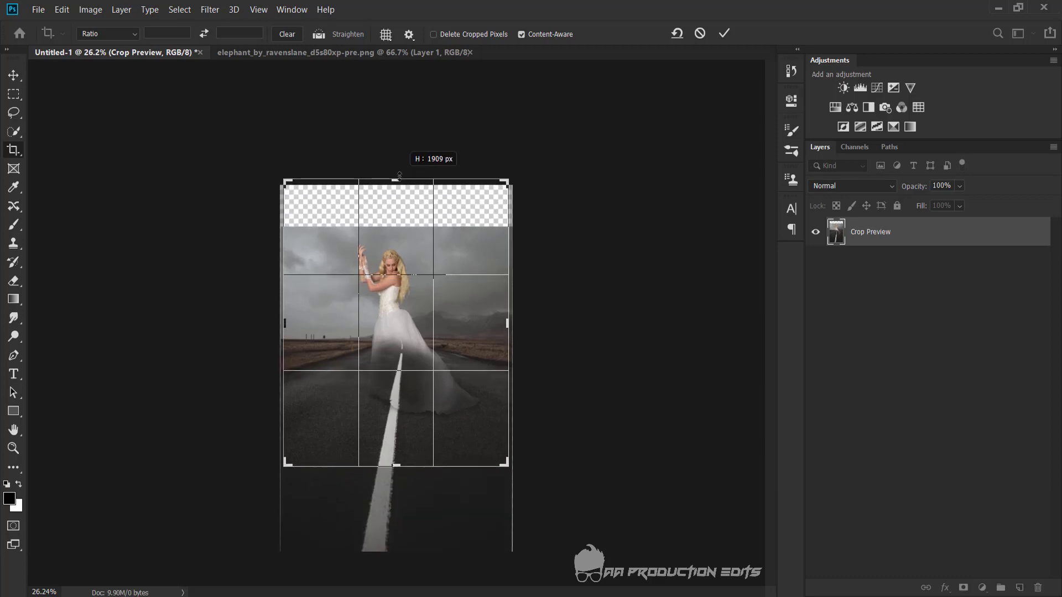
{"action": "left_click", "coordinate": [726, 34]}
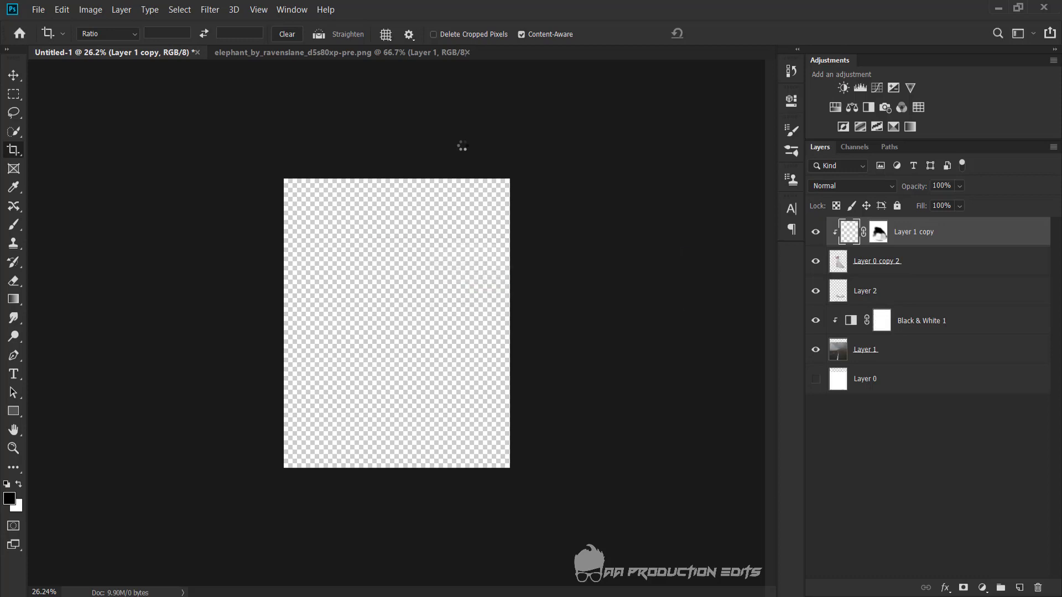
Content-Aware fill the empty top strip of the canvas with matching grey storm clouds.
{"action": "left_click_drag", "start_coordinate": [230, 105], "coordinate": [591, 187]}
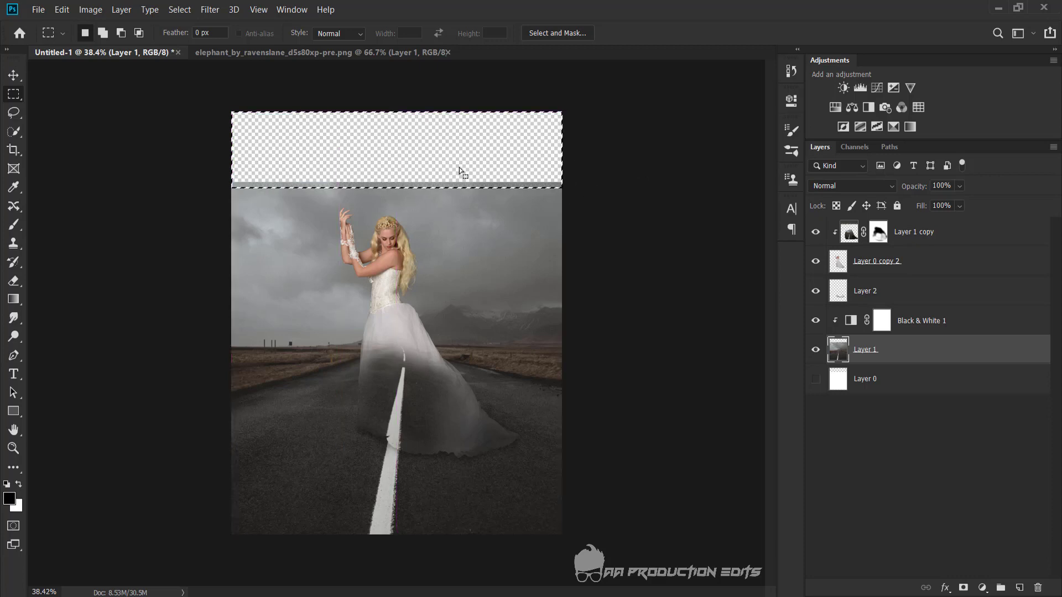
{"action": "right_click", "coordinate": [423, 161]}
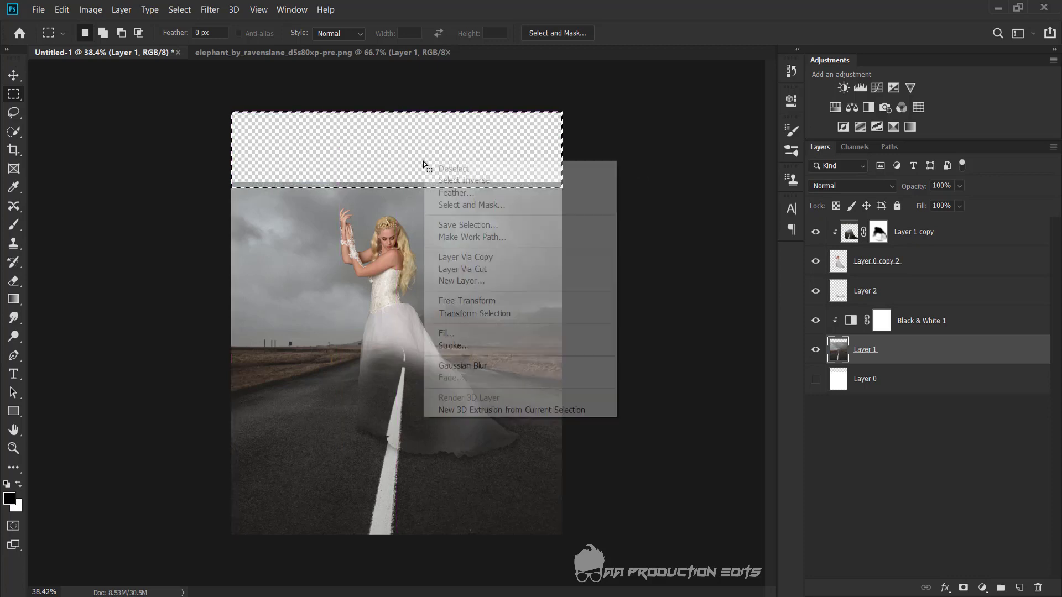
{"action": "left_click", "coordinate": [498, 334]}
{"action": "left_click", "coordinate": [655, 185]}
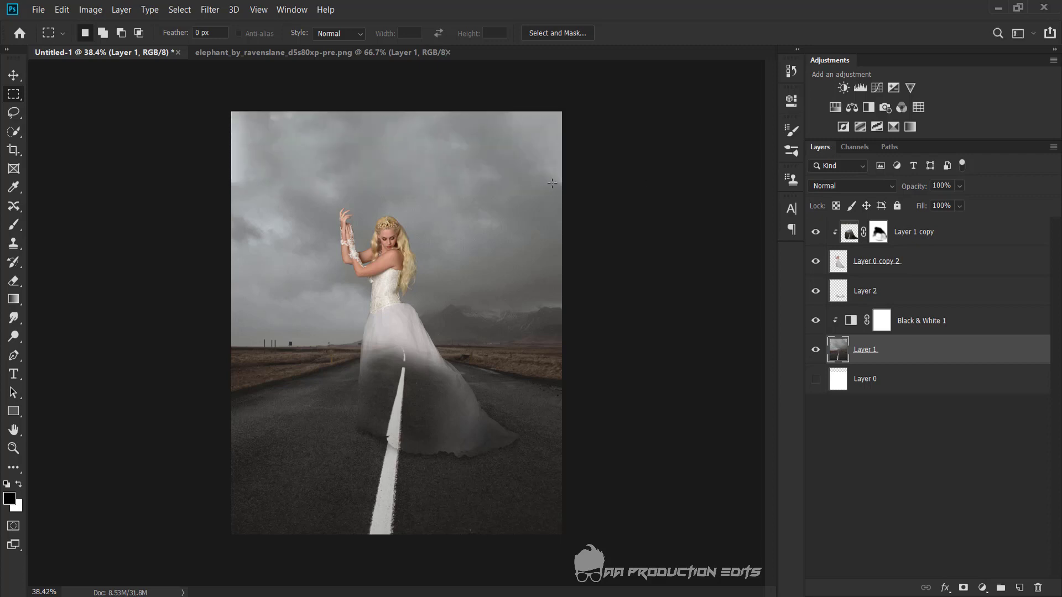
{"action": "scroll", "coordinate": [552, 183], "scroll_direction": "up", "scroll_amount": 1}
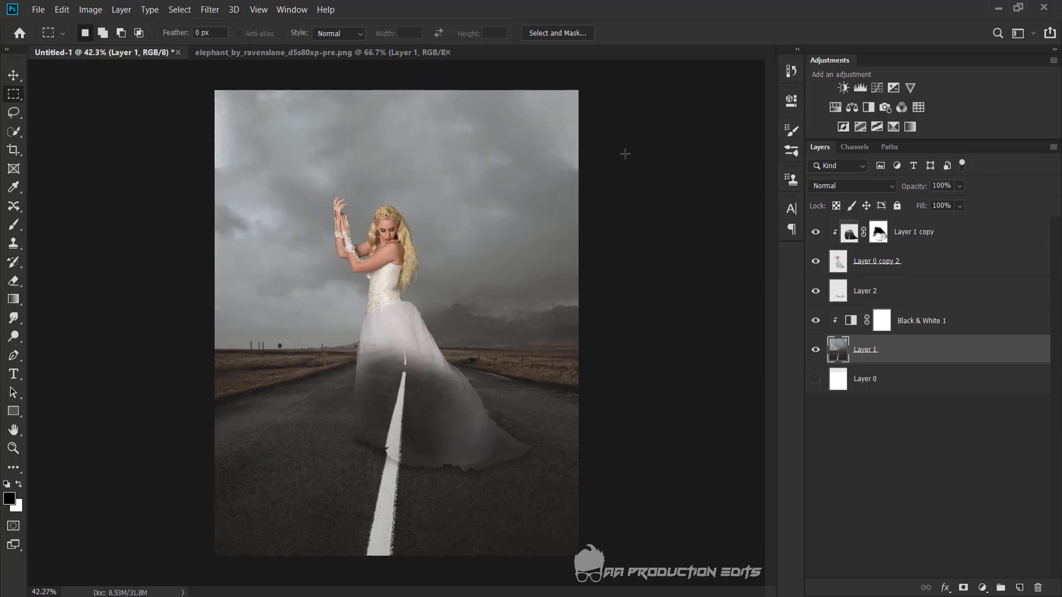
Set Layer 1 copy's blend mode to Soft Light.
{"action": "left_click", "coordinate": [912, 264]}
{"action": "left_click", "coordinate": [943, 237]}
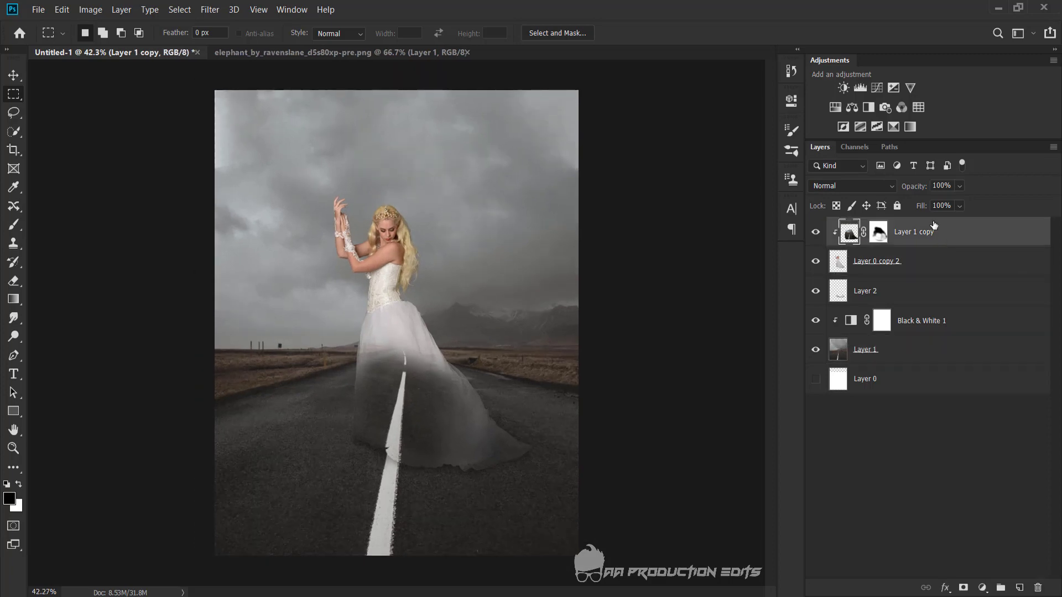
{"action": "left_click", "coordinate": [859, 184]}
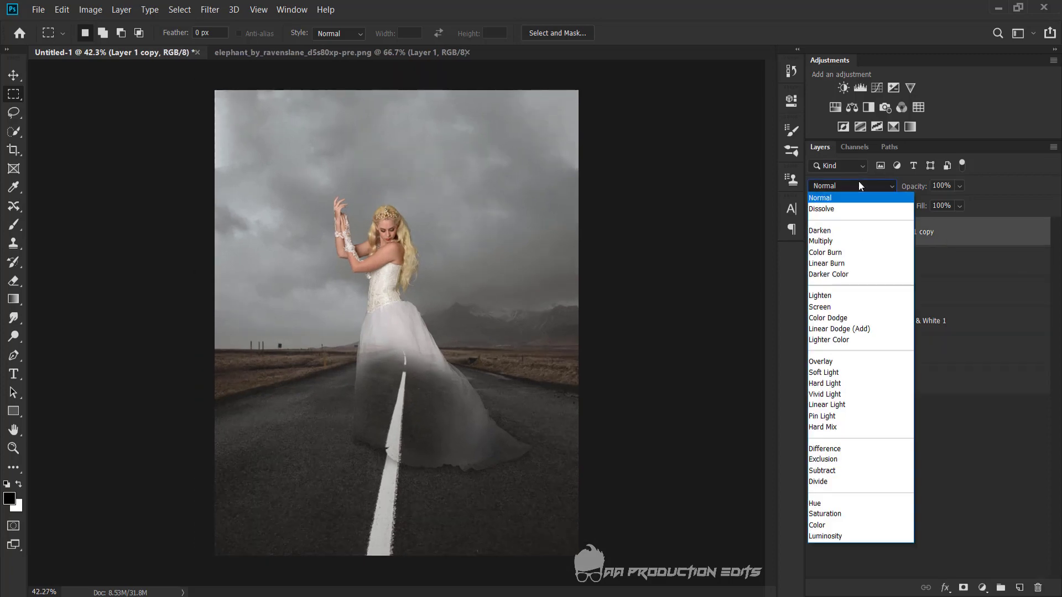
{"action": "left_click", "coordinate": [842, 372]}
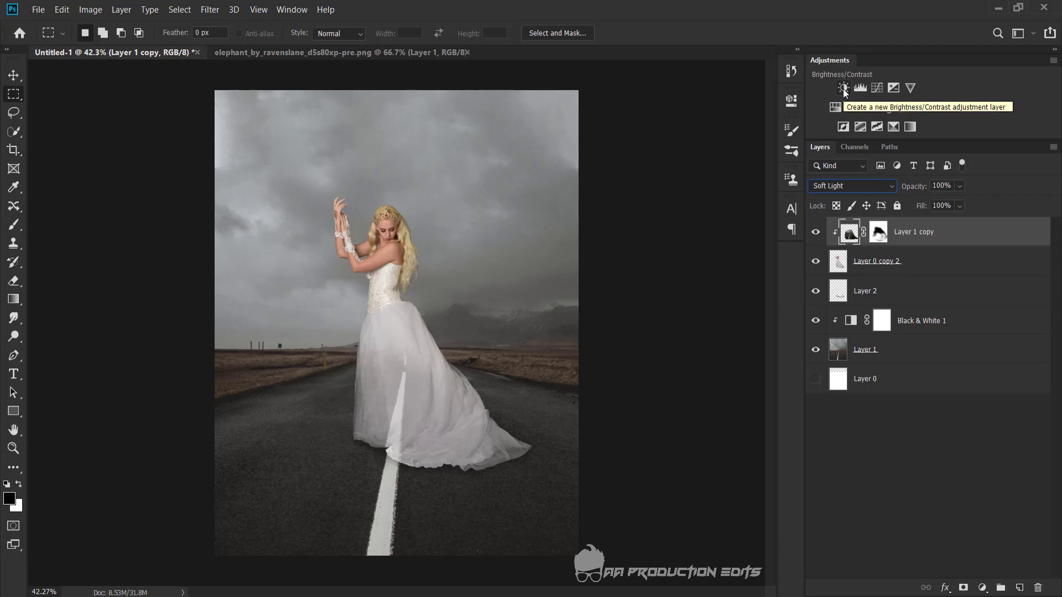
Add a Brightness/Contrast layer clipped to Layer 0 copy 2 with Brightness -25 and Contrast 33.
{"action": "left_click", "coordinate": [922, 272]}
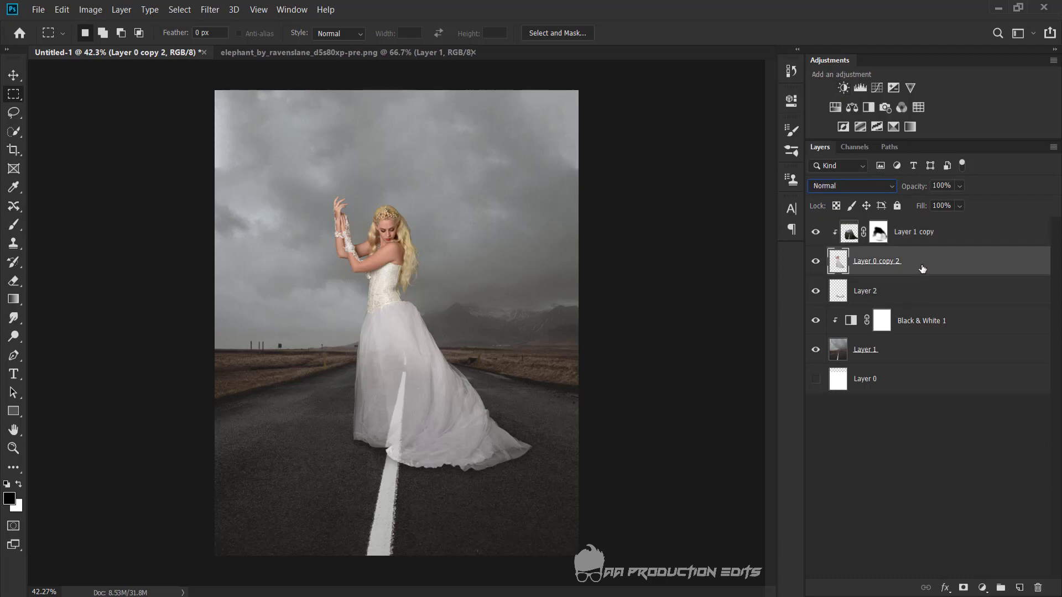
{"action": "left_click", "coordinate": [844, 89]}
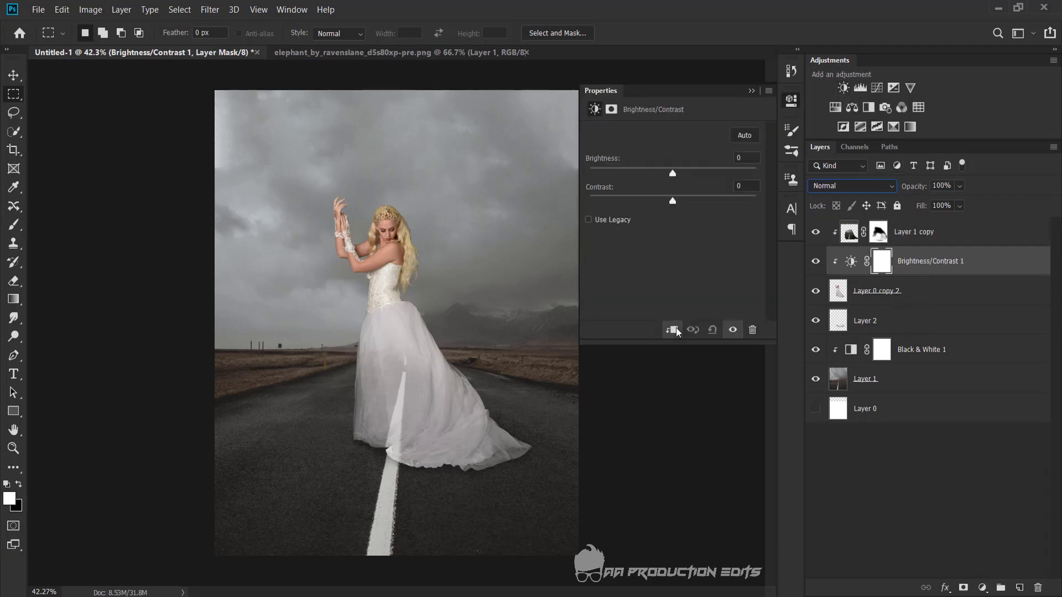
{"action": "left_click", "coordinate": [673, 331]}
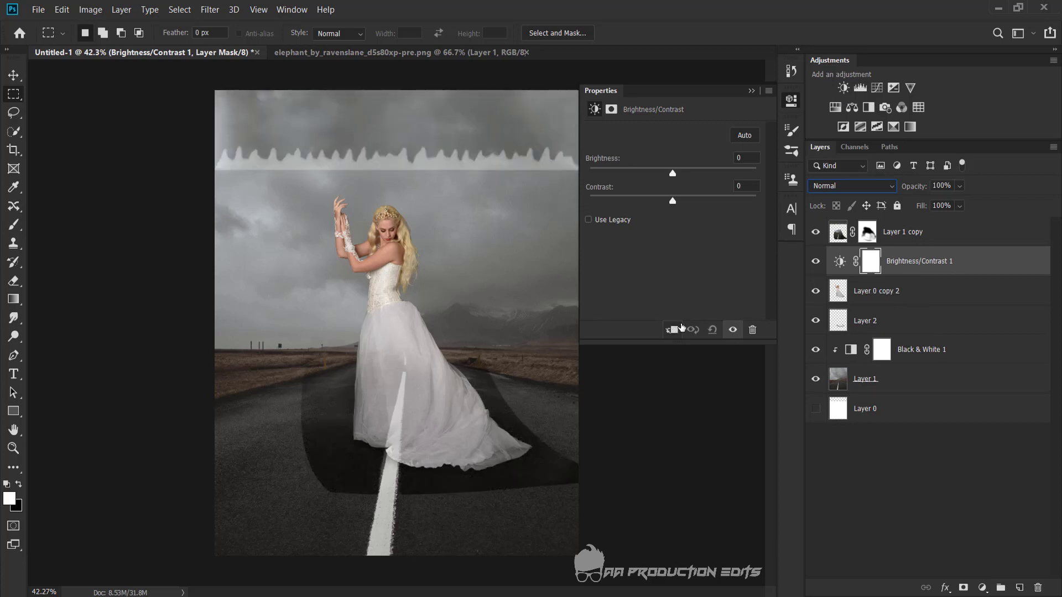
{"action": "left_click", "coordinate": [678, 331]}
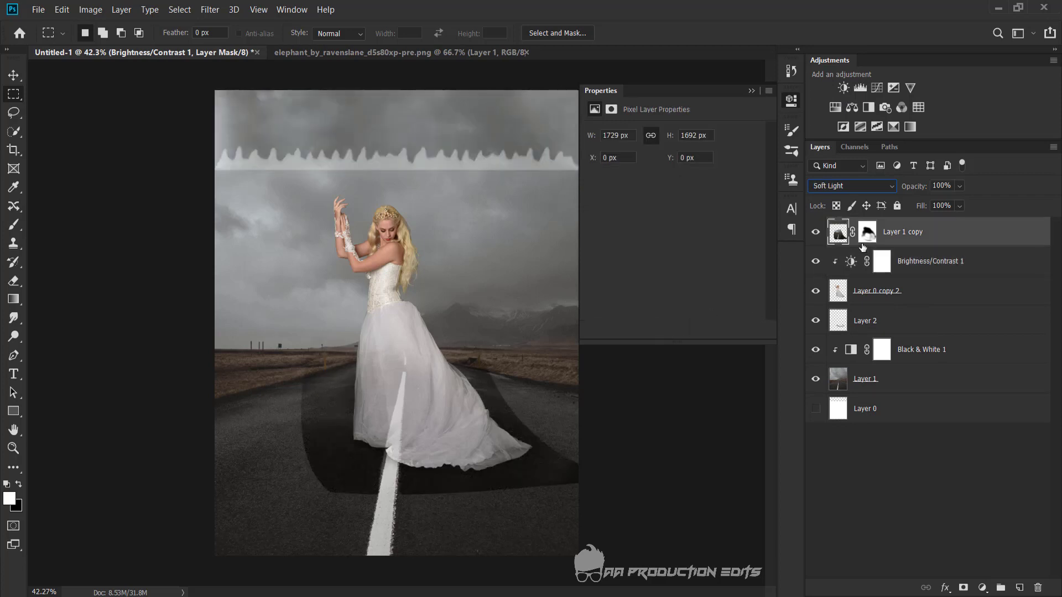
{"action": "left_click", "coordinate": [932, 242]}
{"action": "left_click", "coordinate": [925, 270]}
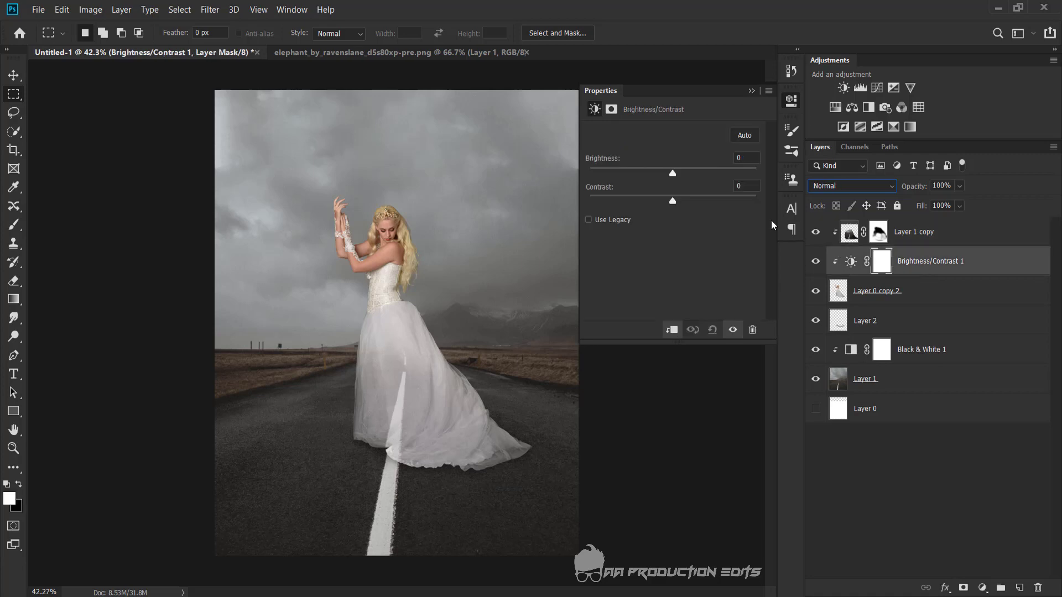
{"action": "left_click_drag", "start_coordinate": [669, 176], "coordinate": [659, 176]}
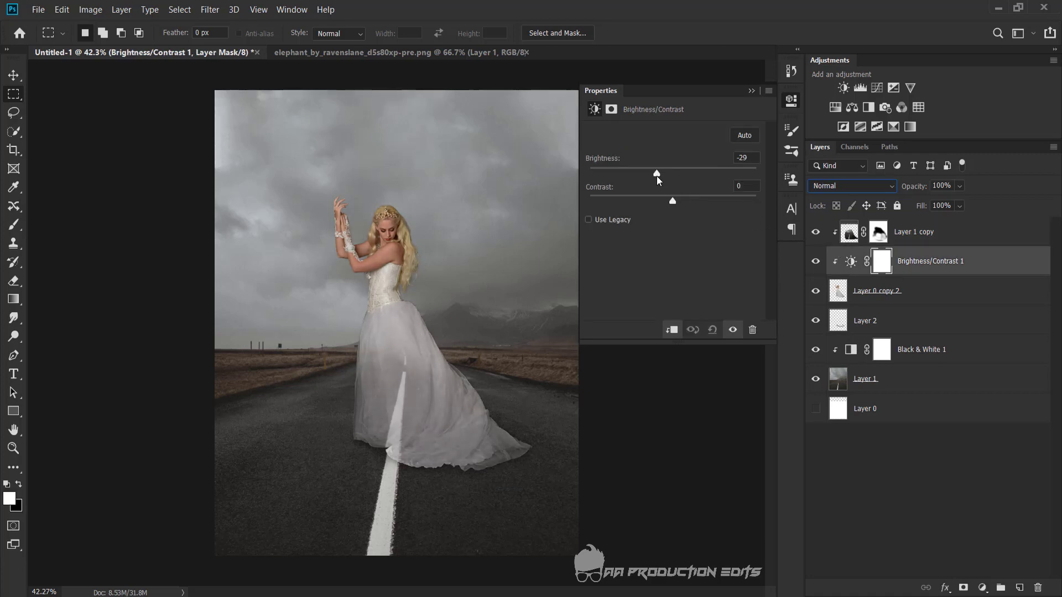
{"action": "mouse_move", "coordinate": [672, 201]}
{"action": "left_mouse_down"}
{"action": "mouse_move", "coordinate": [695, 202]}
{"action": "mouse_move", "coordinate": [649, 176]}
{"action": "left_mouse_up"}
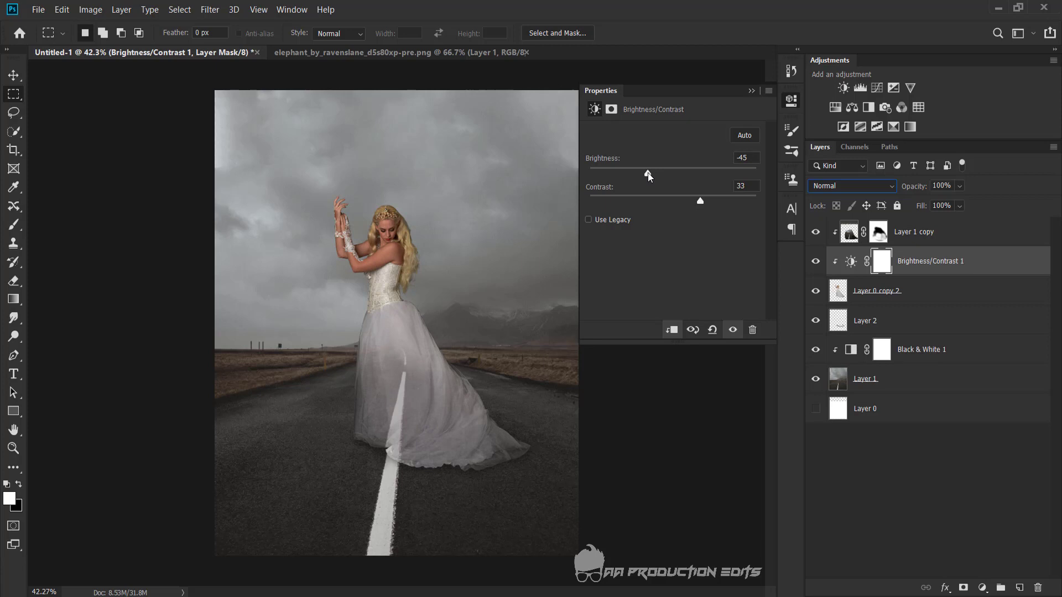
{"action": "left_click_drag", "start_coordinate": [651, 176], "coordinate": [662, 174]}
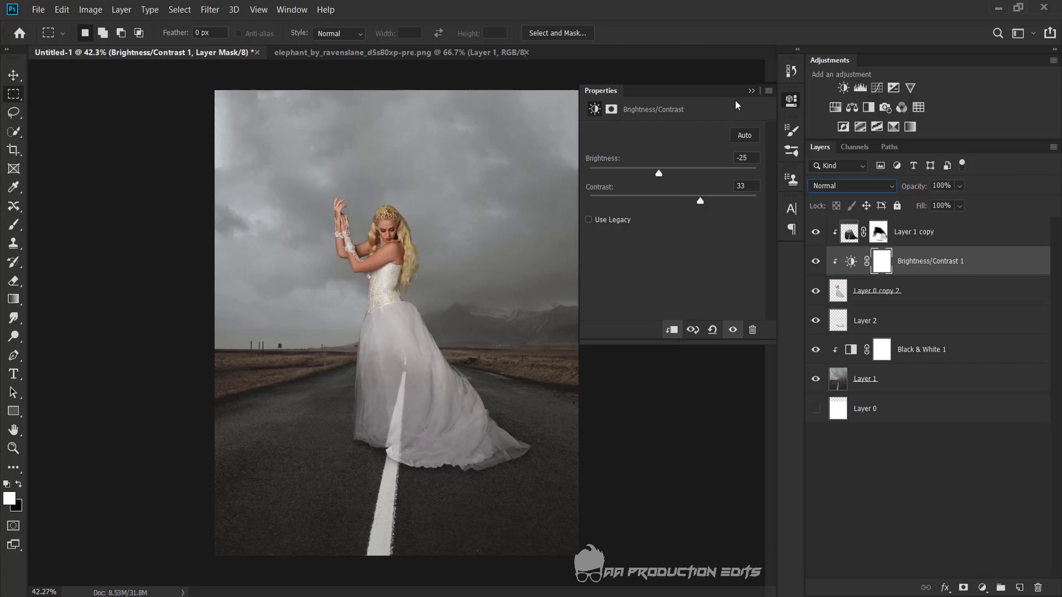
{"action": "left_click", "coordinate": [751, 91]}
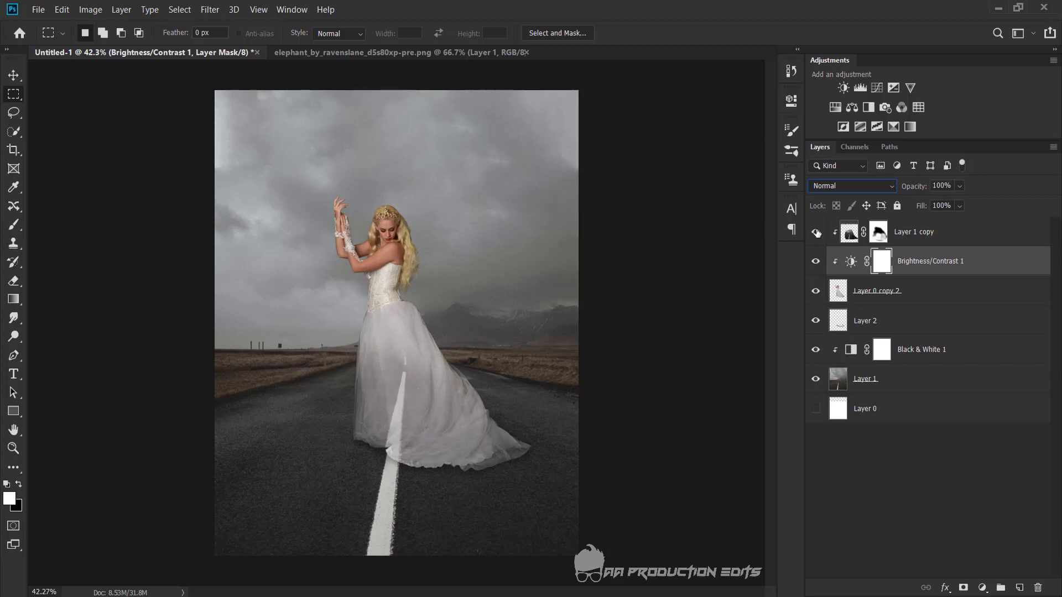
Lower Layer 1 copy's opacity to 86%, then toggle Brightness/Contrast 1 to compare.
{"action": "left_click", "coordinate": [914, 237]}
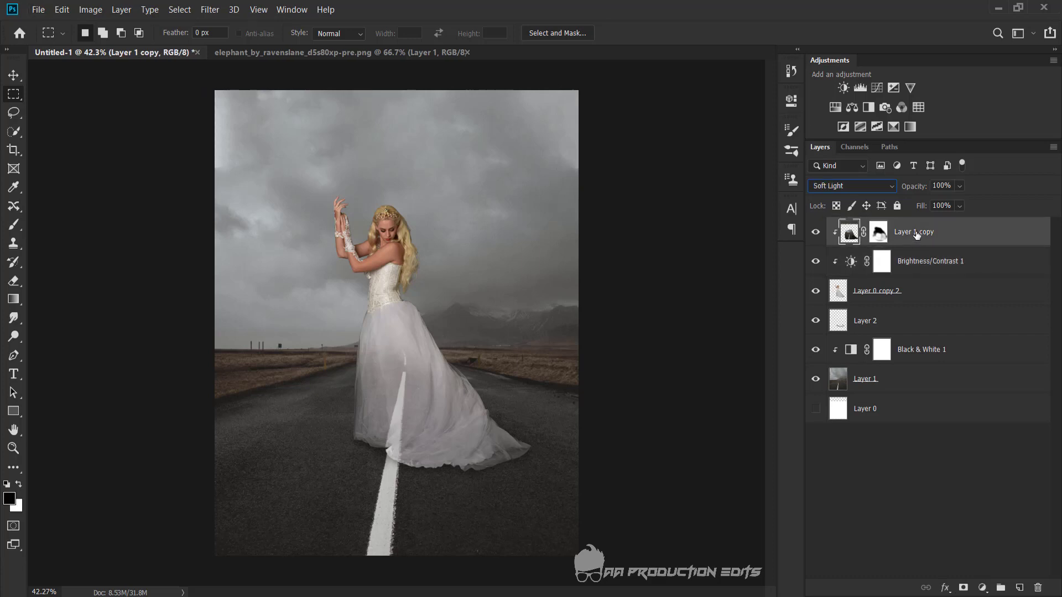
{"action": "left_click", "coordinate": [816, 235]}
{"action": "left_click", "coordinate": [958, 188]}
{"action": "left_click_drag", "start_coordinate": [970, 200], "coordinate": [968, 201]}
{"action": "left_click", "coordinate": [934, 262]}
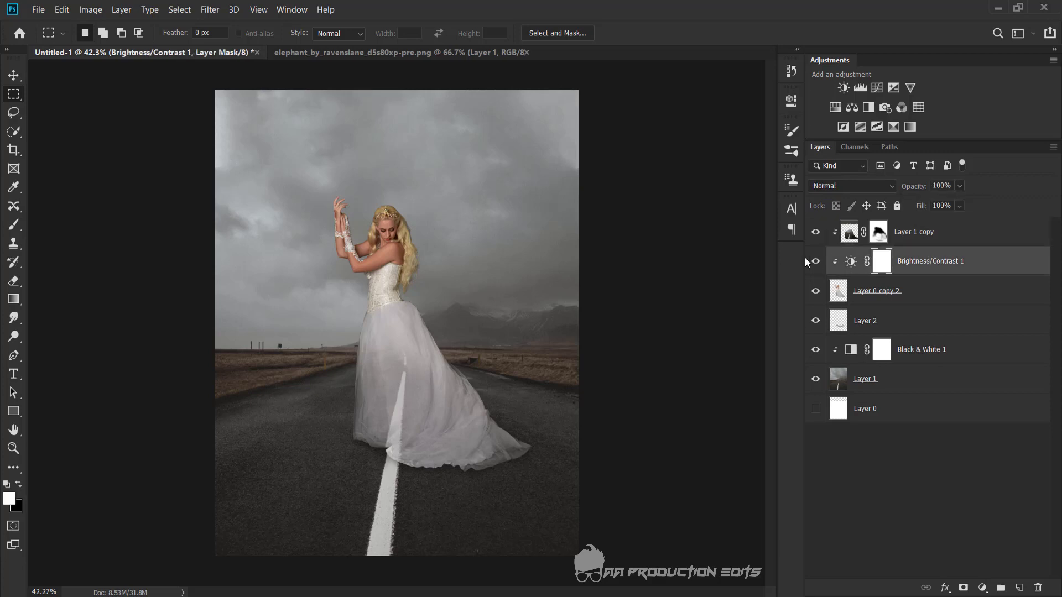
{"action": "left_click", "coordinate": [815, 269]}
{"action": "left_click", "coordinate": [815, 269]}
Pick the Brush tool with black as the painting colour and zoom in on the bride.
{"action": "left_click", "coordinate": [14, 225]}
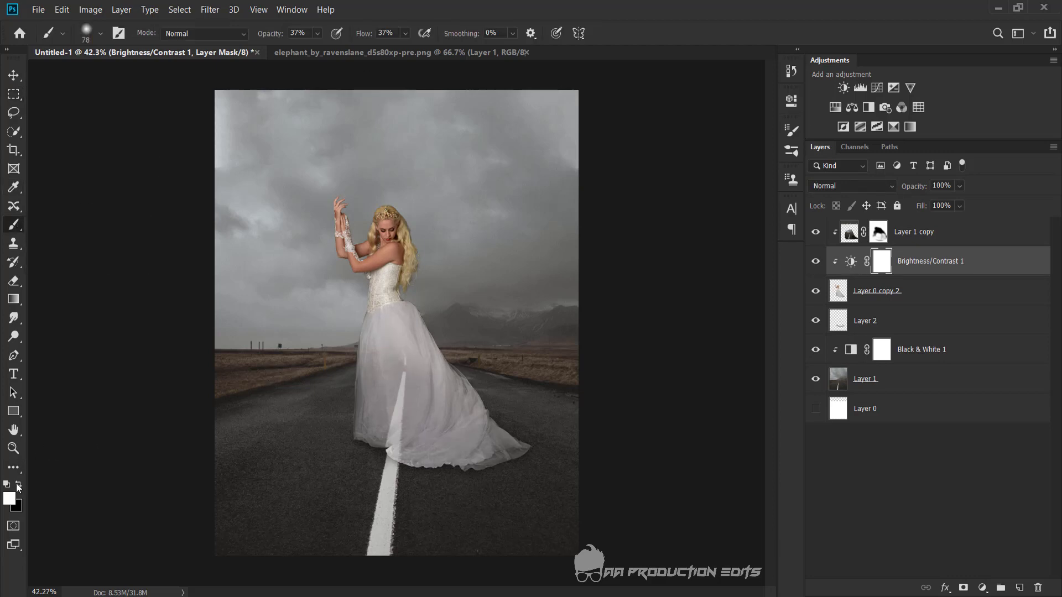
{"action": "left_click", "coordinate": [18, 485]}
{"action": "scroll", "coordinate": [366, 222], "scroll_direction": "up", "scroll_amount": 2}
{"action": "scroll", "coordinate": [366, 223], "scroll_direction": "up", "scroll_amount": 3}
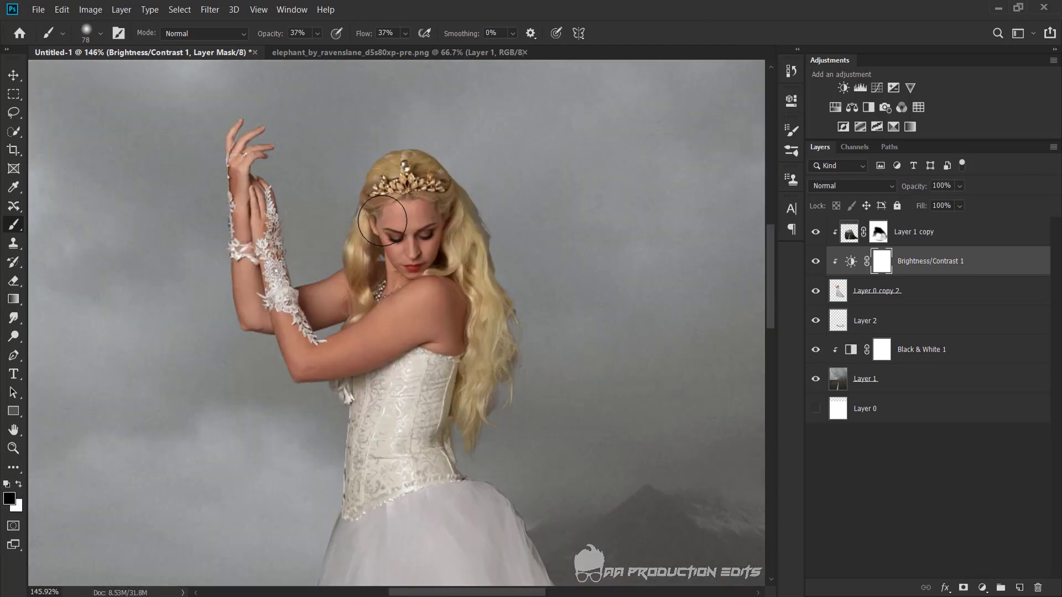
{"action": "scroll", "coordinate": [355, 204], "scroll_direction": "up", "scroll_amount": 3}
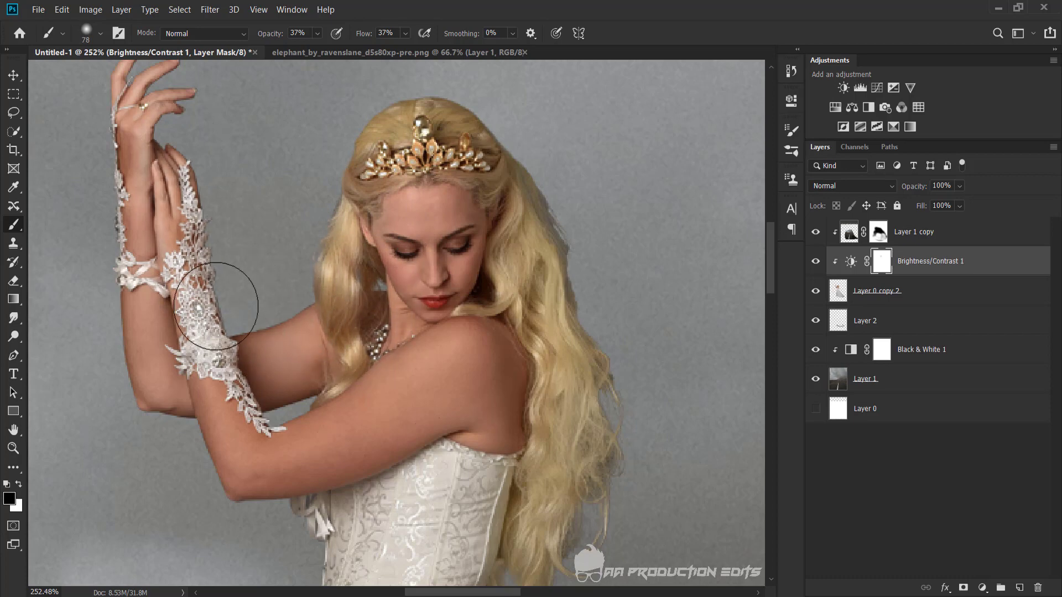
{"action": "left_click_drag", "start_coordinate": [225, 289], "coordinate": [280, 392]}
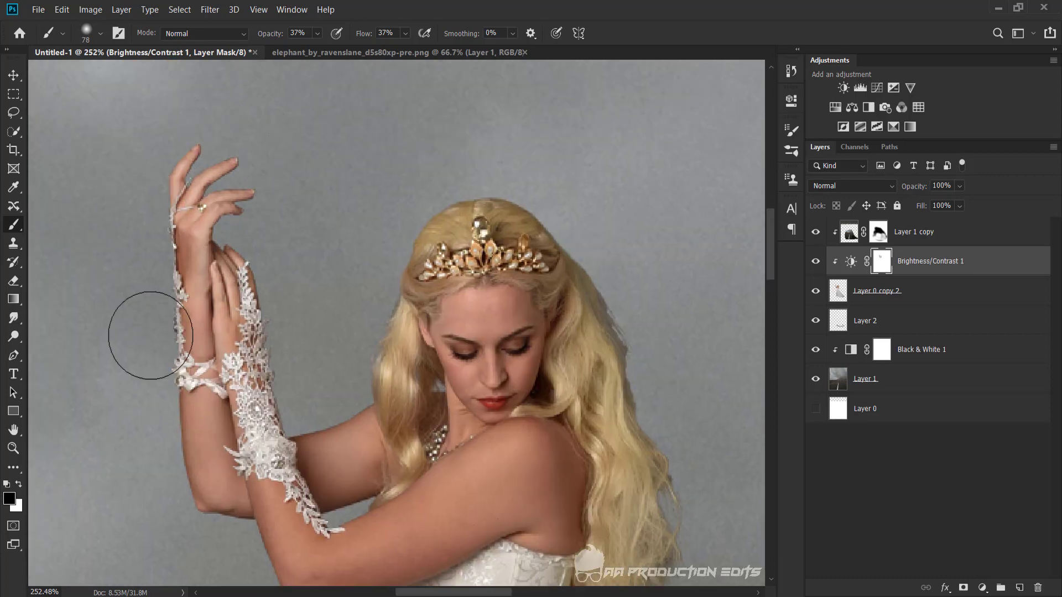
{"action": "left_click_drag", "start_coordinate": [157, 526], "coordinate": [171, 293]}
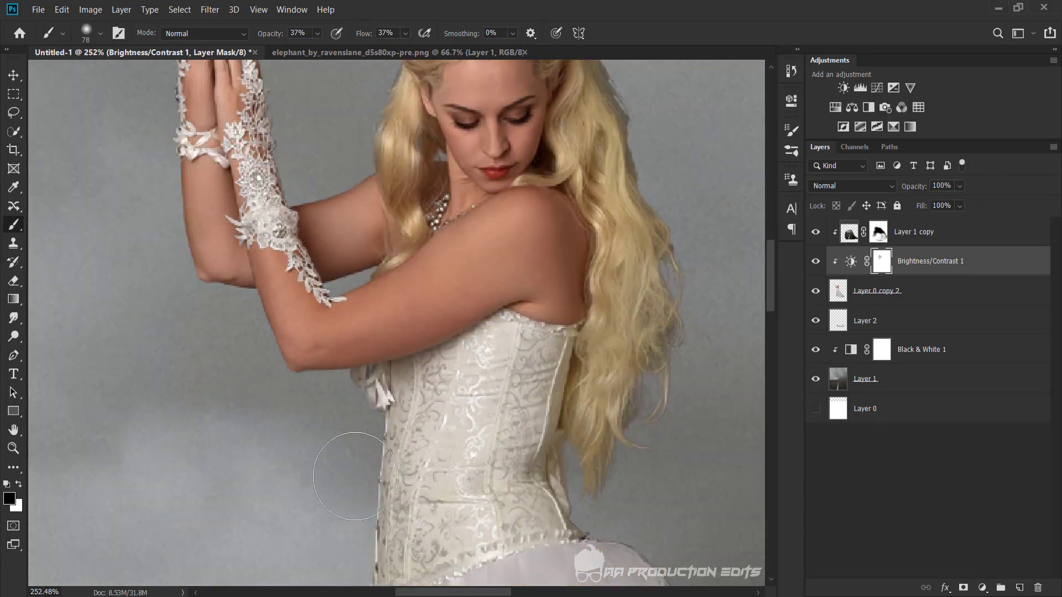
{"action": "scroll", "coordinate": [329, 490], "scroll_direction": "down", "scroll_amount": 3}
{"action": "scroll", "coordinate": [329, 490], "scroll_direction": "down", "scroll_amount": 3}
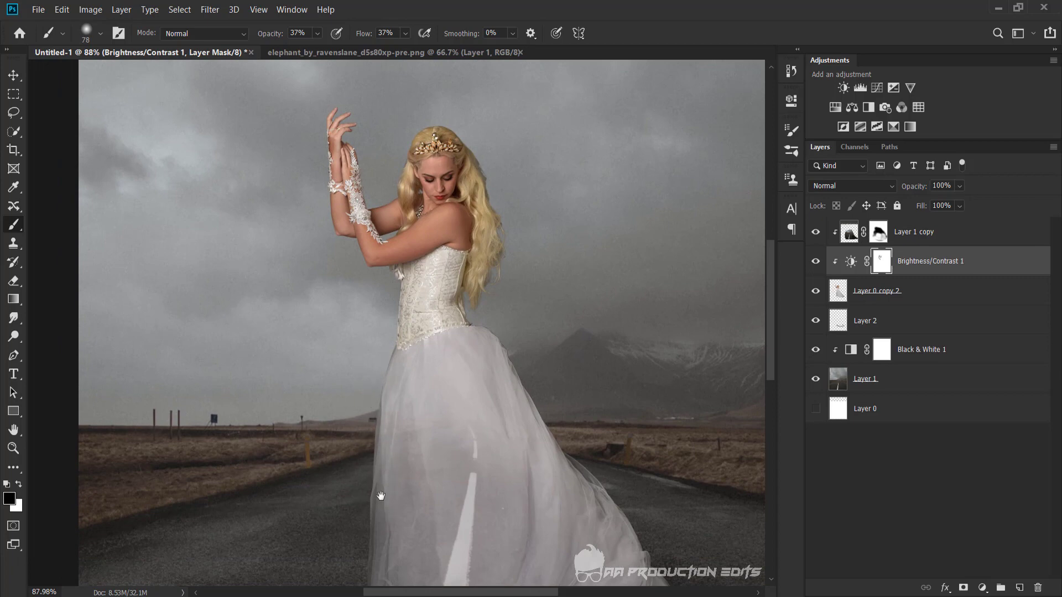
{"action": "left_click_drag", "start_coordinate": [379, 497], "coordinate": [392, 268]}
{"action": "left_click_drag", "start_coordinate": [413, 158], "coordinate": [416, 422]}
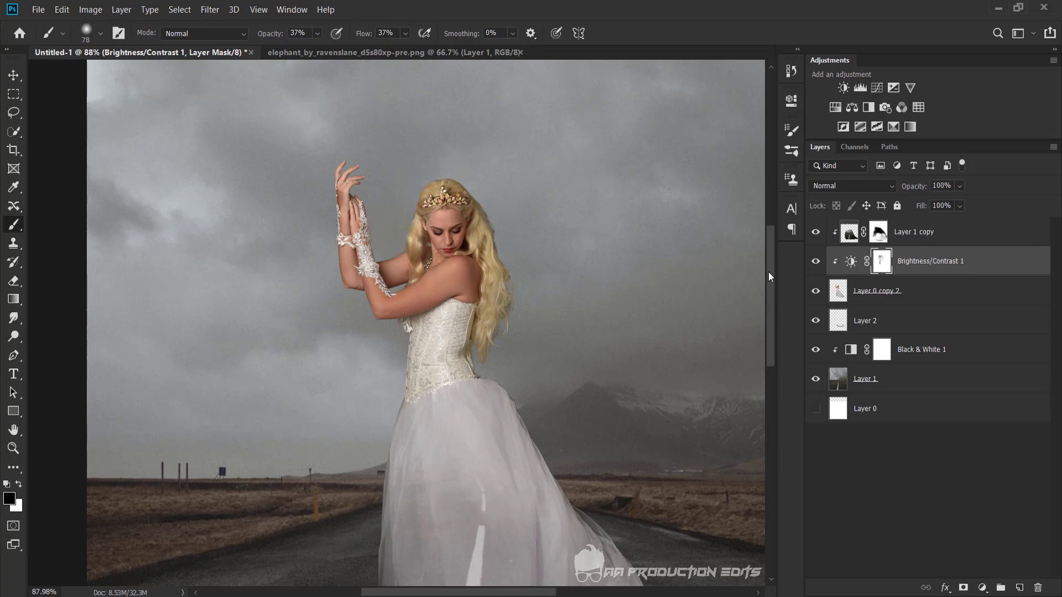
{"action": "scroll", "coordinate": [376, 188], "scroll_direction": "down", "scroll_amount": 2}
Paint the Brightness/Contrast 1 mask along the dress edges with a 117 px brush.
{"action": "right_click", "coordinate": [494, 310]}
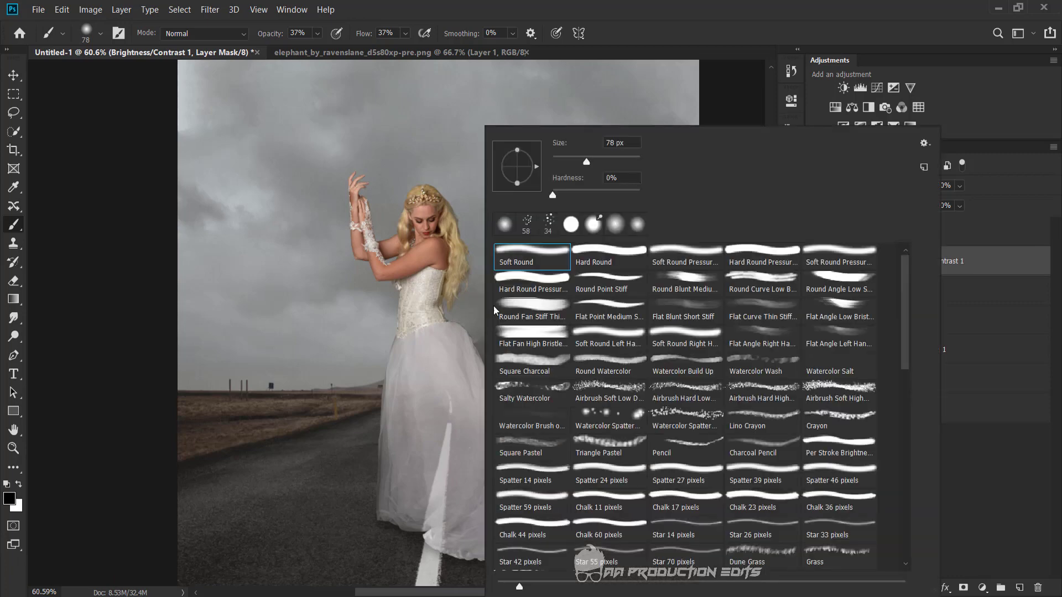
{"action": "left_click", "coordinate": [603, 162]}
{"action": "key", "text": "Return"}
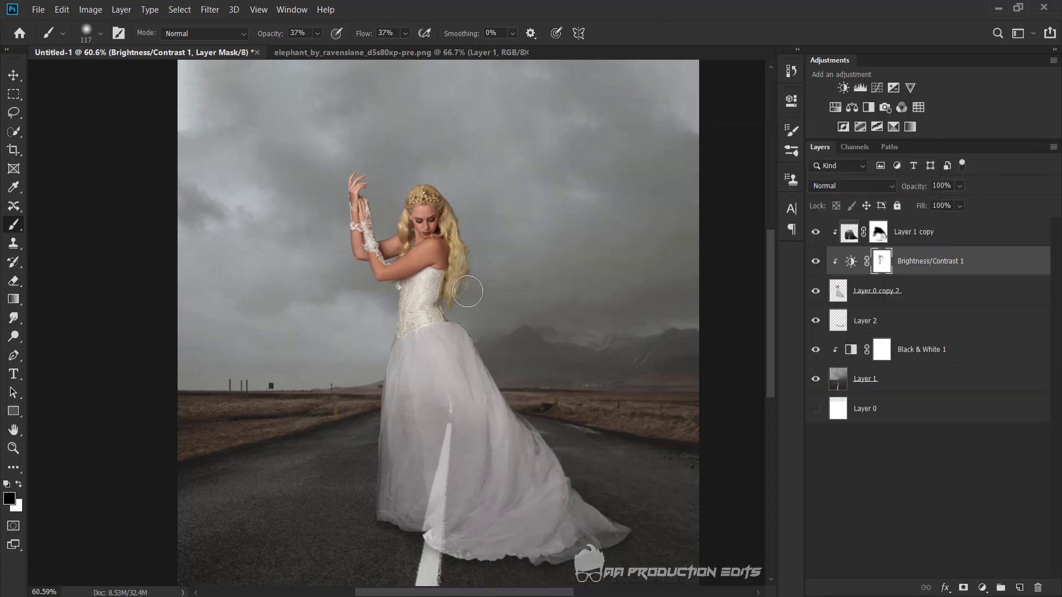
{"action": "mouse_move", "coordinate": [467, 291]}
{"action": "left_mouse_down"}
{"action": "mouse_move", "coordinate": [479, 315]}
{"action": "mouse_move", "coordinate": [467, 332]}
{"action": "mouse_move", "coordinate": [569, 441]}
{"action": "mouse_move", "coordinate": [542, 410]}
{"action": "mouse_move", "coordinate": [629, 532]}
{"action": "left_mouse_up"}
{"action": "mouse_move", "coordinate": [387, 431]}
{"action": "left_mouse_down"}
{"action": "mouse_move", "coordinate": [363, 426]}
{"action": "mouse_move", "coordinate": [376, 355]}
{"action": "left_mouse_up"}
{"action": "left_click_drag", "start_coordinate": [368, 313], "coordinate": [387, 382]}
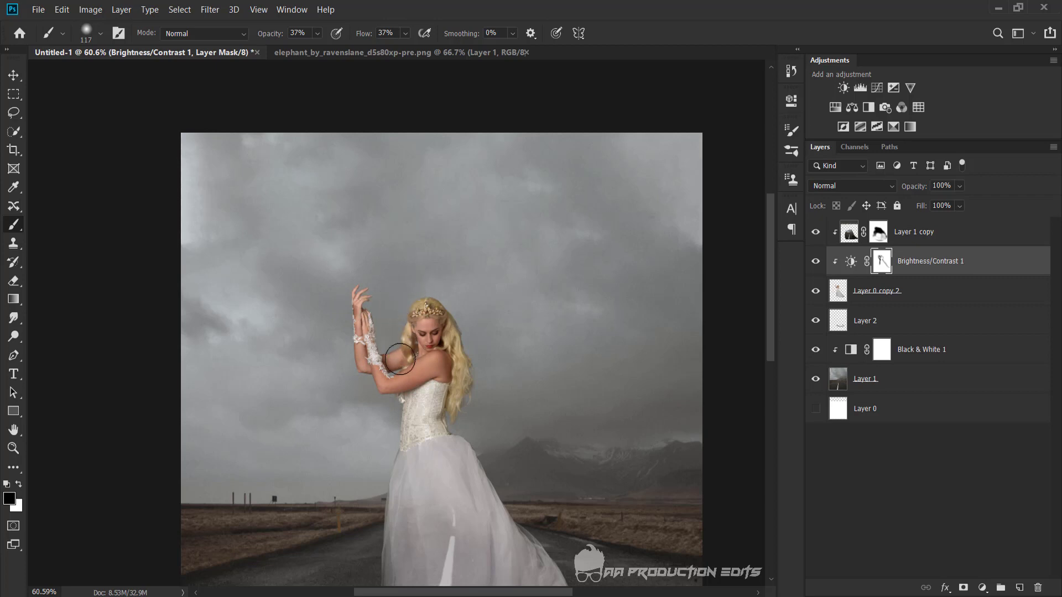
{"action": "scroll", "coordinate": [400, 359], "scroll_direction": "down", "scroll_amount": 3}
{"action": "scroll", "coordinate": [399, 310], "scroll_direction": "up", "scroll_amount": 1}
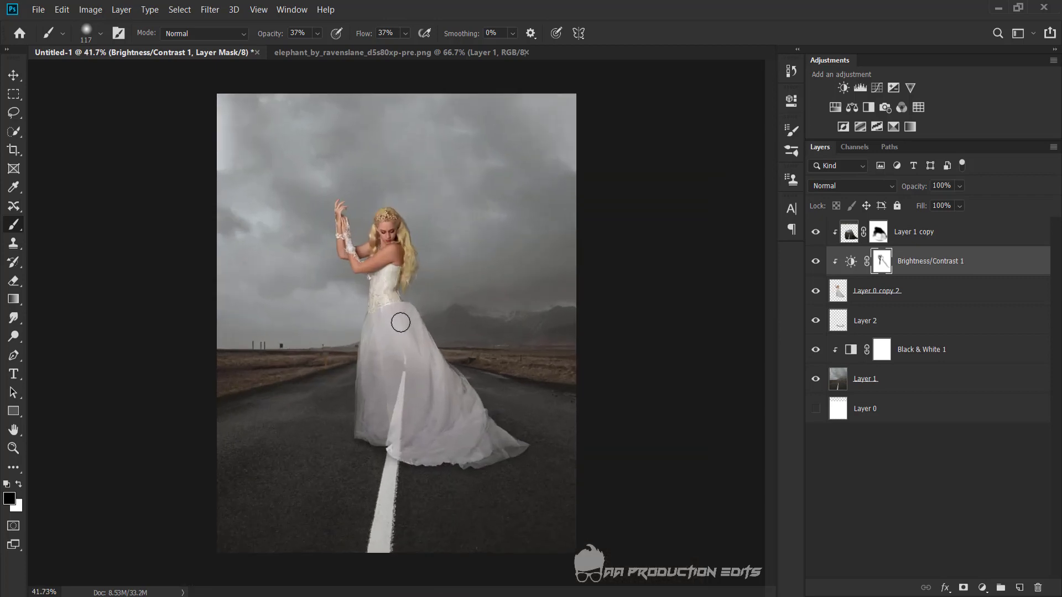
{"action": "scroll", "coordinate": [401, 322], "scroll_direction": "up", "scroll_amount": 1}
{"action": "left_click", "coordinate": [873, 293]}
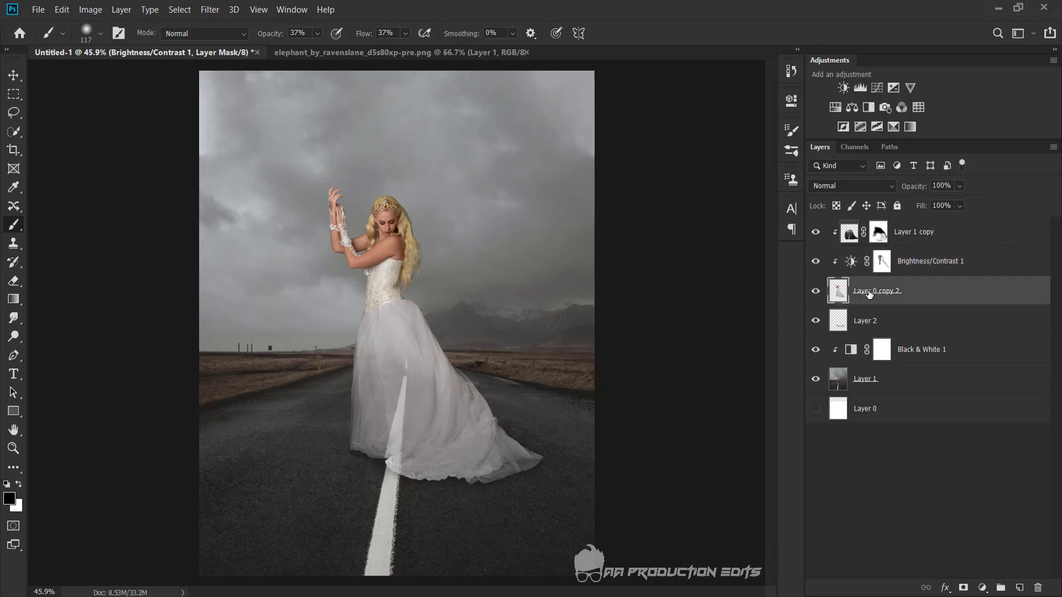
Drag the elephant into Untitled-1 as Layer 3, move it to the top and unclip it.
{"action": "left_click", "coordinate": [332, 53]}
{"action": "left_click", "coordinate": [13, 75]}
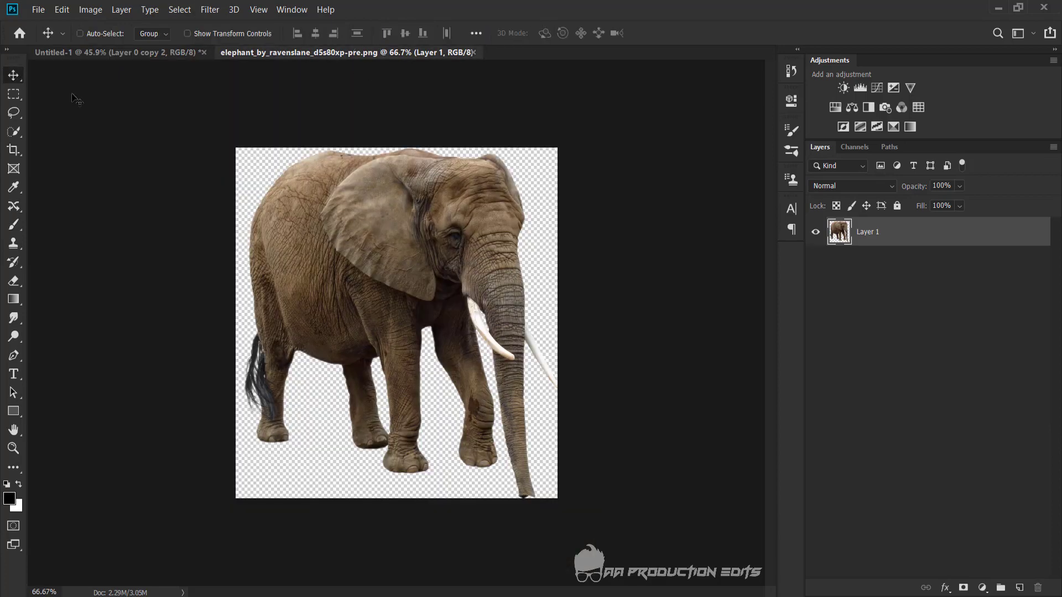
{"action": "left_click_drag", "start_coordinate": [459, 265], "coordinate": [413, 544]}
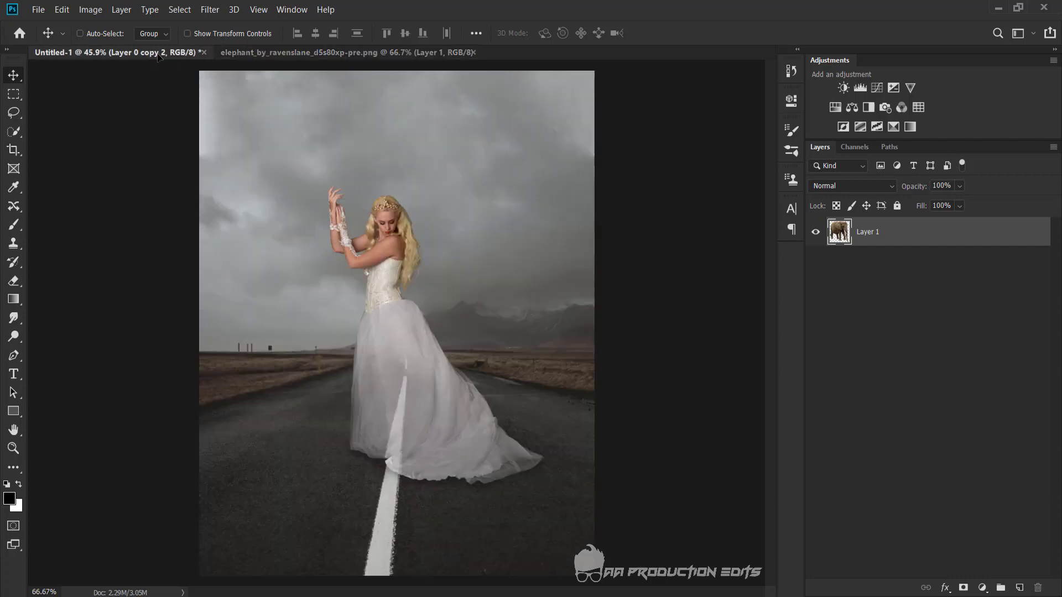
{"action": "left_click_drag", "start_coordinate": [413, 544], "coordinate": [406, 485]}
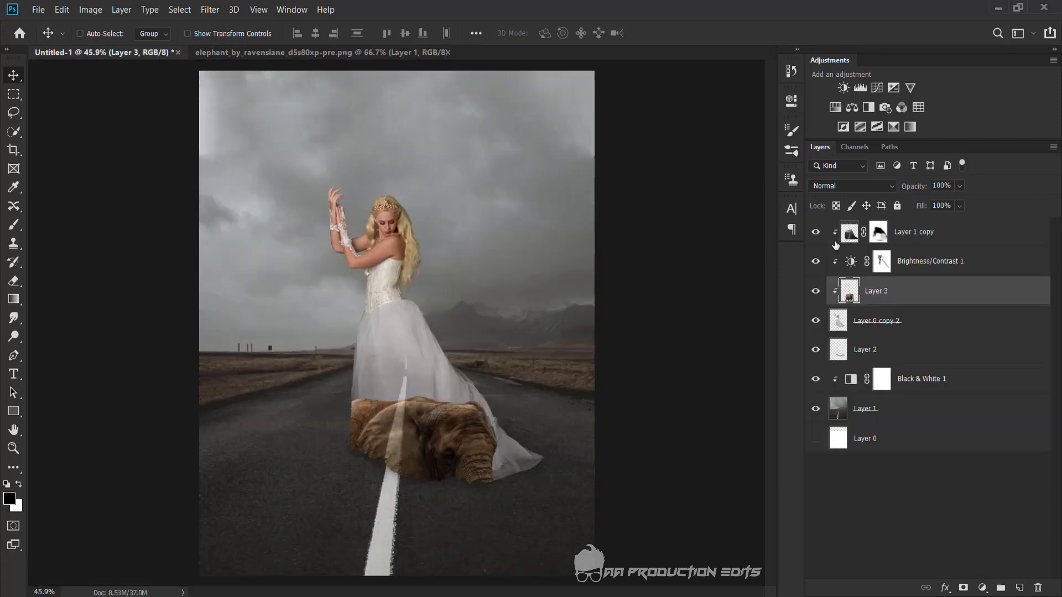
{"action": "mouse_move", "coordinate": [901, 293]}
{"action": "left_mouse_down"}
{"action": "mouse_move", "coordinate": [899, 205]}
{"action": "mouse_move", "coordinate": [897, 215]}
{"action": "left_mouse_up"}
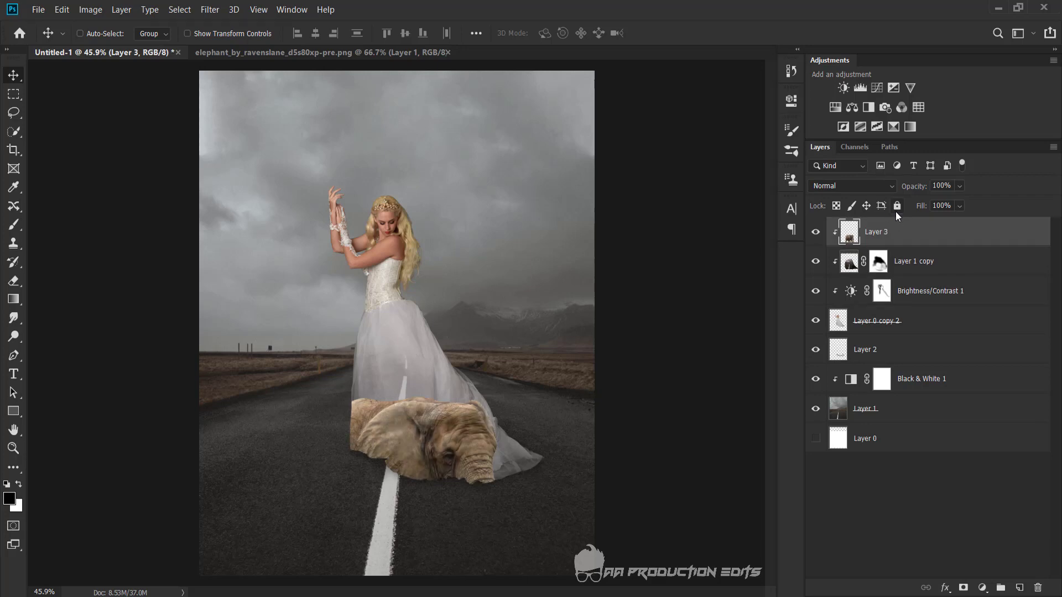
{"action": "left_click", "coordinate": [835, 241], "text": "alt"}
Flip the elephant horizontally, scale it to about 38% and place it beside the dress hem.
{"action": "key", "text": "ctrl+t"}
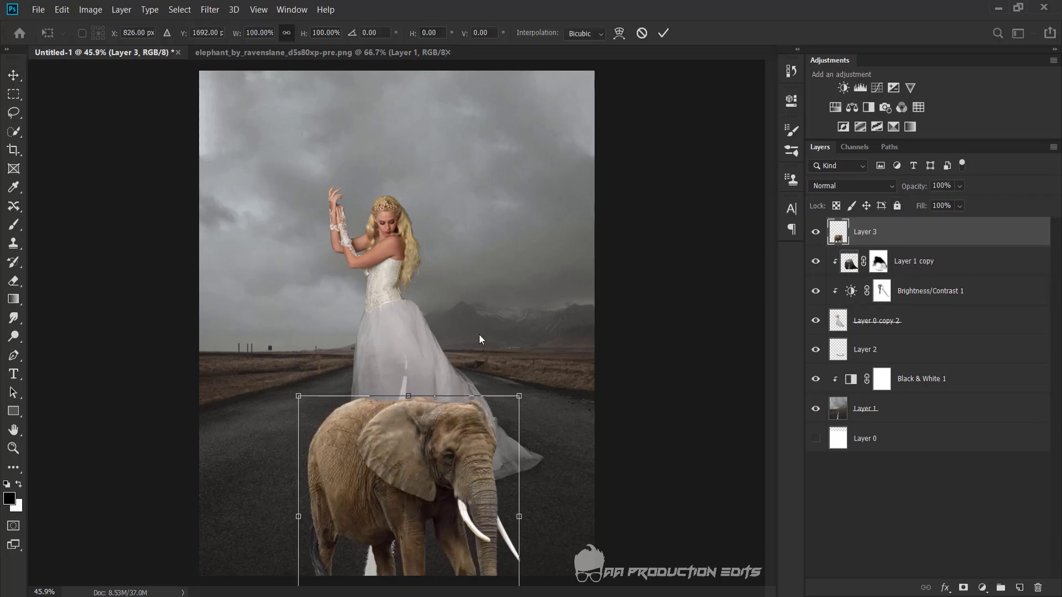
{"action": "right_click", "coordinate": [464, 228]}
{"action": "left_click", "coordinate": [512, 405]}
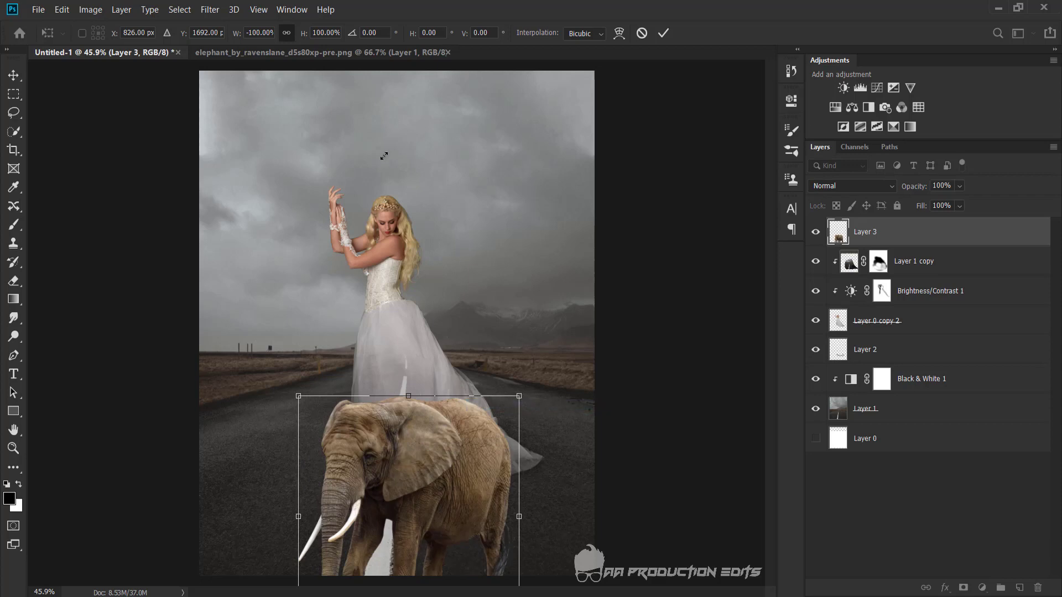
{"action": "left_click_drag", "start_coordinate": [305, 37], "coordinate": [266, 53]}
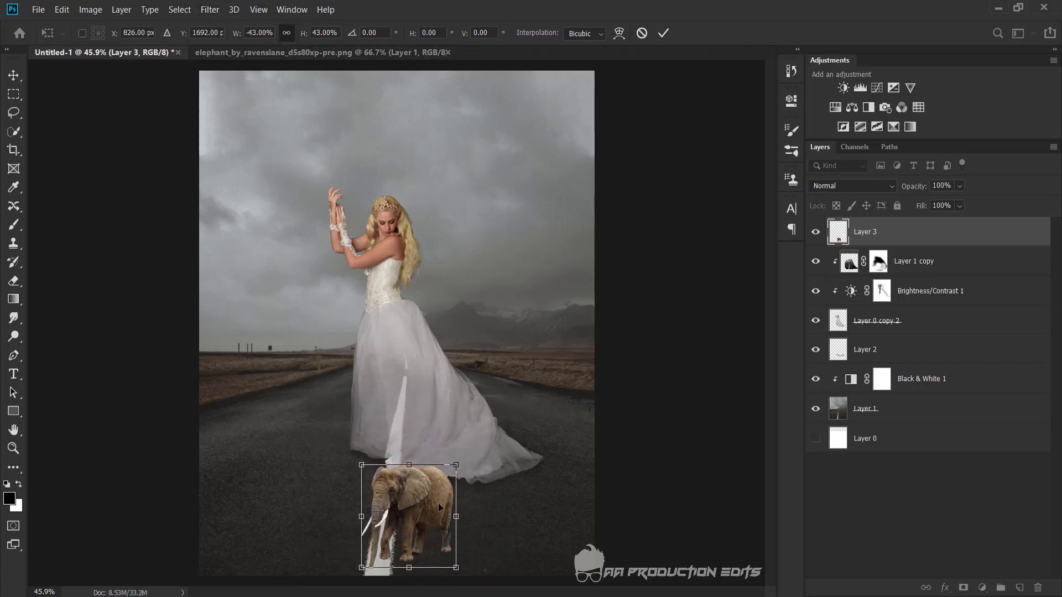
{"action": "left_click_drag", "start_coordinate": [438, 503], "coordinate": [406, 413]}
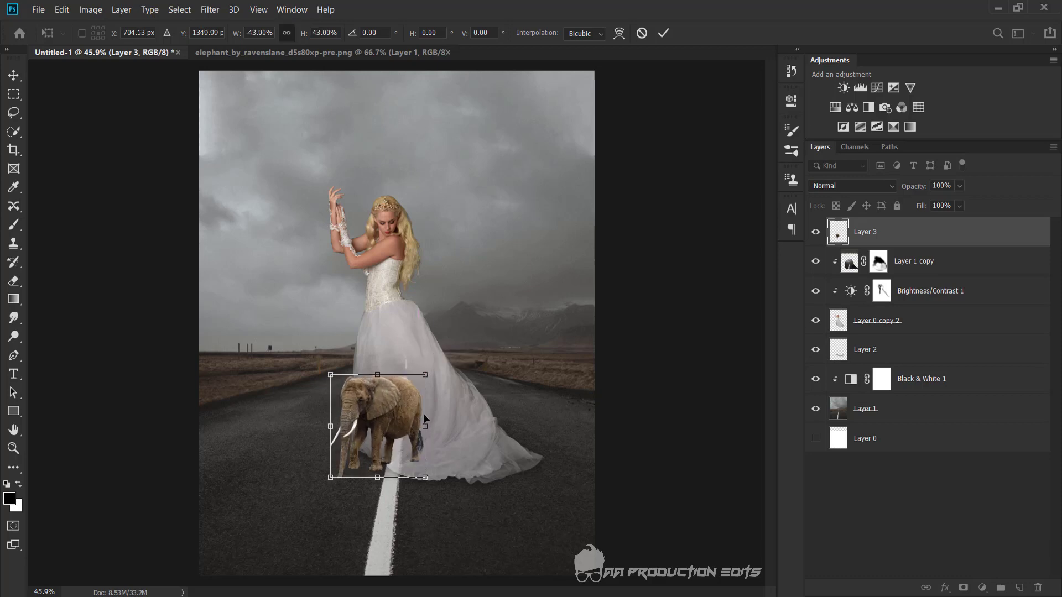
{"action": "left_click_drag", "start_coordinate": [308, 40], "coordinate": [304, 48]}
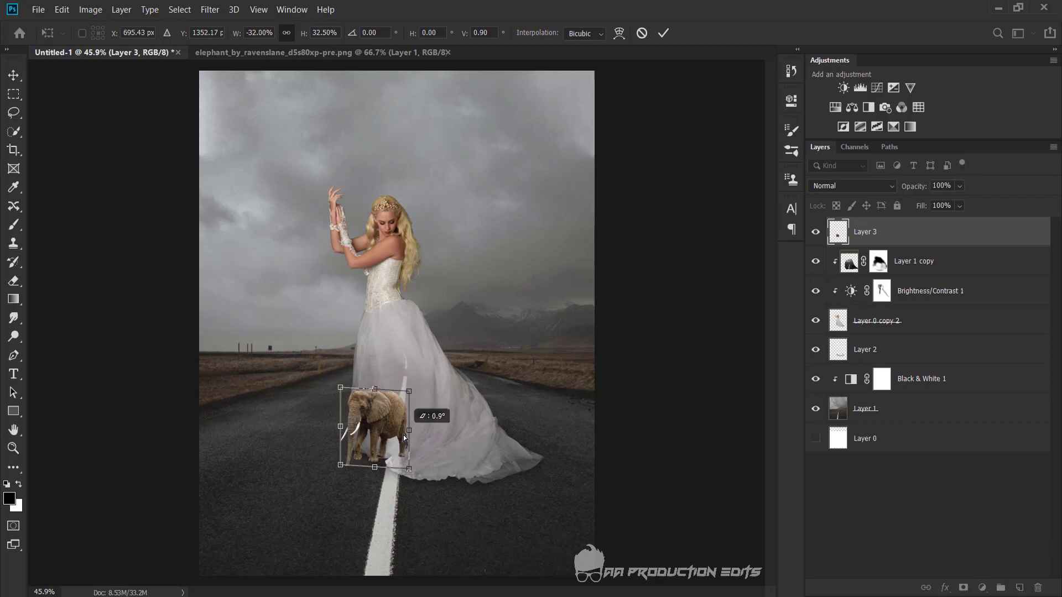
{"action": "left_click_drag", "start_coordinate": [391, 419], "coordinate": [389, 426]}
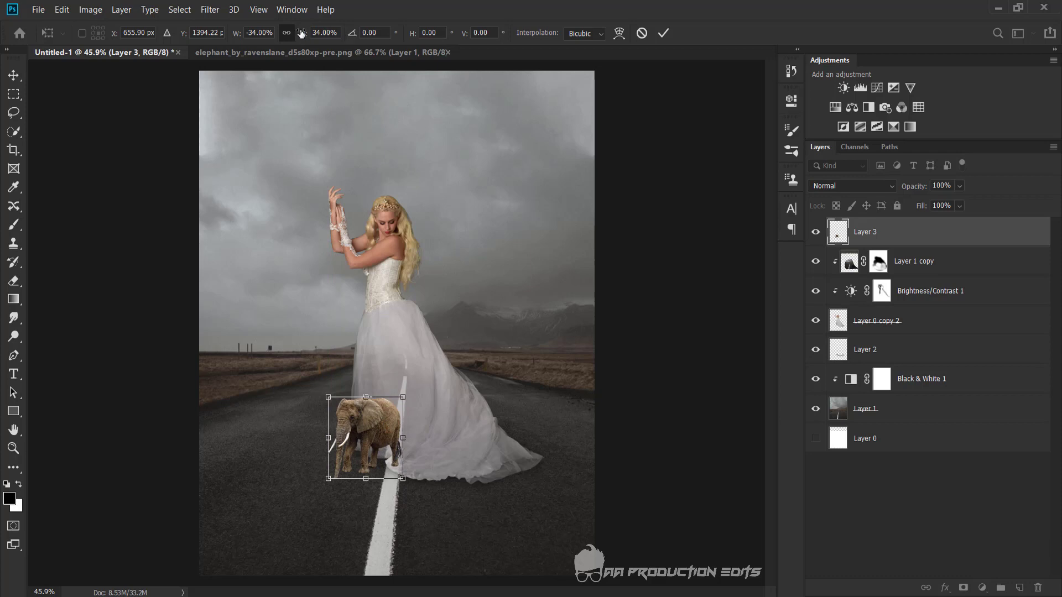
{"action": "left_click_drag", "start_coordinate": [301, 33], "coordinate": [304, 36]}
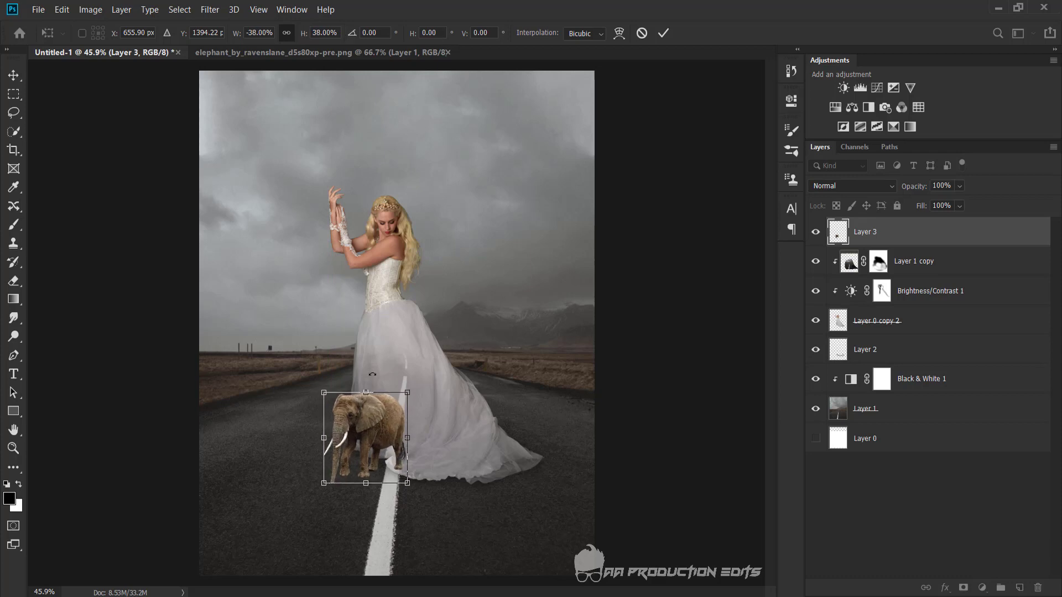
{"action": "left_click_drag", "start_coordinate": [389, 426], "coordinate": [388, 426]}
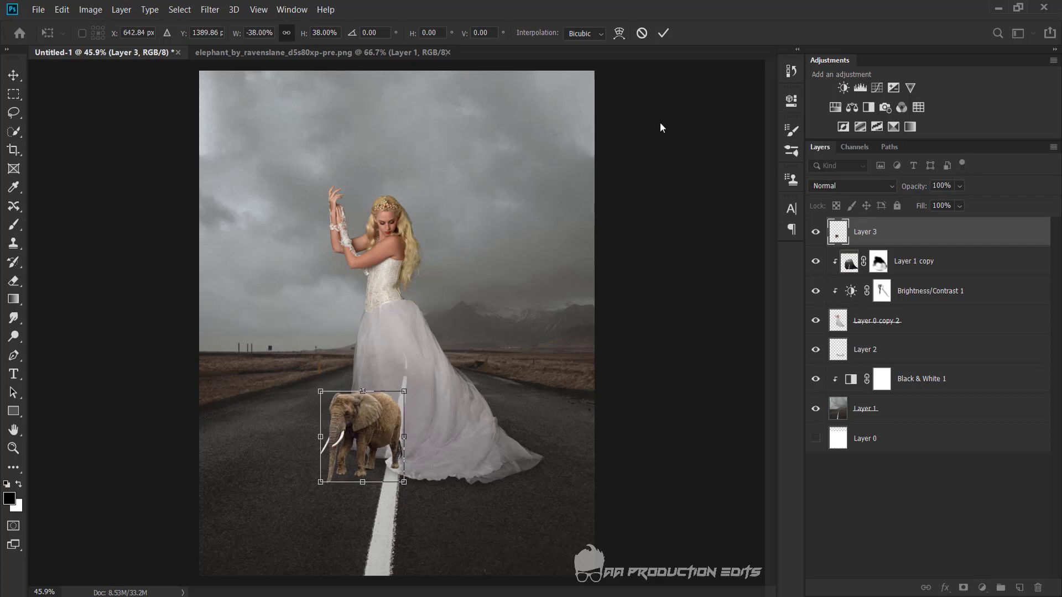
{"action": "left_click", "coordinate": [666, 32]}
Zoom and pan around the elephant's legs and the road to check its placement.
{"action": "scroll", "coordinate": [426, 464], "scroll_direction": "up", "scroll_amount": 3}
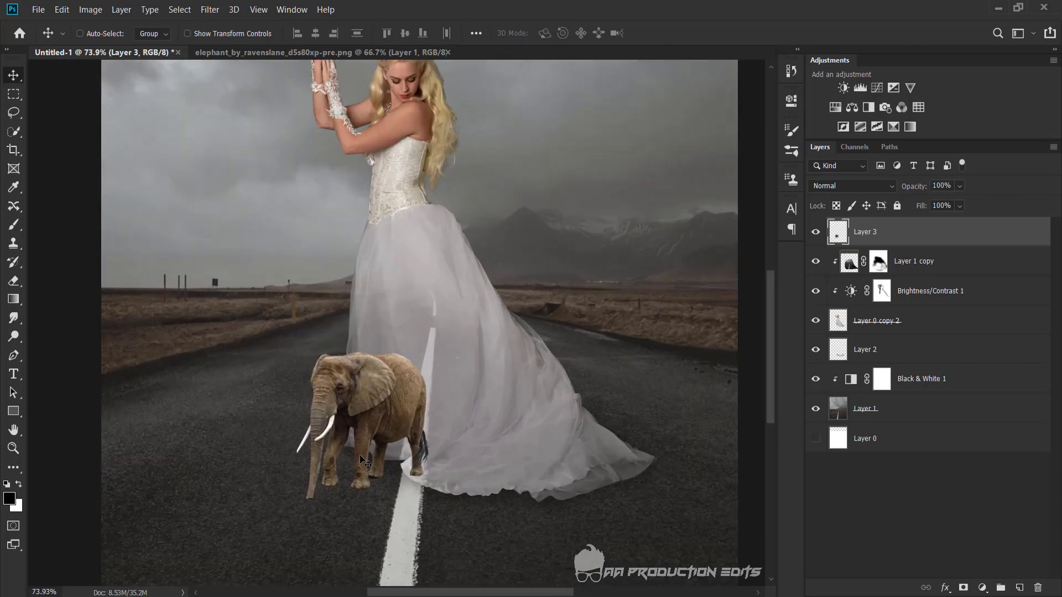
{"action": "scroll", "coordinate": [426, 464], "scroll_direction": "up", "scroll_amount": 3}
{"action": "scroll", "coordinate": [423, 459], "scroll_direction": "up", "scroll_amount": 2}
{"action": "scroll", "coordinate": [415, 464], "scroll_direction": "up", "scroll_amount": 2}
{"action": "scroll", "coordinate": [412, 471], "scroll_direction": "up", "scroll_amount": 2}
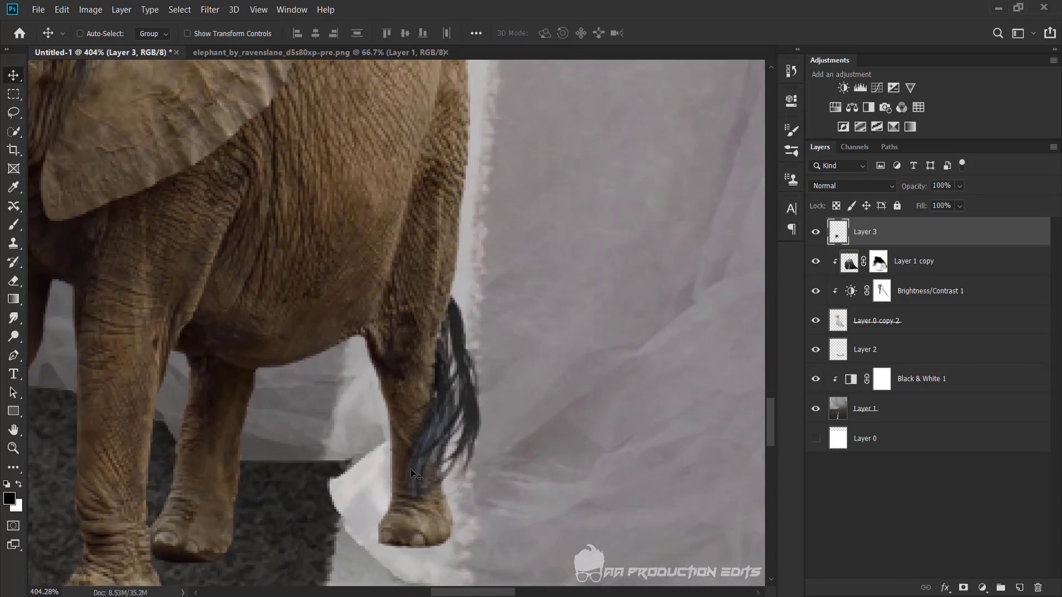
{"action": "mouse_move", "coordinate": [399, 496]}
{"action": "left_mouse_down"}
{"action": "mouse_move", "coordinate": [474, 320]}
{"action": "mouse_move", "coordinate": [500, 295]}
{"action": "left_mouse_up"}
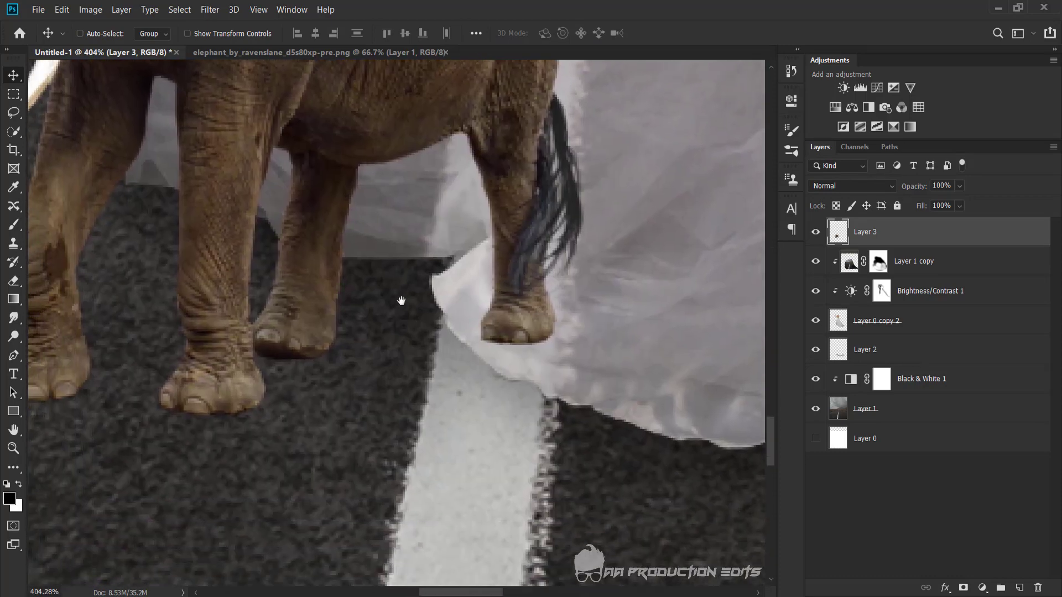
{"action": "left_click_drag", "start_coordinate": [404, 301], "coordinate": [481, 306]}
{"action": "scroll", "coordinate": [390, 306], "scroll_direction": "down", "scroll_amount": 3}
{"action": "scroll", "coordinate": [390, 307], "scroll_direction": "down", "scroll_amount": 3}
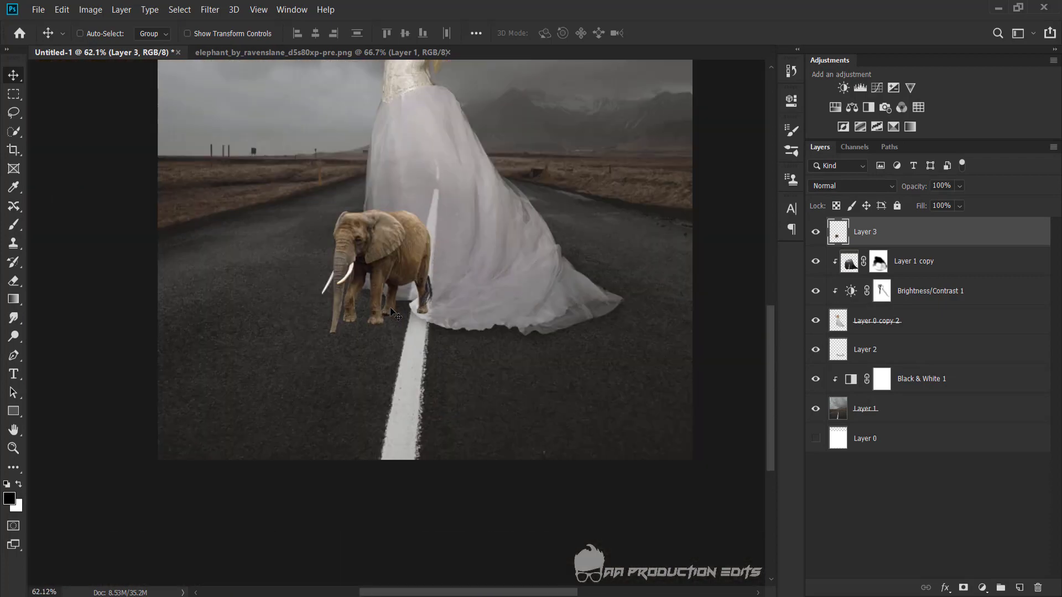
{"action": "scroll", "coordinate": [392, 311], "scroll_direction": "down", "scroll_amount": 1}
{"action": "scroll", "coordinate": [392, 310], "scroll_direction": "up", "scroll_amount": 1}
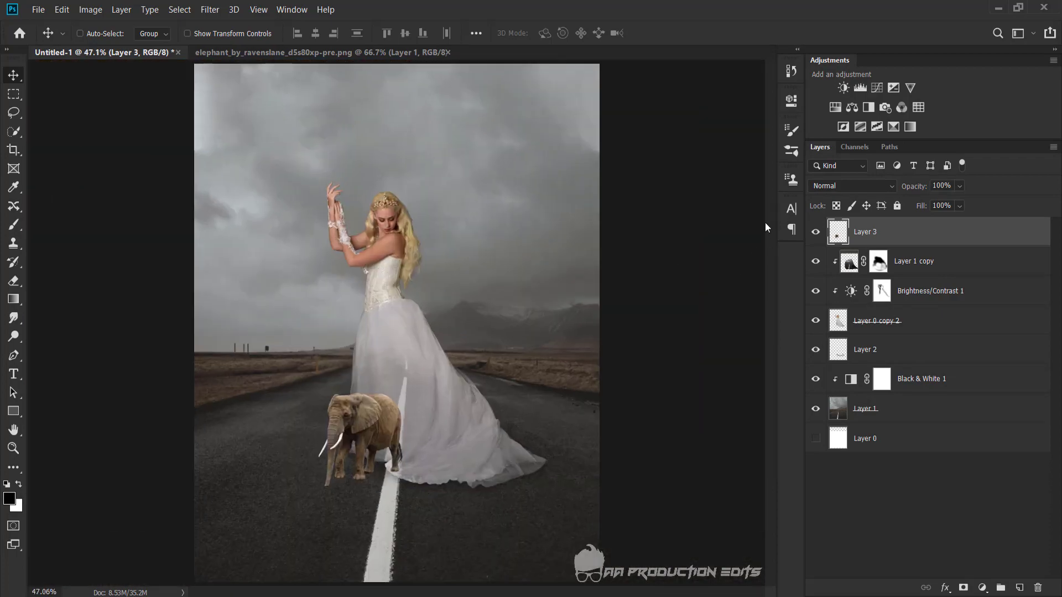
{"action": "scroll", "coordinate": [437, 280], "scroll_direction": "down", "scroll_amount": 1}
{"action": "scroll", "coordinate": [438, 280], "scroll_direction": "up", "scroll_amount": 1}
Add a Brightness/Contrast adjustment clipped to the elephant with Brightness -9 and Contrast 25.
{"action": "left_click", "coordinate": [843, 87]}
{"action": "left_click", "coordinate": [671, 330]}
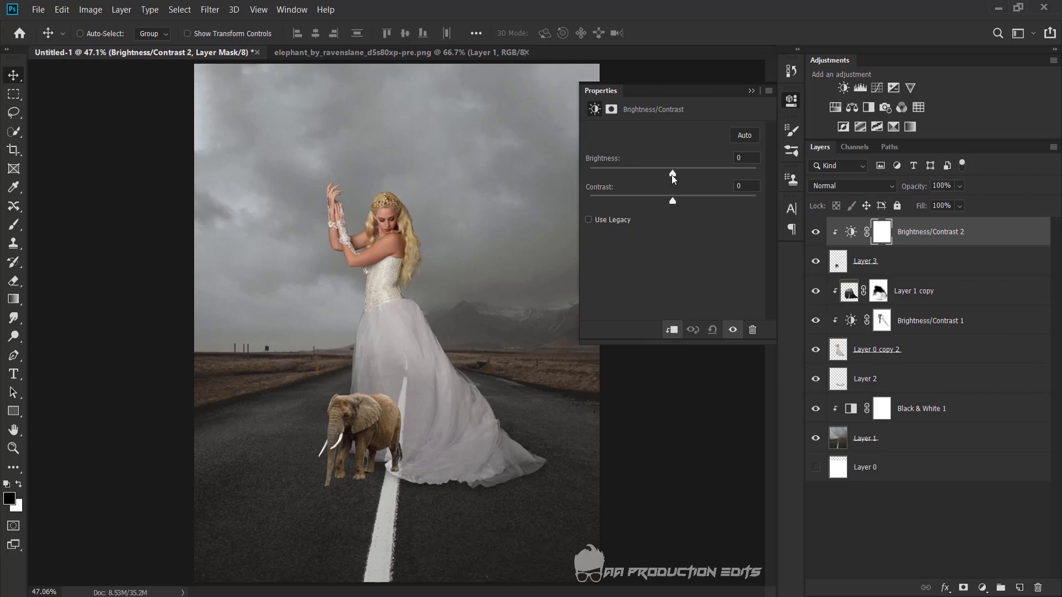
{"action": "mouse_move", "coordinate": [671, 174]}
{"action": "left_mouse_down"}
{"action": "mouse_move", "coordinate": [687, 174]}
{"action": "mouse_move", "coordinate": [682, 202]}
{"action": "mouse_move", "coordinate": [704, 202]}
{"action": "left_mouse_up"}
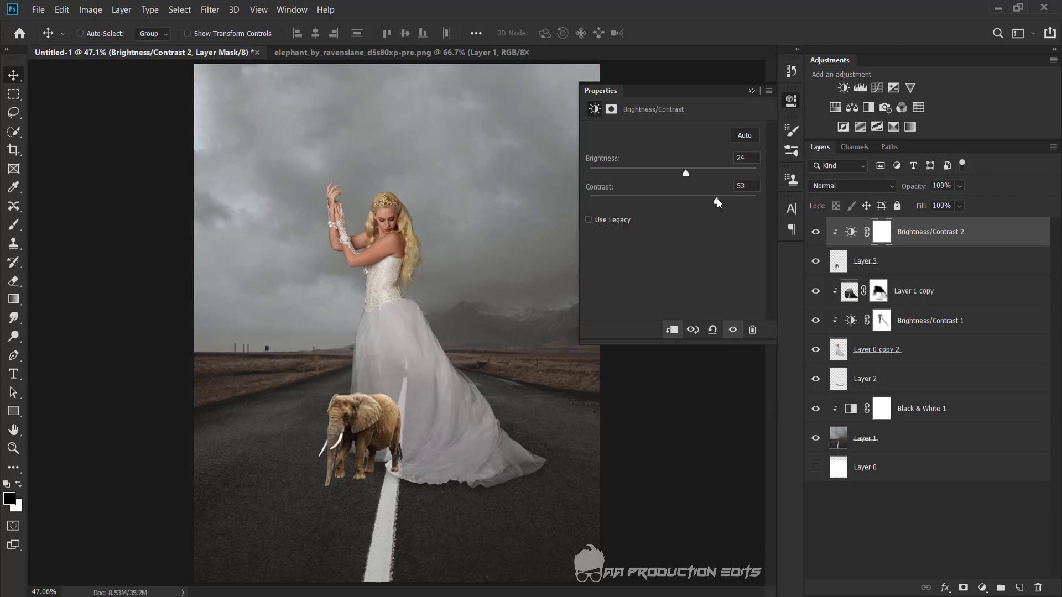
{"action": "mouse_move", "coordinate": [682, 201]}
{"action": "left_mouse_down"}
{"action": "mouse_move", "coordinate": [694, 202]}
{"action": "mouse_move", "coordinate": [669, 175]}
{"action": "left_mouse_up"}
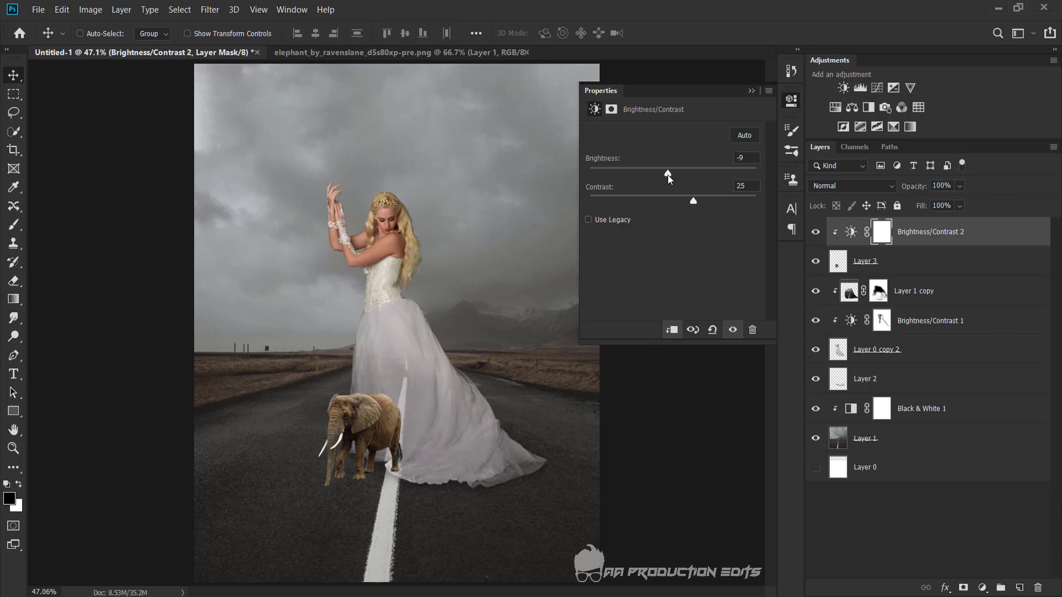
{"action": "left_click", "coordinate": [749, 93]}
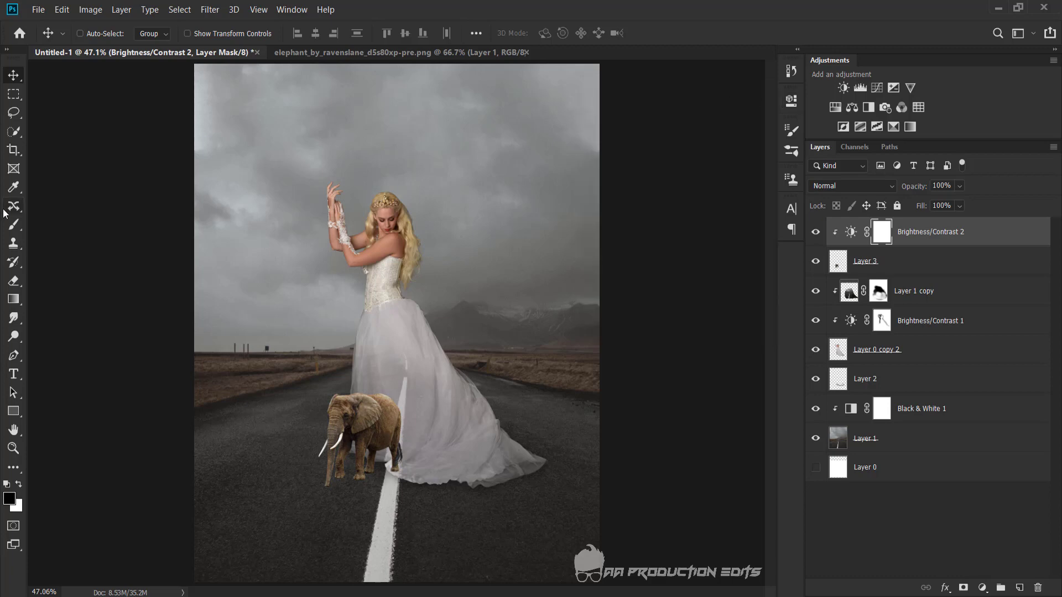
Paint a small area of the adjustment's mask near the dress hem with the Brush tool.
{"action": "right_click", "coordinate": [13, 224]}
{"action": "left_click", "coordinate": [55, 225]}
{"action": "scroll", "coordinate": [351, 390], "scroll_direction": "up", "scroll_amount": 2}
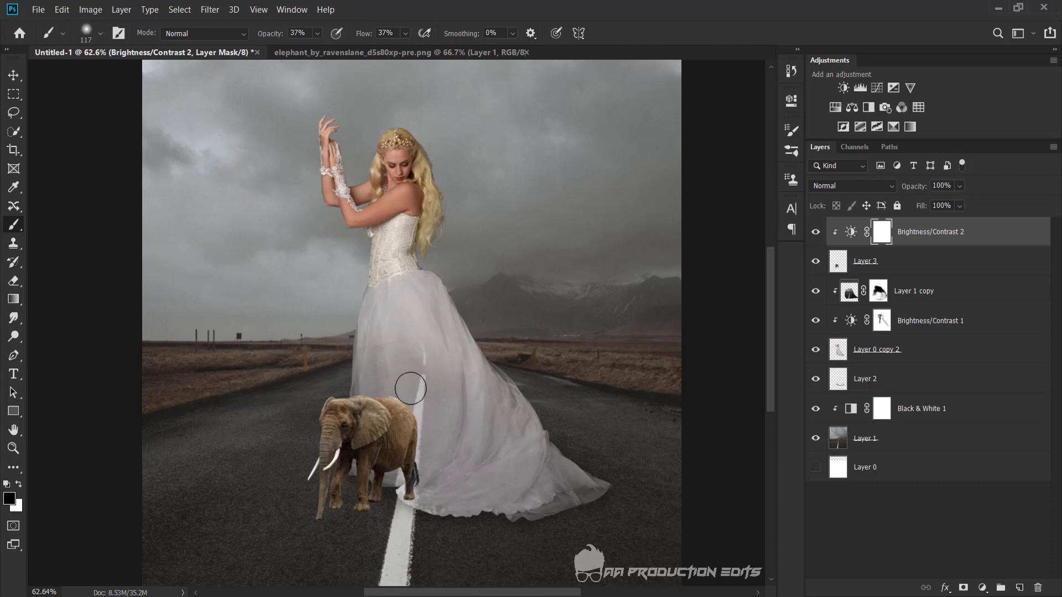
{"action": "left_click_drag", "start_coordinate": [426, 419], "coordinate": [350, 391]}
{"action": "scroll", "coordinate": [440, 424], "scroll_direction": "down", "scroll_amount": 2}
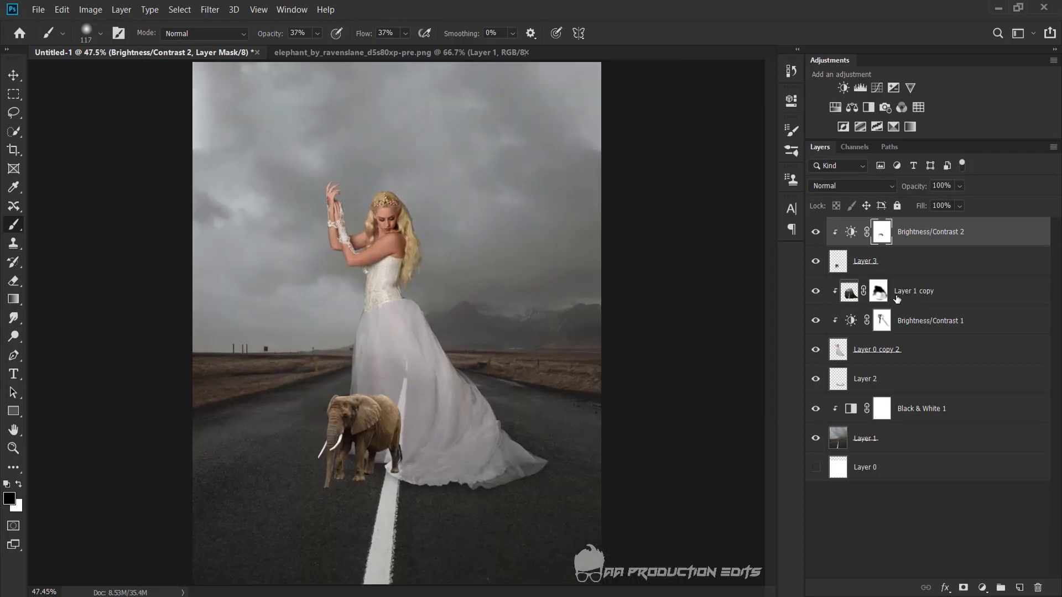
Add a new shadow layer and dab soft black on the road with a soft round brush at 100% flow.
{"action": "left_click", "coordinate": [934, 291]}
{"action": "left_click", "coordinate": [1019, 588]}
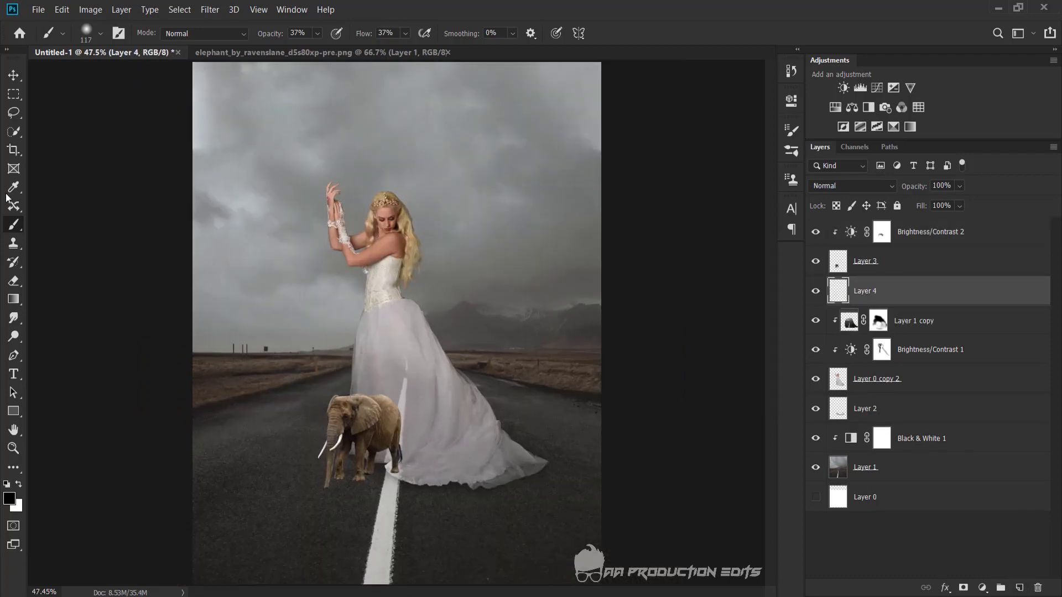
{"action": "scroll", "coordinate": [365, 492], "scroll_direction": "up", "scroll_amount": 8}
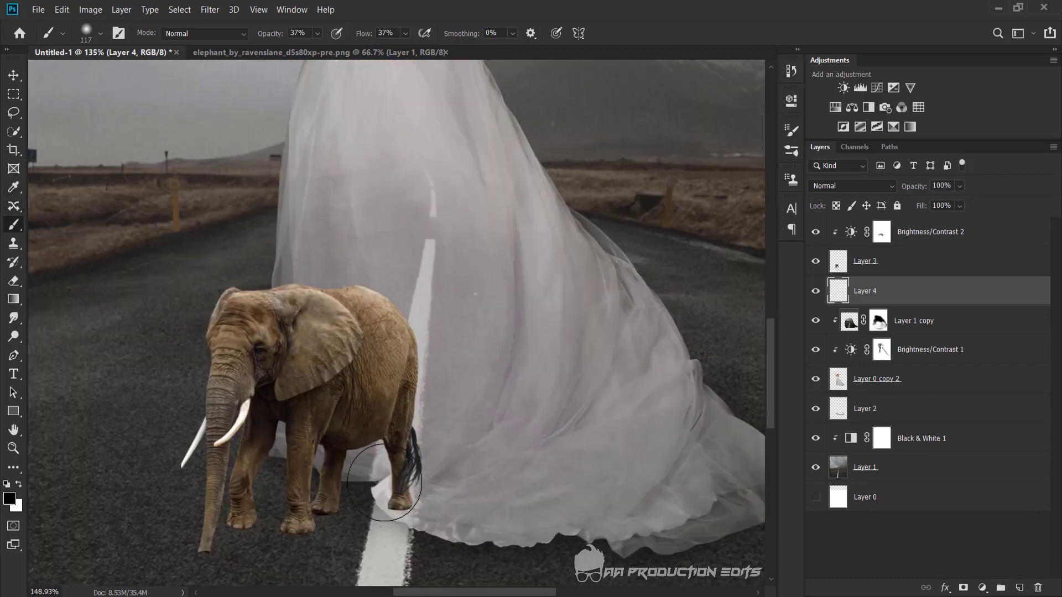
{"action": "left_click_drag", "start_coordinate": [455, 310], "coordinate": [455, 275]}
{"action": "right_click", "coordinate": [359, 318]}
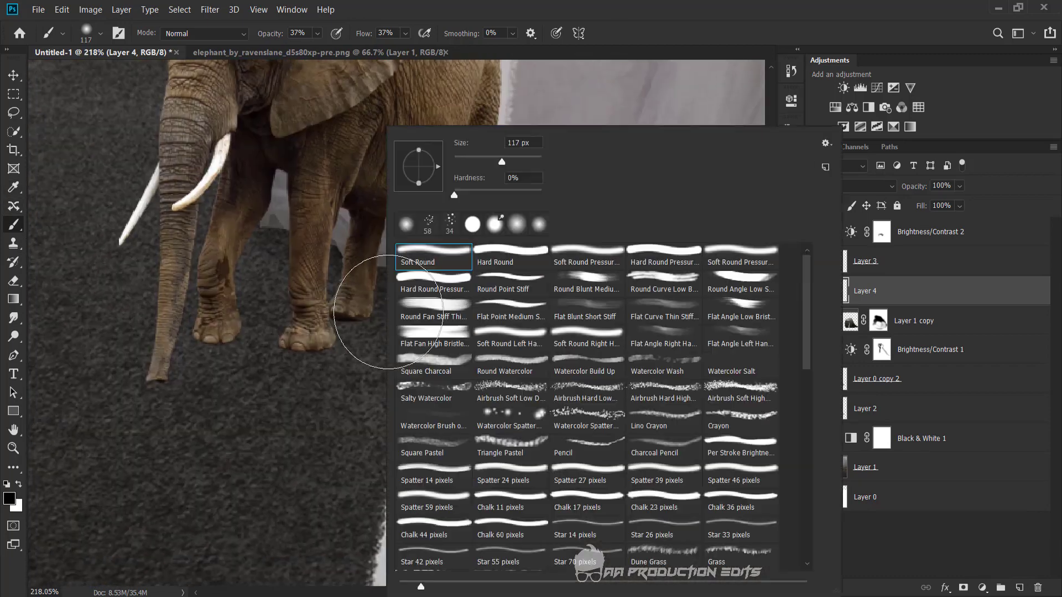
{"action": "left_click", "coordinate": [476, 160]}
{"action": "key", "text": "Return"}
{"action": "scroll", "coordinate": [442, 336], "scroll_direction": "up", "scroll_amount": 1}
{"action": "scroll", "coordinate": [442, 337], "scroll_direction": "up", "scroll_amount": 1}
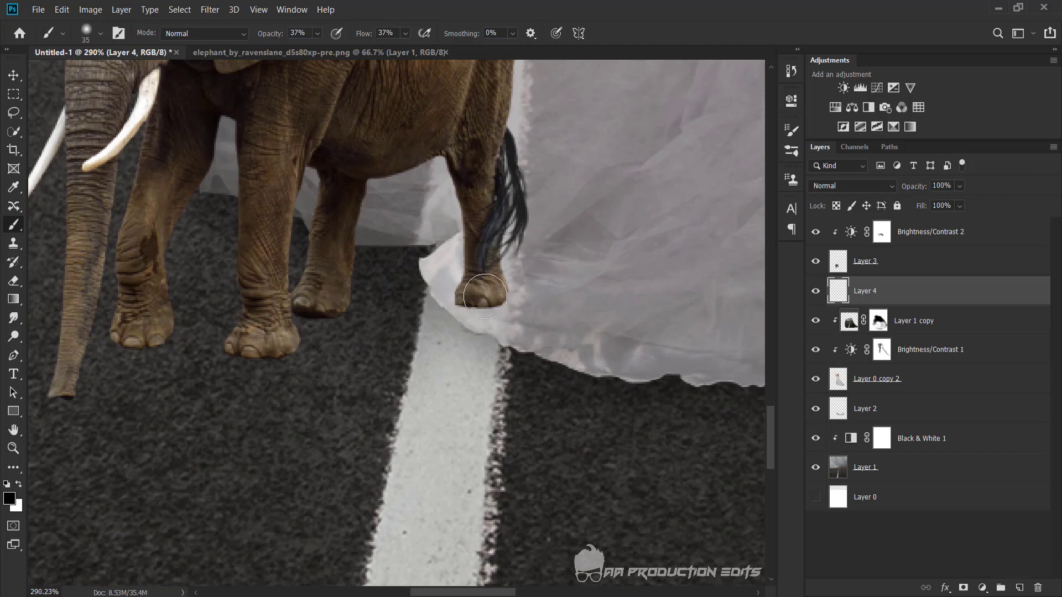
{"action": "key", "text": "ctrl+z"}
{"action": "left_click_drag", "start_coordinate": [365, 37], "coordinate": [418, 36]}
{"action": "left_click", "coordinate": [427, 378]}
Move the dab under the elephant, paint shadow beneath its feet and trunk, and set opacity to 27%.
{"action": "key", "text": "ctrl+t"}
{"action": "mouse_move", "coordinate": [462, 391]}
{"action": "left_mouse_down"}
{"action": "mouse_move", "coordinate": [515, 316]}
{"action": "mouse_move", "coordinate": [571, 302]}
{"action": "mouse_move", "coordinate": [529, 312]}
{"action": "left_mouse_up"}
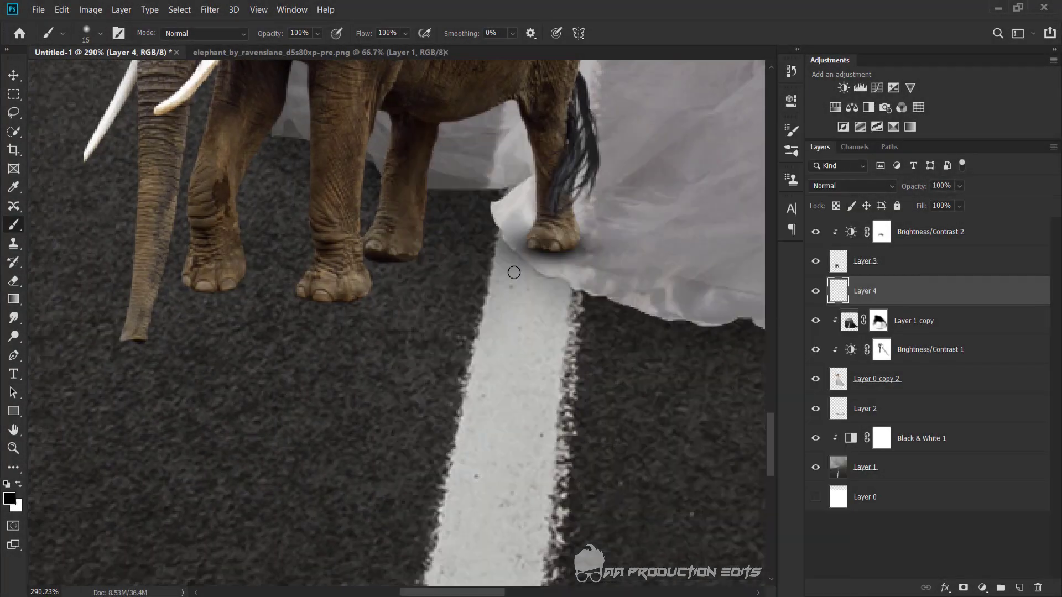
{"action": "key", "text": "bracketright"}
{"action": "key", "text": "bracketright"}
{"action": "mouse_move", "coordinate": [514, 272]}
{"action": "left_mouse_down"}
{"action": "mouse_move", "coordinate": [420, 287]}
{"action": "mouse_move", "coordinate": [391, 268]}
{"action": "mouse_move", "coordinate": [356, 282]}
{"action": "mouse_move", "coordinate": [200, 285]}
{"action": "mouse_move", "coordinate": [332, 289]}
{"action": "mouse_move", "coordinate": [166, 350]}
{"action": "mouse_move", "coordinate": [37, 320]}
{"action": "left_mouse_up"}
{"action": "key", "text": "bracketright"}
{"action": "key", "text": "bracketright"}
{"action": "key", "text": "bracketright"}
{"action": "scroll", "coordinate": [208, 320], "scroll_direction": "down", "scroll_amount": 5}
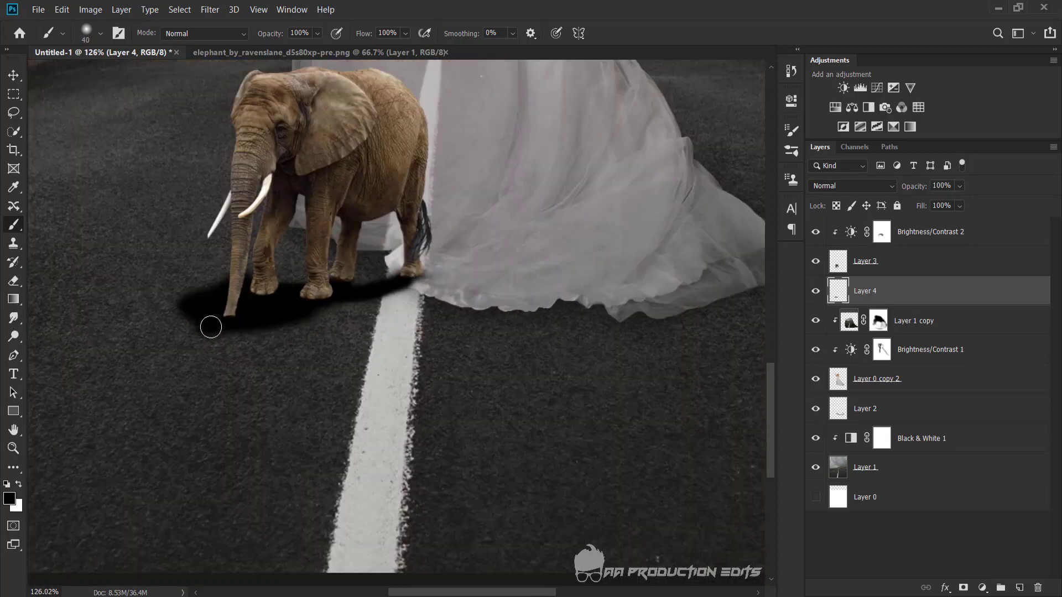
{"action": "left_click_drag", "start_coordinate": [208, 326], "coordinate": [236, 306]}
{"action": "left_click_drag", "start_coordinate": [922, 204], "coordinate": [929, 204]}
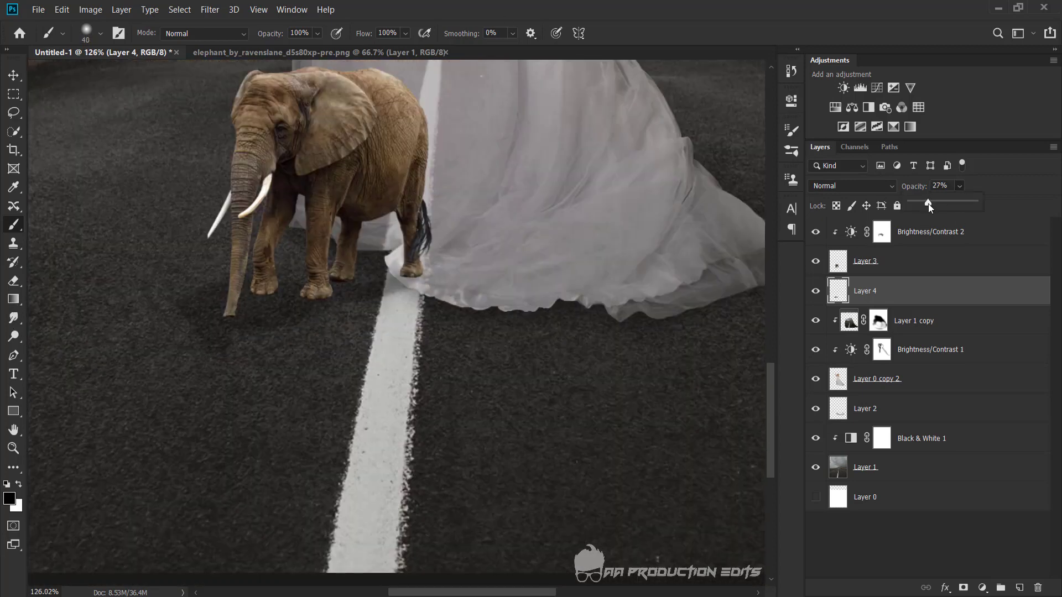
{"action": "scroll", "coordinate": [141, 215], "scroll_direction": "up", "scroll_amount": 2}
{"action": "key", "text": "e"}
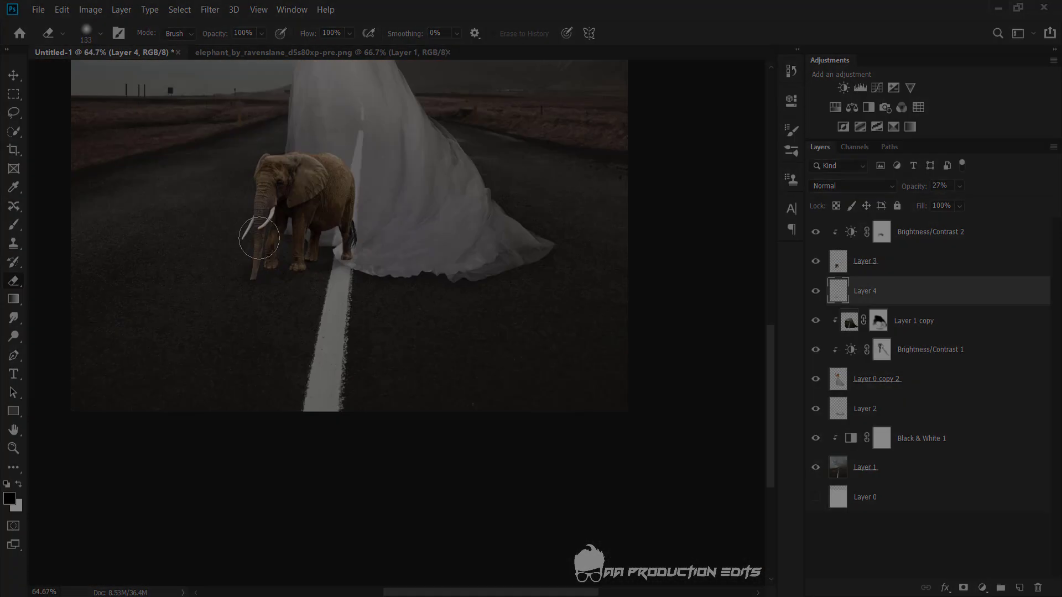
Compare with Layer 3 and Layer 4 toggled, then raise the Layer 4 shadow's opacity to 41%.
{"action": "scroll", "coordinate": [363, 484], "scroll_direction": "up", "scroll_amount": 4}
{"action": "scroll", "coordinate": [379, 474], "scroll_direction": "up", "scroll_amount": 2}
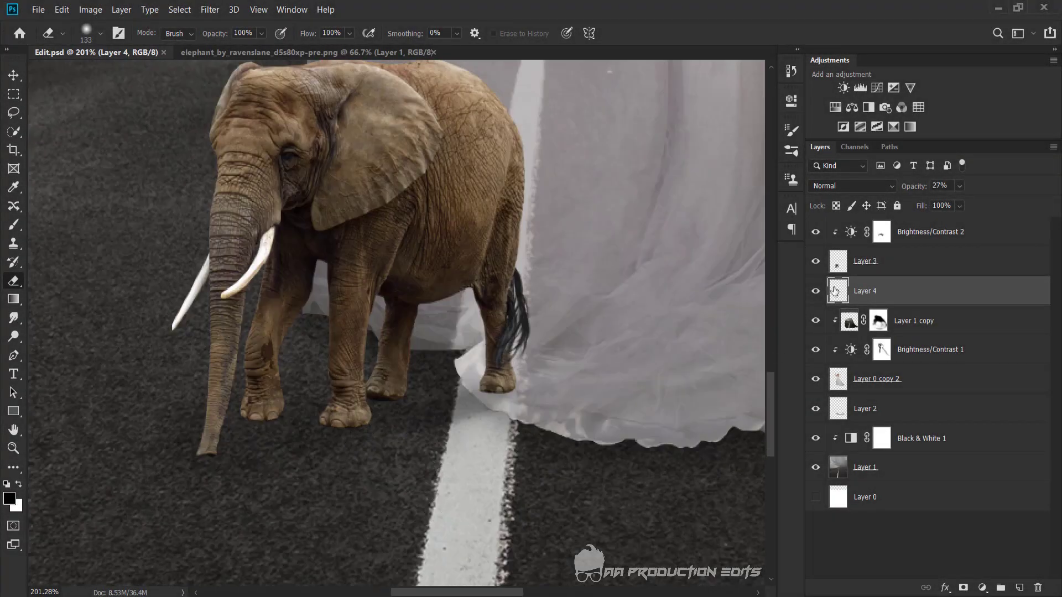
{"action": "left_click", "coordinate": [837, 281], "text": "ctrl"}
{"action": "left_click", "coordinate": [811, 293]}
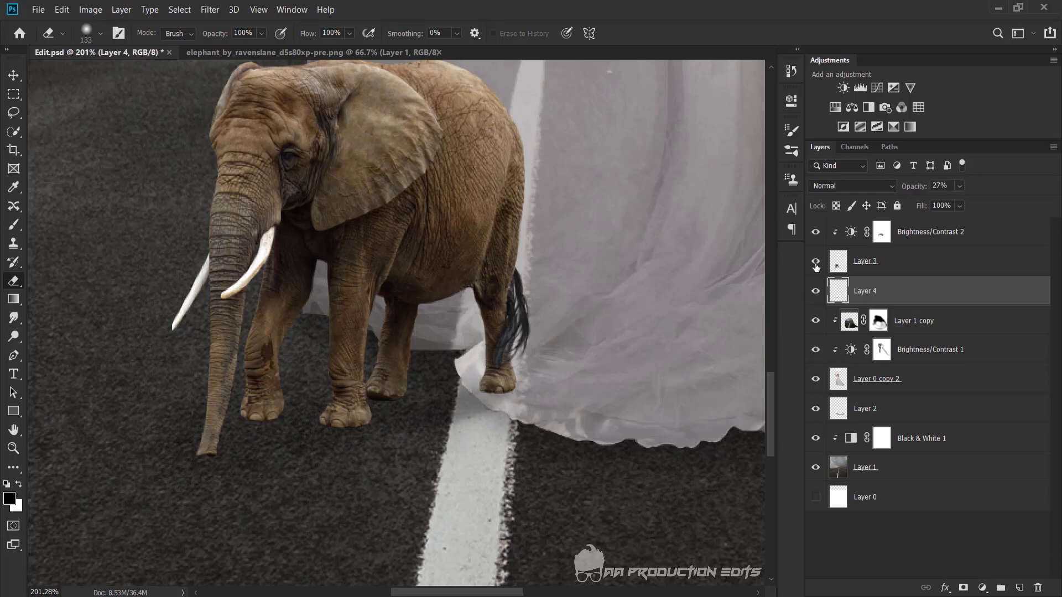
{"action": "left_click", "coordinate": [815, 264]}
{"action": "left_click", "coordinate": [816, 264]}
{"action": "left_click", "coordinate": [815, 264]}
{"action": "left_click_drag", "start_coordinate": [969, 205], "coordinate": [976, 205]}
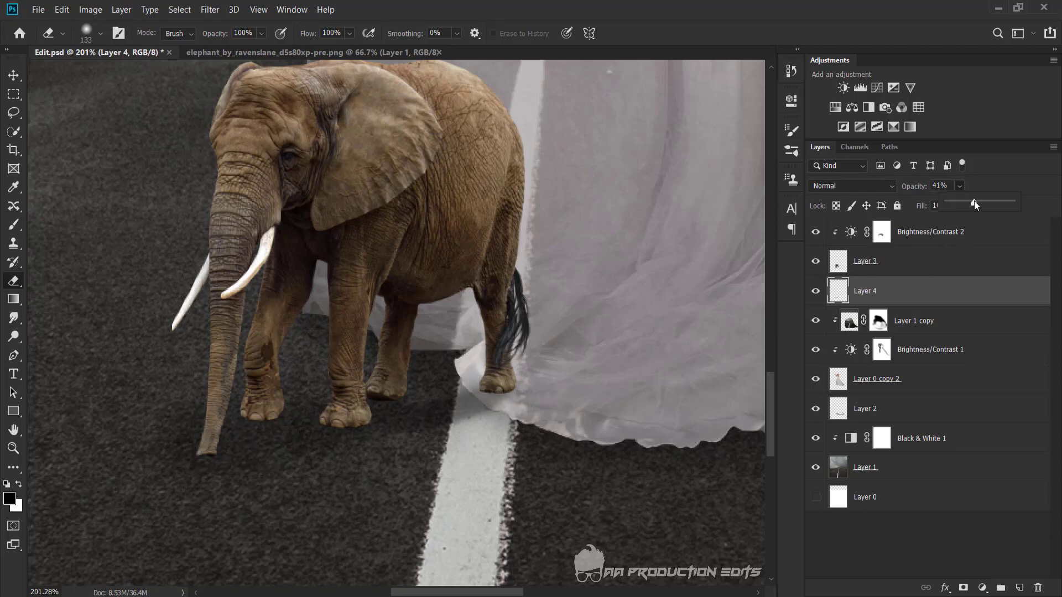
{"action": "left_click", "coordinate": [211, 12]}
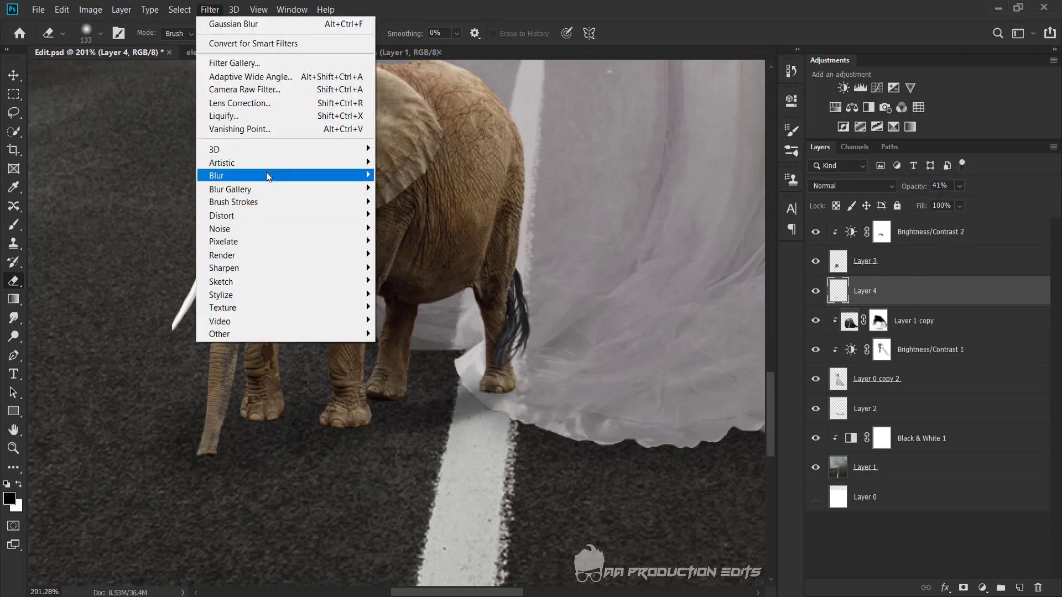
Soften the Layer 4 shadow with a 16.6-pixel Gaussian Blur.
{"action": "left_click", "coordinate": [431, 230]}
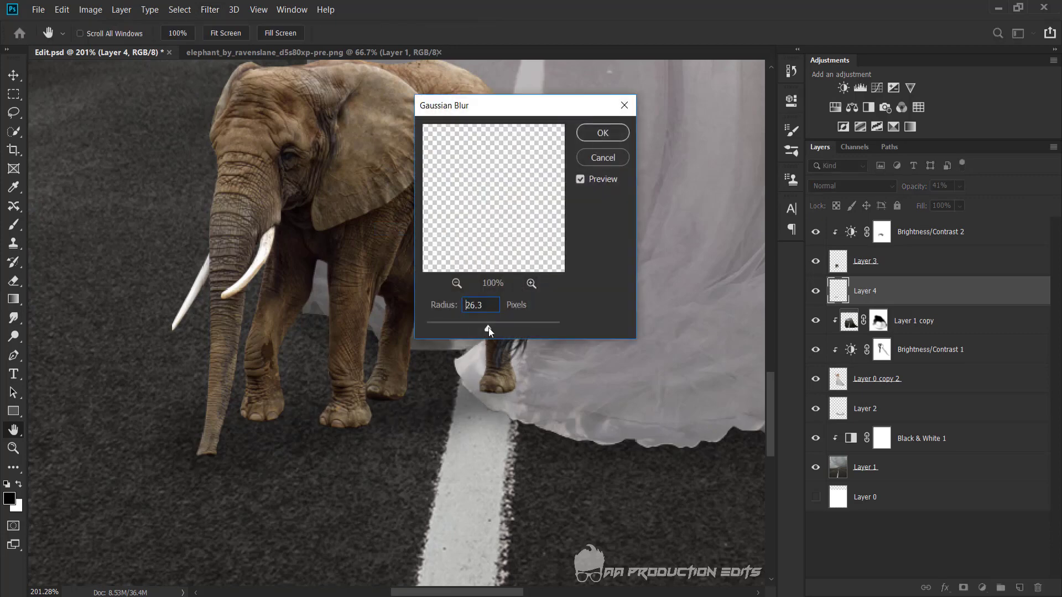
{"action": "left_click_drag", "start_coordinate": [489, 327], "coordinate": [484, 327]}
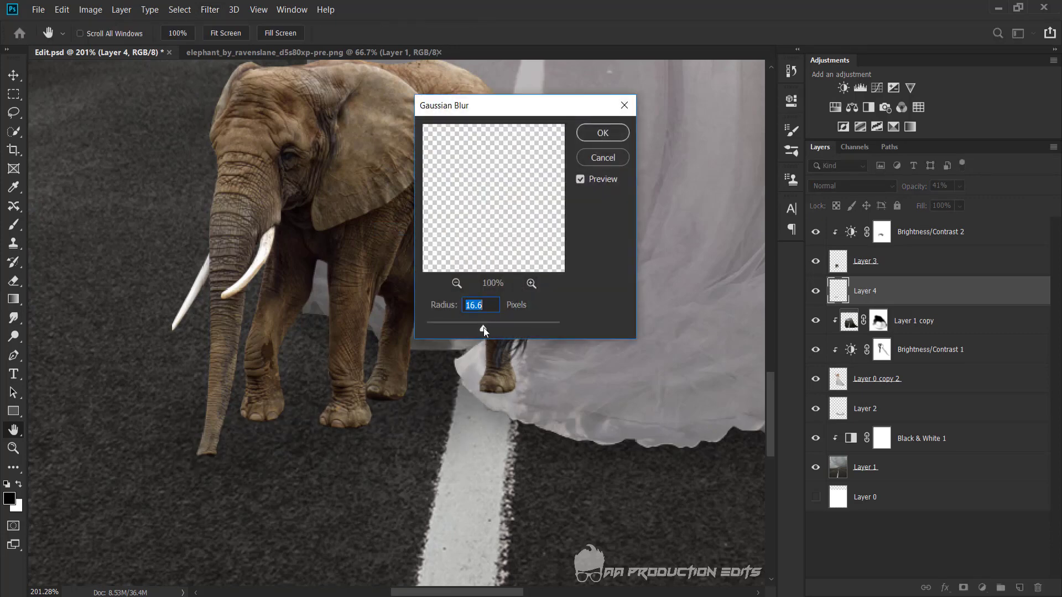
{"action": "left_click", "coordinate": [602, 133]}
{"action": "key", "text": "e"}
Add an empty Layer 5 above the shadow and shrink the eraser to a small size.
{"action": "left_click", "coordinate": [1019, 589]}
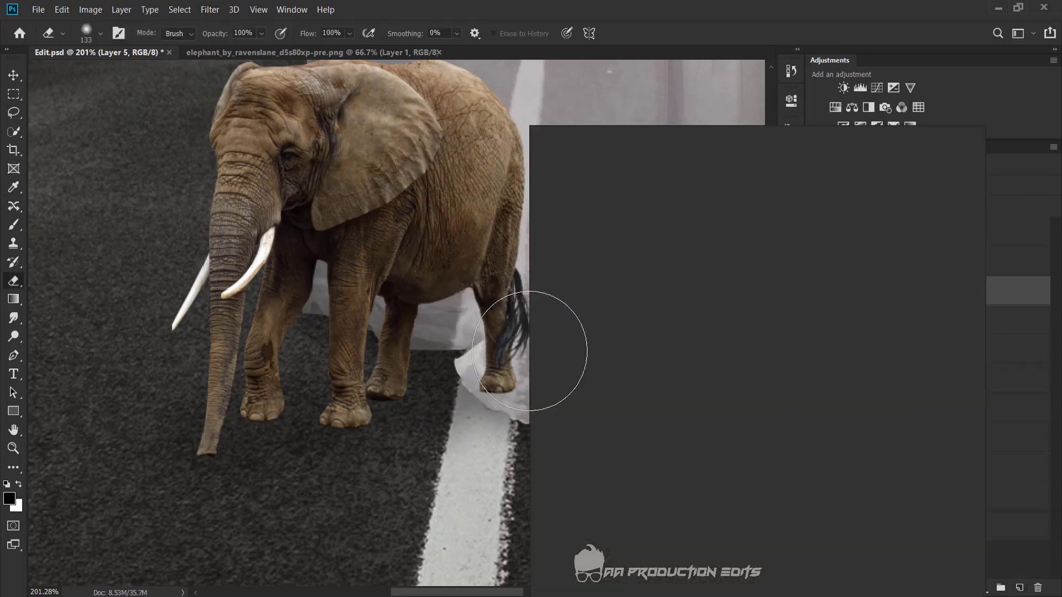
{"action": "right_click", "coordinate": [534, 356]}
{"action": "left_click", "coordinate": [609, 115]}
{"action": "scroll", "coordinate": [526, 412], "scroll_direction": "up", "scroll_amount": 3}
{"action": "scroll", "coordinate": [511, 391], "scroll_direction": "up", "scroll_amount": 3}
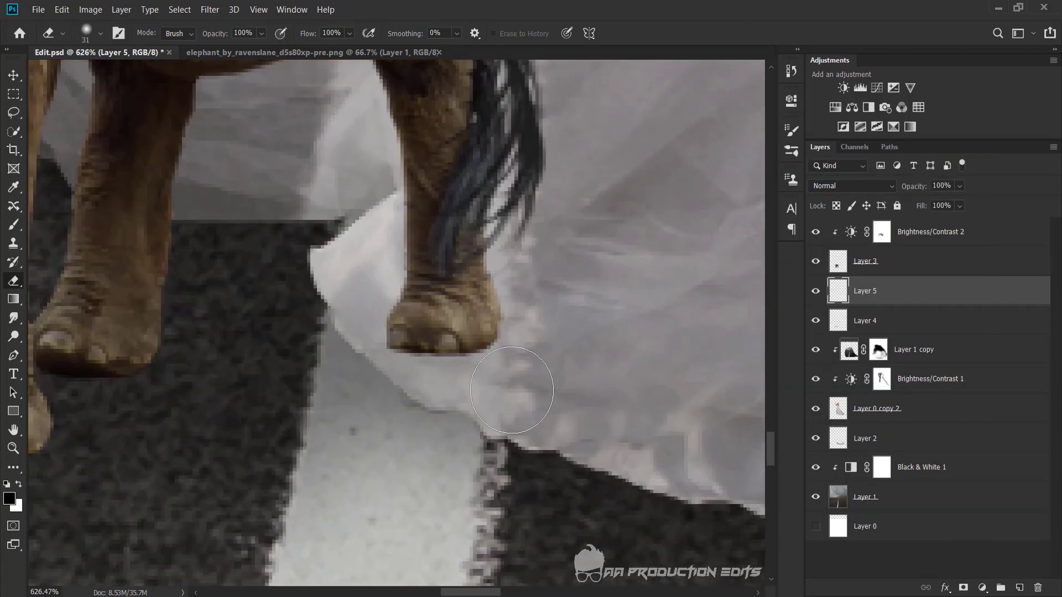
{"action": "key", "text": "bracketleft"}
{"action": "key", "text": "bracketleft"}
{"action": "key", "text": "bracketleft"}
{"action": "key", "text": "bracketleft"}
{"action": "right_click", "coordinate": [13, 224]}
Paint thin dark contact shadows along the bottom of each elephant foot on Layer 5.
{"action": "left_click", "coordinate": [56, 222]}
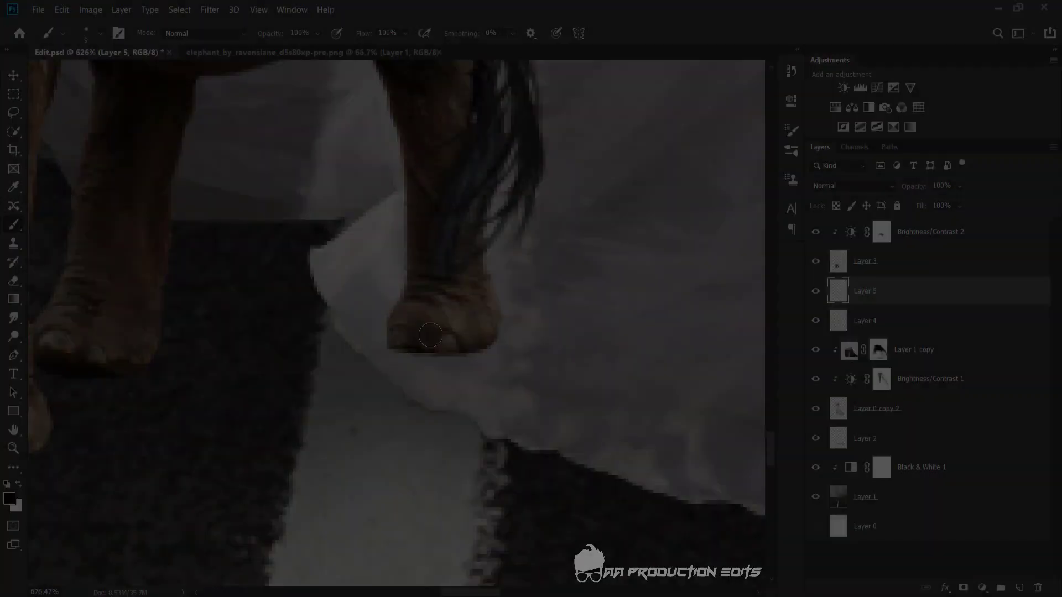
{"action": "mouse_move", "coordinate": [392, 350]}
{"action": "left_mouse_down"}
{"action": "mouse_move", "coordinate": [498, 341]}
{"action": "mouse_move", "coordinate": [415, 348]}
{"action": "mouse_move", "coordinate": [378, 327]}
{"action": "left_mouse_up"}
{"action": "scroll", "coordinate": [407, 310], "scroll_direction": "left", "scroll_amount": 5}
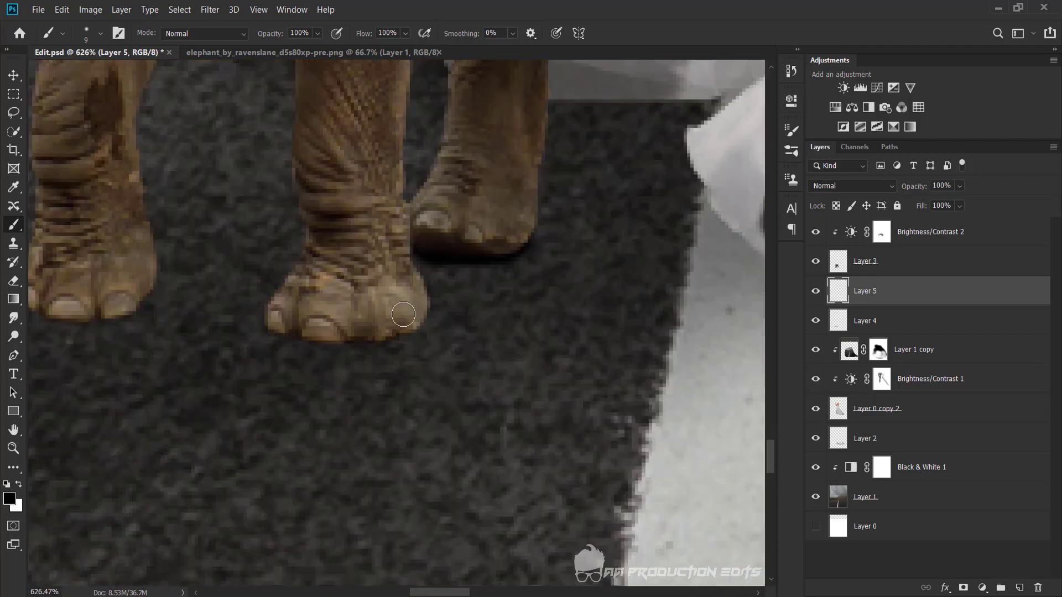
{"action": "scroll", "coordinate": [365, 332], "scroll_direction": "down", "scroll_amount": 2}
{"action": "scroll", "coordinate": [366, 332], "scroll_direction": "left", "scroll_amount": 2}
{"action": "mouse_move", "coordinate": [423, 299]}
{"action": "left_mouse_down"}
{"action": "mouse_move", "coordinate": [356, 335]}
{"action": "mouse_move", "coordinate": [271, 338]}
{"action": "left_mouse_up"}
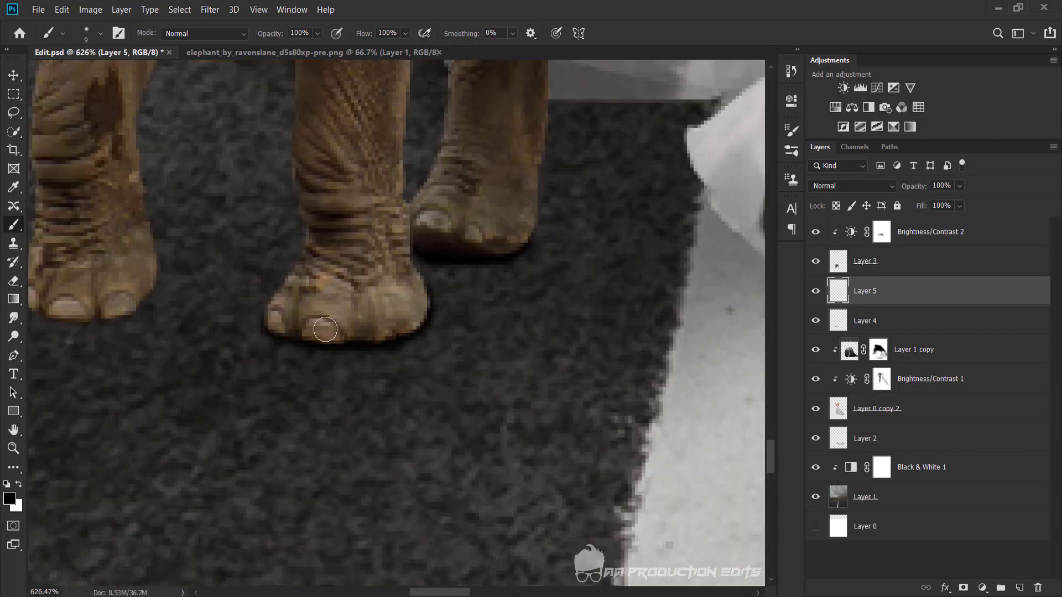
{"action": "scroll", "coordinate": [370, 335], "scroll_direction": "left", "scroll_amount": 4}
{"action": "scroll", "coordinate": [370, 335], "scroll_direction": "up", "scroll_amount": 1}
{"action": "mouse_move", "coordinate": [370, 335]}
{"action": "left_mouse_down"}
{"action": "mouse_move", "coordinate": [354, 368]}
{"action": "mouse_move", "coordinate": [273, 364]}
{"action": "left_mouse_up"}
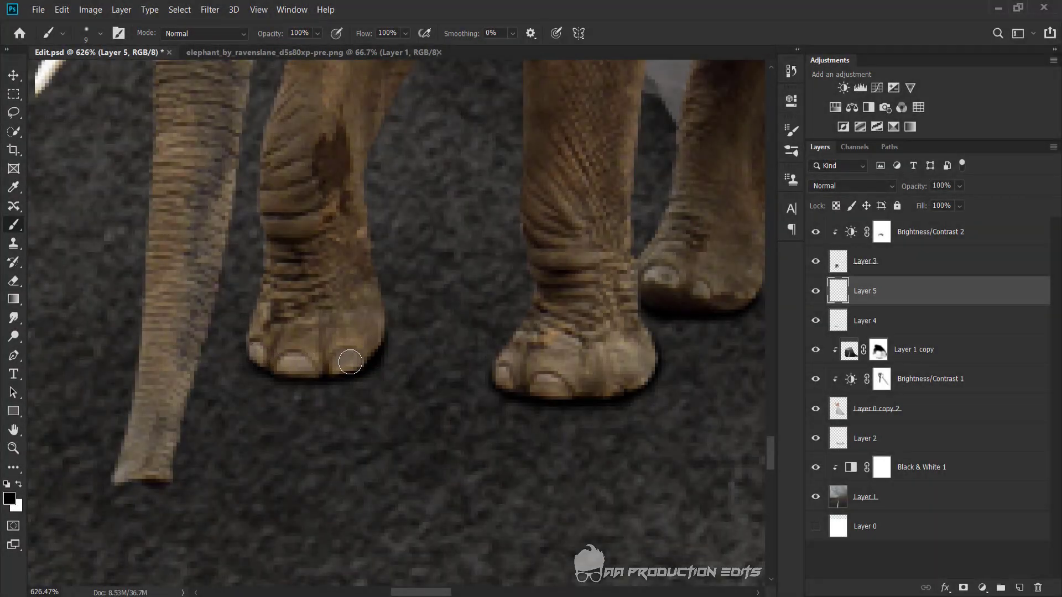
{"action": "scroll", "coordinate": [376, 336], "scroll_direction": "right", "scroll_amount": 3}
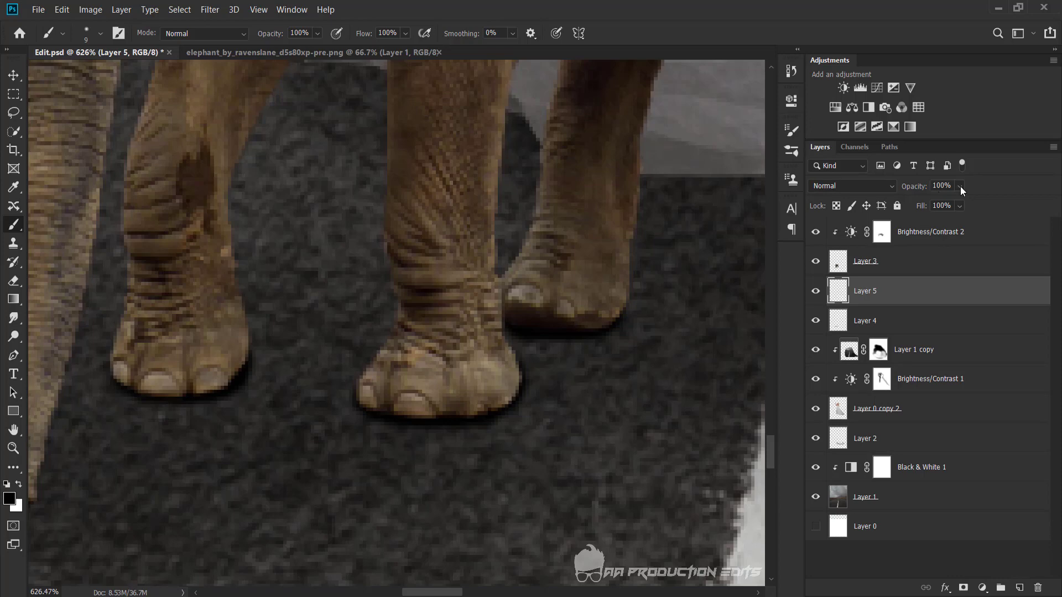
Raise the Layer 5 contact shadow opacity to 68%.
{"action": "left_click_drag", "start_coordinate": [949, 203], "coordinate": [955, 203]}
{"action": "scroll", "coordinate": [494, 269], "scroll_direction": "down", "scroll_amount": 3}
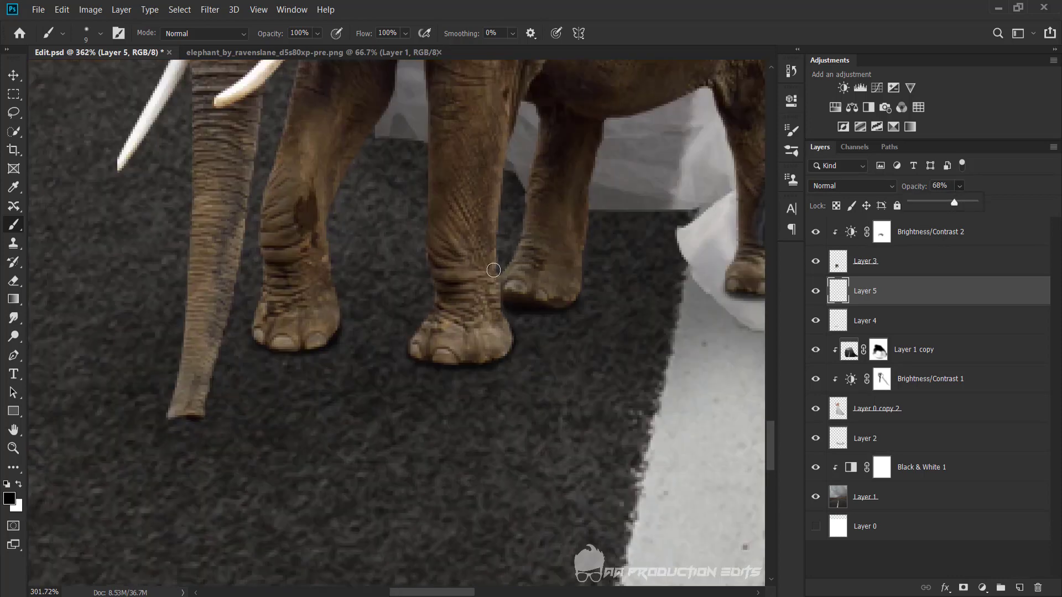
{"action": "scroll", "coordinate": [494, 269], "scroll_direction": "down", "scroll_amount": 3}
{"action": "scroll", "coordinate": [494, 268], "scroll_direction": "down", "scroll_amount": 2}
{"action": "scroll", "coordinate": [494, 268], "scroll_direction": "down", "scroll_amount": 2}
{"action": "scroll", "coordinate": [494, 269], "scroll_direction": "down", "scroll_amount": 1}
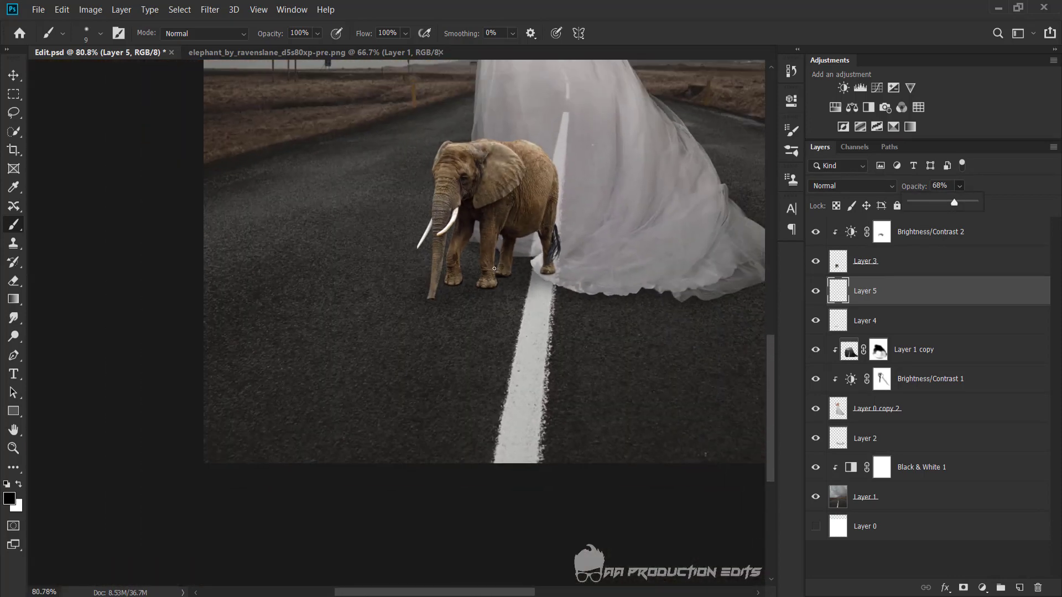
{"action": "left_click", "coordinate": [893, 301]}
Select the broad shadow layer, Layer 4, and set up a 124 px Eraser.
{"action": "left_click", "coordinate": [921, 320]}
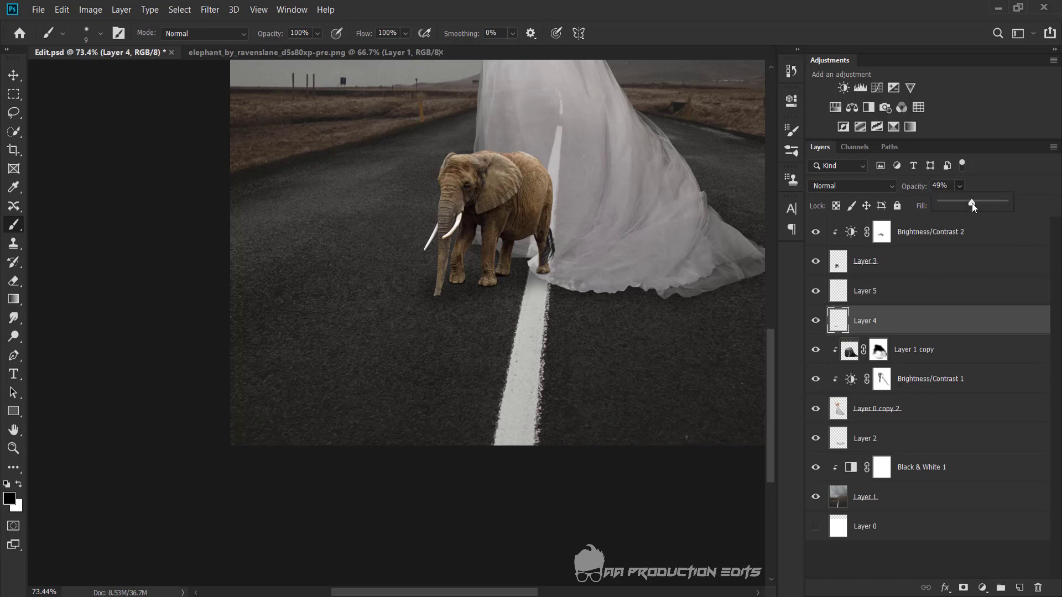
{"action": "scroll", "coordinate": [443, 251], "scroll_direction": "up", "scroll_amount": 3}
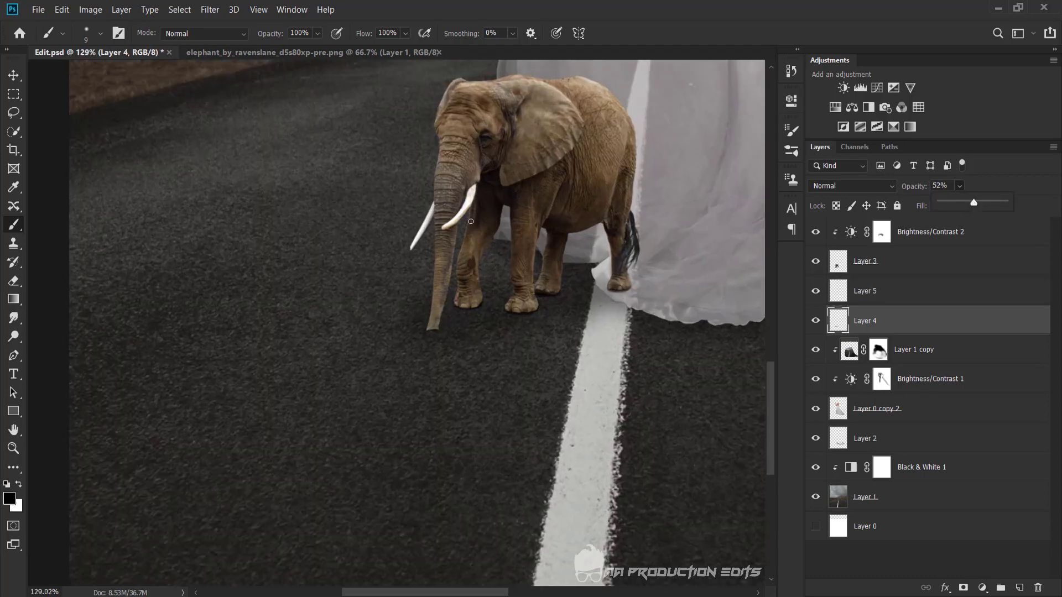
{"action": "left_click", "coordinate": [14, 281]}
{"action": "right_click", "coordinate": [366, 233]}
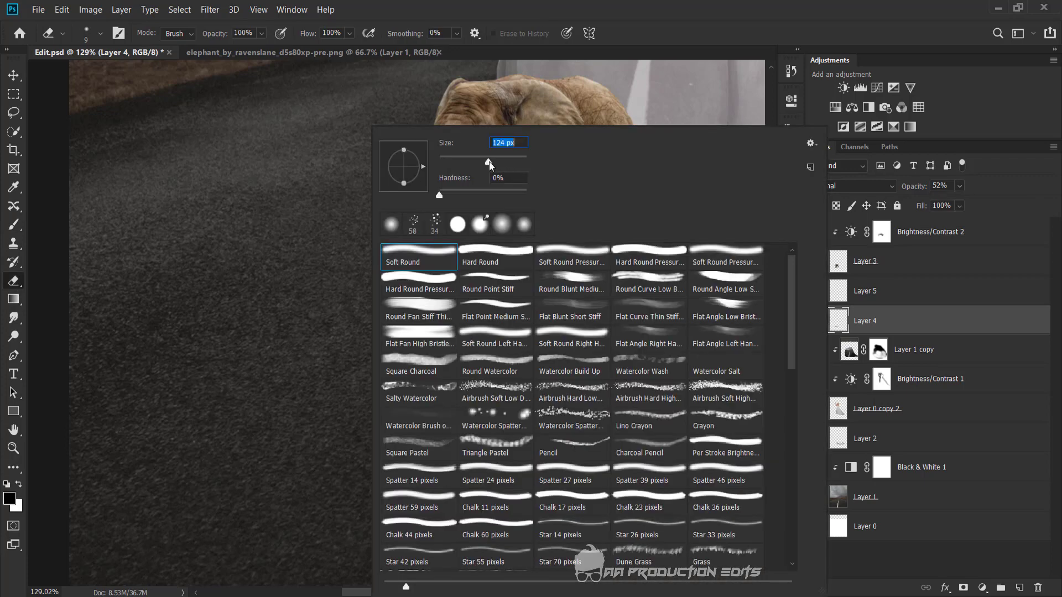
{"action": "key", "text": "Return"}
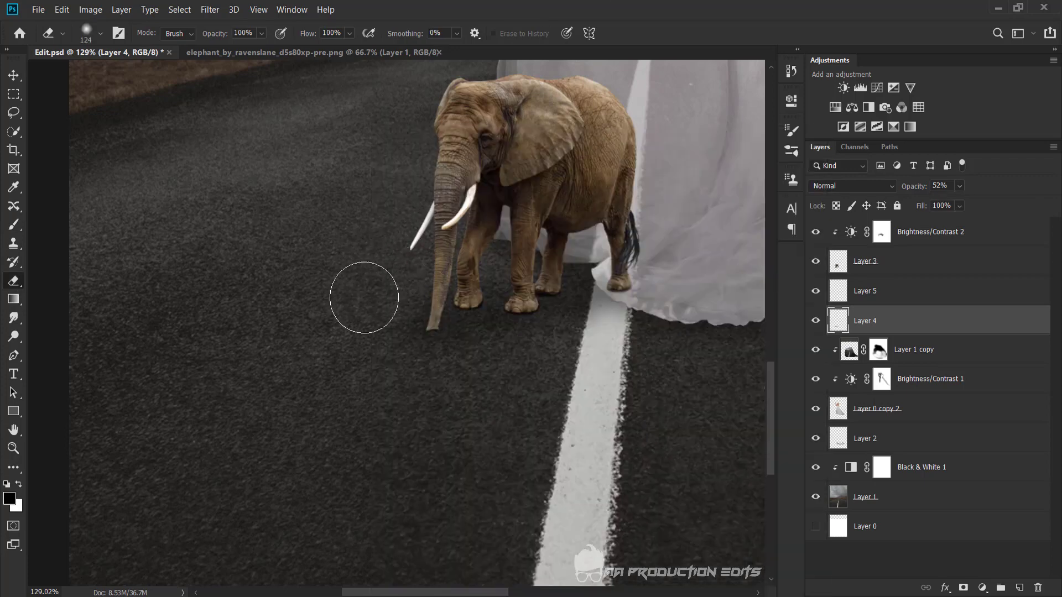
Save the document as Edit.psd and select the elephant layer, Layer 3.
{"action": "scroll", "coordinate": [319, 278], "scroll_direction": "down", "scroll_amount": 2}
{"action": "scroll", "coordinate": [319, 278], "scroll_direction": "down", "scroll_amount": 2}
{"action": "scroll", "coordinate": [319, 279], "scroll_direction": "down", "scroll_amount": 2}
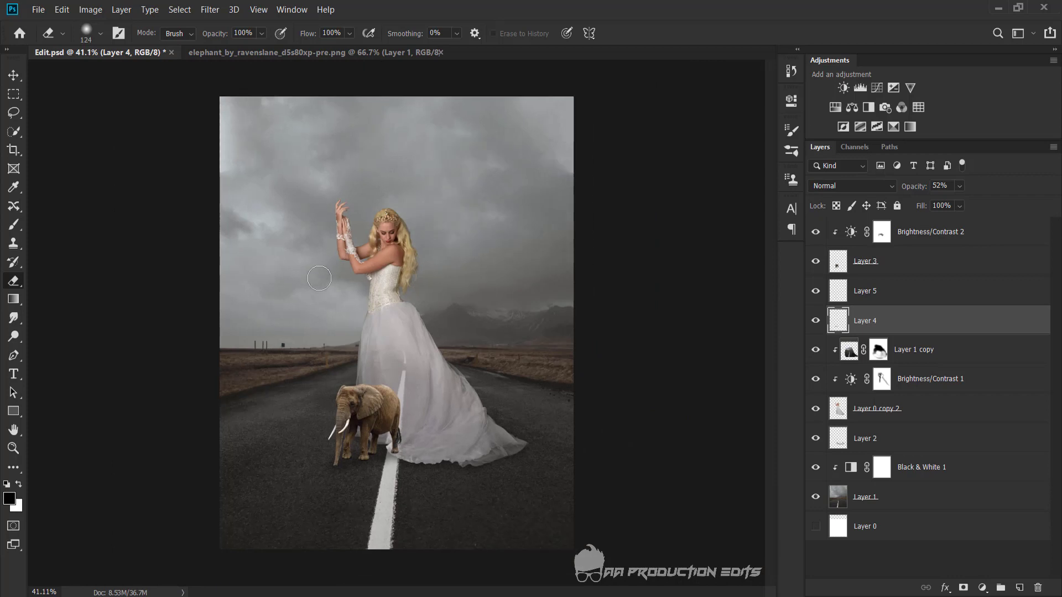
{"action": "key", "text": "ctrl+s"}
{"action": "scroll", "coordinate": [320, 281], "scroll_direction": "down", "scroll_amount": 1}
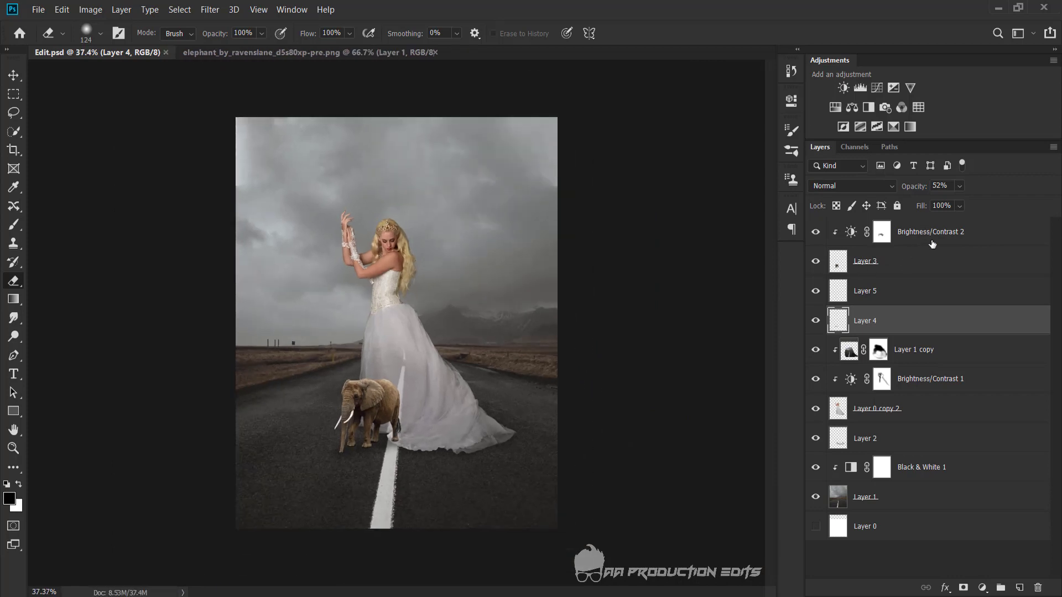
{"action": "left_click", "coordinate": [922, 261]}
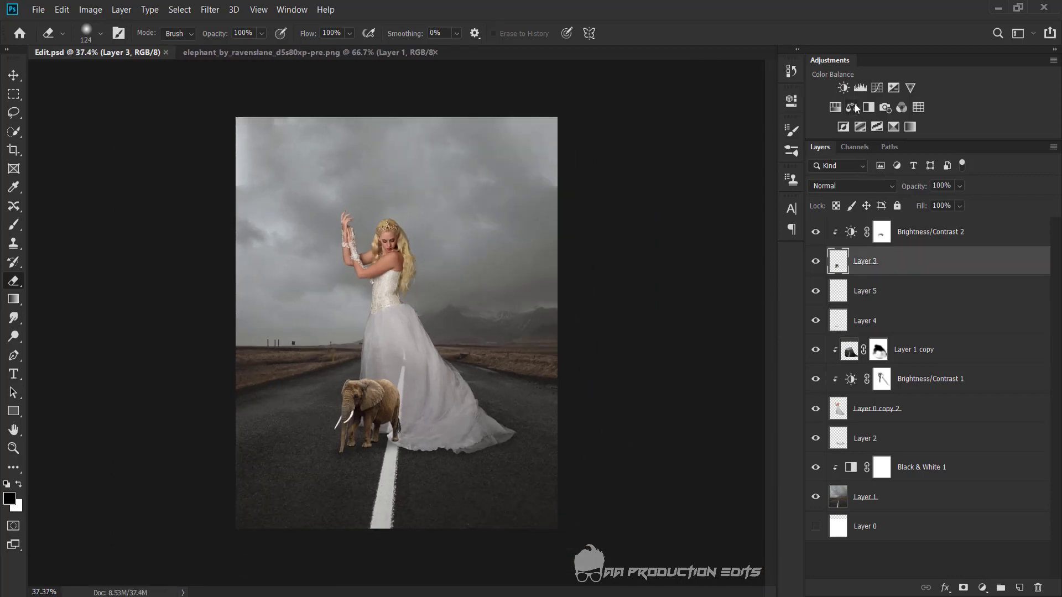
Add a Levels adjustment above the elephant with midtone gamma 0.86, then save.
{"action": "left_click", "coordinate": [861, 88]}
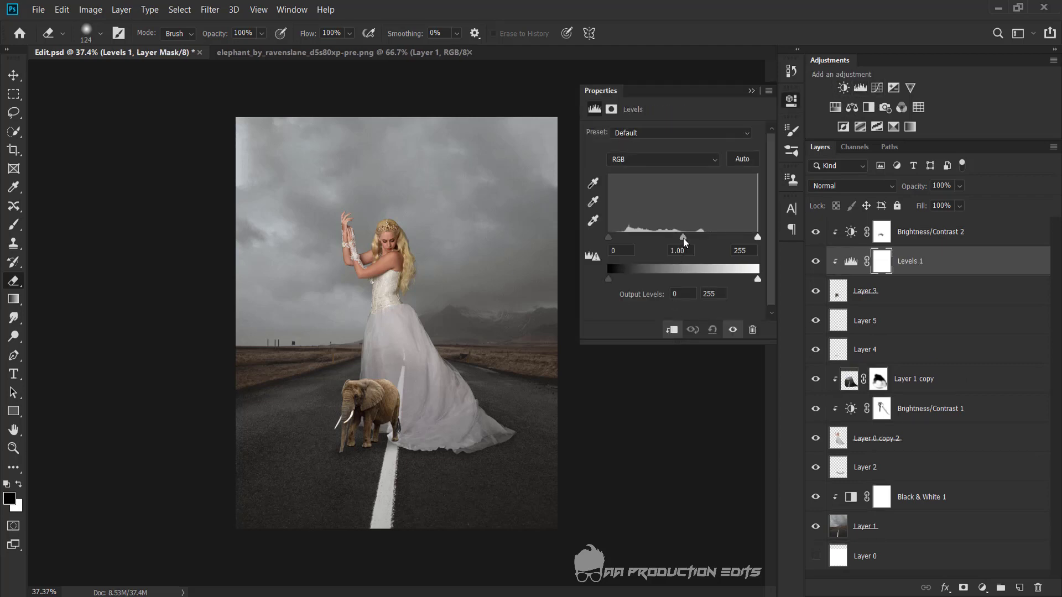
{"action": "left_click_drag", "start_coordinate": [683, 238], "coordinate": [692, 238]}
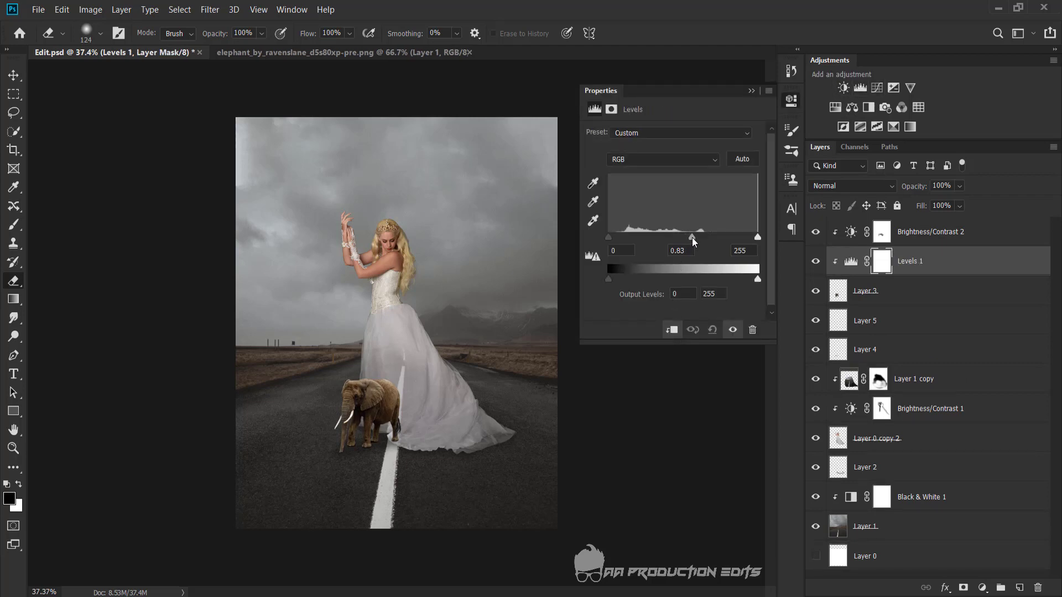
{"action": "left_click", "coordinate": [751, 90]}
{"action": "scroll", "coordinate": [433, 412], "scroll_direction": "up", "scroll_amount": 1}
{"action": "scroll", "coordinate": [434, 412], "scroll_direction": "up", "scroll_amount": 1}
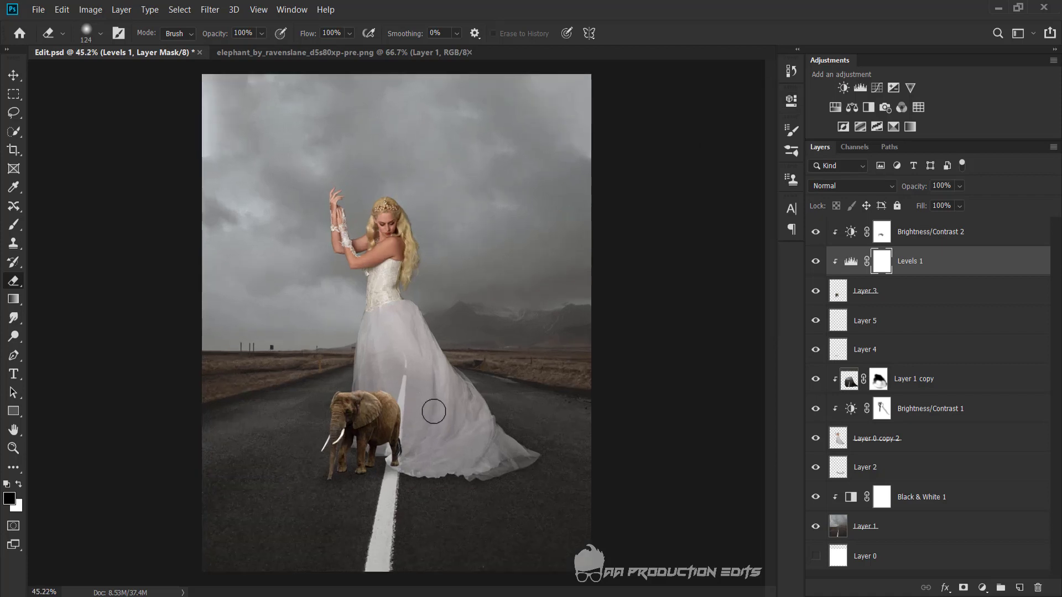
{"action": "key", "text": "ctrl+s"}
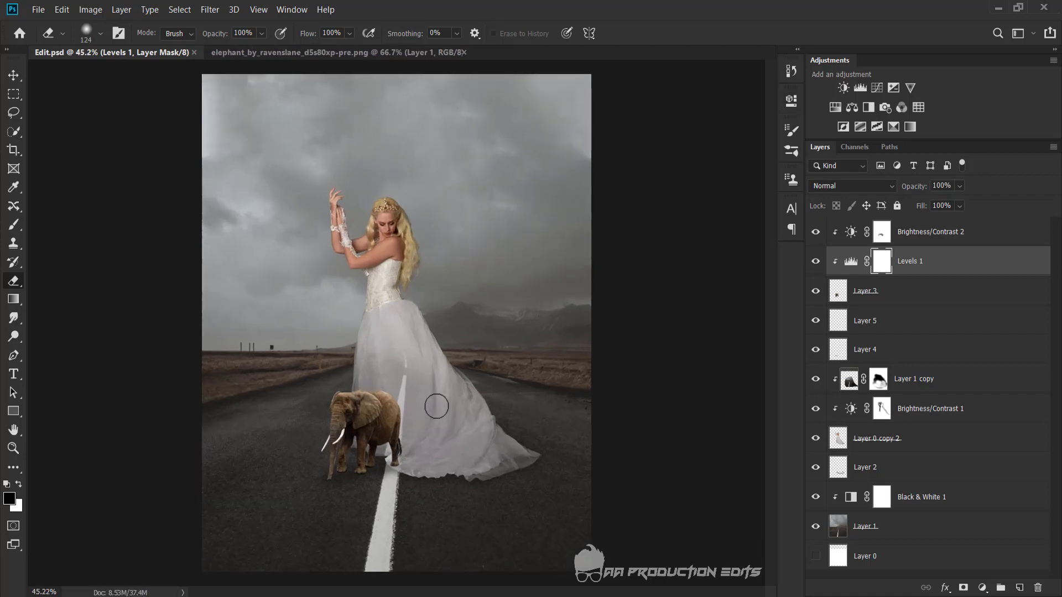
Add a Hue/Saturation adjustment above Layer 3 with saturation lowered to -17.
{"action": "scroll", "coordinate": [325, 505], "scroll_direction": "up", "scroll_amount": 5}
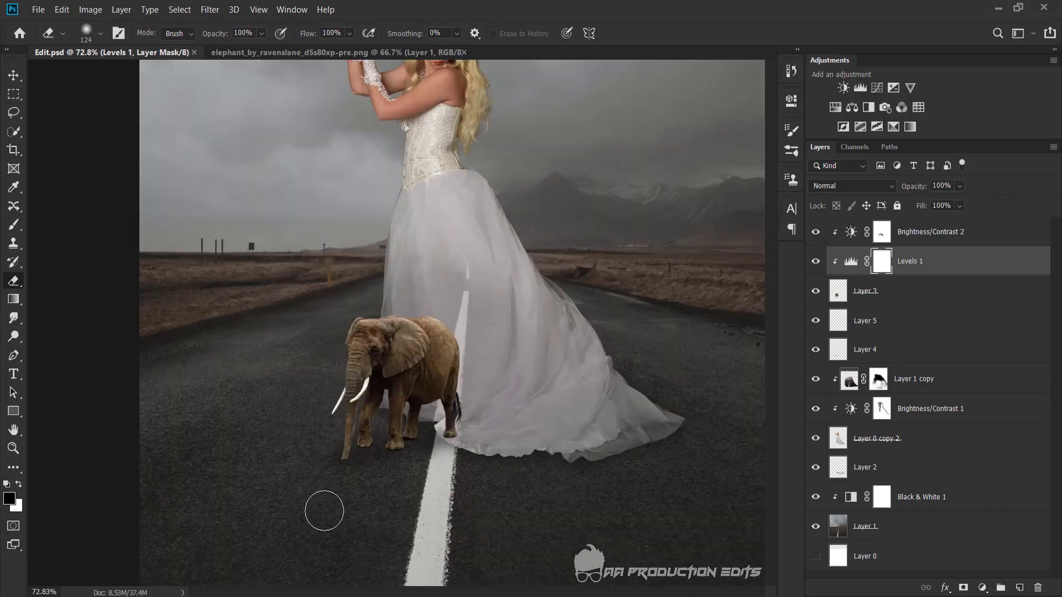
{"action": "scroll", "coordinate": [325, 505], "scroll_direction": "up", "scroll_amount": 6}
{"action": "scroll", "coordinate": [352, 466], "scroll_direction": "up", "scroll_amount": 3}
{"action": "scroll", "coordinate": [352, 466], "scroll_direction": "down", "scroll_amount": 3}
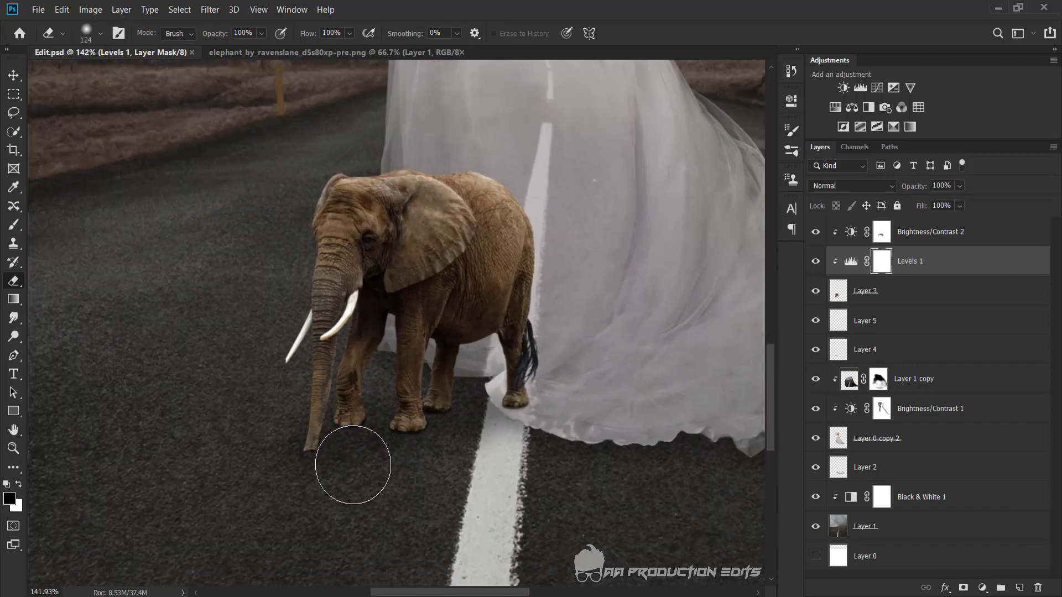
{"action": "scroll", "coordinate": [352, 464], "scroll_direction": "down", "scroll_amount": 1}
{"action": "scroll", "coordinate": [352, 462], "scroll_direction": "down", "scroll_amount": 8}
{"action": "scroll", "coordinate": [351, 453], "scroll_direction": "down", "scroll_amount": 2}
{"action": "scroll", "coordinate": [351, 454], "scroll_direction": "down", "scroll_amount": 1}
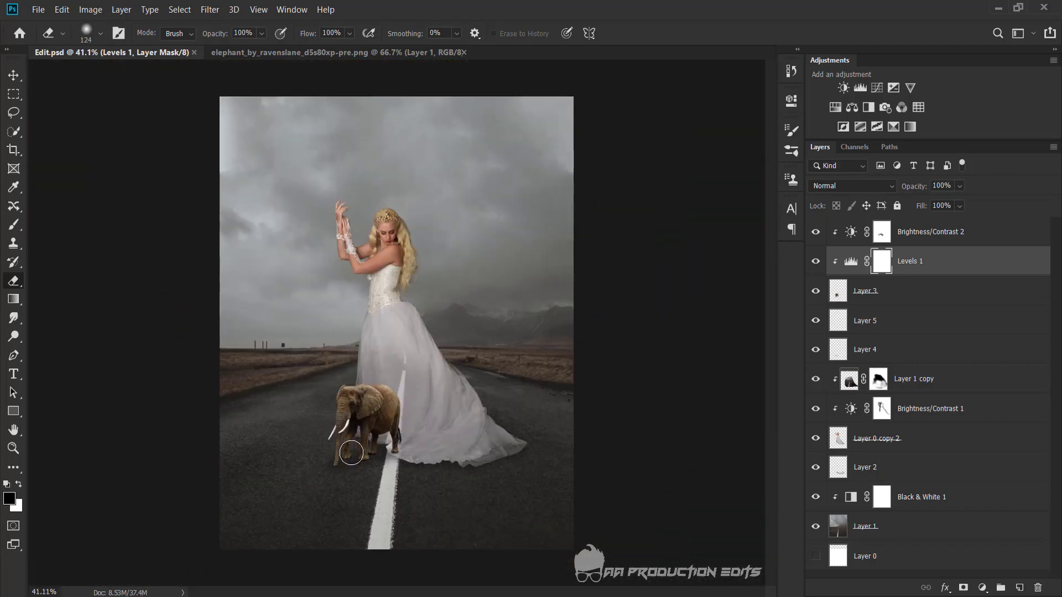
{"action": "scroll", "coordinate": [351, 454], "scroll_direction": "up", "scroll_amount": 1}
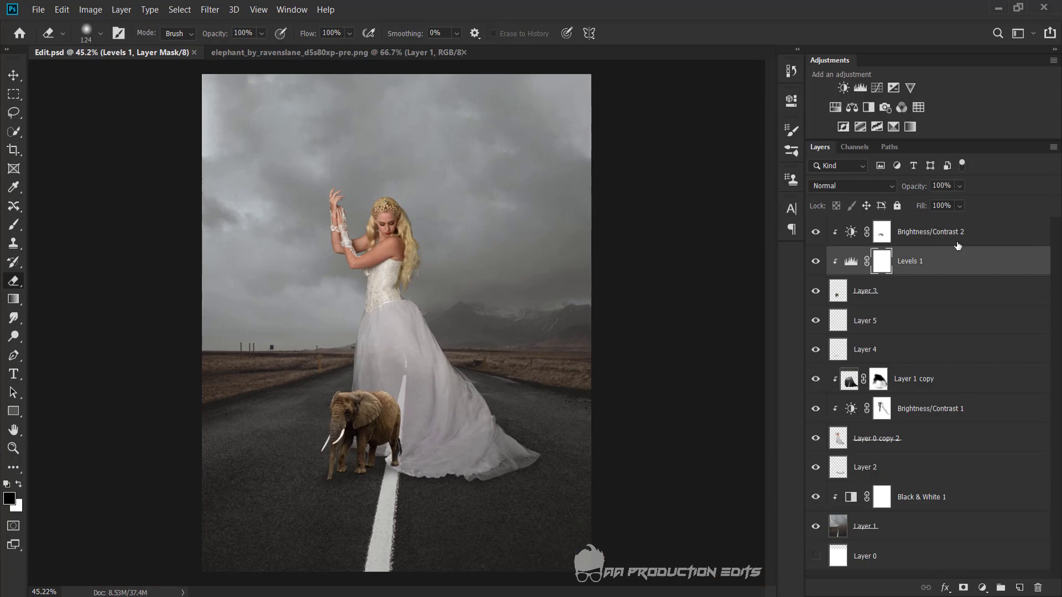
{"action": "left_click", "coordinate": [890, 295]}
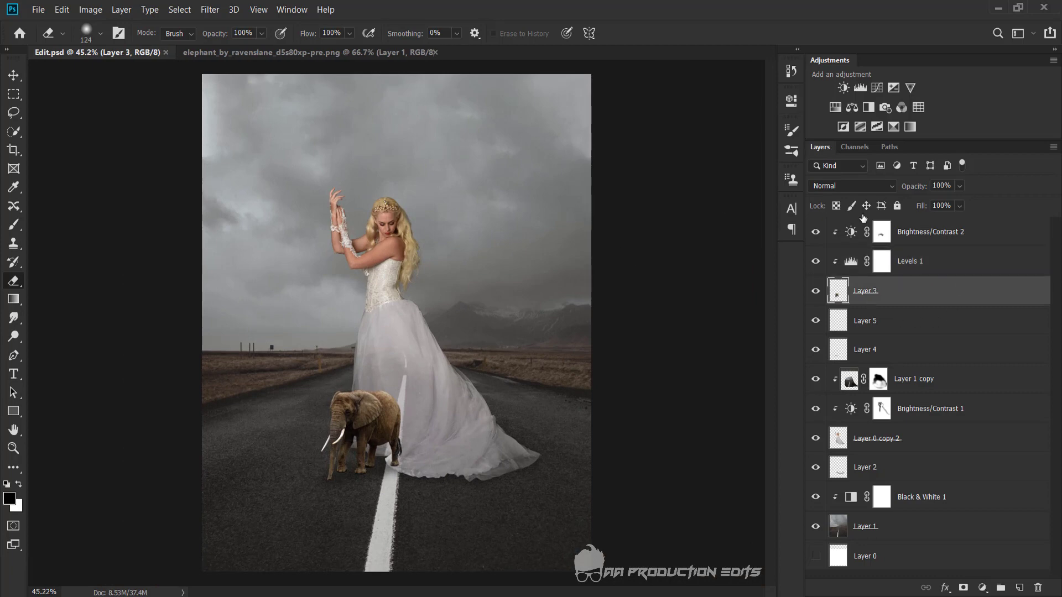
{"action": "left_click", "coordinate": [835, 107]}
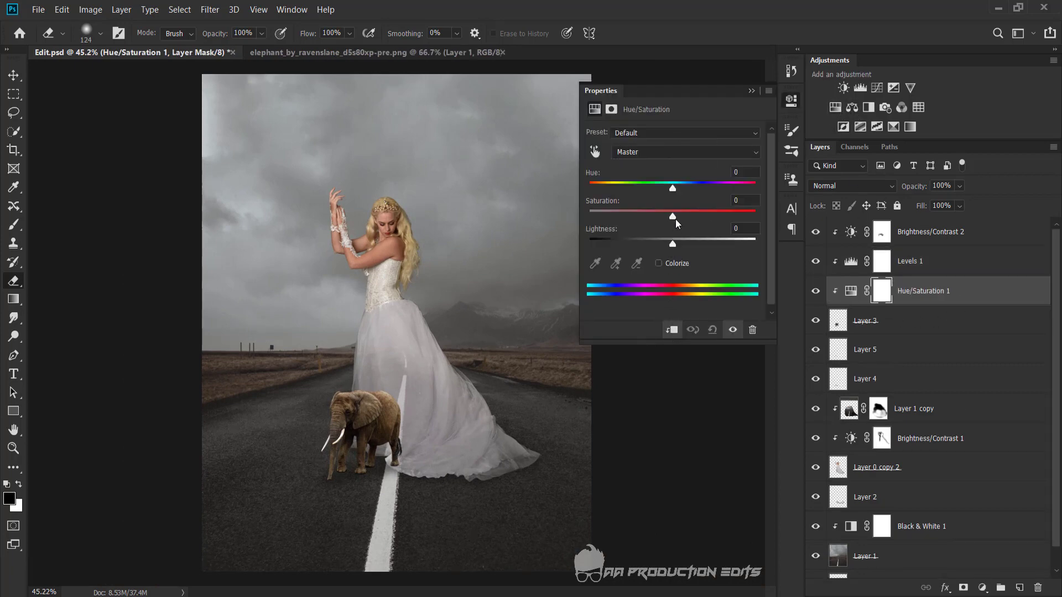
{"action": "left_click_drag", "start_coordinate": [675, 219], "coordinate": [659, 221]}
{"action": "left_click", "coordinate": [751, 90]}
{"action": "scroll", "coordinate": [533, 267], "scroll_direction": "down", "scroll_amount": 1, "text": "alt"}
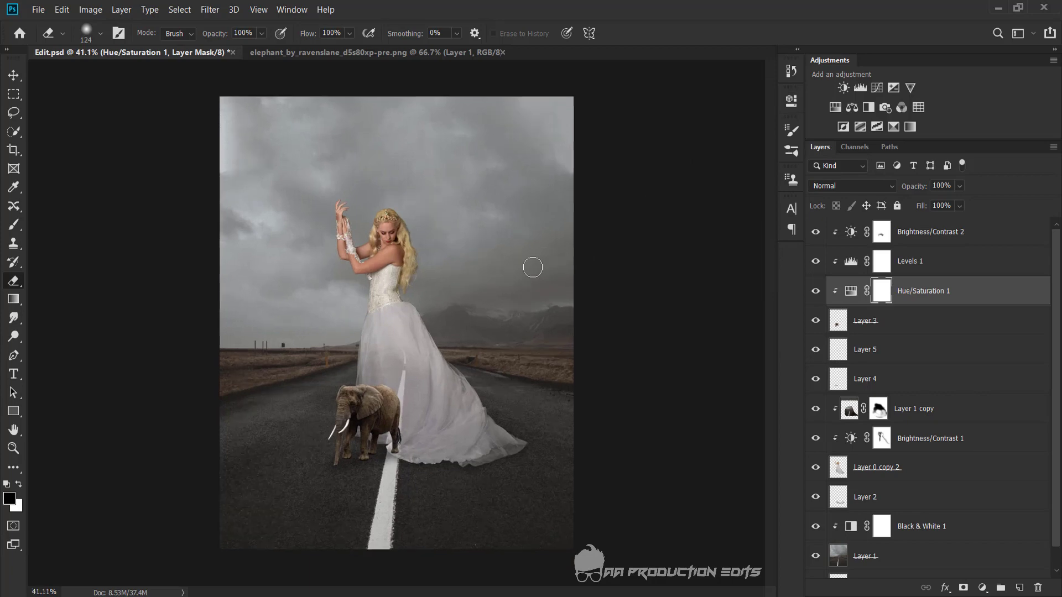
{"action": "scroll", "coordinate": [533, 267], "scroll_direction": "up", "scroll_amount": 1, "text": "alt"}
Create a new layer clipped above Layer 3 and fill it with 50% Gray.
{"action": "left_click", "coordinate": [914, 325]}
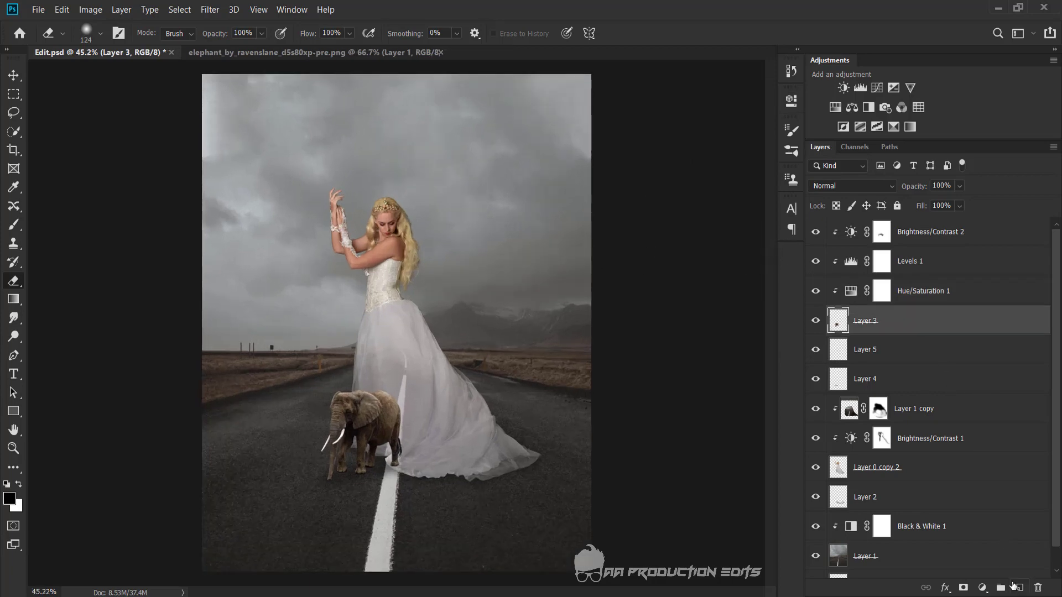
{"action": "left_click", "coordinate": [1020, 588]}
{"action": "left_click", "coordinate": [59, 10]}
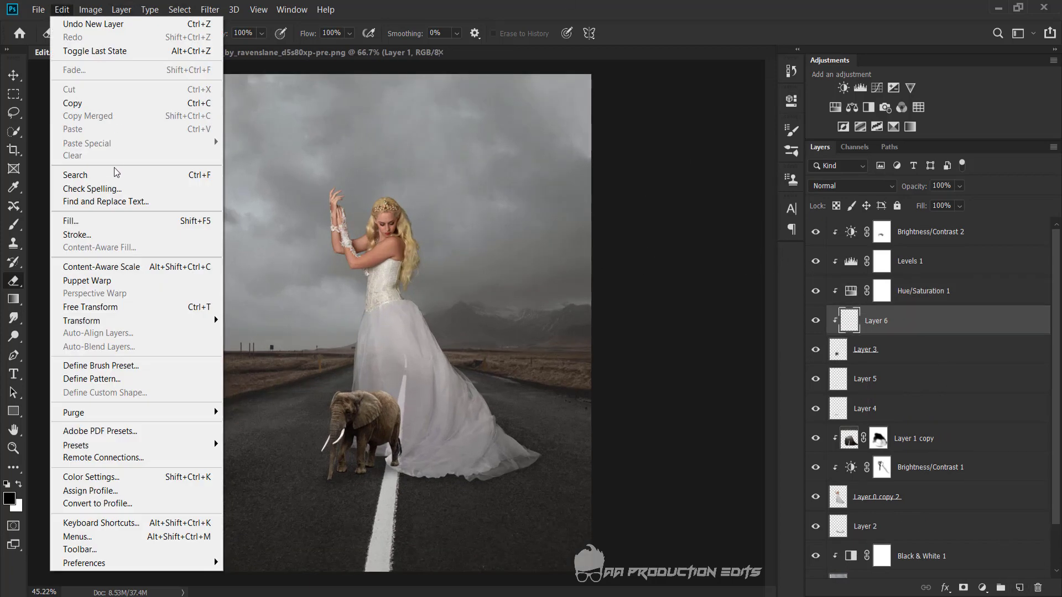
{"action": "left_click", "coordinate": [72, 221]}
{"action": "left_click", "coordinate": [587, 178]}
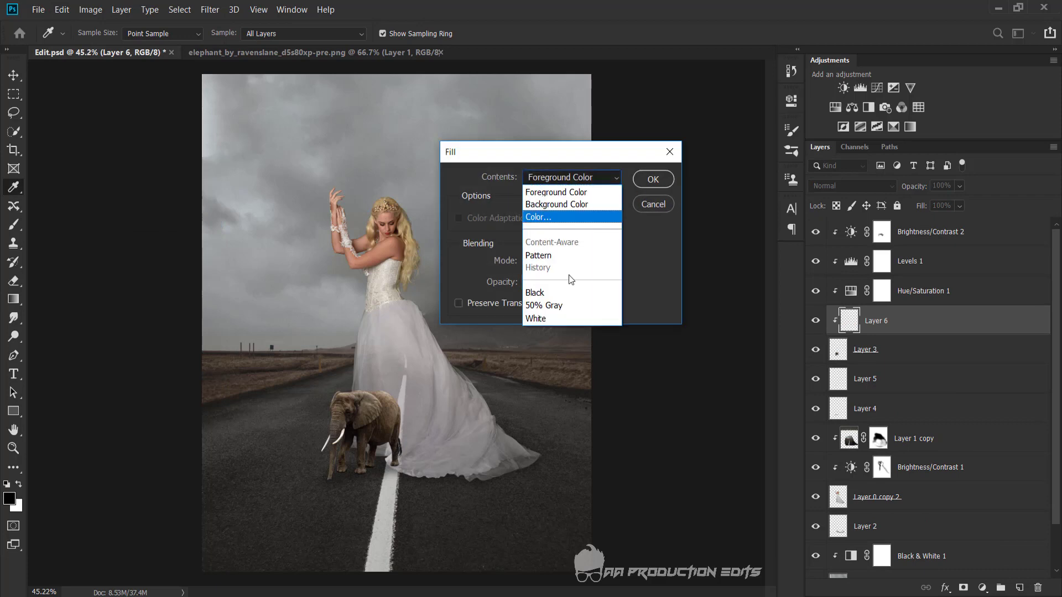
{"action": "left_click", "coordinate": [545, 308]}
{"action": "left_click", "coordinate": [654, 179]}
{"action": "key", "text": "e"}
Set Layer 6 to Overlay and prepare a 32 px Dodge brush at 10% exposure.
{"action": "left_click", "coordinate": [852, 186]}
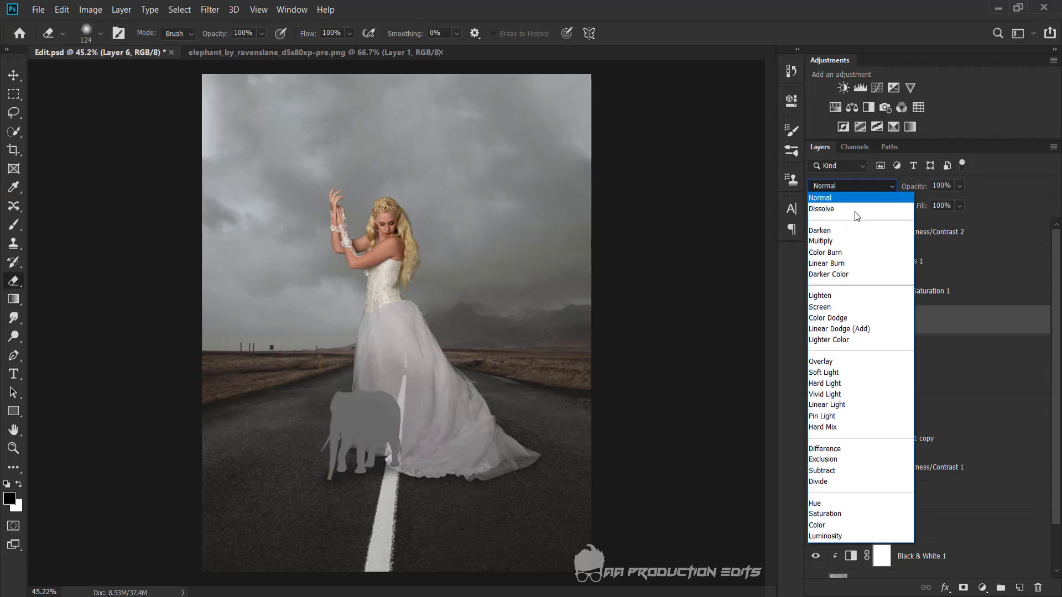
{"action": "left_click", "coordinate": [832, 361]}
{"action": "left_click", "coordinate": [13, 336]}
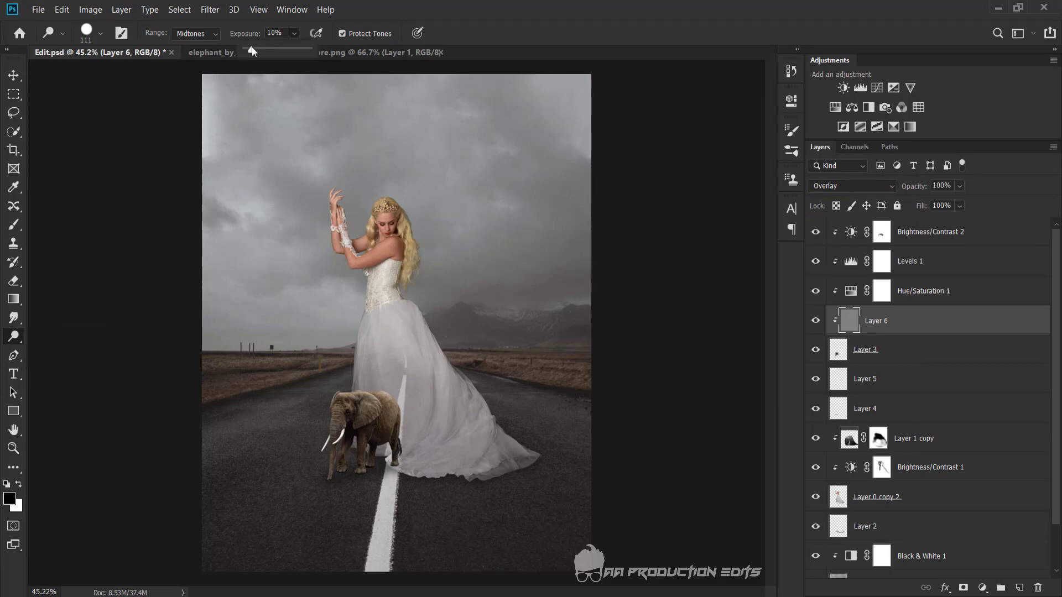
{"action": "type", "text": "10"}
{"action": "scroll", "coordinate": [374, 433], "scroll_direction": "up", "scroll_amount": 3}
{"action": "scroll", "coordinate": [374, 432], "scroll_direction": "up", "scroll_amount": 2}
{"action": "right_click", "coordinate": [486, 131]}
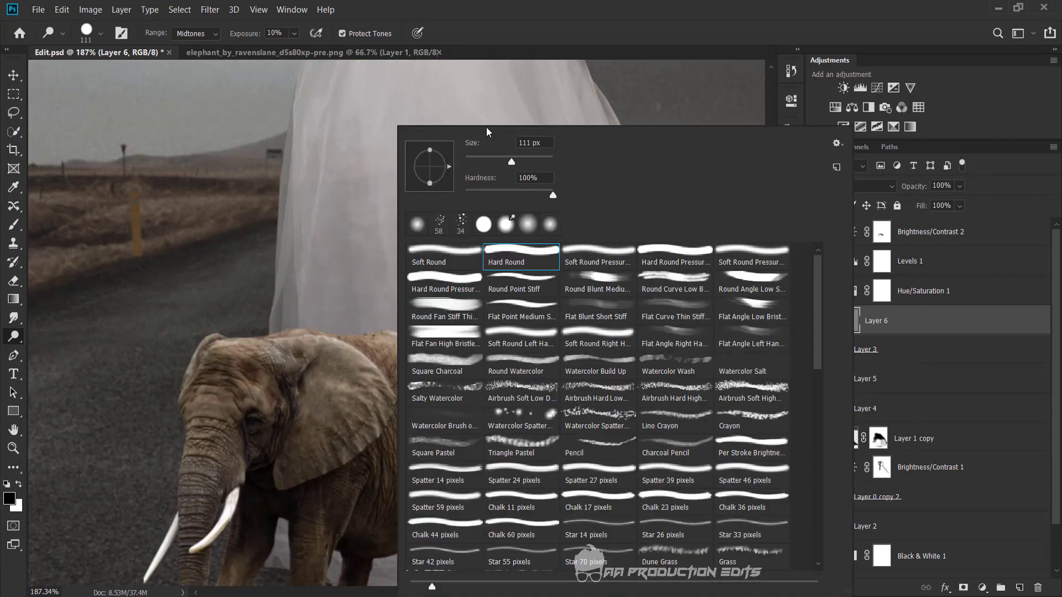
{"action": "left_click", "coordinate": [485, 161]}
{"action": "key", "text": "Return"}
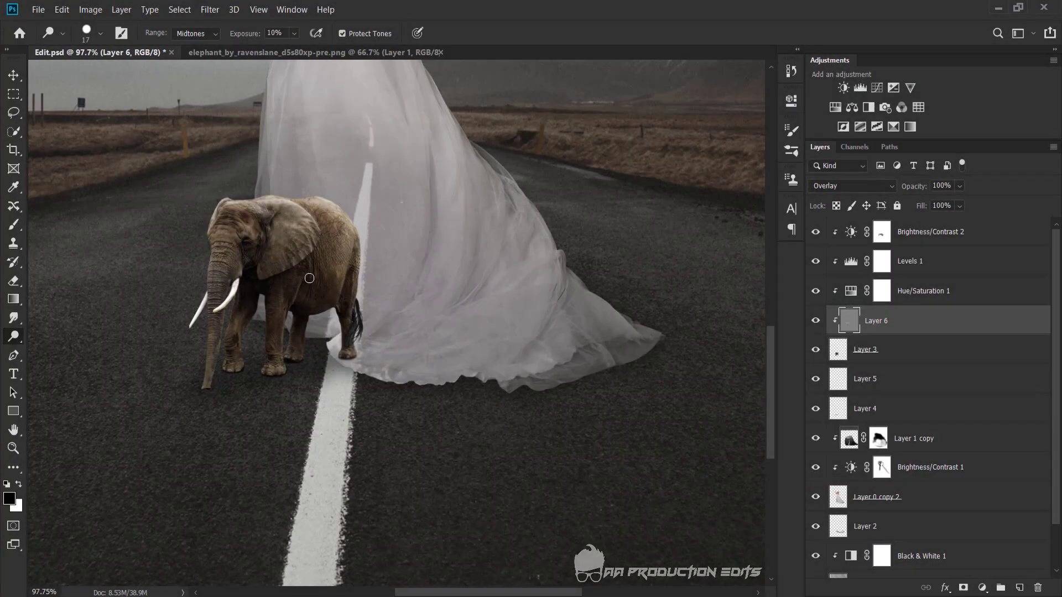
Fit the image in view, save, and lower Layer 6 opacity to 60%.
{"action": "key", "text": "ctrl+0"}
{"action": "key", "text": "ctrl+s"}
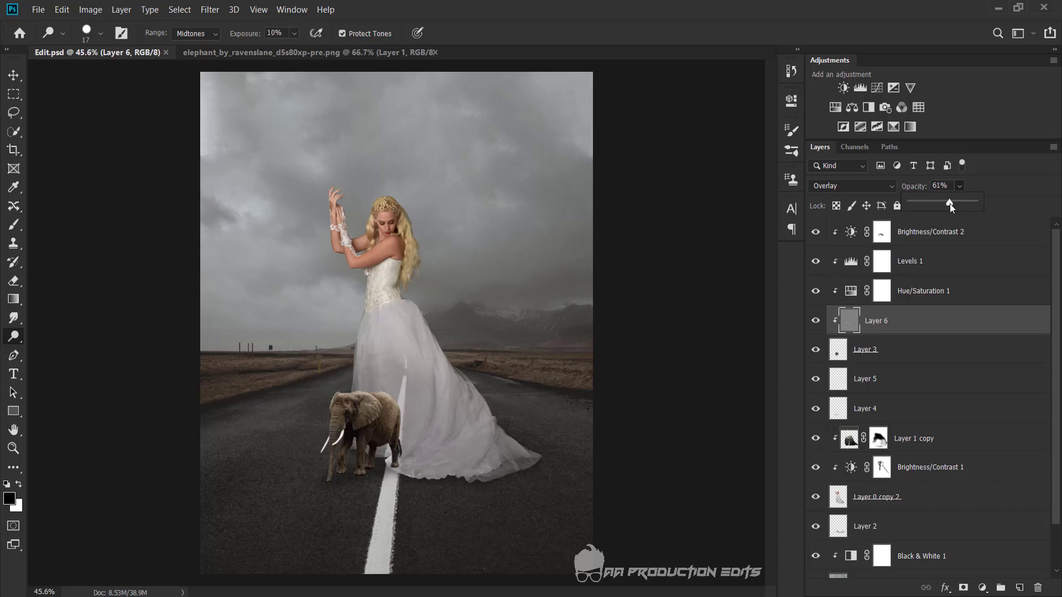
{"action": "left_click_drag", "start_coordinate": [948, 204], "coordinate": [949, 204]}
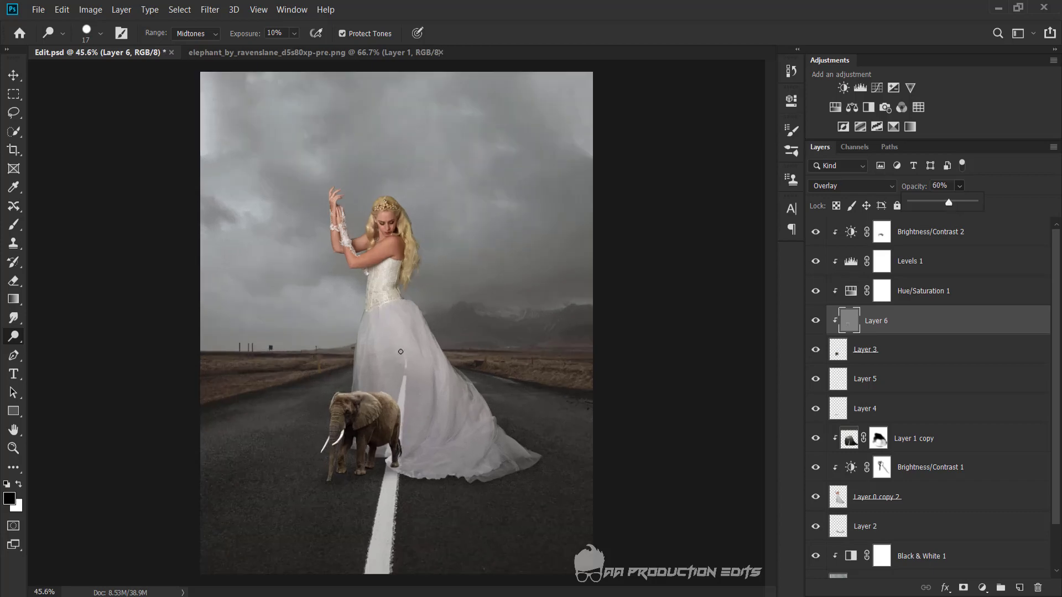
Add a 50% gray Overlay layer, Layer 7, clipped to the bride layer Layer 0 copy 2.
{"action": "scroll", "coordinate": [915, 447], "scroll_direction": "down", "scroll_amount": 2}
{"action": "left_click", "coordinate": [916, 446]}
{"action": "left_click", "coordinate": [1020, 588]}
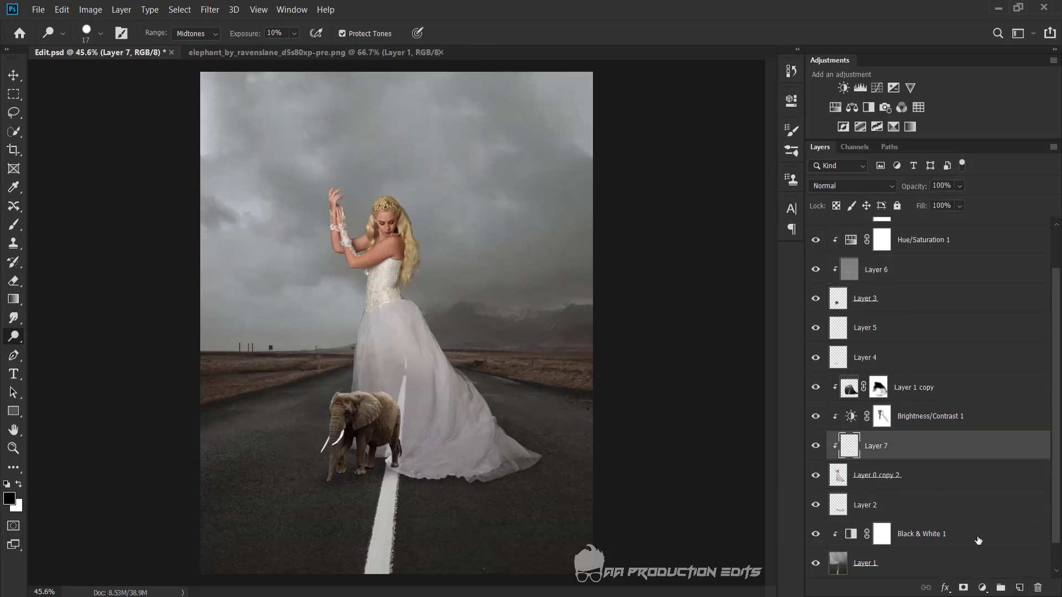
{"action": "left_click", "coordinate": [59, 9]}
{"action": "left_click", "coordinate": [109, 222]}
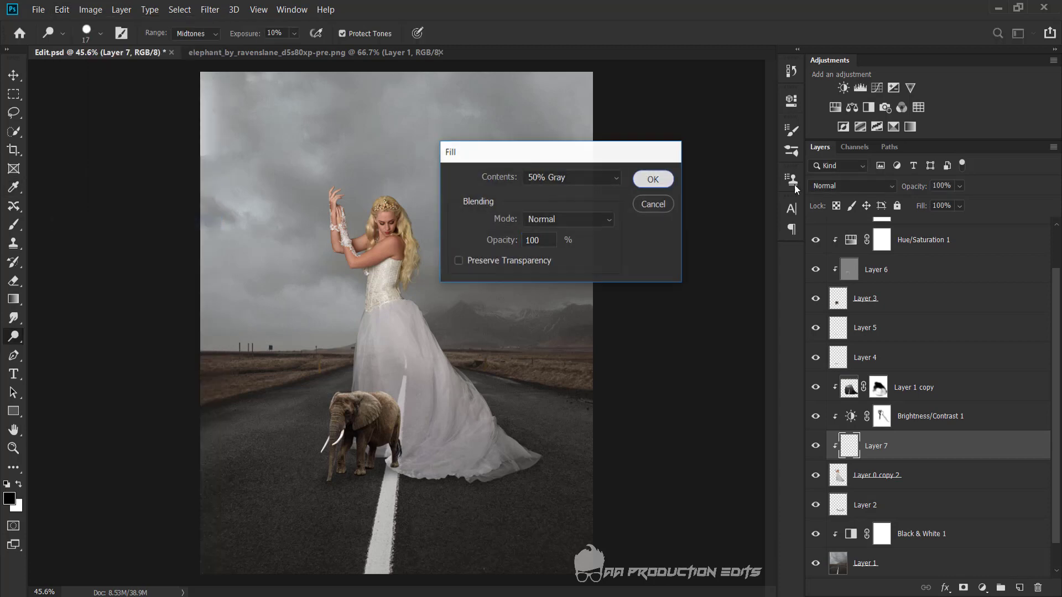
{"action": "key", "text": "Return"}
{"action": "left_click", "coordinate": [849, 186]}
{"action": "left_click", "coordinate": [824, 383]}
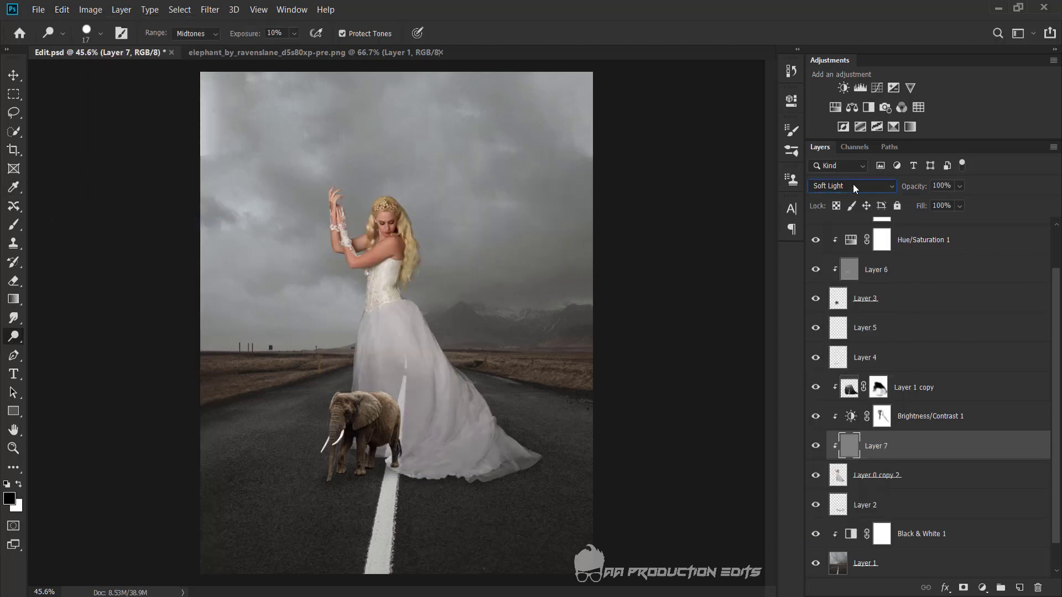
{"action": "left_click", "coordinate": [855, 187]}
{"action": "left_click", "coordinate": [827, 361]}
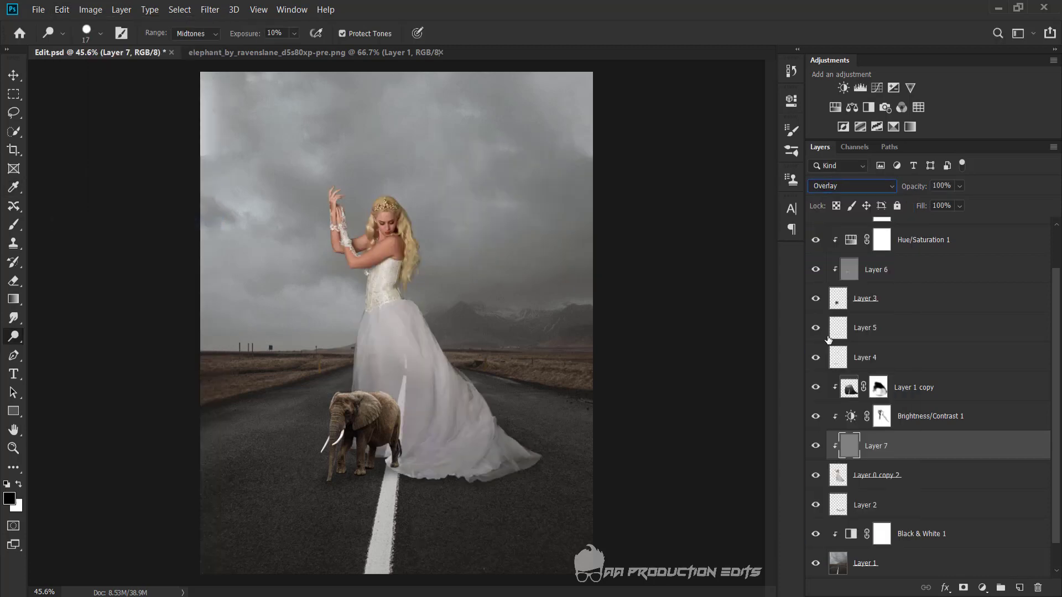
Zoom in on the bride's face and set the Dodge tool exposure to 3%.
{"action": "left_click", "coordinate": [13, 448]}
{"action": "left_click", "coordinate": [378, 221]}
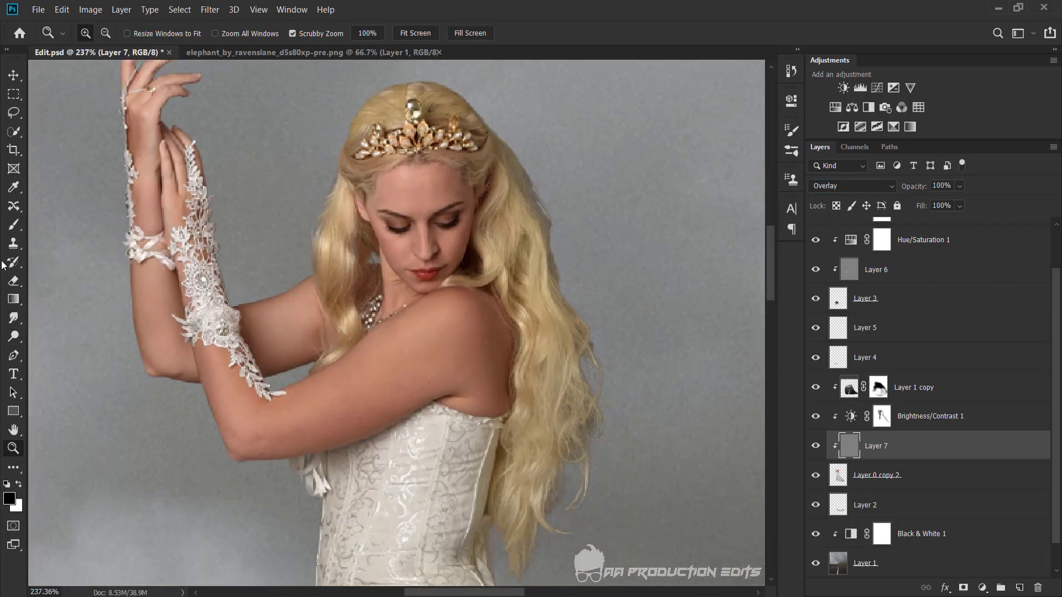
{"action": "left_click", "coordinate": [14, 336]}
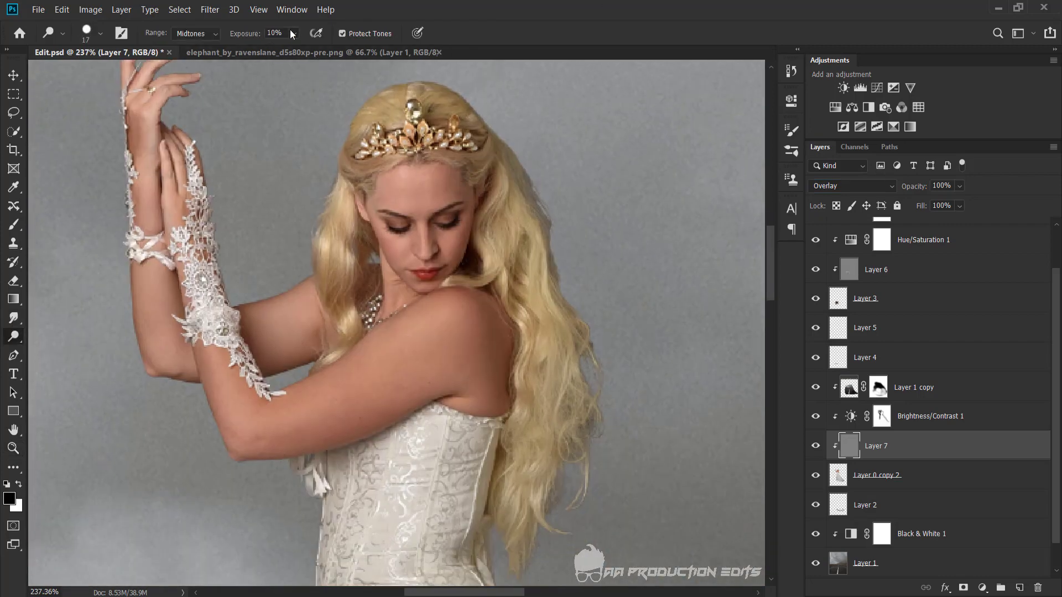
{"action": "left_click", "coordinate": [293, 33]}
{"action": "left_click", "coordinate": [415, 231]}
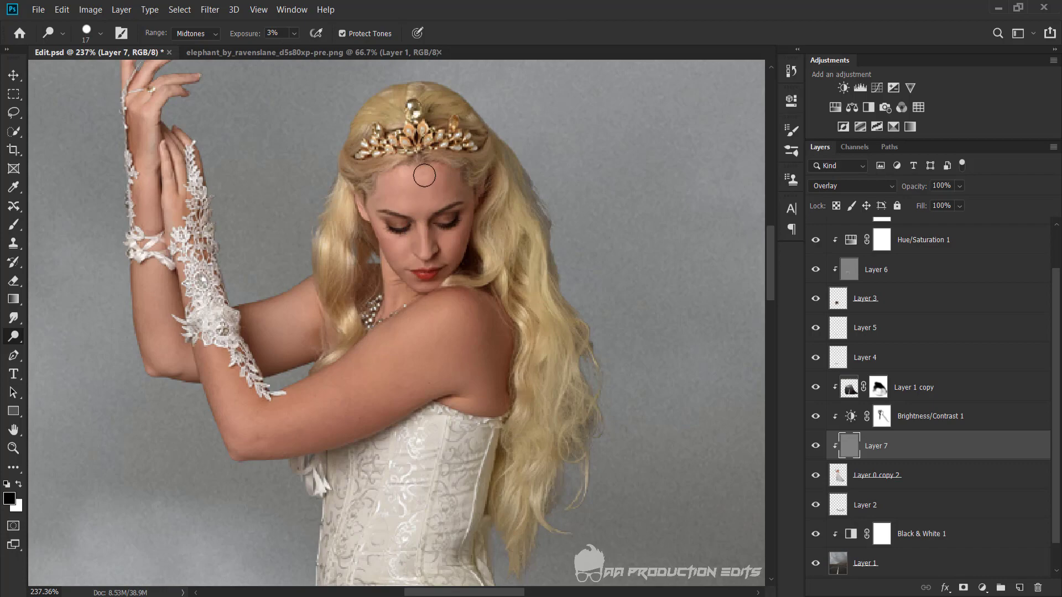
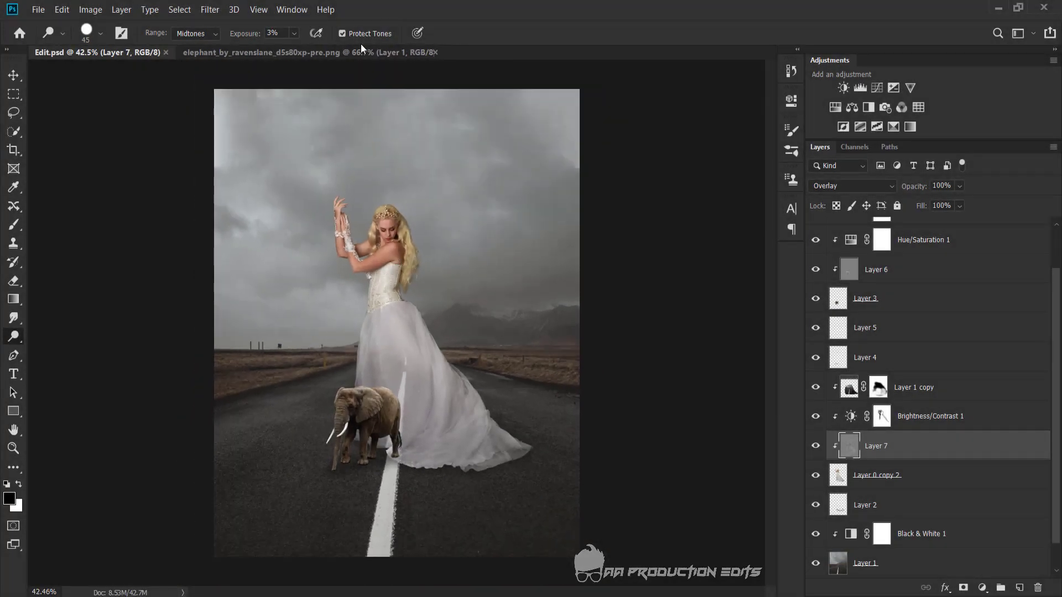
Close the elephant source image and add empty Layer 8 above Brightness/Contrast 2.
{"action": "left_click", "coordinate": [387, 52]}
{"action": "left_click", "coordinate": [435, 52]}
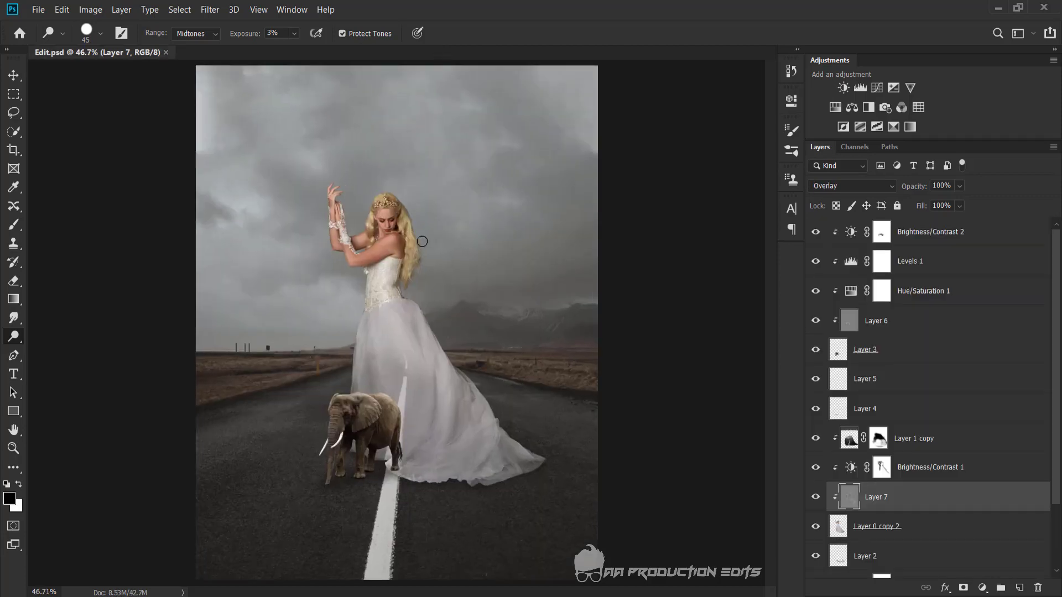
{"action": "scroll", "coordinate": [422, 243], "scroll_direction": "down", "scroll_amount": 1}
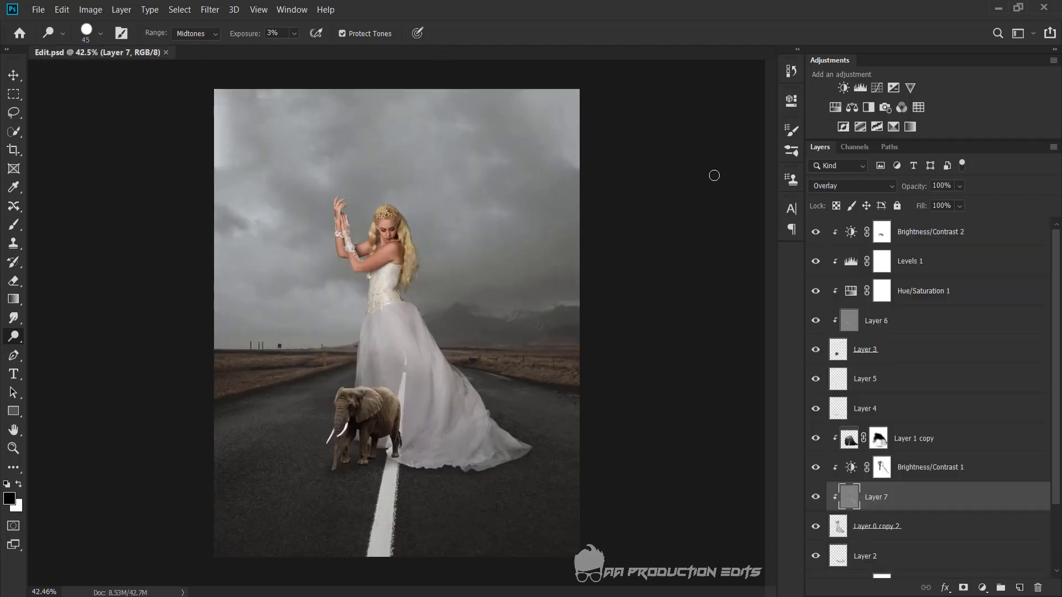
{"action": "left_click", "coordinate": [961, 229]}
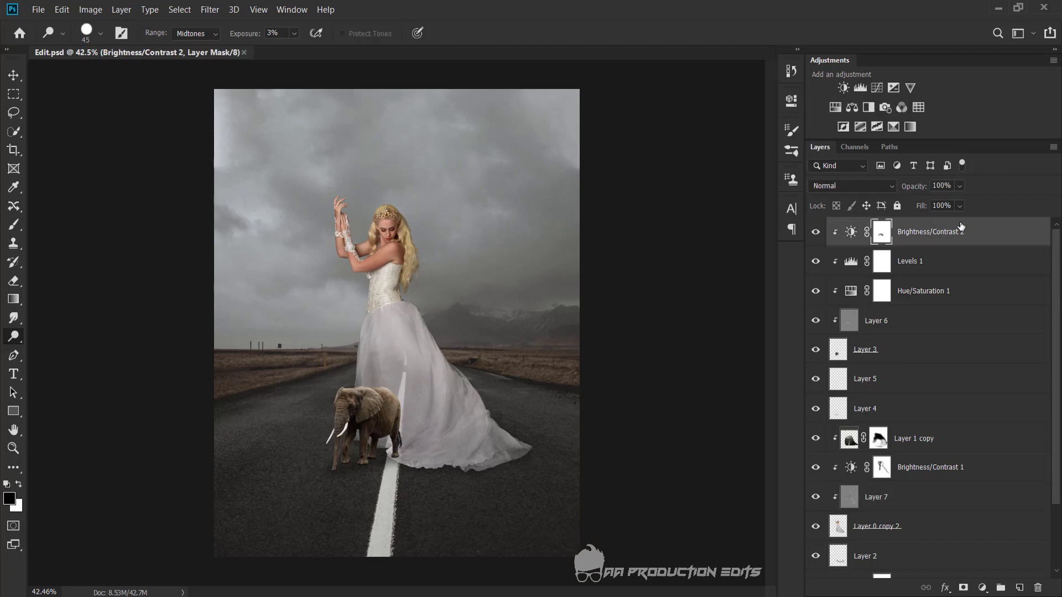
{"action": "left_click", "coordinate": [1020, 588]}
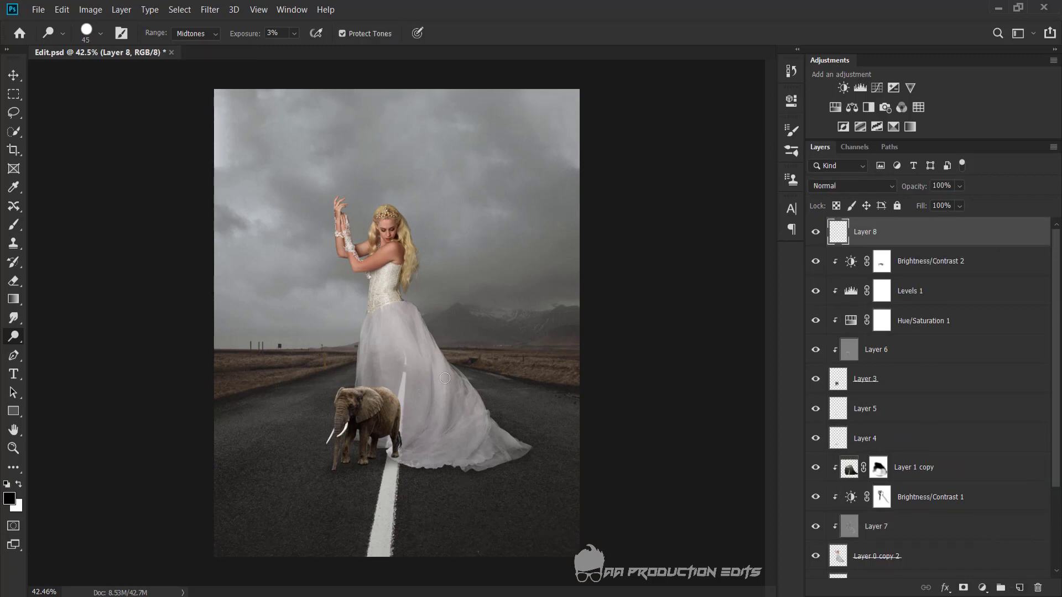
Set up a Soft Round brush at 62% opacity, 64% flow and size 800.
{"action": "left_click", "coordinate": [13, 225]}
{"action": "right_click", "coordinate": [309, 294]}
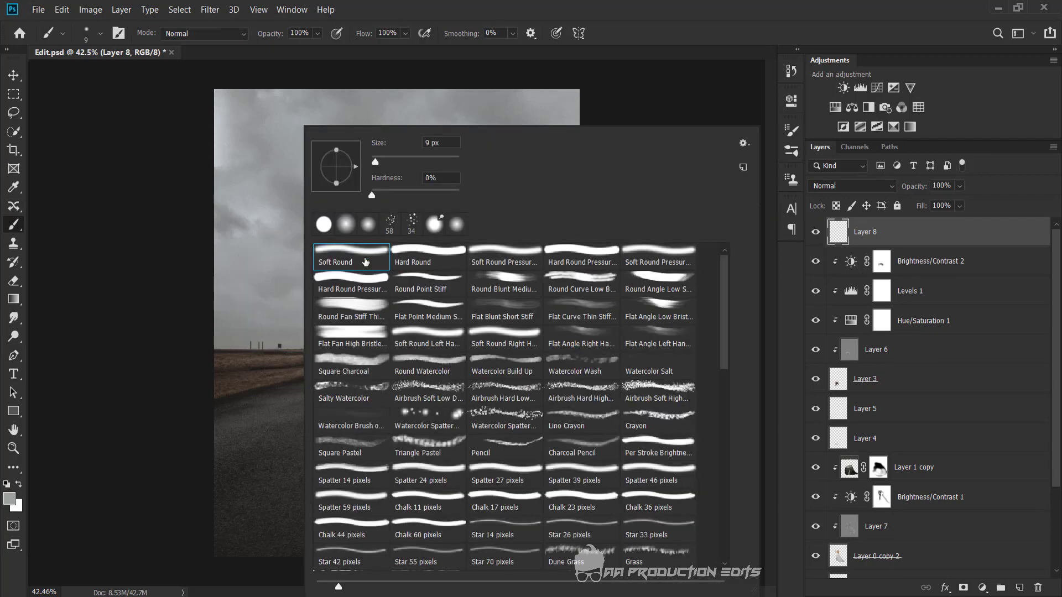
{"action": "left_click", "coordinate": [440, 161]}
{"action": "key", "text": "Return"}
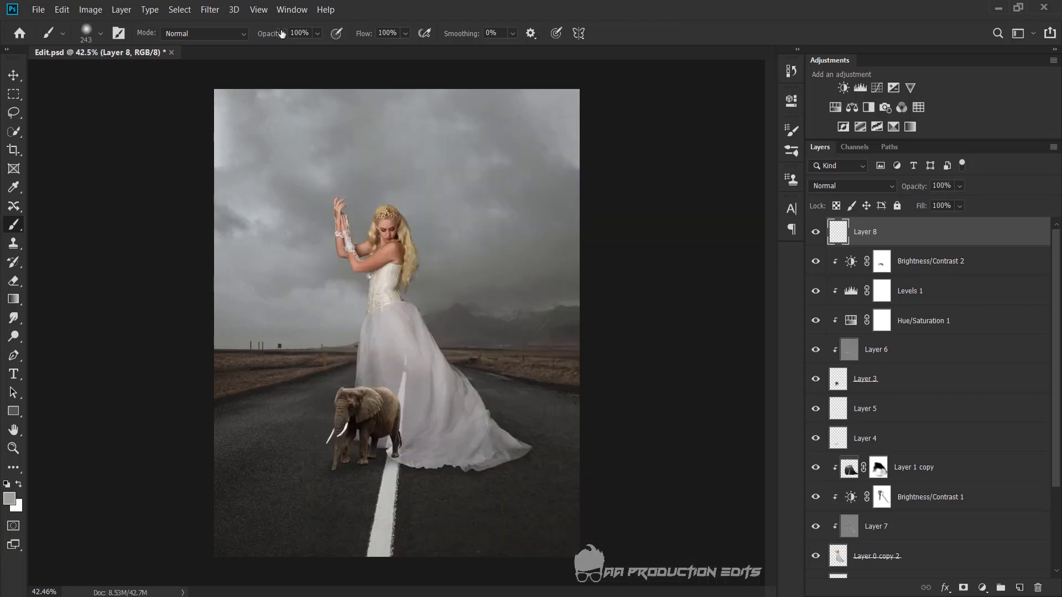
{"action": "left_click_drag", "start_coordinate": [281, 33], "coordinate": [253, 39]}
{"action": "left_click_drag", "start_coordinate": [359, 37], "coordinate": [334, 35]}
{"action": "key", "text": "bracketright"}
{"action": "key", "text": "bracketright"}
{"action": "key", "text": "bracketright"}
{"action": "key", "text": "bracketright"}
{"action": "key", "text": "bracketright"}
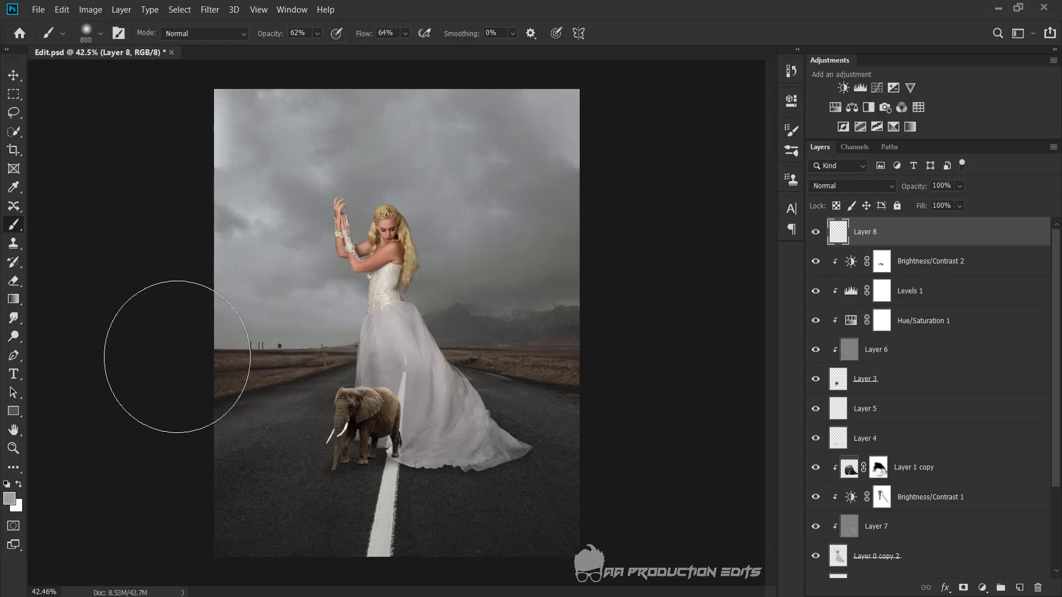
Paint grey haze along the left and right horizon and roadsides.
{"action": "mouse_move", "coordinate": [177, 357]}
{"action": "left_mouse_down"}
{"action": "mouse_move", "coordinate": [208, 332]}
{"action": "mouse_move", "coordinate": [230, 339]}
{"action": "mouse_move", "coordinate": [259, 326]}
{"action": "mouse_move", "coordinate": [191, 302]}
{"action": "mouse_move", "coordinate": [244, 350]}
{"action": "mouse_move", "coordinate": [256, 404]}
{"action": "mouse_move", "coordinate": [276, 381]}
{"action": "left_mouse_up"}
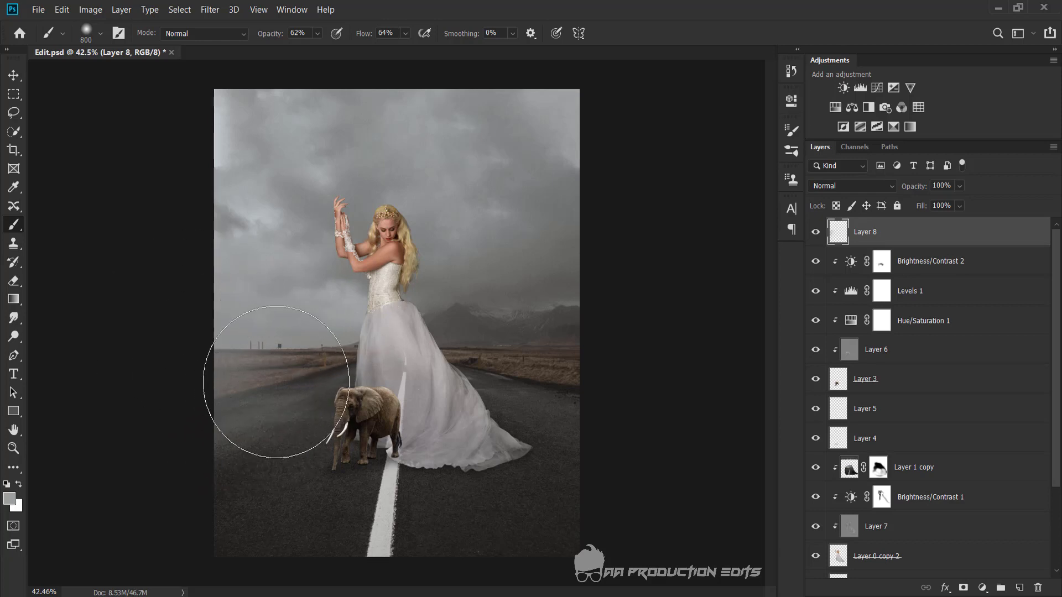
{"action": "mouse_move", "coordinate": [628, 403]}
{"action": "left_mouse_down"}
{"action": "mouse_move", "coordinate": [621, 351]}
{"action": "mouse_move", "coordinate": [578, 368]}
{"action": "mouse_move", "coordinate": [573, 383]}
{"action": "left_mouse_up"}
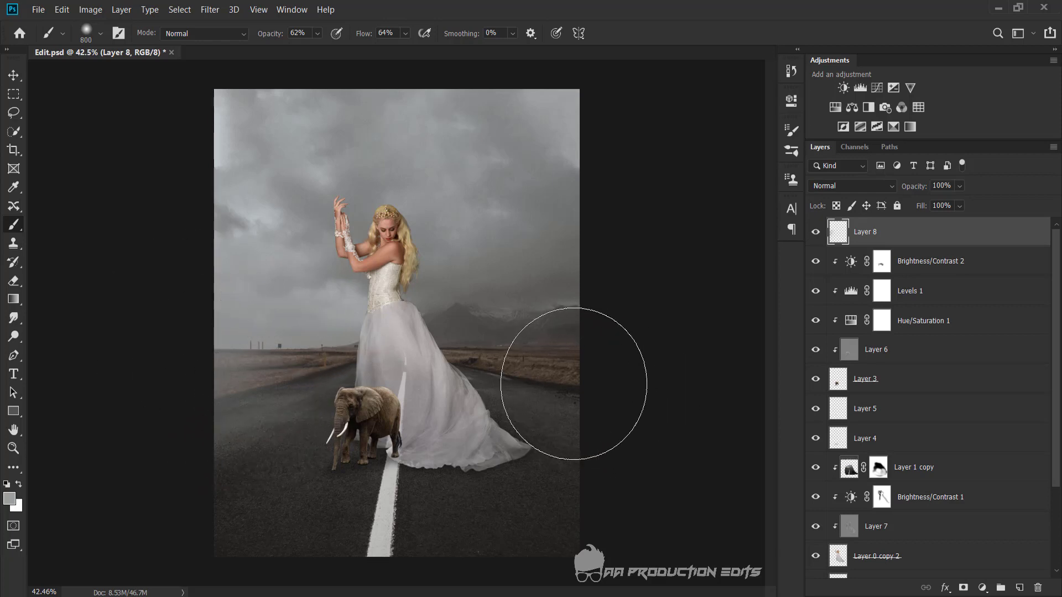
{"action": "key", "text": "ctrl+t"}
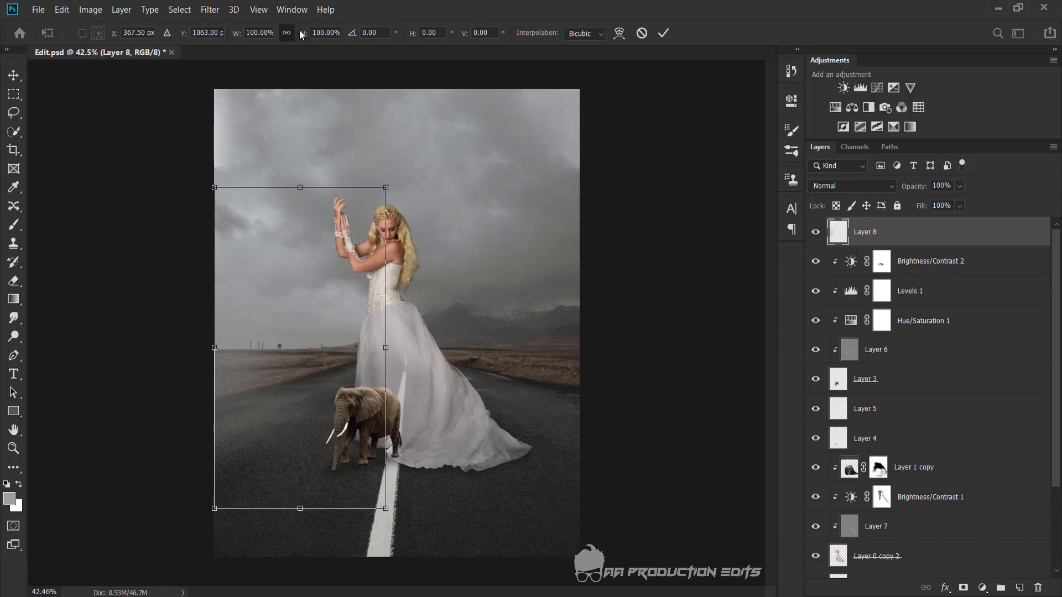
Scale the Layer 8 haze to 169% width and 69% height, reposition it, and commit.
{"action": "left_click_drag", "start_coordinate": [302, 34], "coordinate": [354, 33]}
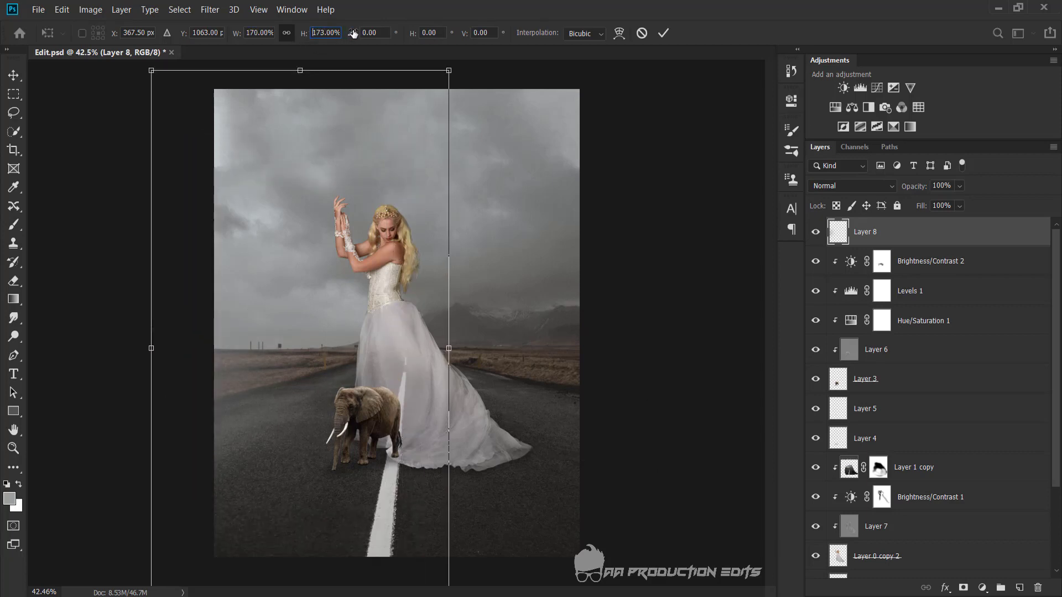
{"action": "left_click_drag", "start_coordinate": [354, 34], "coordinate": [436, 86]}
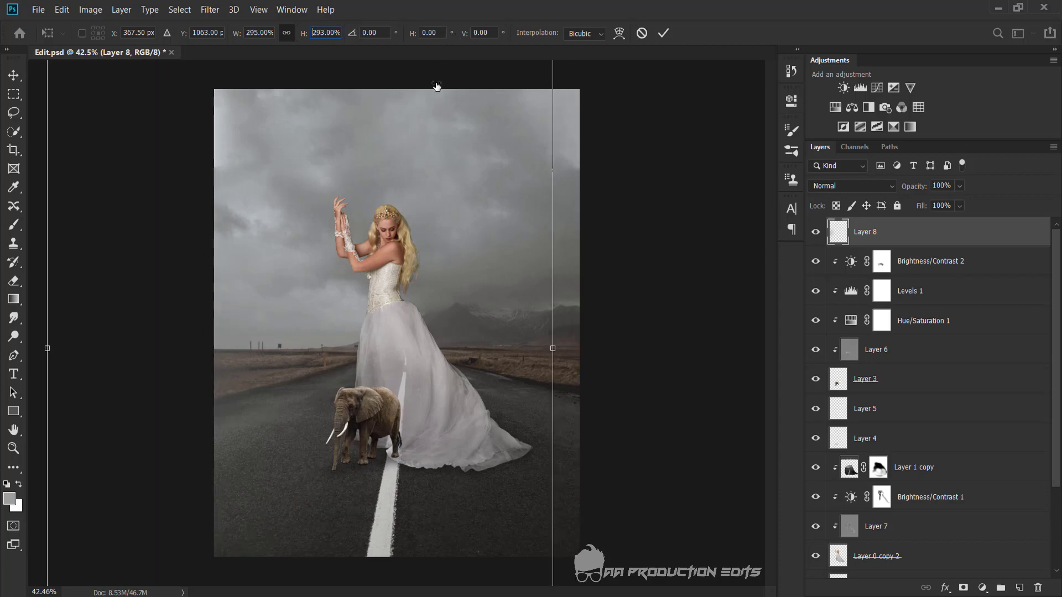
{"action": "mouse_move", "coordinate": [395, 362]}
{"action": "left_mouse_down"}
{"action": "mouse_move", "coordinate": [484, 293]}
{"action": "mouse_move", "coordinate": [436, 284]}
{"action": "left_mouse_up"}
{"action": "key", "text": "ctrl+minus"}
{"action": "mouse_move", "coordinate": [304, 36]}
{"action": "left_mouse_down"}
{"action": "mouse_move", "coordinate": [221, 72]}
{"action": "mouse_move", "coordinate": [309, 193]}
{"action": "left_mouse_up"}
{"action": "left_click_drag", "start_coordinate": [405, 352], "coordinate": [365, 364]}
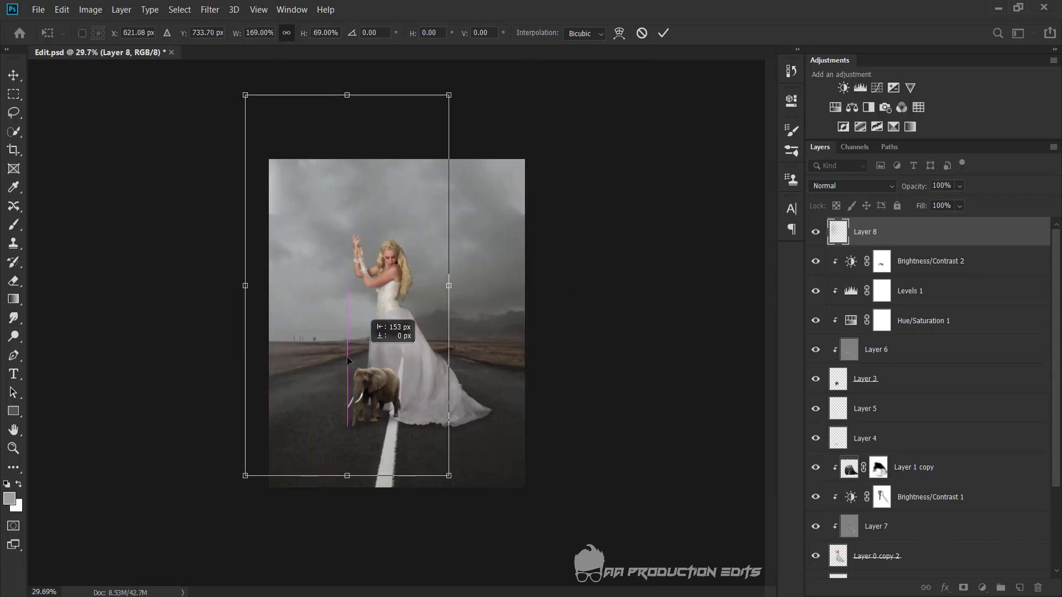
{"action": "left_click", "coordinate": [663, 33]}
{"action": "key", "text": "b"}
{"action": "scroll", "coordinate": [415, 332], "scroll_direction": "up", "scroll_amount": 1}
{"action": "scroll", "coordinate": [436, 364], "scroll_direction": "up", "scroll_amount": 1}
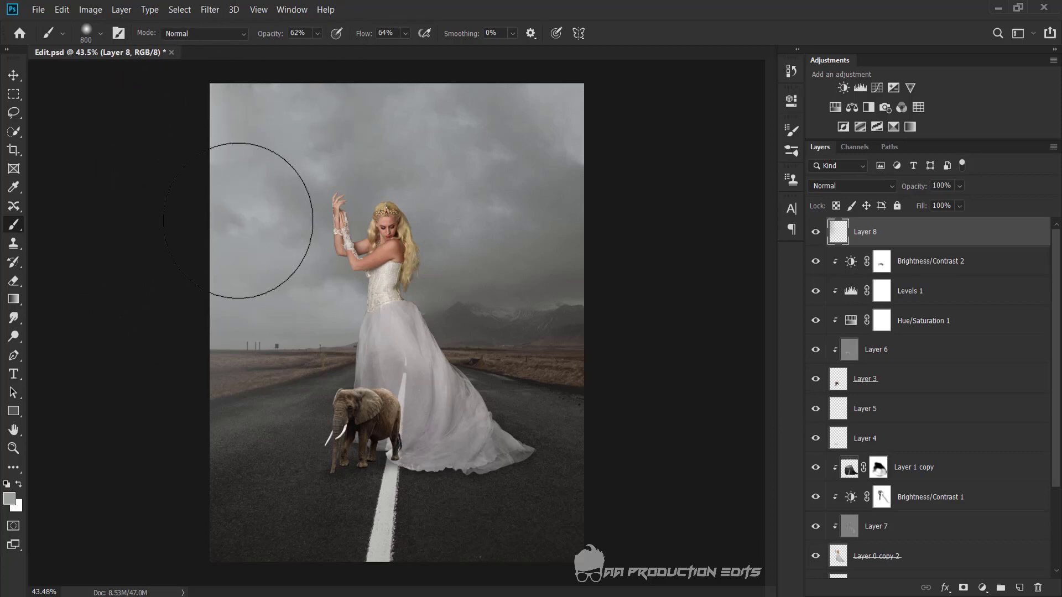
Sample a light grey from the sky and paint haze across the upper sky.
{"action": "left_click", "coordinate": [225, 150], "text": "alt"}
{"action": "mouse_move", "coordinate": [208, 190]}
{"action": "left_mouse_down"}
{"action": "mouse_move", "coordinate": [203, 159]}
{"action": "mouse_move", "coordinate": [236, 296]}
{"action": "mouse_move", "coordinate": [242, 284]}
{"action": "mouse_move", "coordinate": [215, 249]}
{"action": "mouse_move", "coordinate": [265, 172]}
{"action": "left_mouse_up"}
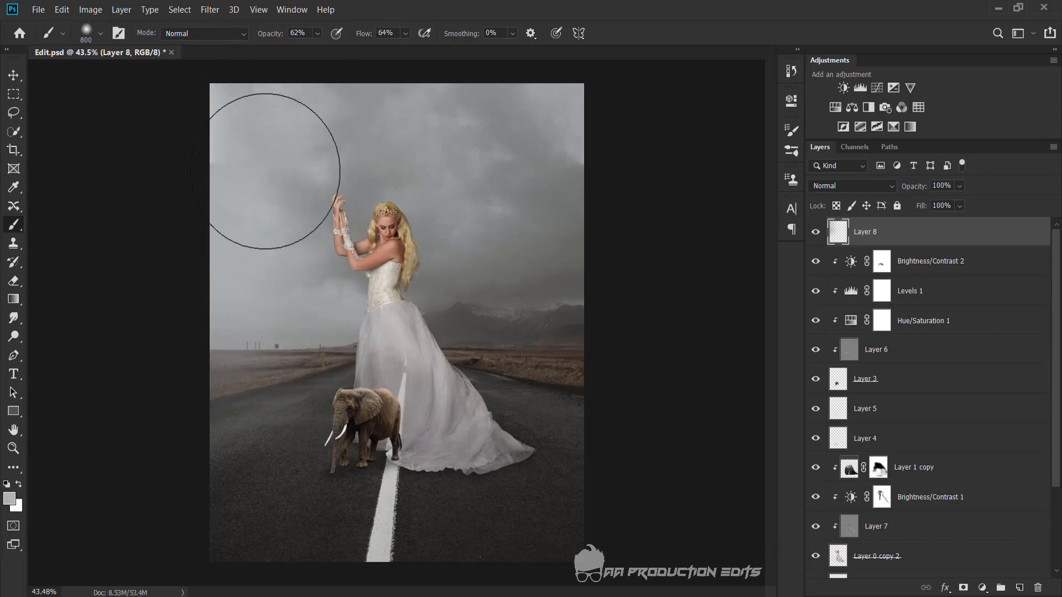
{"action": "left_click_drag", "start_coordinate": [315, 225], "coordinate": [261, 236]}
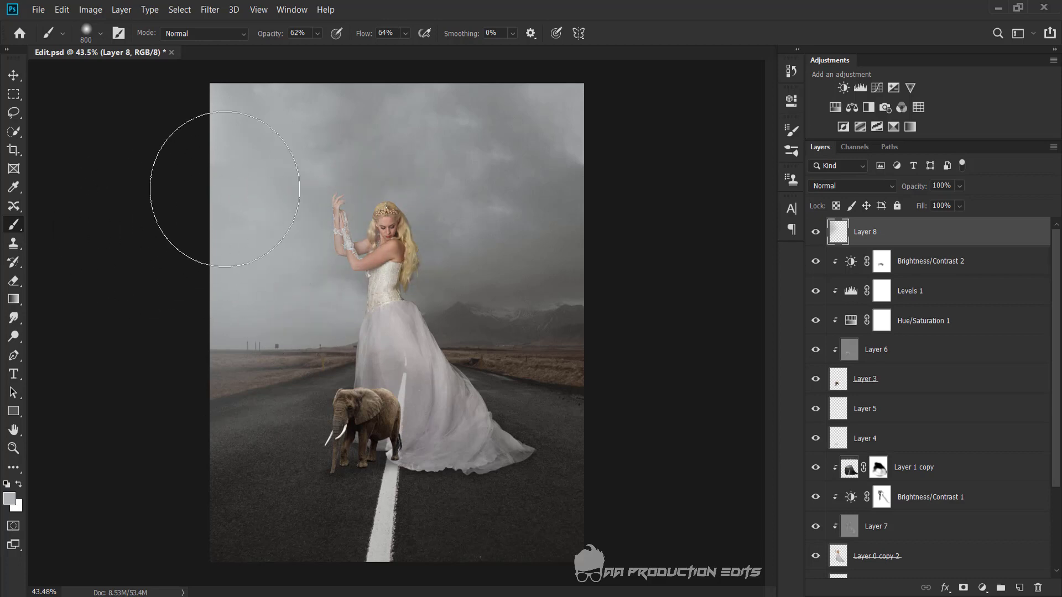
{"action": "mouse_move", "coordinate": [224, 189]}
{"action": "left_mouse_down"}
{"action": "mouse_move", "coordinate": [273, 107]}
{"action": "mouse_move", "coordinate": [360, 44]}
{"action": "left_mouse_up"}
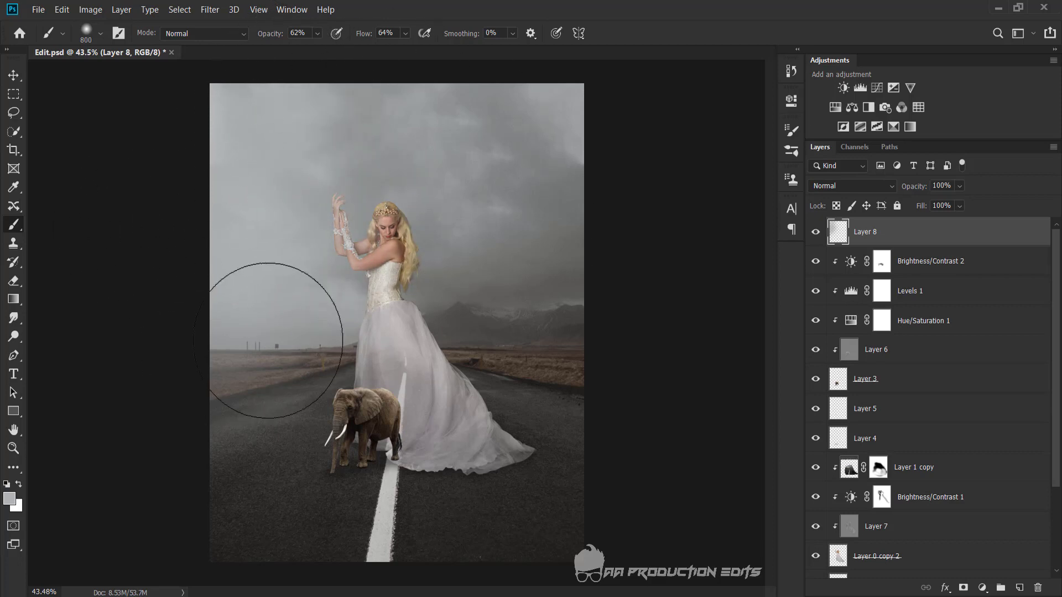
On new Layer 9, paint soft 43%-opacity haze over the lower-left road.
{"action": "left_click", "coordinate": [1020, 587]}
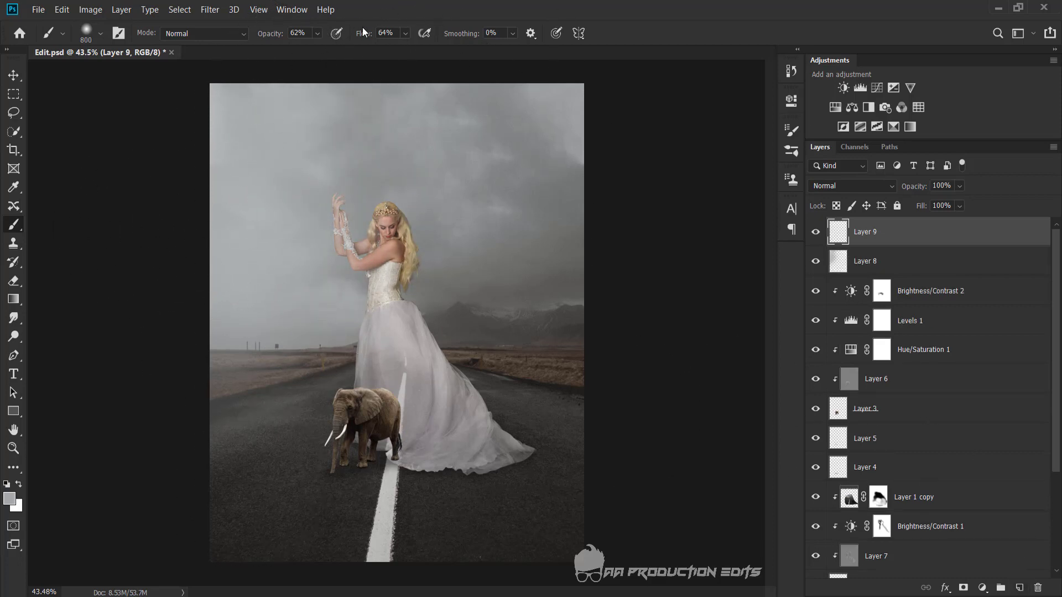
{"action": "left_click_drag", "start_coordinate": [277, 36], "coordinate": [266, 36]}
{"action": "key", "text": "ctrl+minus"}
{"action": "key", "text": "shift+3"}
{"action": "key", "text": "shift+7"}
{"action": "left_click_drag", "start_coordinate": [279, 444], "coordinate": [187, 465]}
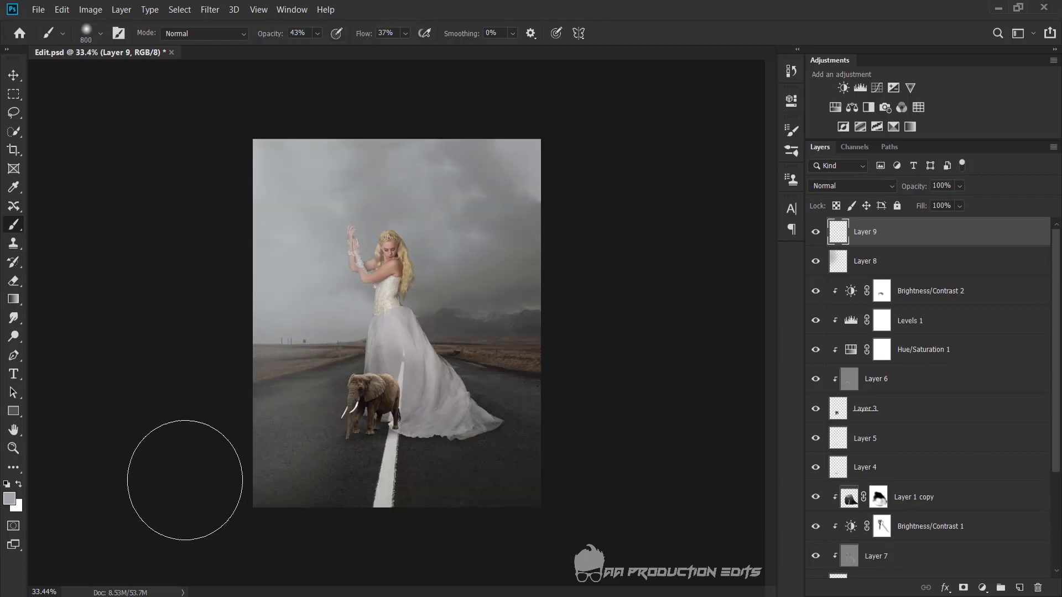
{"action": "mouse_move", "coordinate": [297, 486]}
{"action": "left_mouse_down"}
{"action": "mouse_move", "coordinate": [241, 440]}
{"action": "mouse_move", "coordinate": [309, 382]}
{"action": "left_mouse_up"}
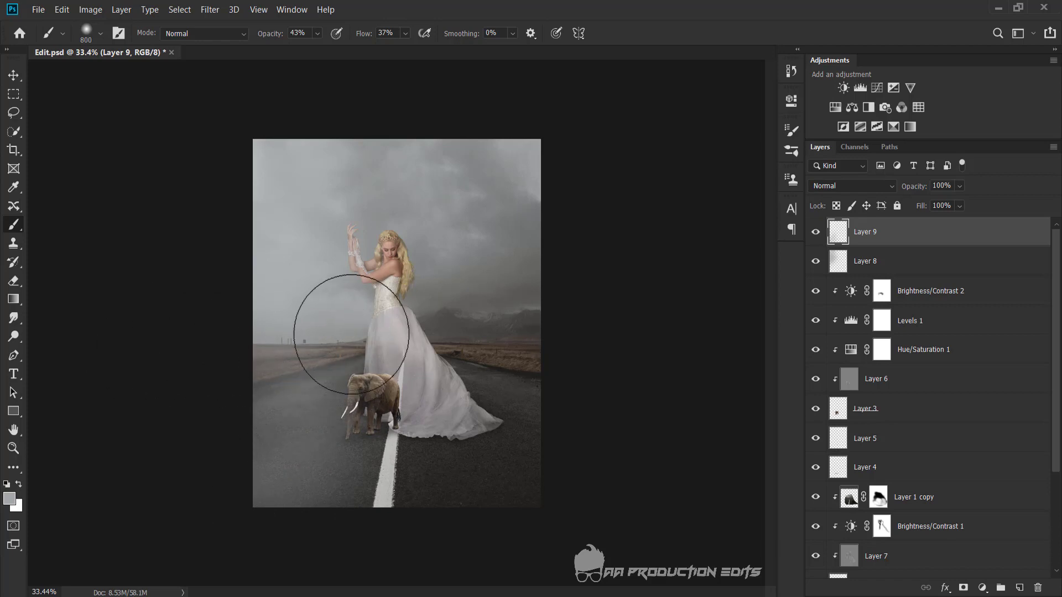
{"action": "key", "text": "ctrl+plus"}
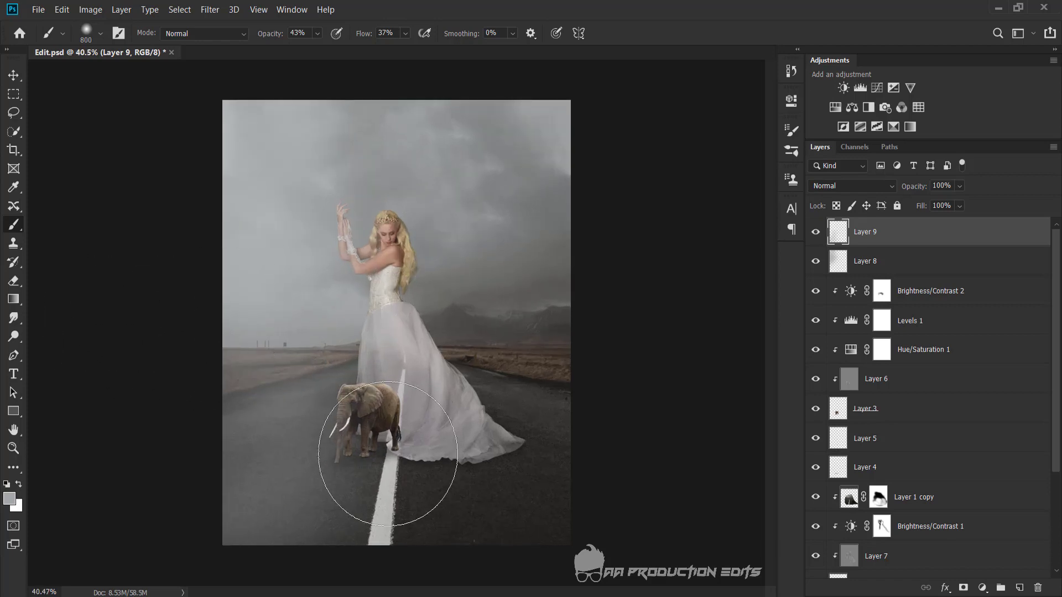
{"action": "left_click_drag", "start_coordinate": [505, 463], "coordinate": [372, 509]}
{"action": "key", "text": "ctrl+z"}
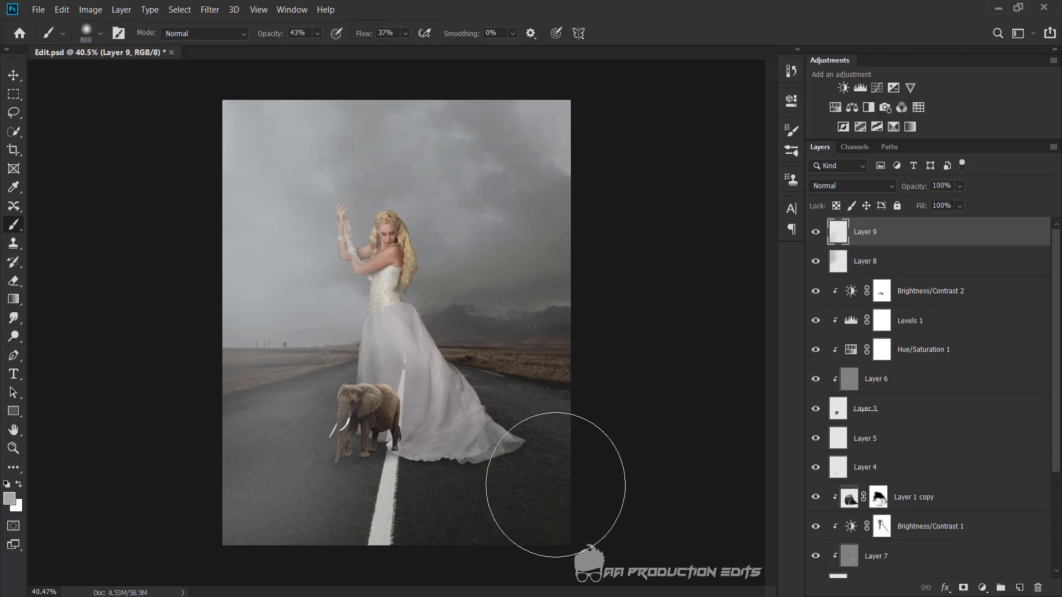
{"action": "key", "text": "ctrl+plus"}
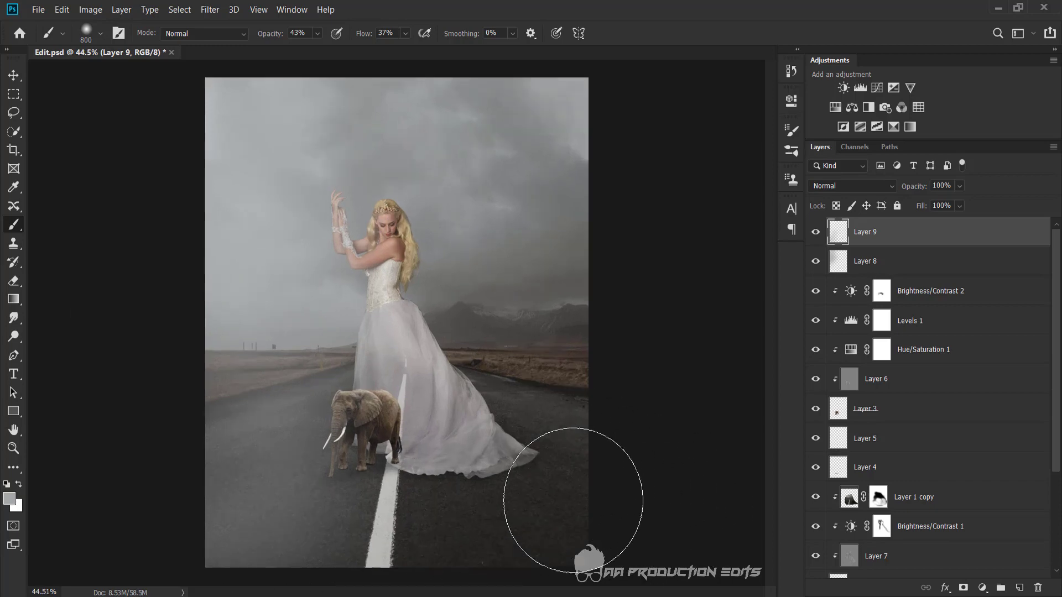
Lower Layer 9 to 29% opacity and Layer 8 to 60% opacity.
{"action": "left_click_drag", "start_coordinate": [958, 199], "coordinate": [927, 209]}
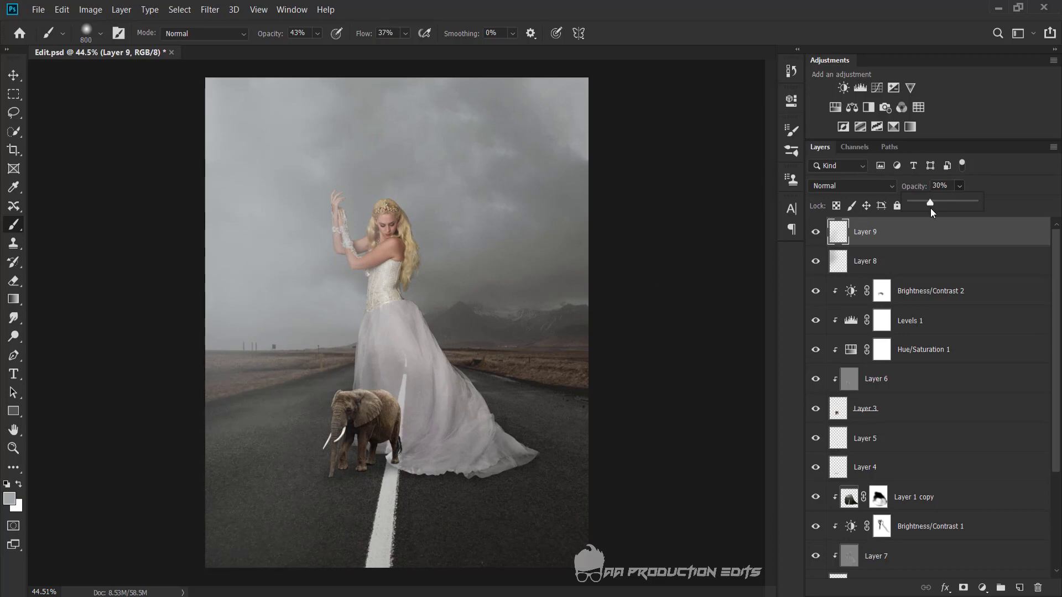
{"action": "left_click", "coordinate": [891, 257]}
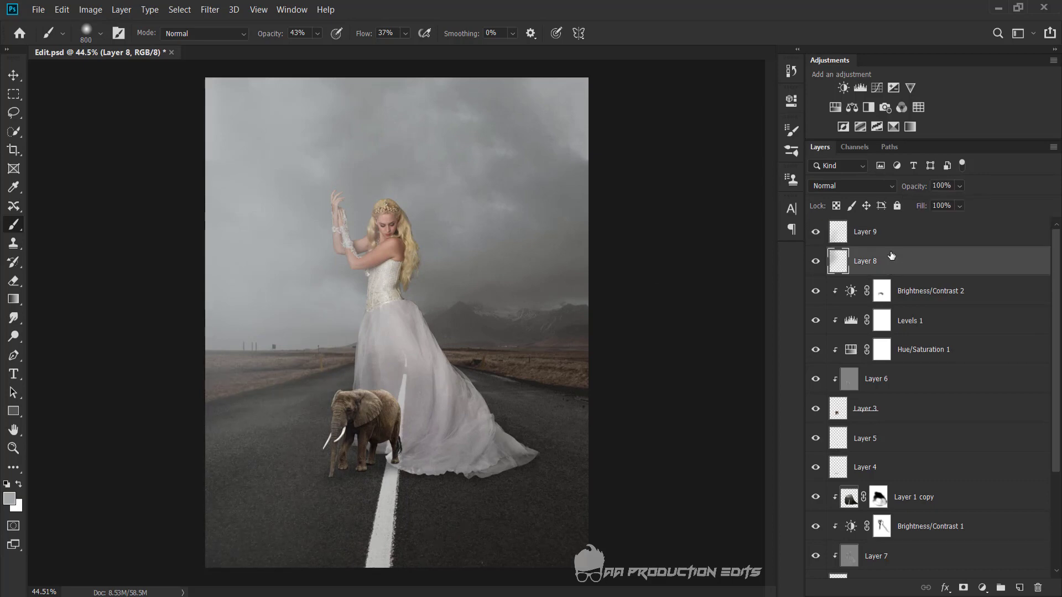
{"action": "left_click_drag", "start_coordinate": [947, 208], "coordinate": [938, 210]}
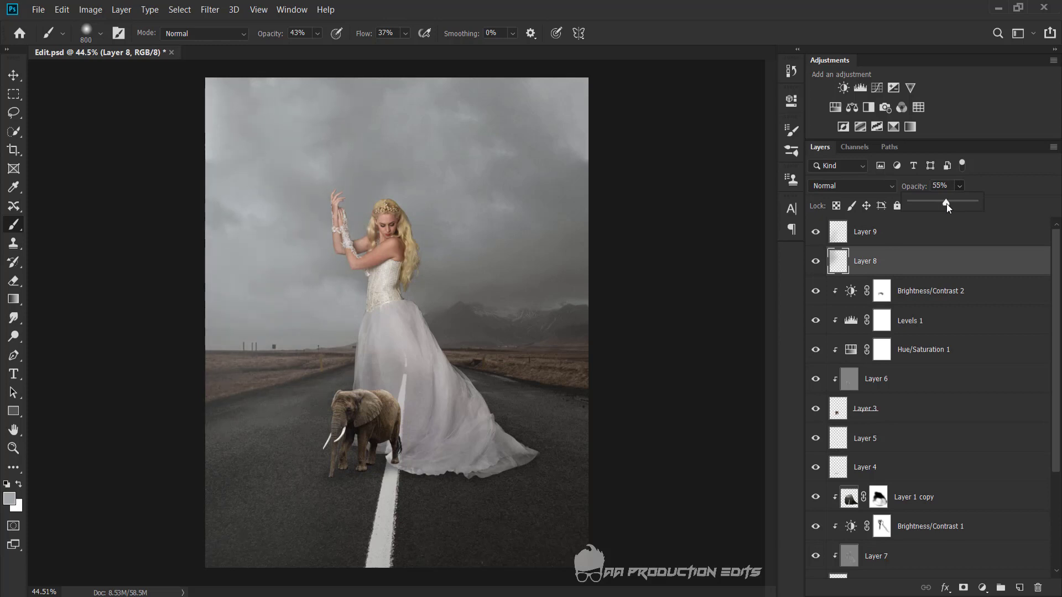
{"action": "scroll", "coordinate": [487, 232], "scroll_direction": "down", "scroll_amount": 2}
{"action": "scroll", "coordinate": [420, 249], "scroll_direction": "down", "scroll_amount": 2}
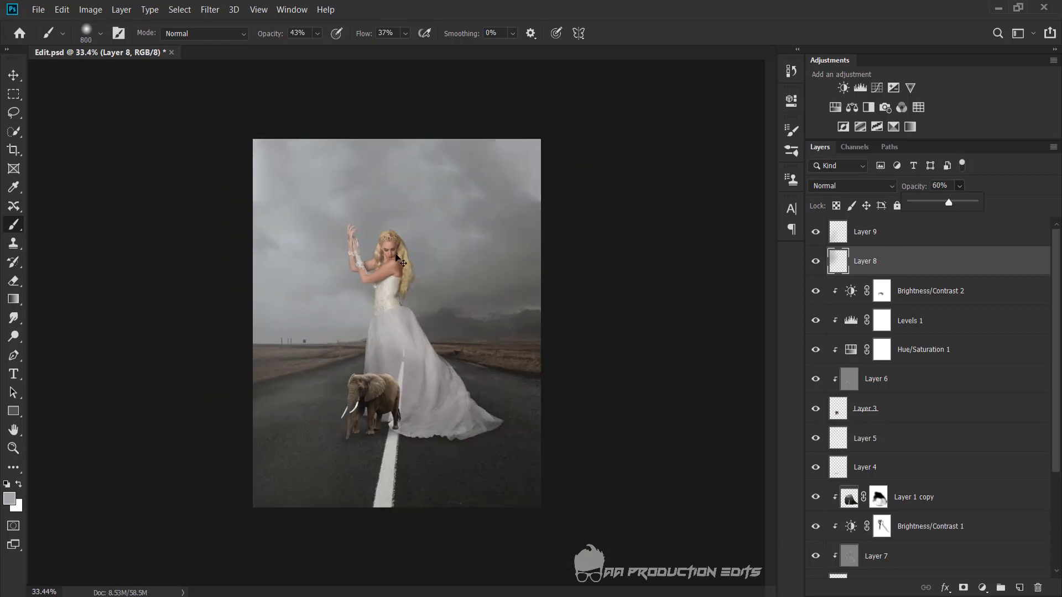
{"action": "scroll", "coordinate": [397, 259], "scroll_direction": "up", "scroll_amount": 2}
{"action": "scroll", "coordinate": [420, 257], "scroll_direction": "down", "scroll_amount": 1}
{"action": "scroll", "coordinate": [409, 252], "scroll_direction": "up", "scroll_amount": 1}
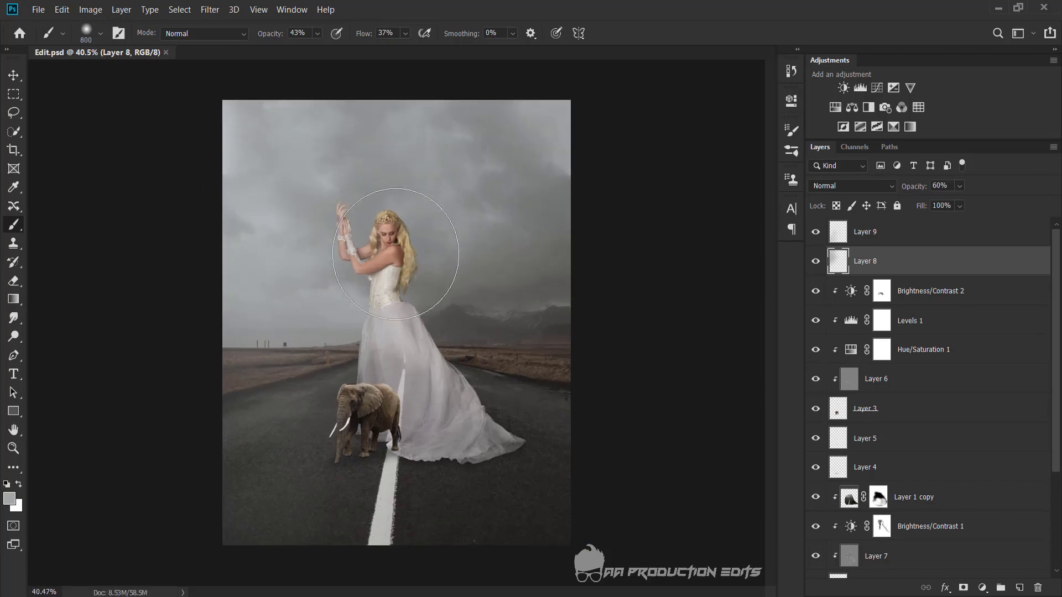
{"action": "scroll", "coordinate": [396, 253], "scroll_direction": "up", "scroll_amount": 1}
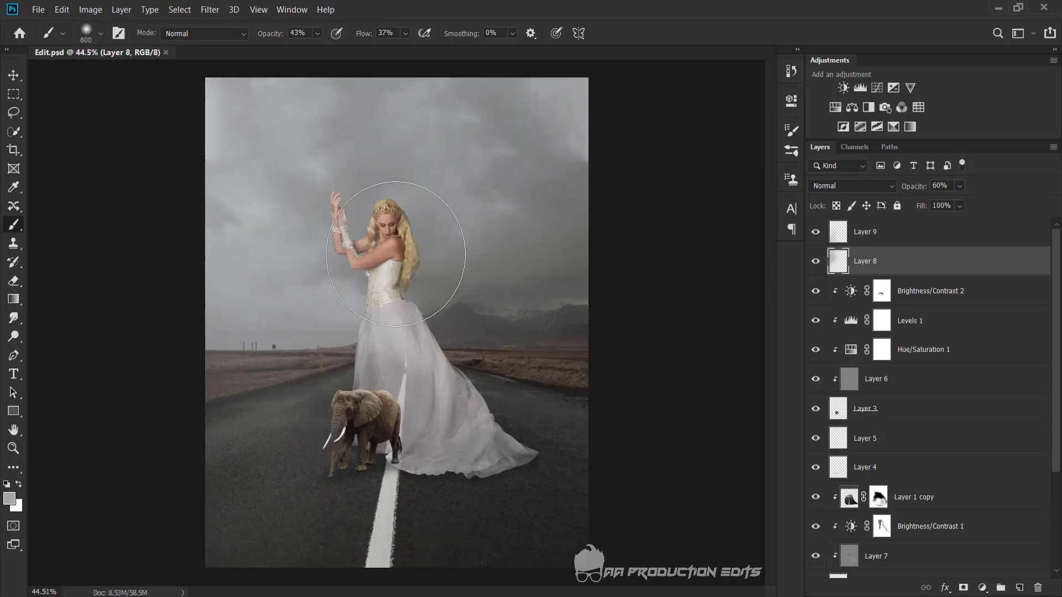
{"action": "left_click", "coordinate": [896, 226]}
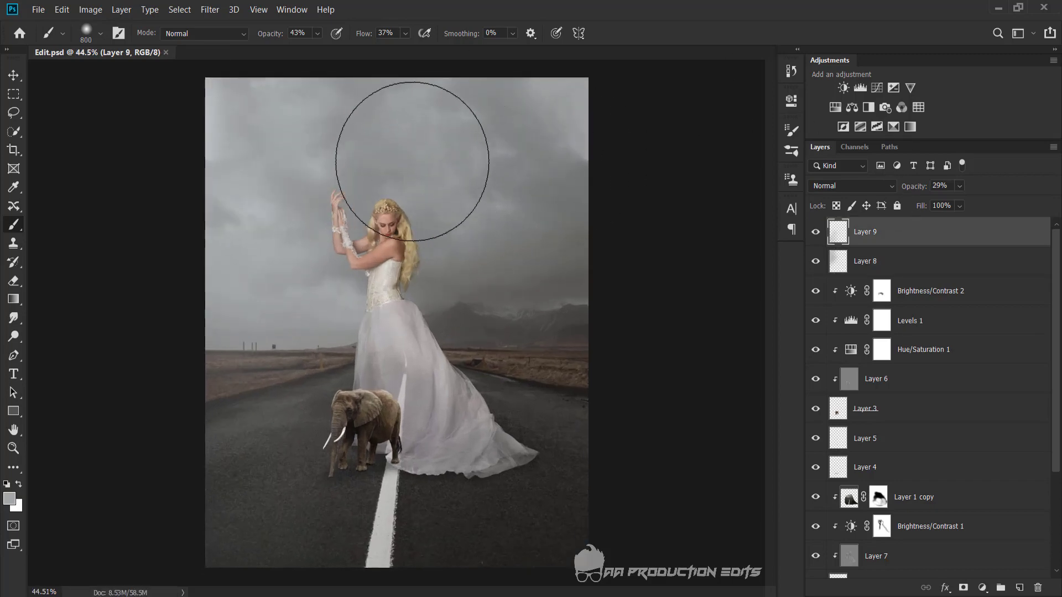
Add a Color Balance adjustment with Cyan/Red -4 and Yellow/Blue -13.
{"action": "left_click", "coordinate": [852, 108]}
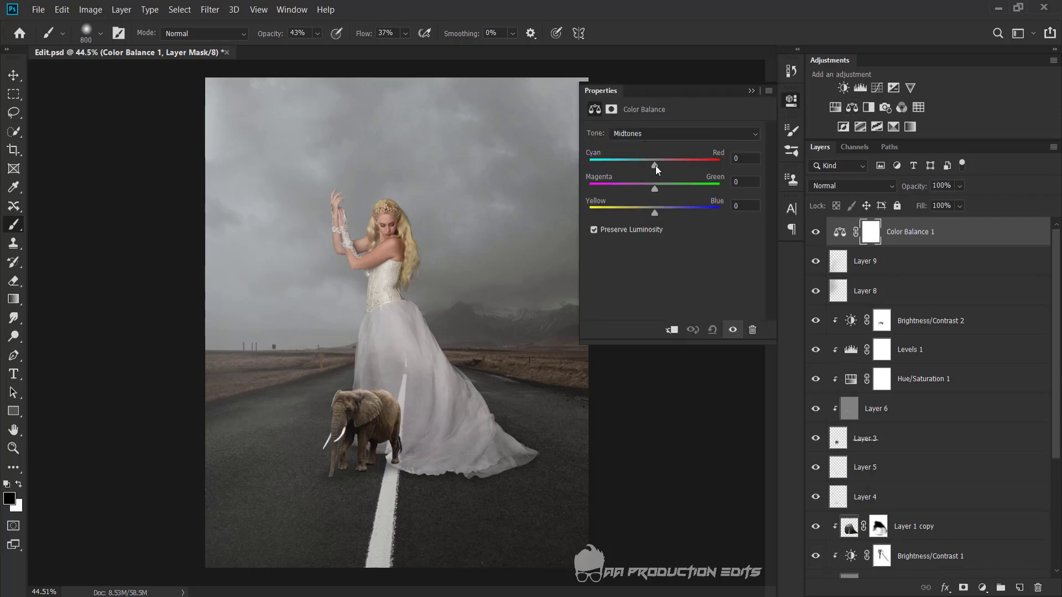
{"action": "left_click_drag", "start_coordinate": [656, 165], "coordinate": [651, 165]}
{"action": "left_click_drag", "start_coordinate": [650, 211], "coordinate": [654, 210]}
Add a Curves adjustment and reshape its Red channel curve to reduce red.
{"action": "left_click", "coordinate": [876, 89]}
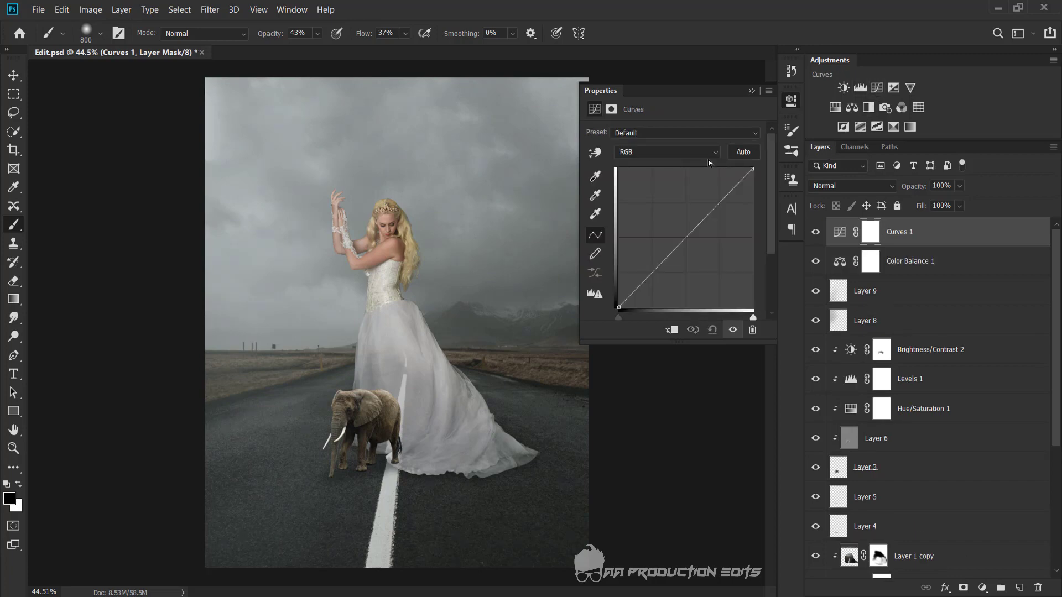
{"action": "left_click", "coordinate": [694, 152]}
{"action": "left_click", "coordinate": [652, 176]}
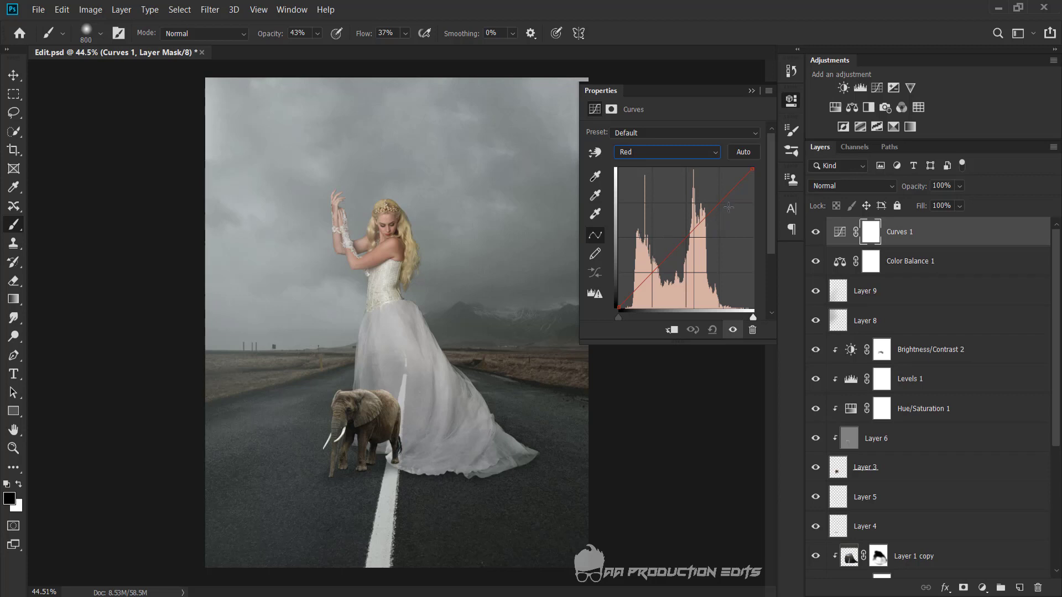
{"action": "left_click_drag", "start_coordinate": [729, 191], "coordinate": [729, 194]}
{"action": "left_click_drag", "start_coordinate": [649, 275], "coordinate": [654, 276]}
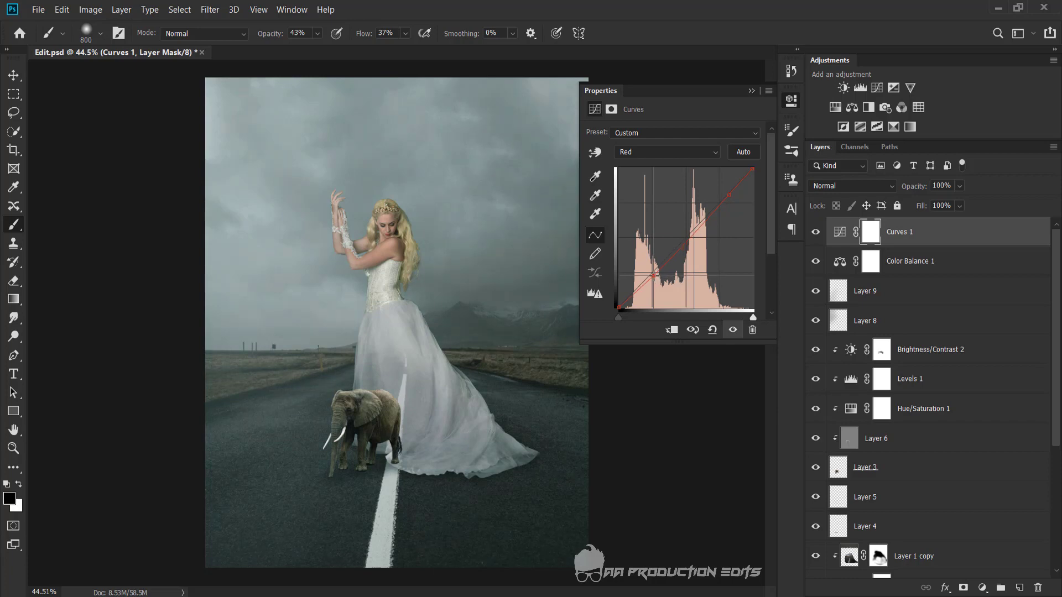
Reshape the Curves Blue channel with two adjusted points.
{"action": "left_click", "coordinate": [666, 152]}
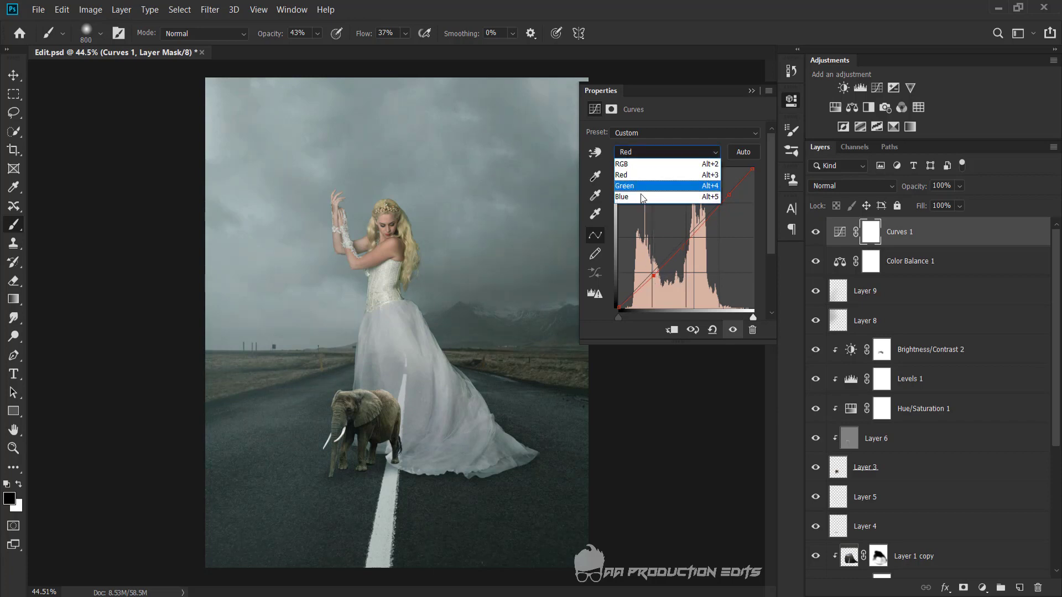
{"action": "left_click", "coordinate": [664, 201]}
{"action": "left_click", "coordinate": [712, 206]}
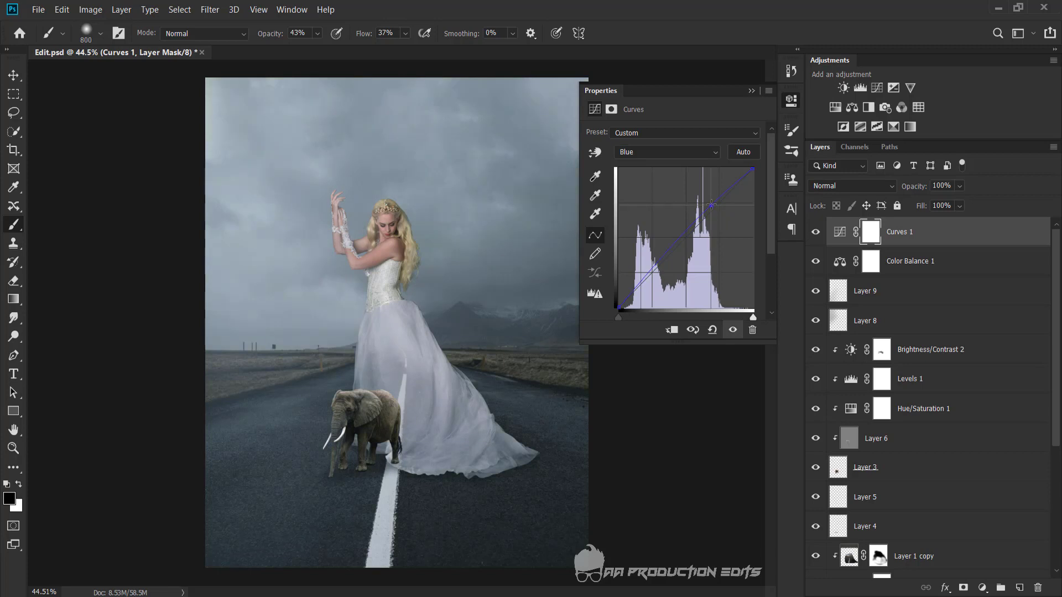
{"action": "left_click_drag", "start_coordinate": [711, 206], "coordinate": [713, 212]}
{"action": "left_click", "coordinate": [656, 267]}
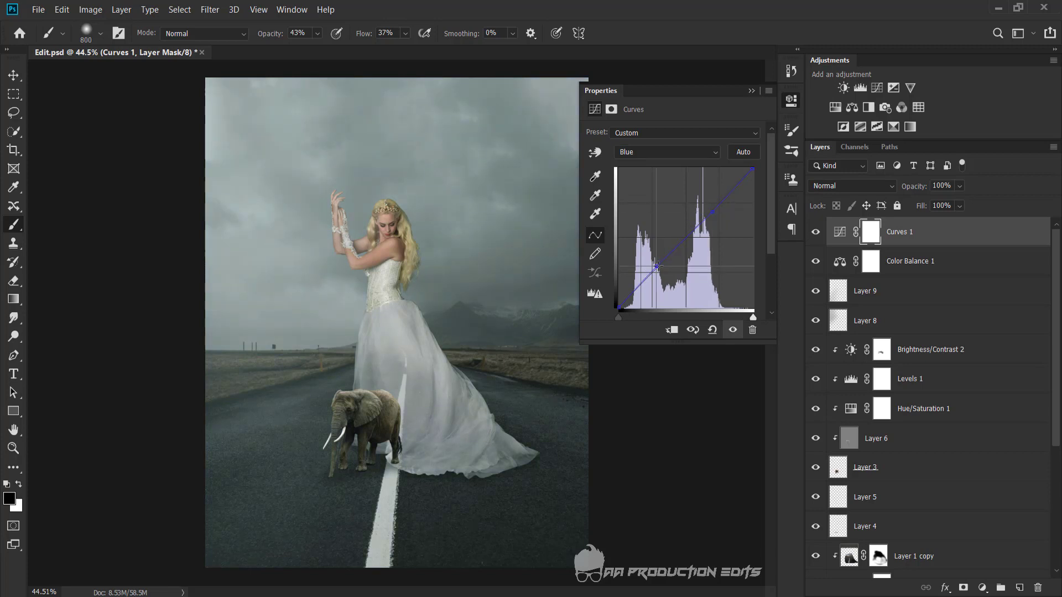
{"action": "left_click_drag", "start_coordinate": [657, 267], "coordinate": [659, 268]}
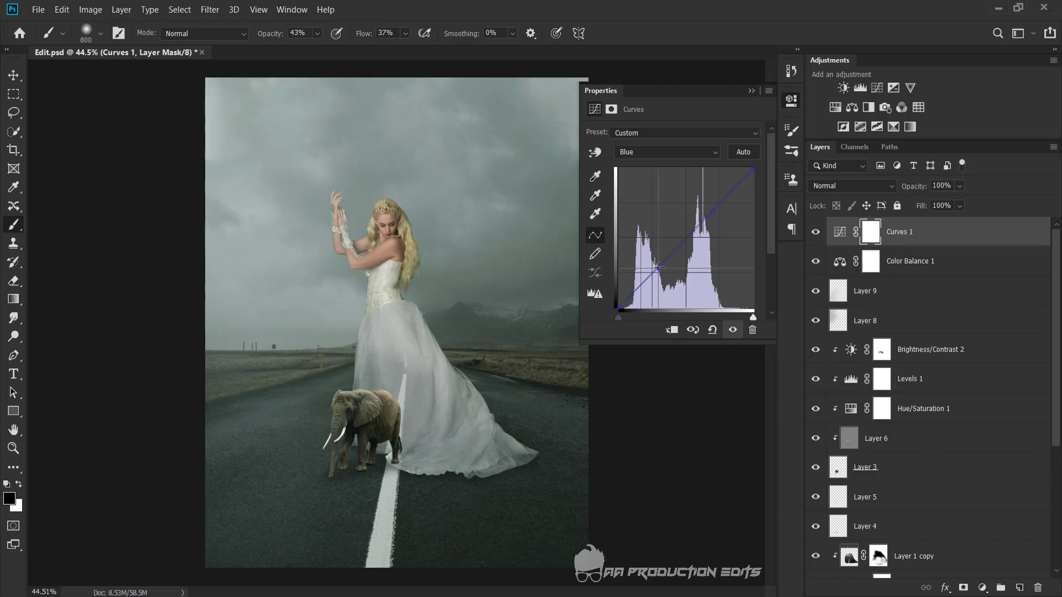
{"action": "left_click", "coordinate": [752, 90]}
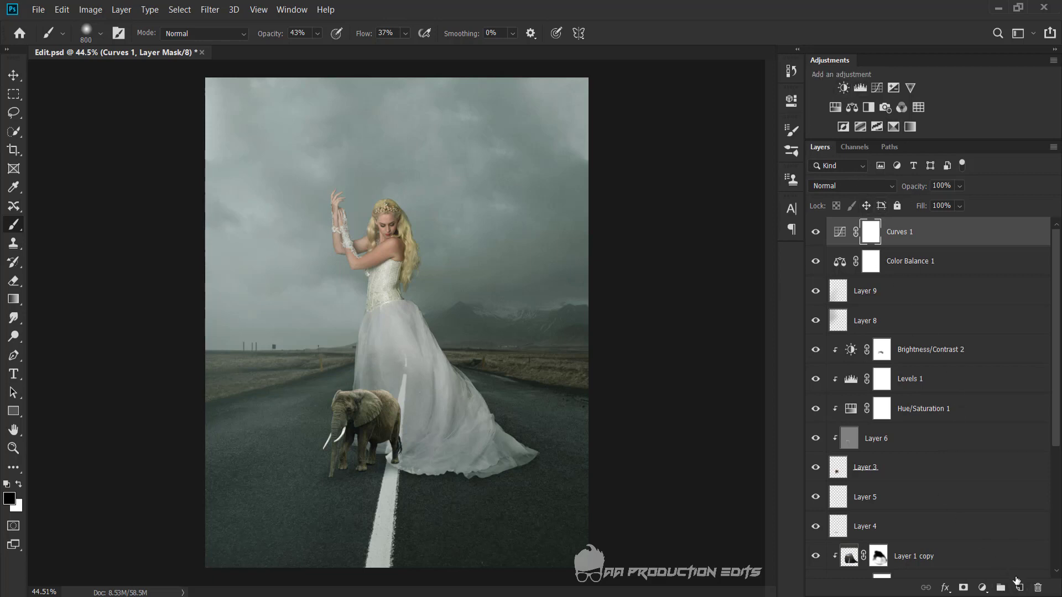
Add a new Layer 10 filled with black.
{"action": "left_click", "coordinate": [1023, 588]}
{"action": "left_click", "coordinate": [14, 299]}
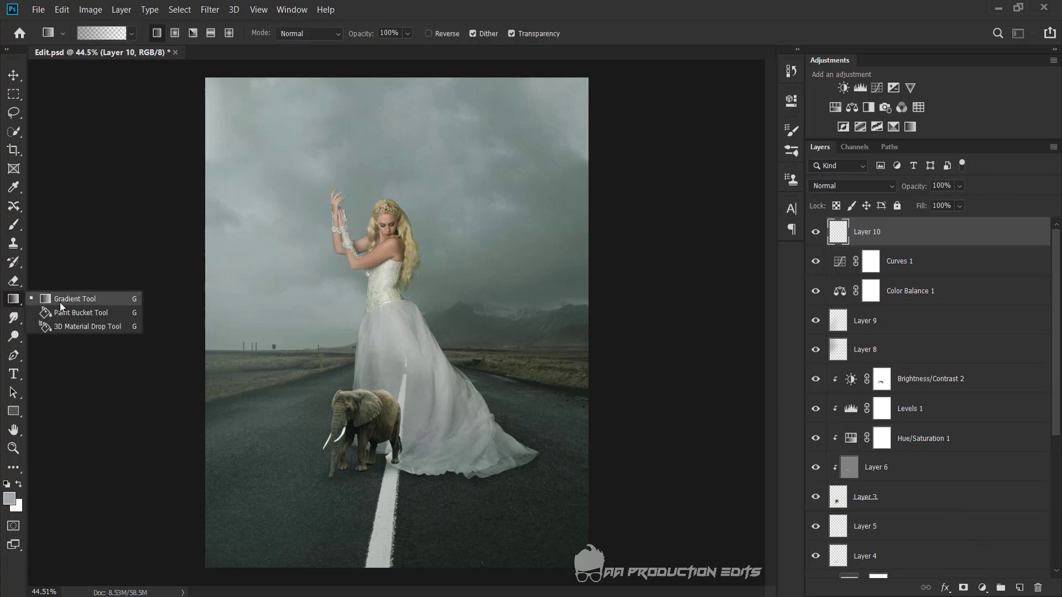
{"action": "left_click", "coordinate": [69, 314]}
{"action": "left_click", "coordinate": [280, 346]}
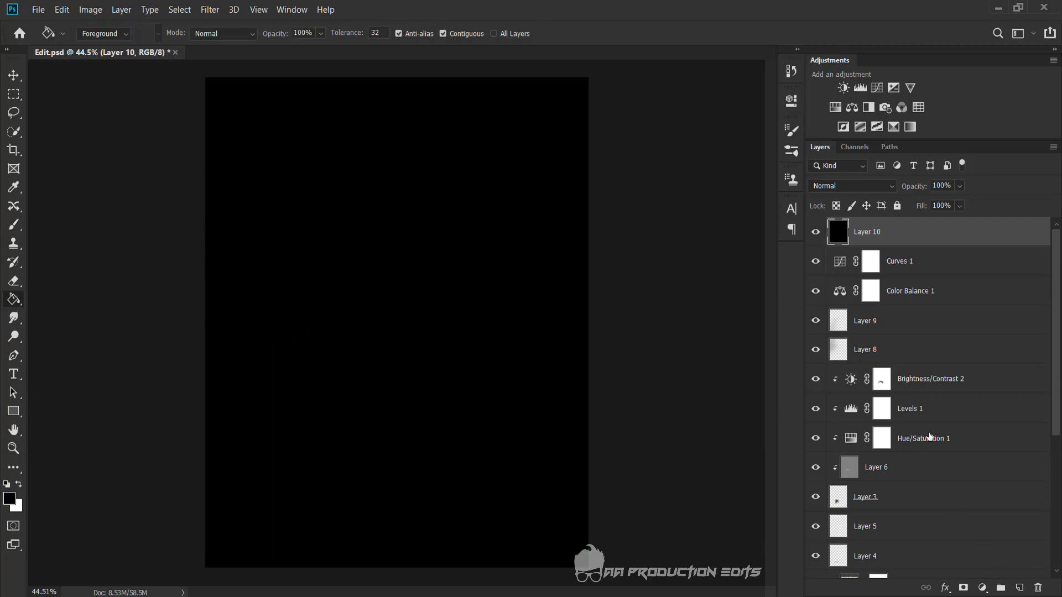
Mask Layer 10 with a wide radial gradient revealing the centre of the scene.
{"action": "left_click", "coordinate": [960, 588]}
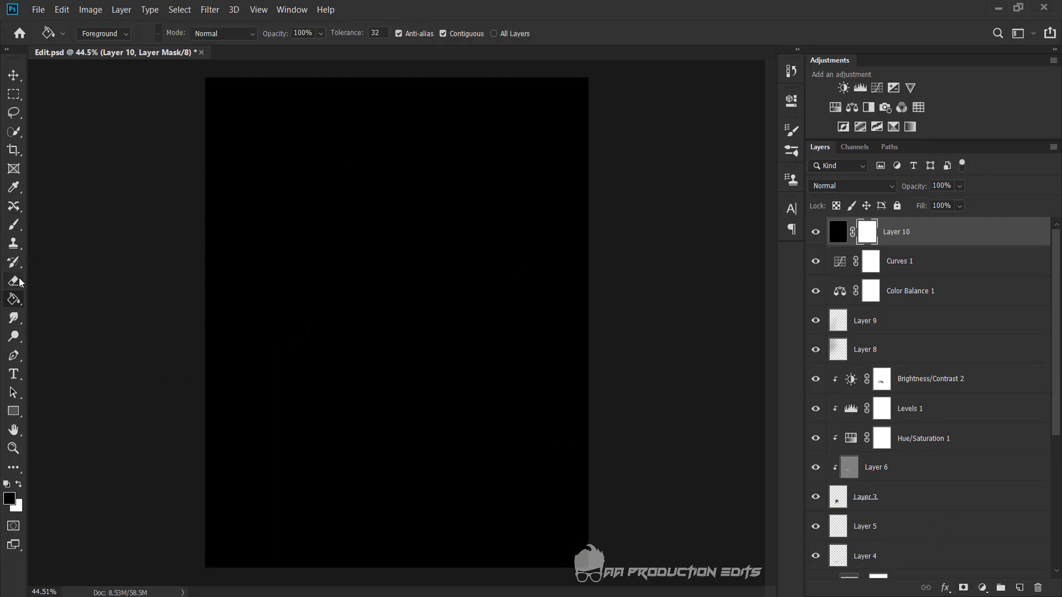
{"action": "left_click", "coordinate": [15, 299]}
{"action": "left_click", "coordinate": [61, 299]}
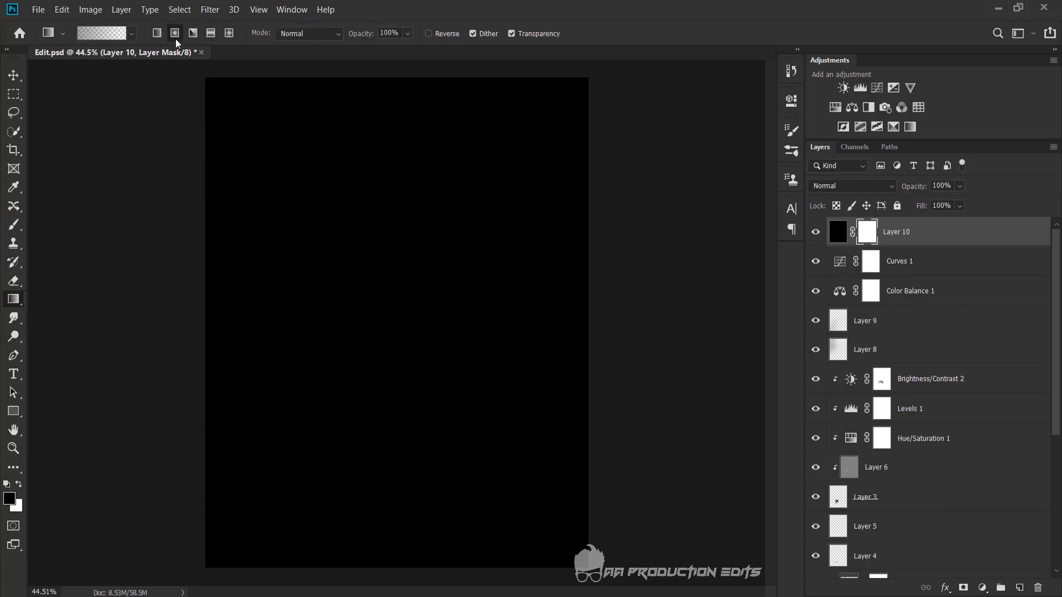
{"action": "left_click_drag", "start_coordinate": [293, 161], "coordinate": [517, 370]}
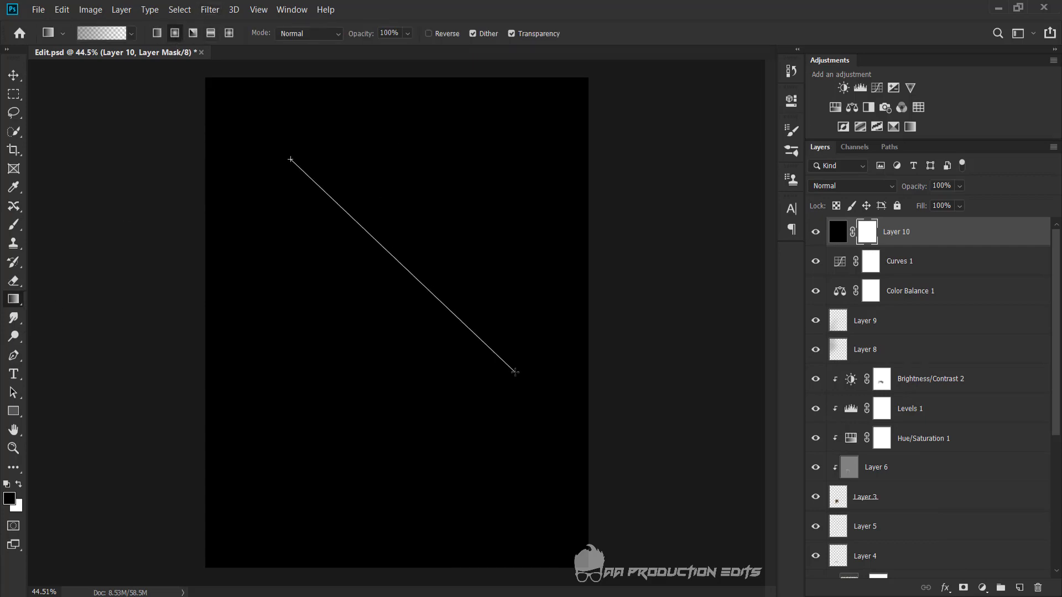
{"action": "key", "text": "ctrl+z"}
{"action": "left_click_drag", "start_coordinate": [320, 200], "coordinate": [457, 323]}
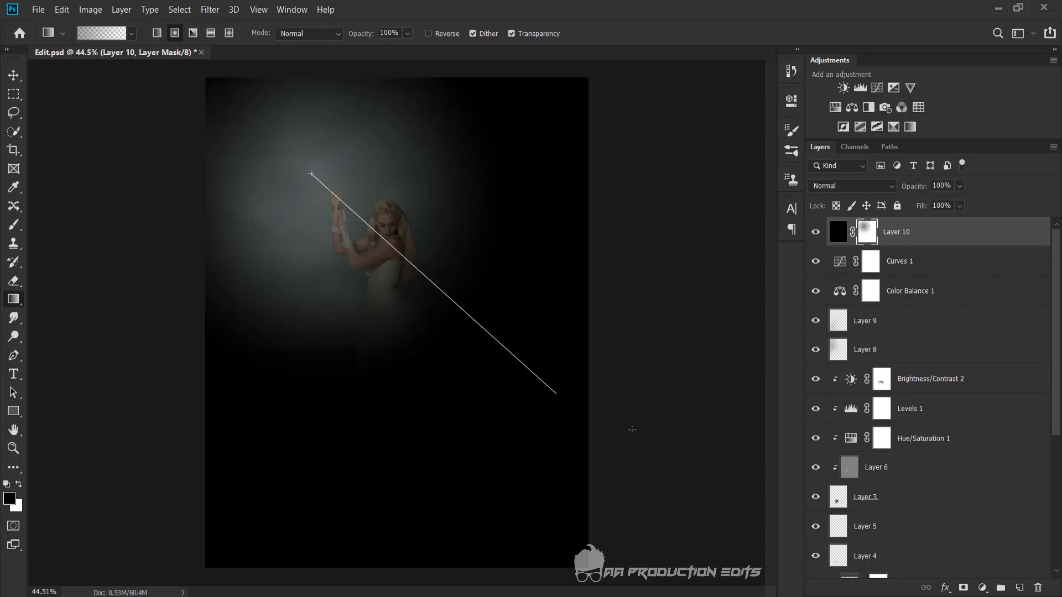
{"action": "left_click_drag", "start_coordinate": [315, 173], "coordinate": [557, 394]}
{"action": "left_click_drag", "start_coordinate": [320, 284], "coordinate": [624, 506]}
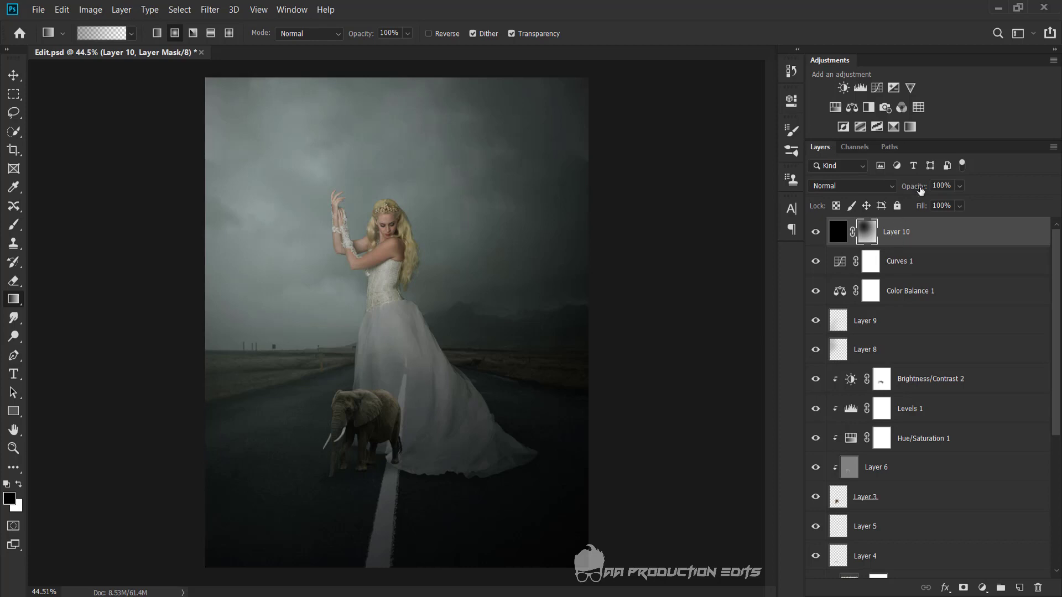
Set Layer 10 to 22% opacity, refine the mask gradient, and save the document.
{"action": "left_click", "coordinate": [960, 185]}
{"action": "left_click_drag", "start_coordinate": [936, 202], "coordinate": [928, 202]}
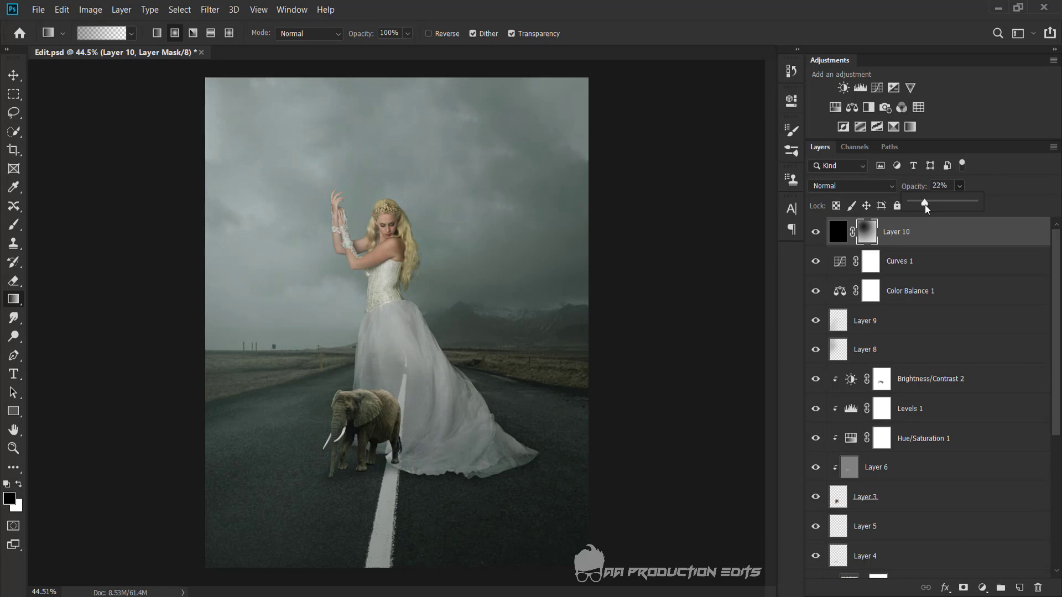
{"action": "left_click_drag", "start_coordinate": [326, 185], "coordinate": [534, 344]}
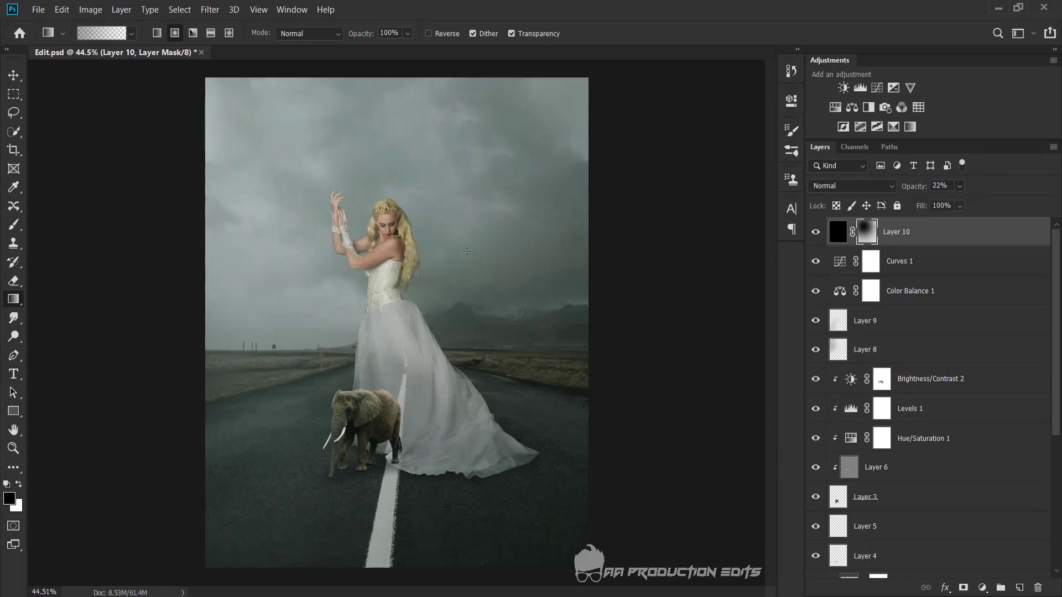
{"action": "key", "text": "ctrl+s"}
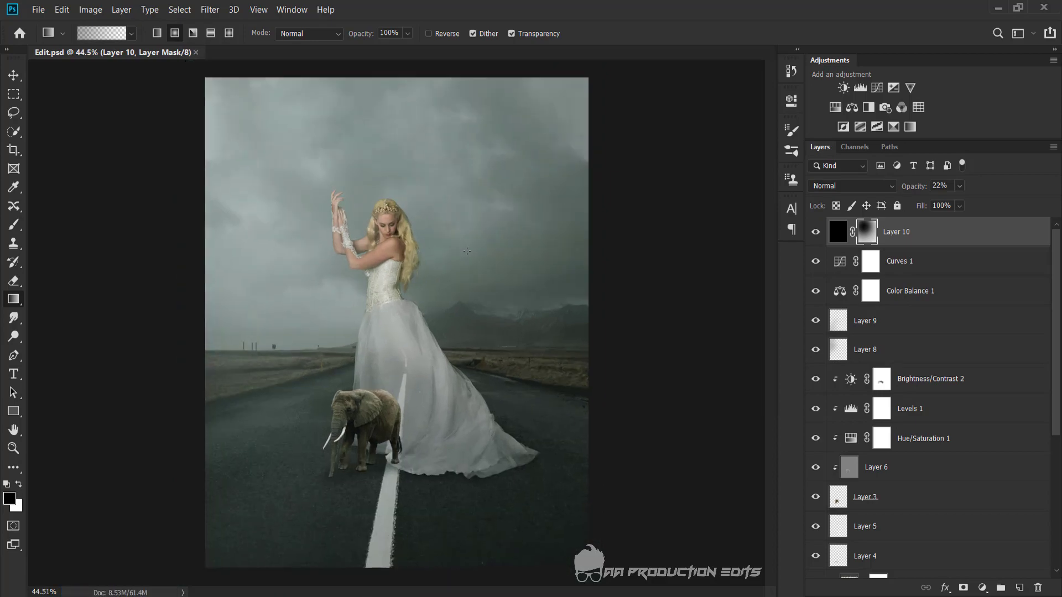